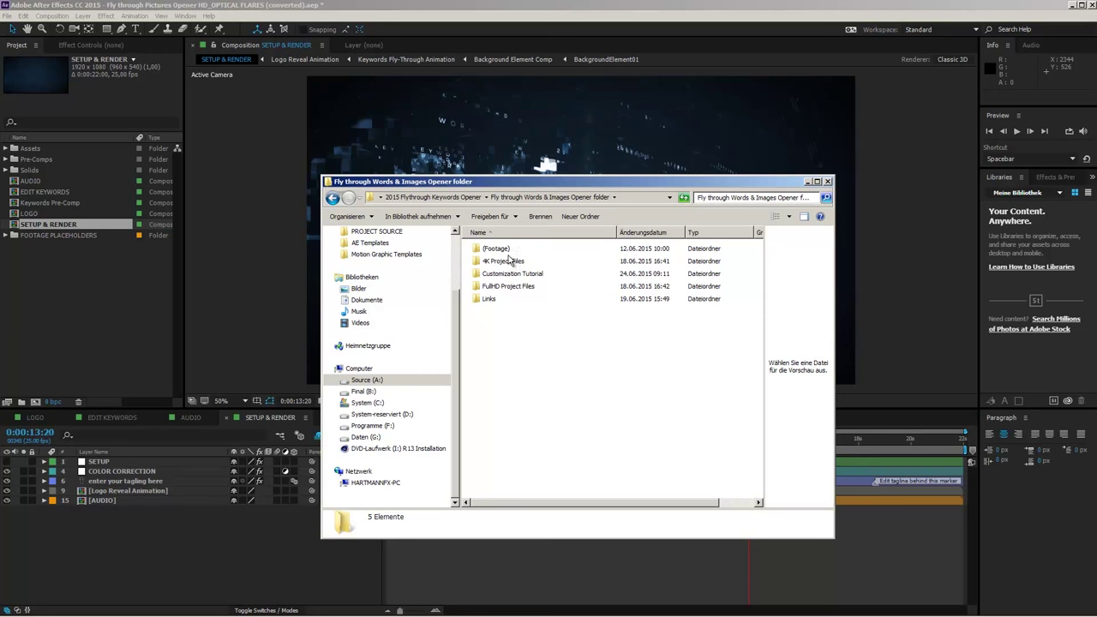
Step: Open the Free Font Nexa web link from the Links folder and check which font styles are offered
{"action": "mouse_move", "coordinate": [497, 301]}
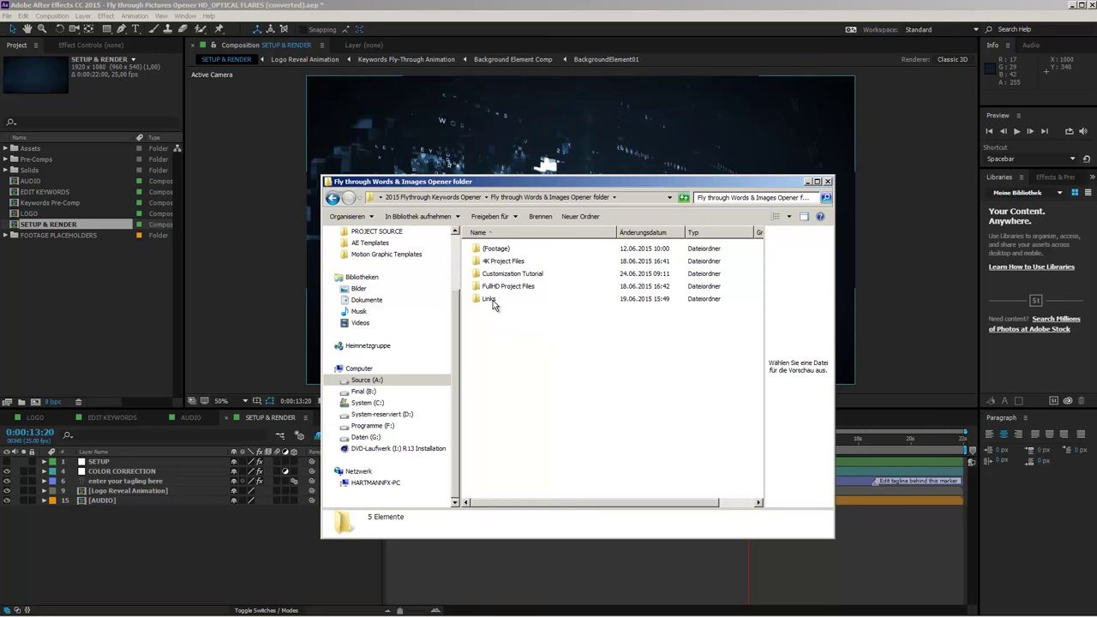
{"action": "double_click", "coordinate": [490, 300]}
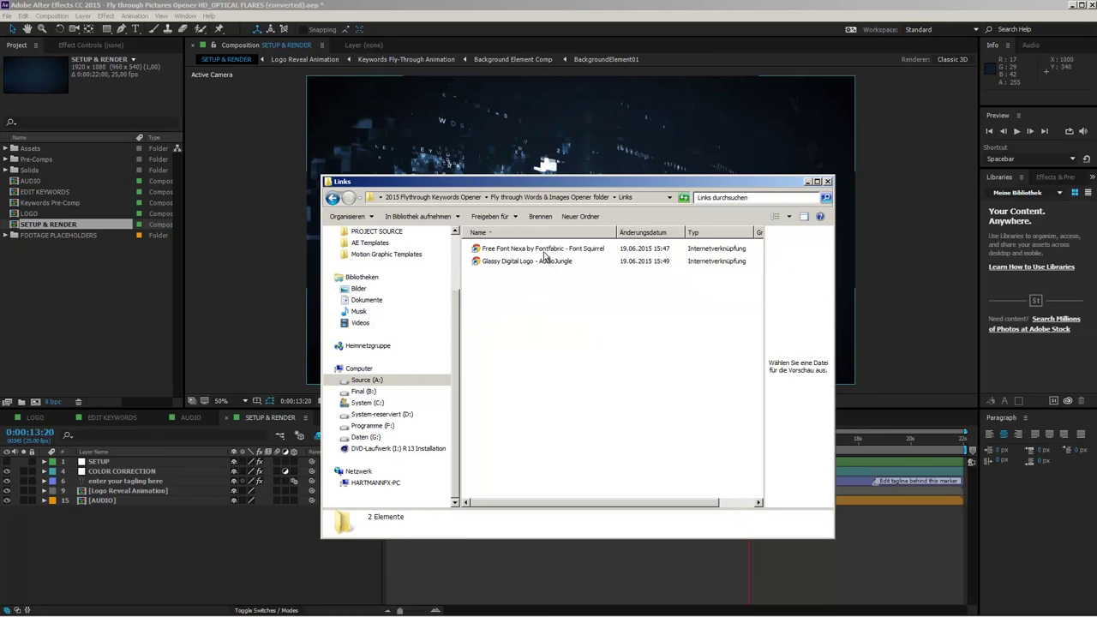
{"action": "double_click", "coordinate": [497, 249]}
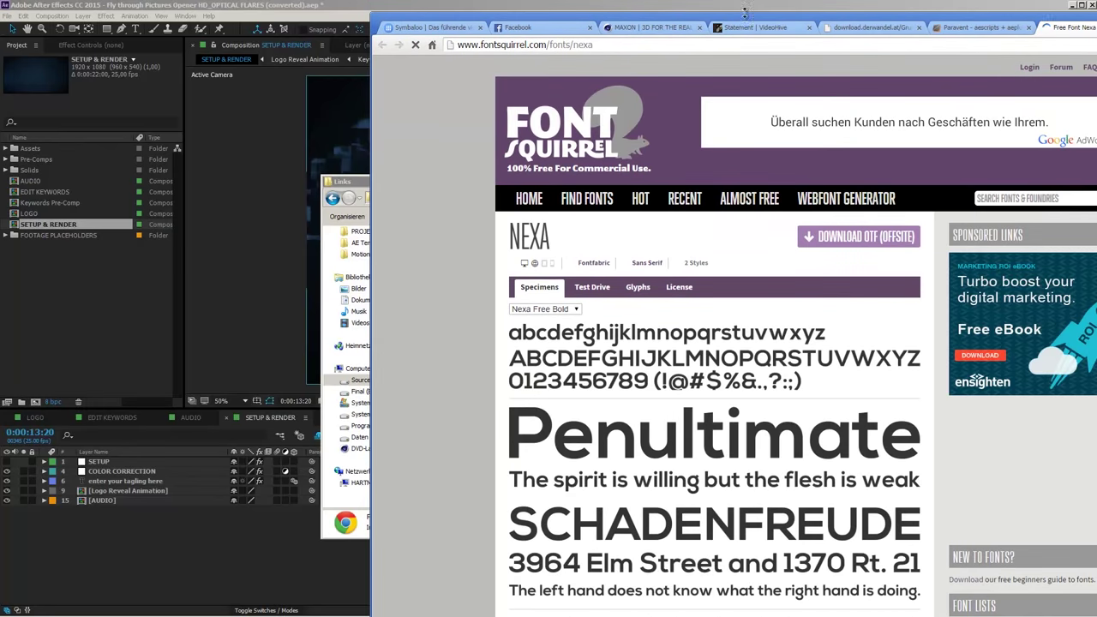
{"action": "left_click_drag", "start_coordinate": [748, 19], "coordinate": [497, 0]}
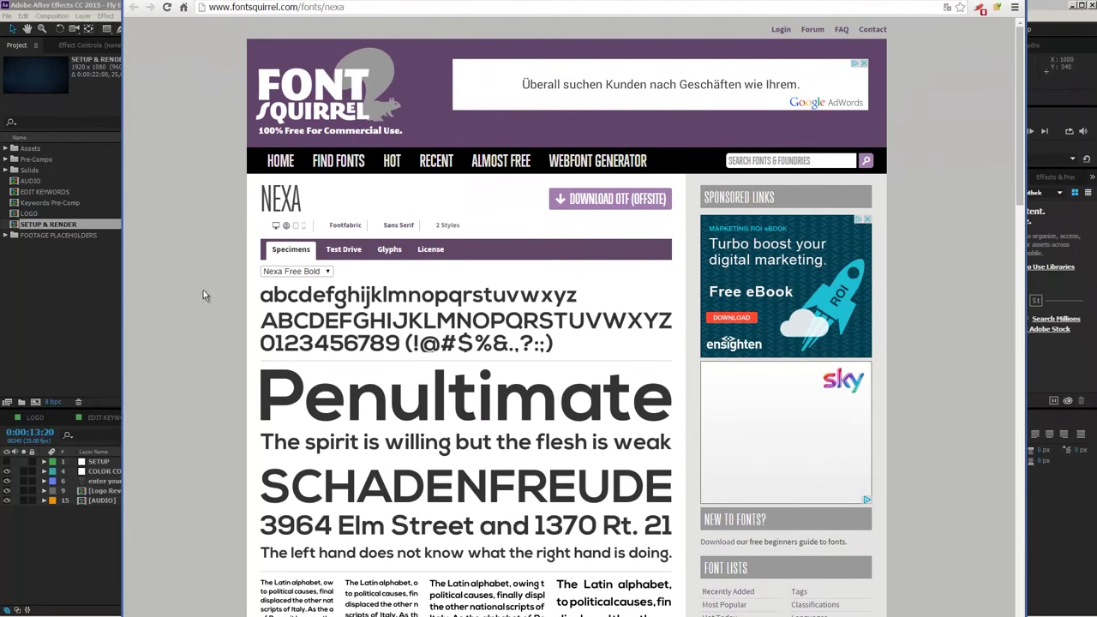
{"action": "left_click", "coordinate": [313, 272]}
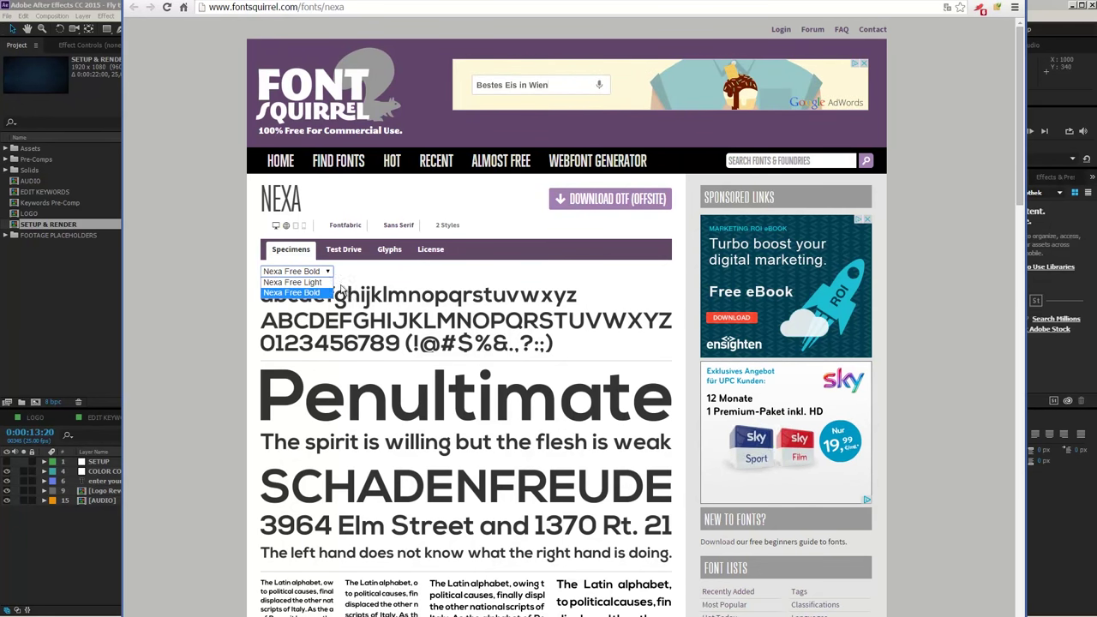
{"action": "key", "text": "Return"}
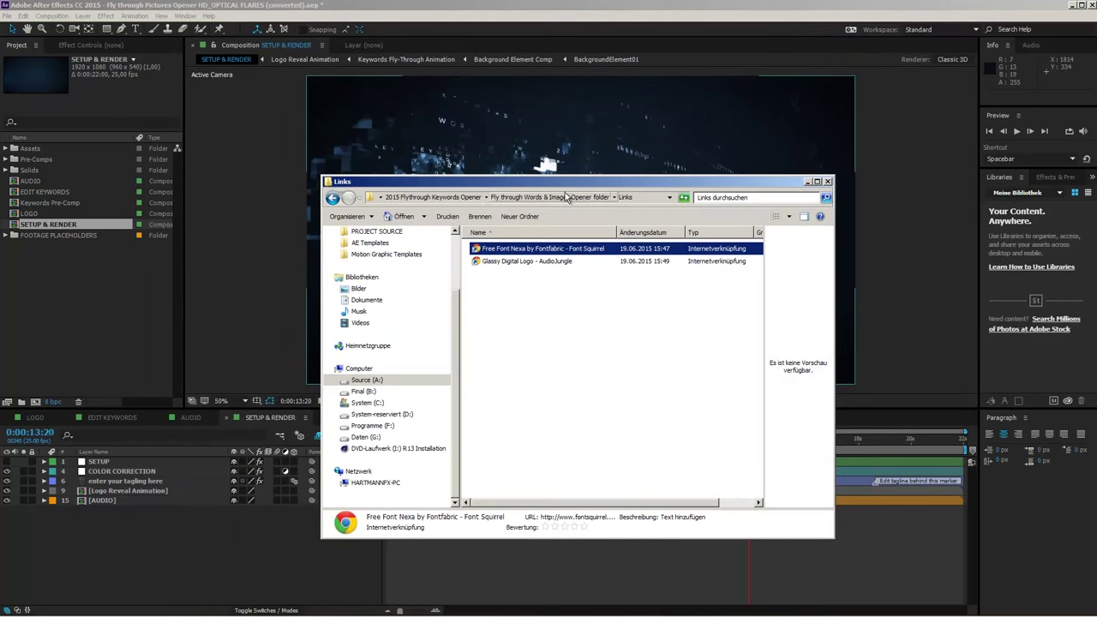
Step: Go back to the template's main folder and open FullHD Project Files to view its project versions
{"action": "left_click", "coordinate": [564, 199]}
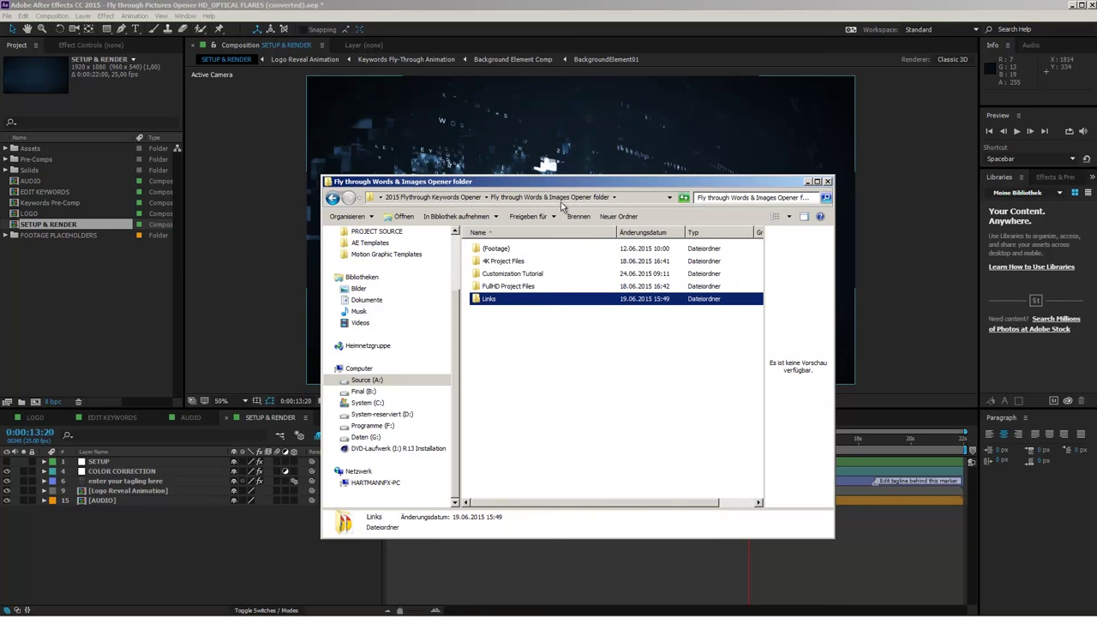
{"action": "left_click", "coordinate": [490, 287]}
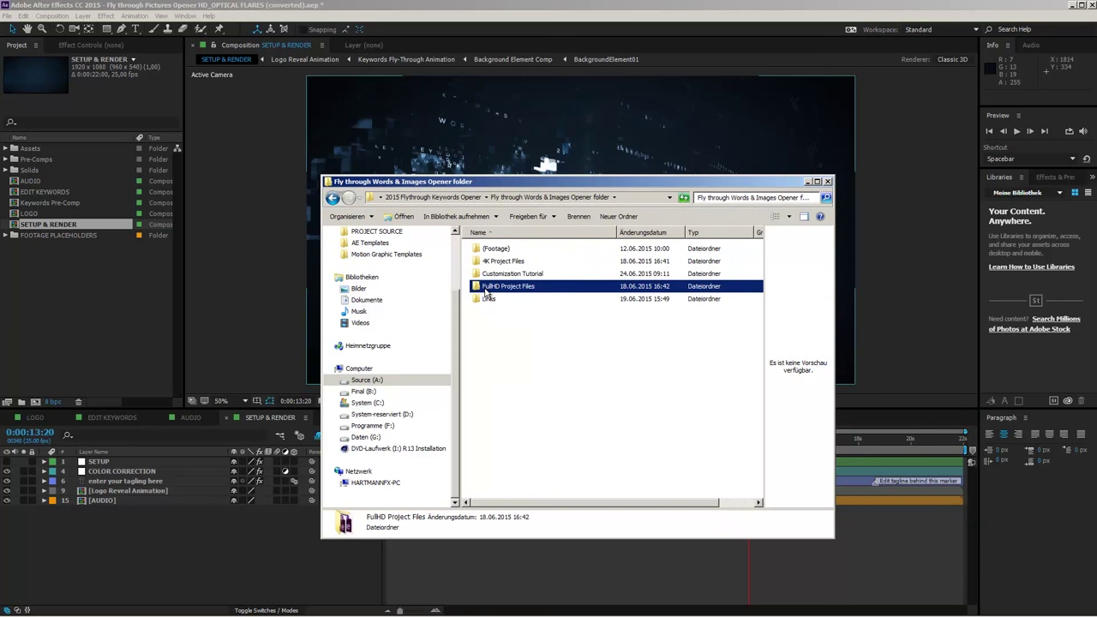
{"action": "left_click", "coordinate": [495, 264]}
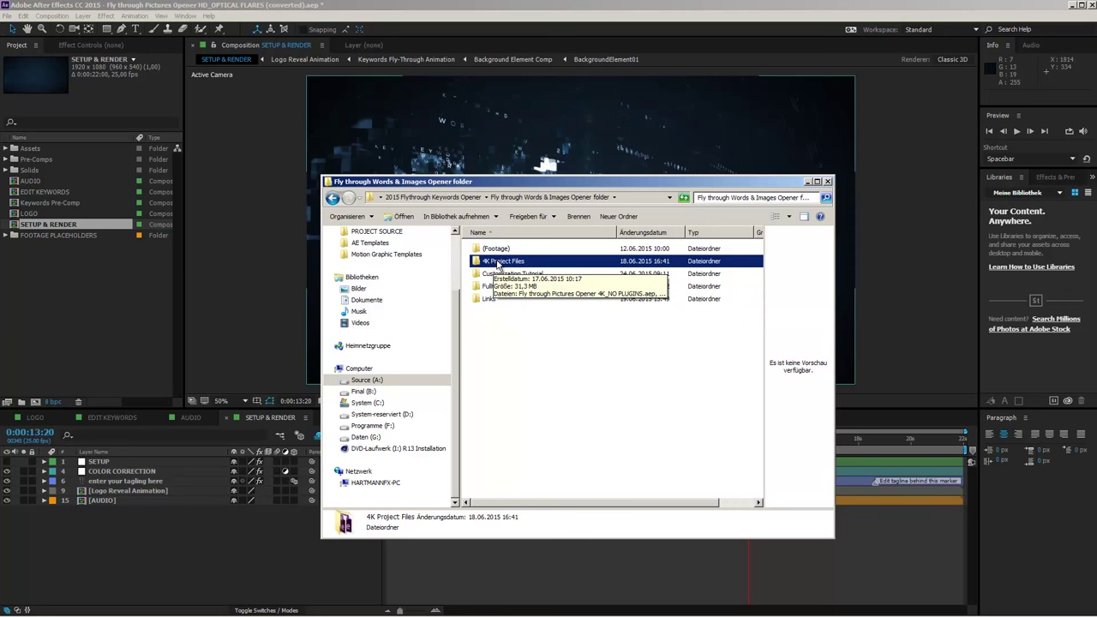
{"action": "left_click", "coordinate": [492, 291]}
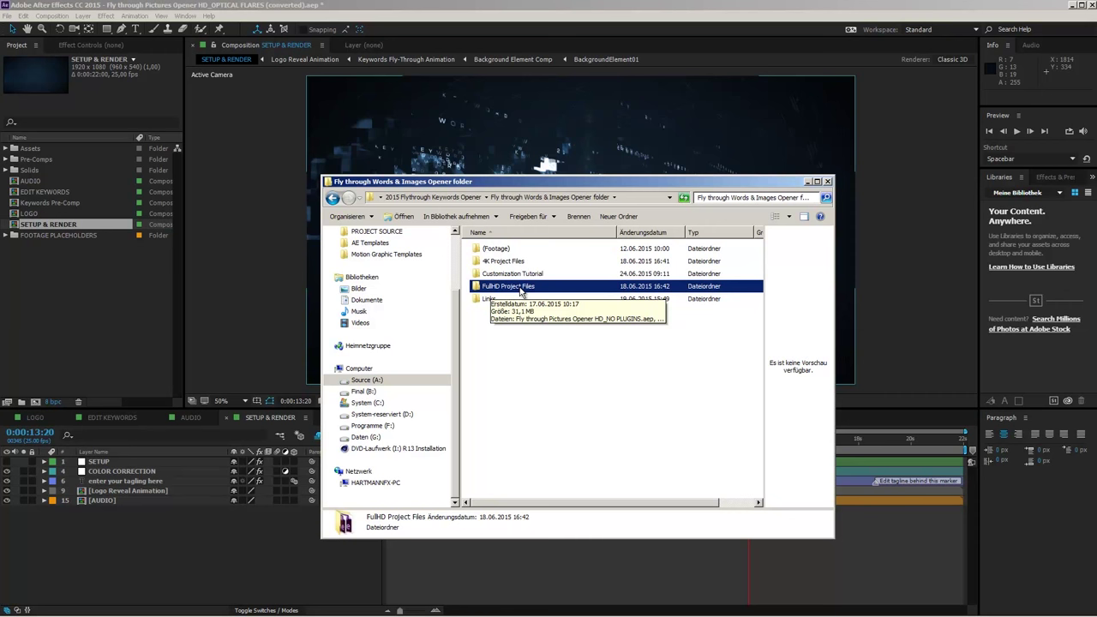
{"action": "double_click", "coordinate": [520, 293]}
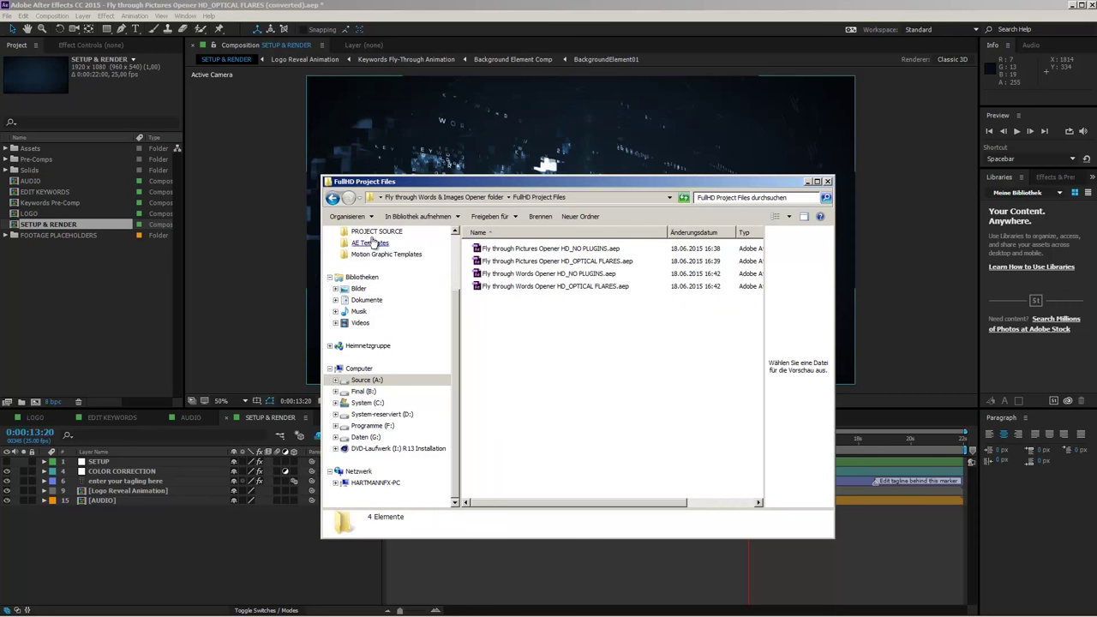
Step: Look through the project versions in the 4K Project Files folder and minimise the file browser
{"action": "left_click", "coordinate": [333, 198]}
{"action": "double_click", "coordinate": [495, 261]}
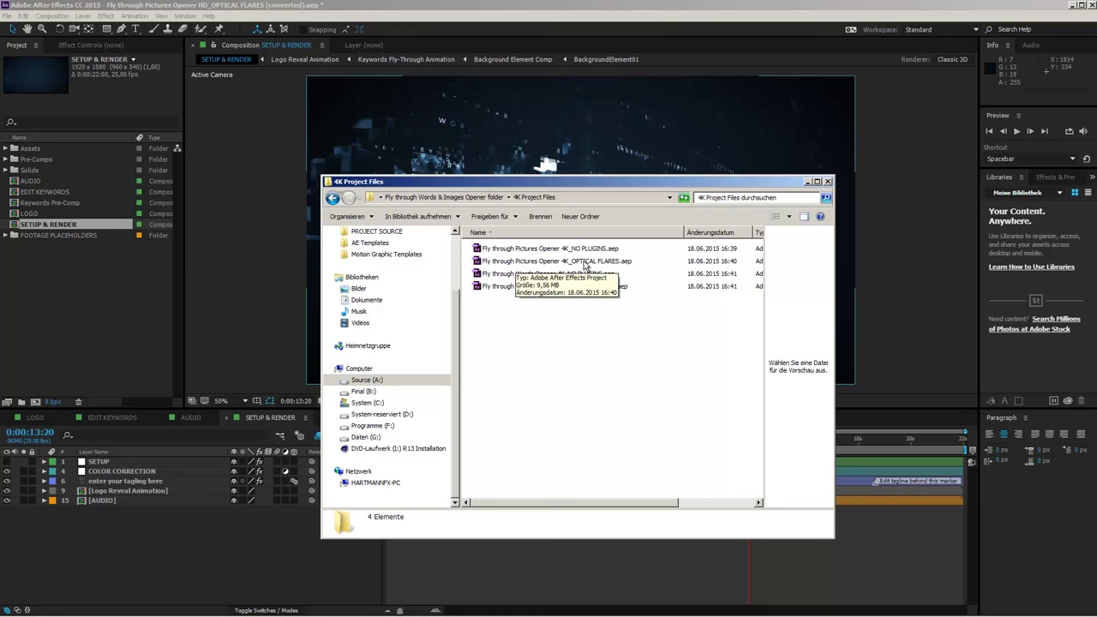
{"action": "left_click", "coordinate": [806, 181]}
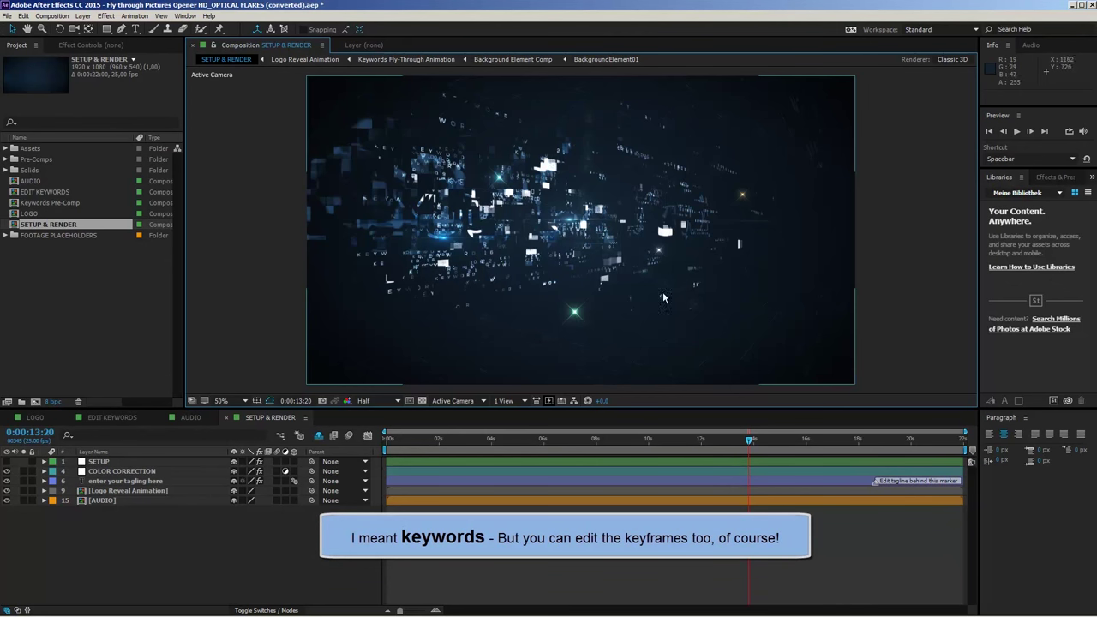
Step: Move the current time of SETUP & RENDER to 0:00:18:13 and open the LOGO composition
{"action": "left_click", "coordinate": [838, 441]}
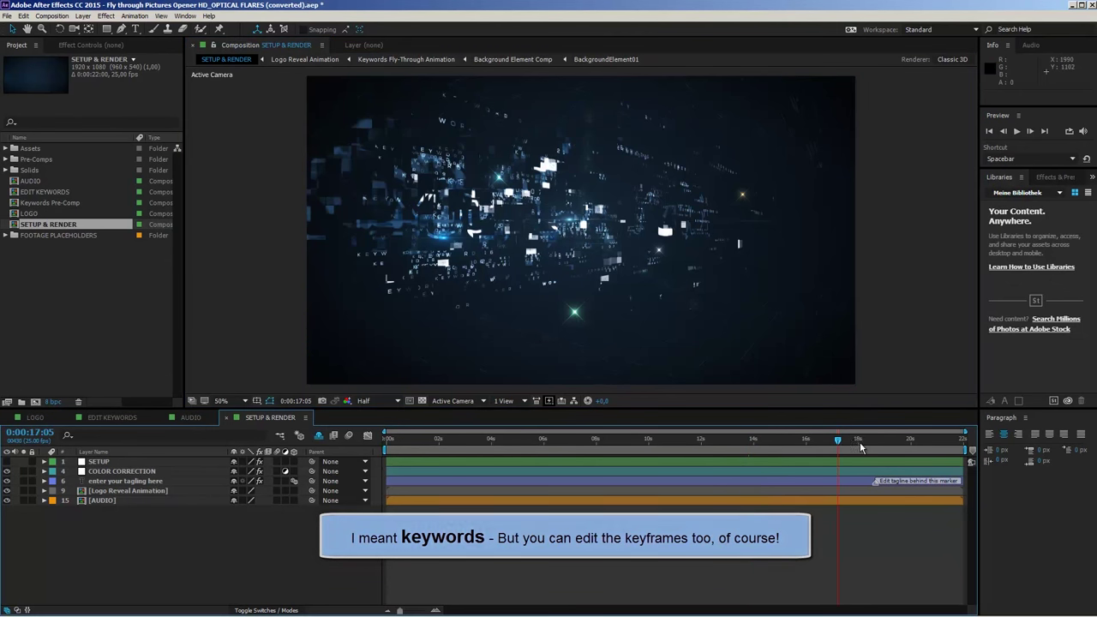
{"action": "left_click", "coordinate": [873, 442]}
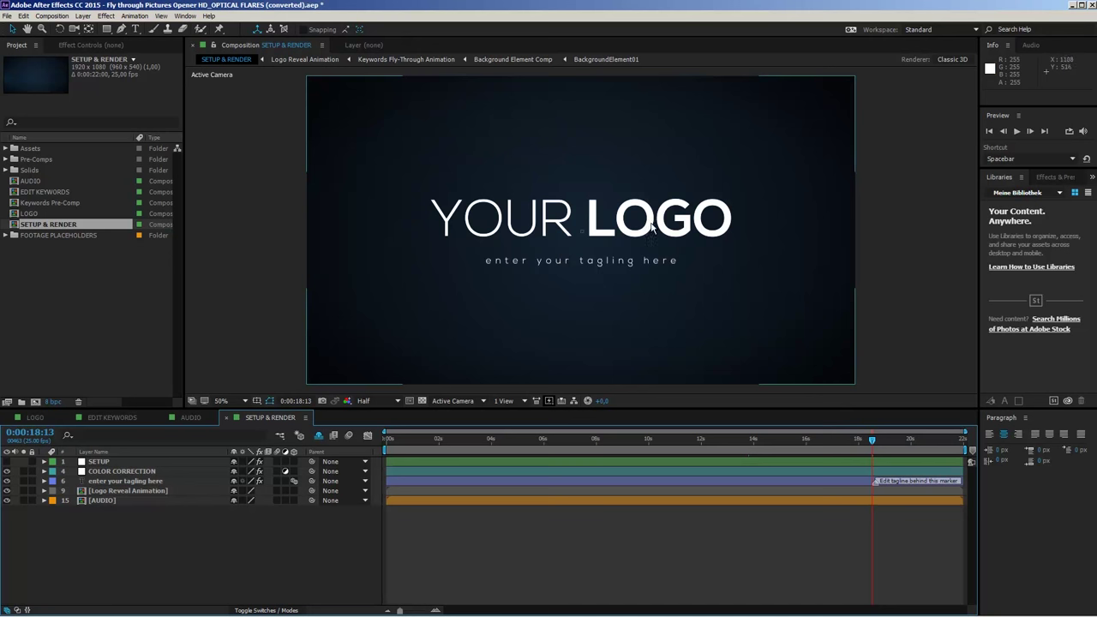
{"action": "left_click", "coordinate": [35, 418]}
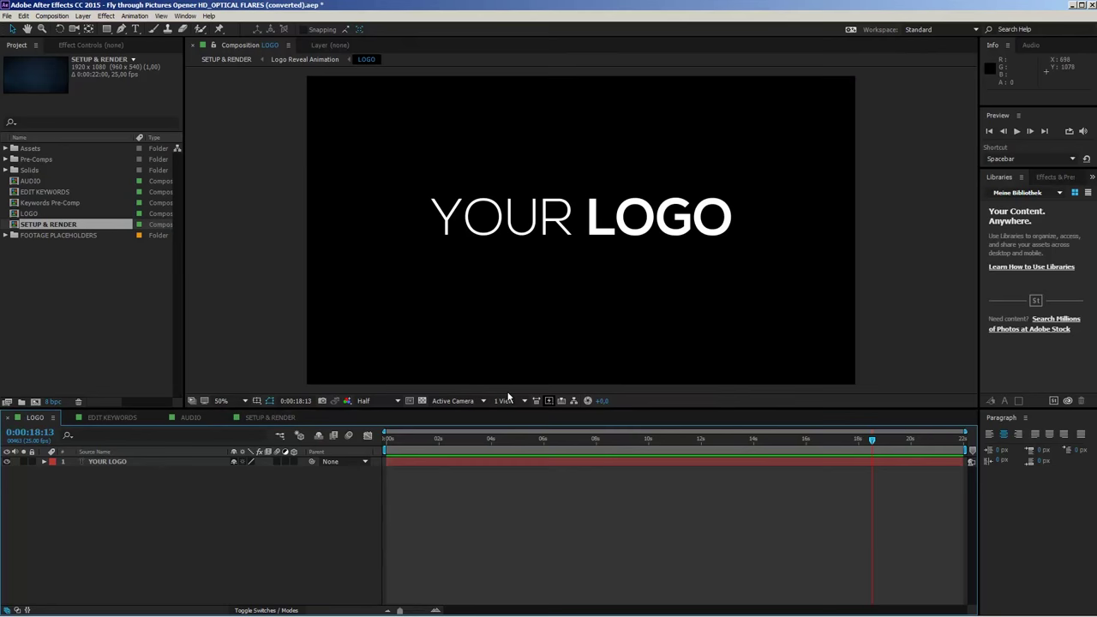
Step: Select the YOUR LOGO text layer and check its transparent background with the transparency grid
{"action": "left_click", "coordinate": [98, 464]}
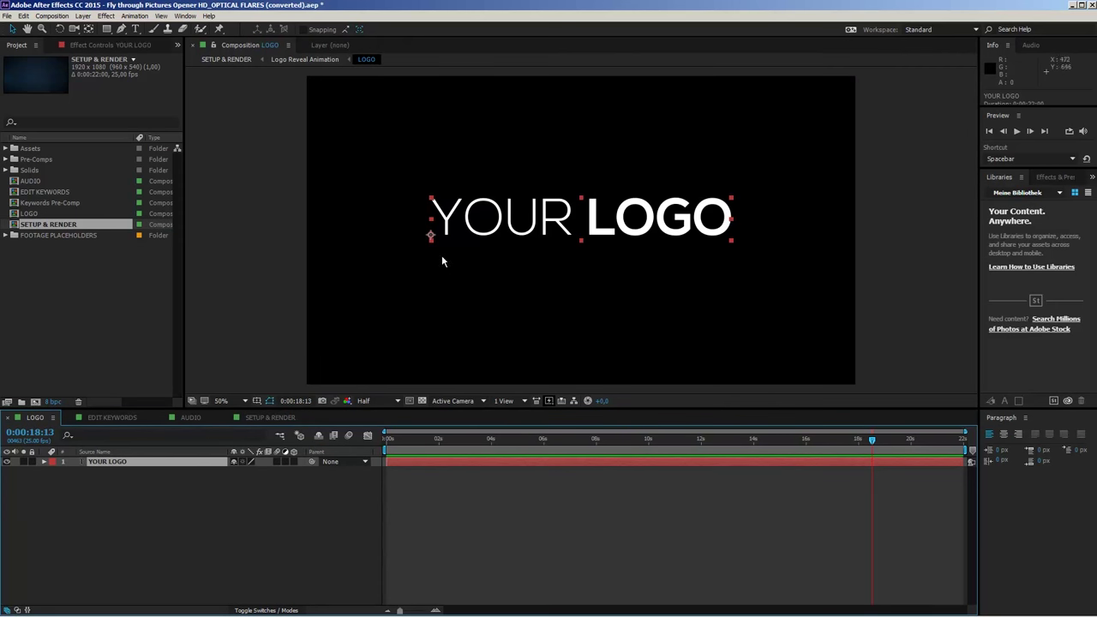
{"action": "left_click", "coordinate": [422, 401]}
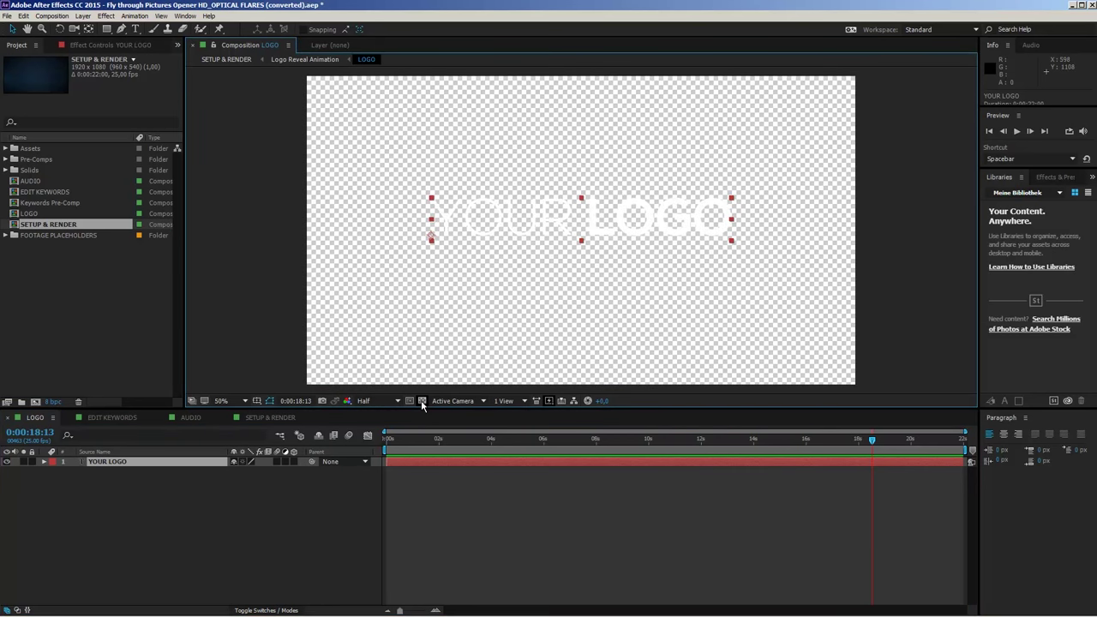
{"action": "left_click", "coordinate": [422, 401]}
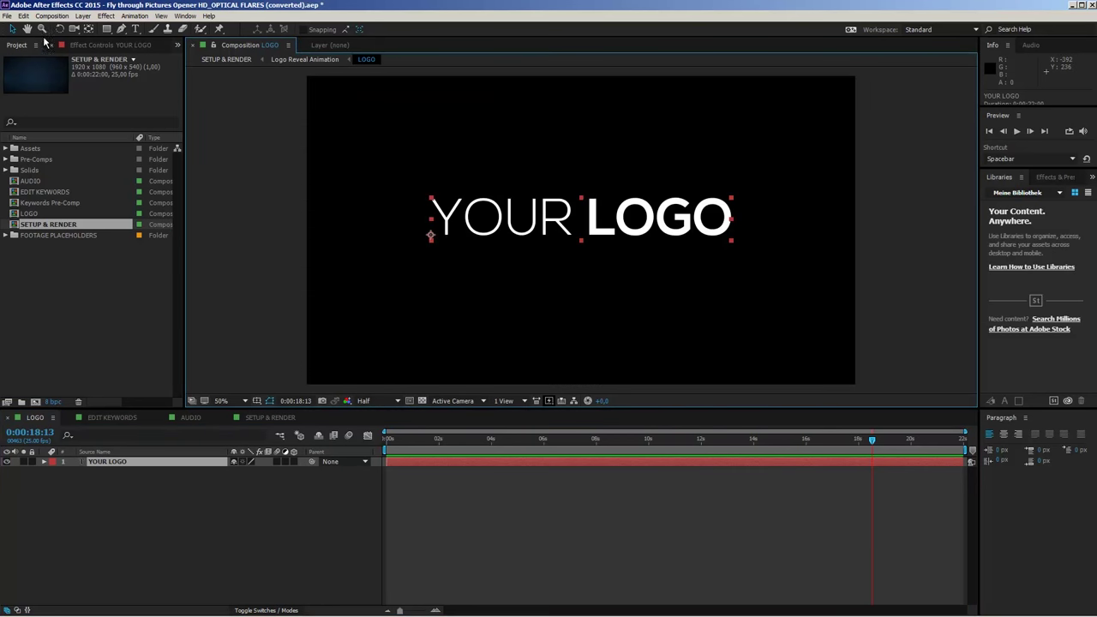
Step: Import logo_2_line_png.png into the project from the graphicINmotion > Logo > Neu_2012 folder on the Source (A:) drive
{"action": "left_click", "coordinate": [9, 16]}
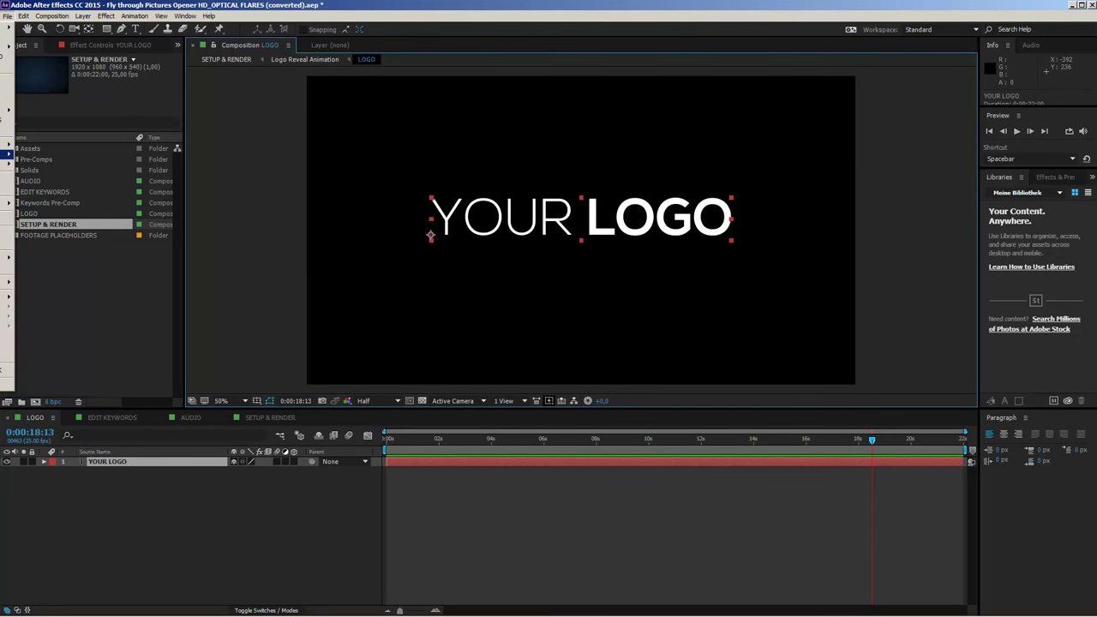
{"action": "mouse_move", "coordinate": [8, 153]}
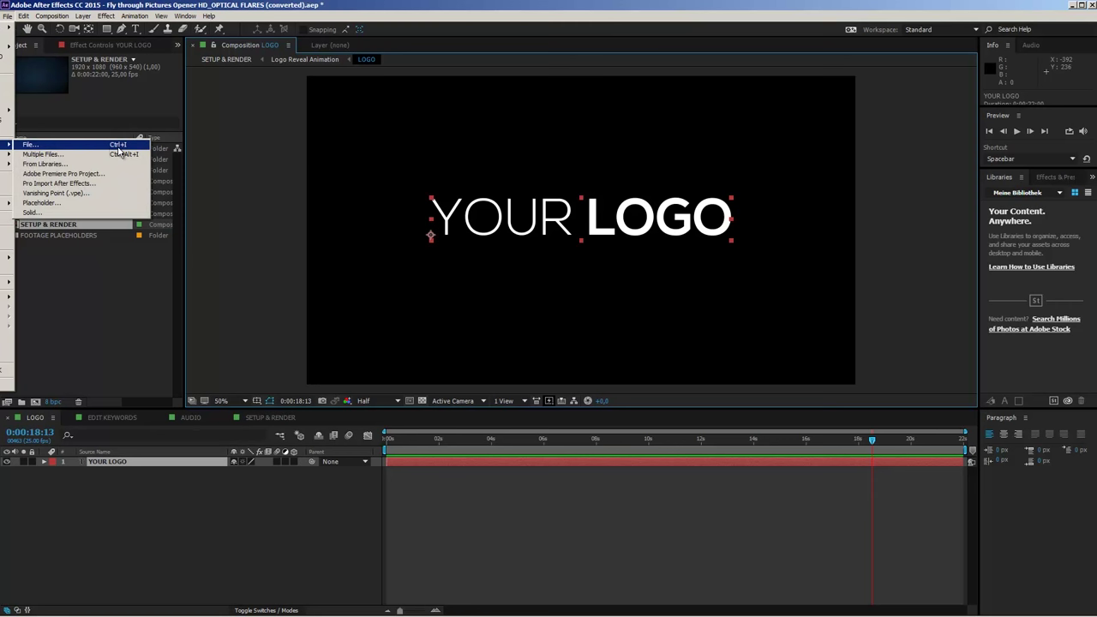
{"action": "left_click", "coordinate": [122, 304]}
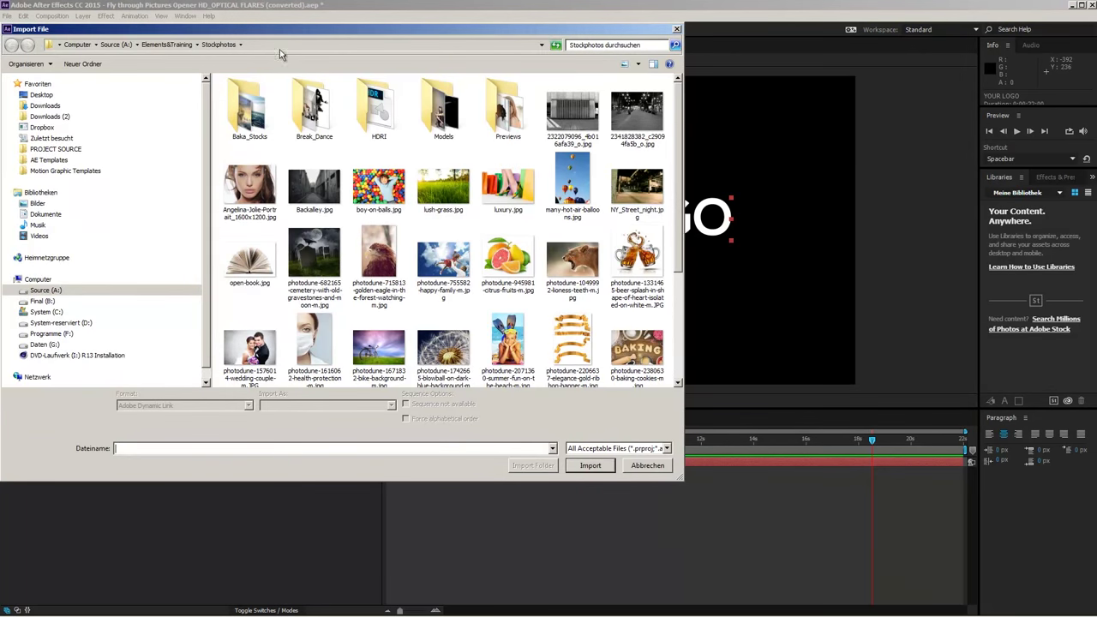
{"action": "left_click_drag", "start_coordinate": [279, 36], "coordinate": [443, 102]}
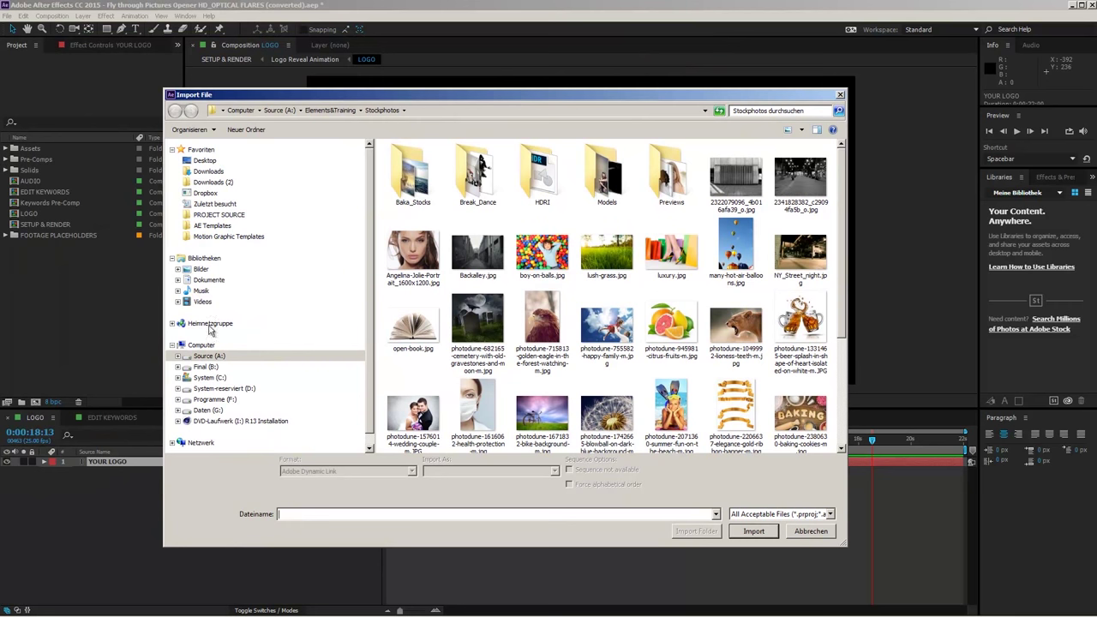
{"action": "left_click", "coordinate": [210, 358]}
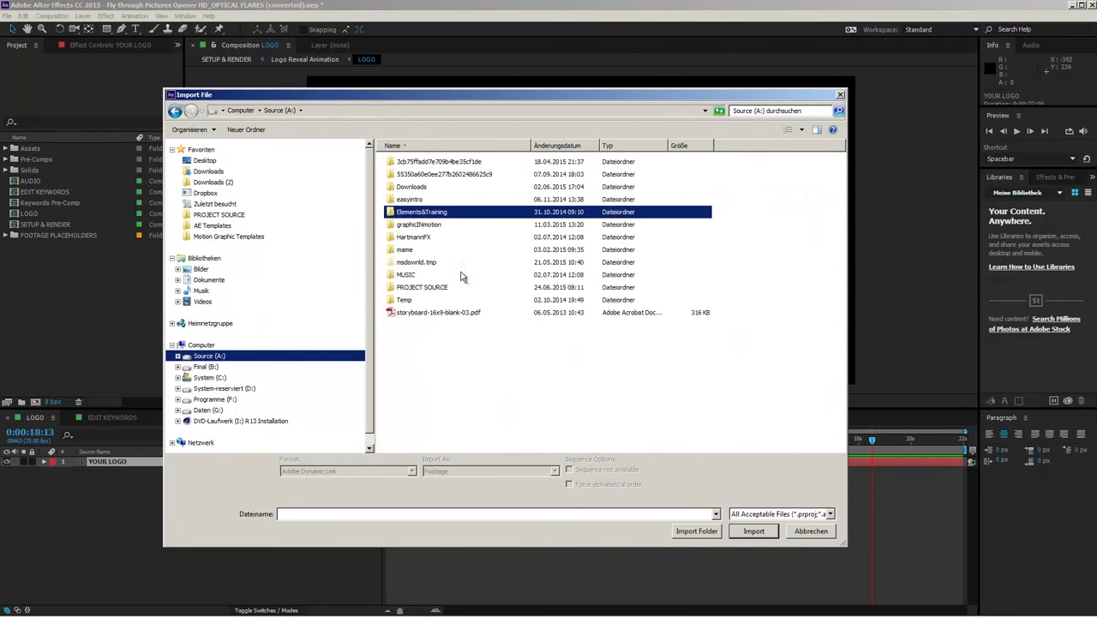
{"action": "double_click", "coordinate": [424, 226]}
{"action": "double_click", "coordinate": [405, 213]}
{"action": "left_click", "coordinate": [412, 189]}
{"action": "double_click", "coordinate": [412, 189]}
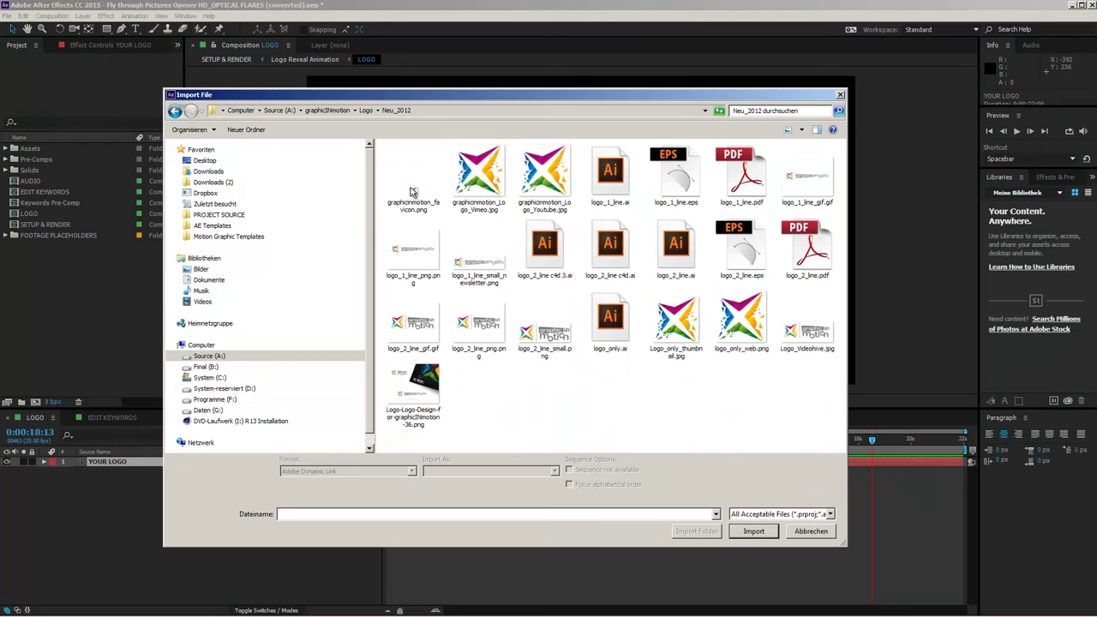
{"action": "left_click", "coordinate": [473, 331]}
{"action": "left_click", "coordinate": [751, 533]}
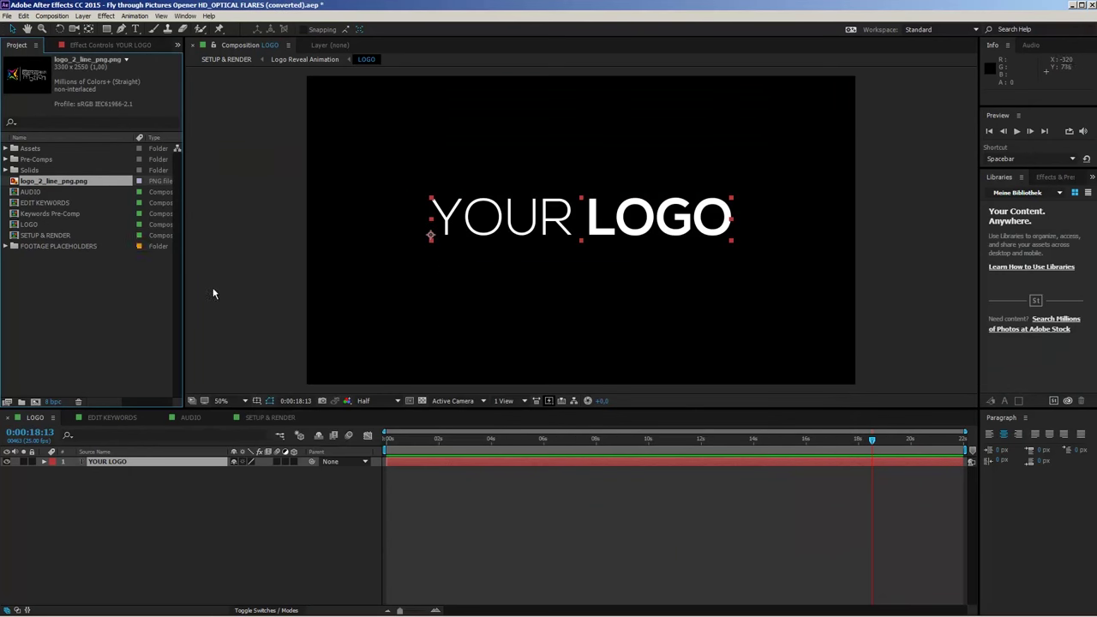
Step: Add logo_2_line_png.png above the YOUR LOGO layer in the LOGO composition and scale it to 35%
{"action": "left_click_drag", "start_coordinate": [80, 186], "coordinate": [184, 463]}
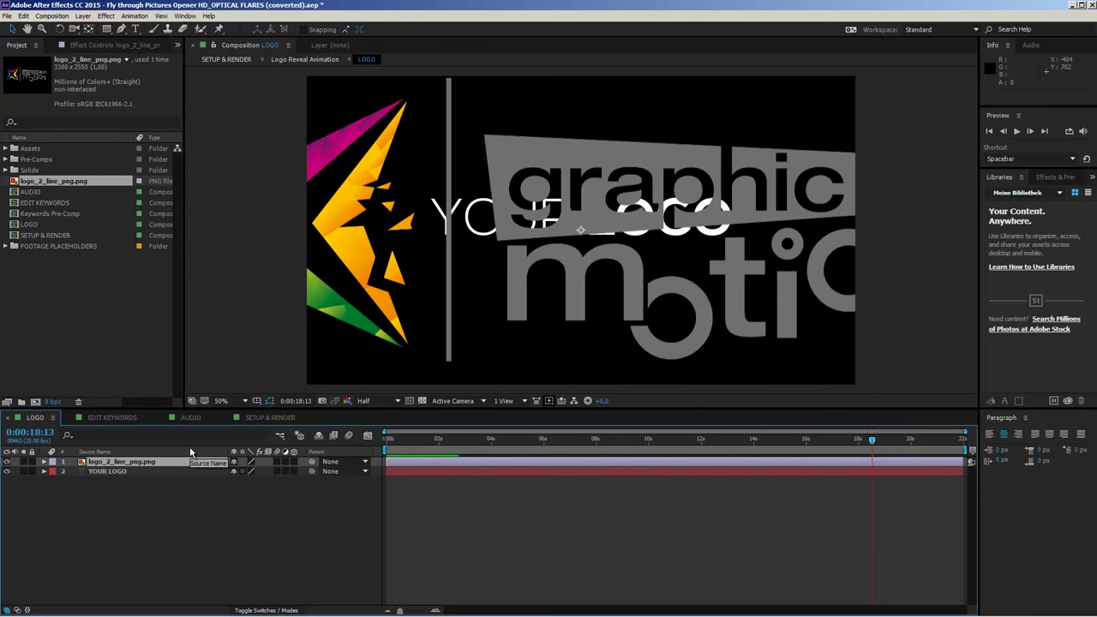
{"action": "key", "text": "s"}
{"action": "left_click_drag", "start_coordinate": [271, 476], "coordinate": [235, 472]}
{"action": "key", "text": "space"}
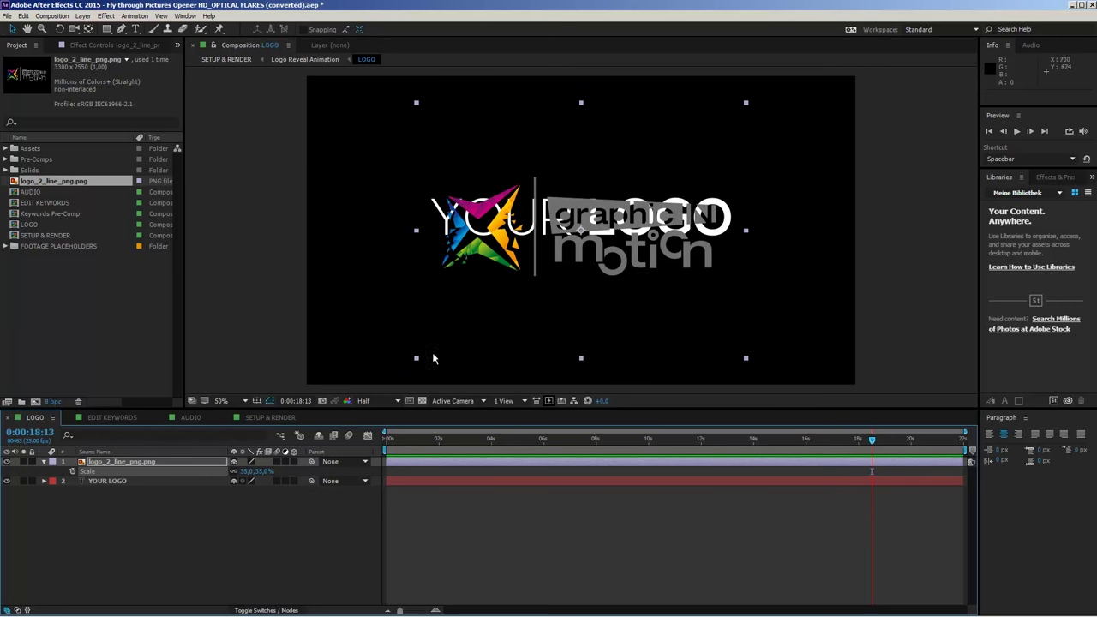
Step: Show the Title/Action Safe guides and nudge the imported logo layer up to position 960, 460
{"action": "left_click", "coordinate": [258, 401]}
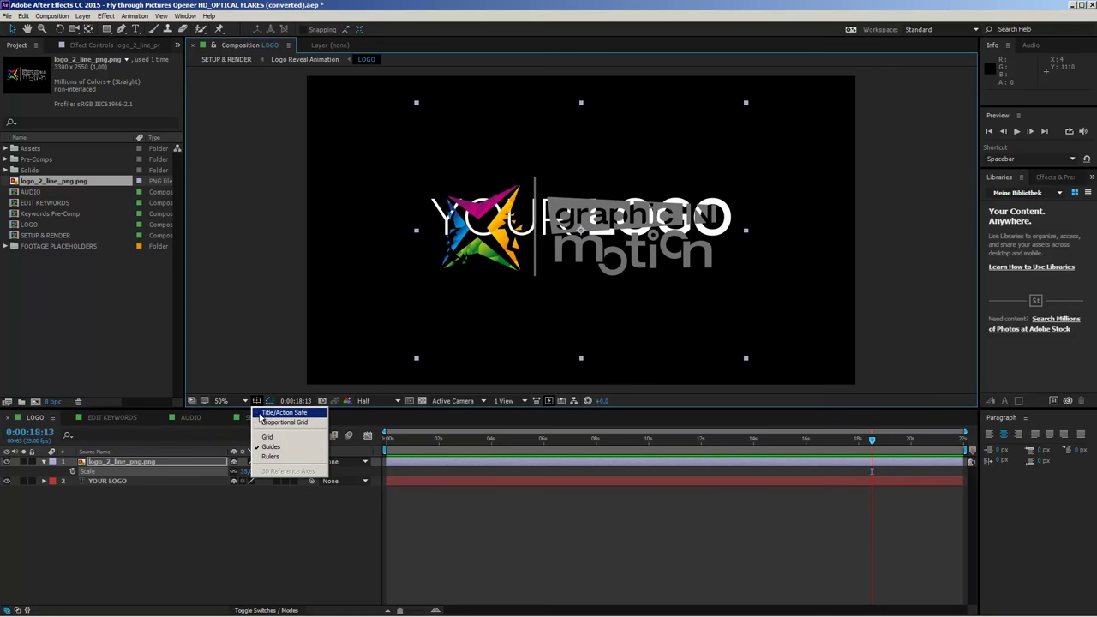
{"action": "left_click", "coordinate": [274, 413]}
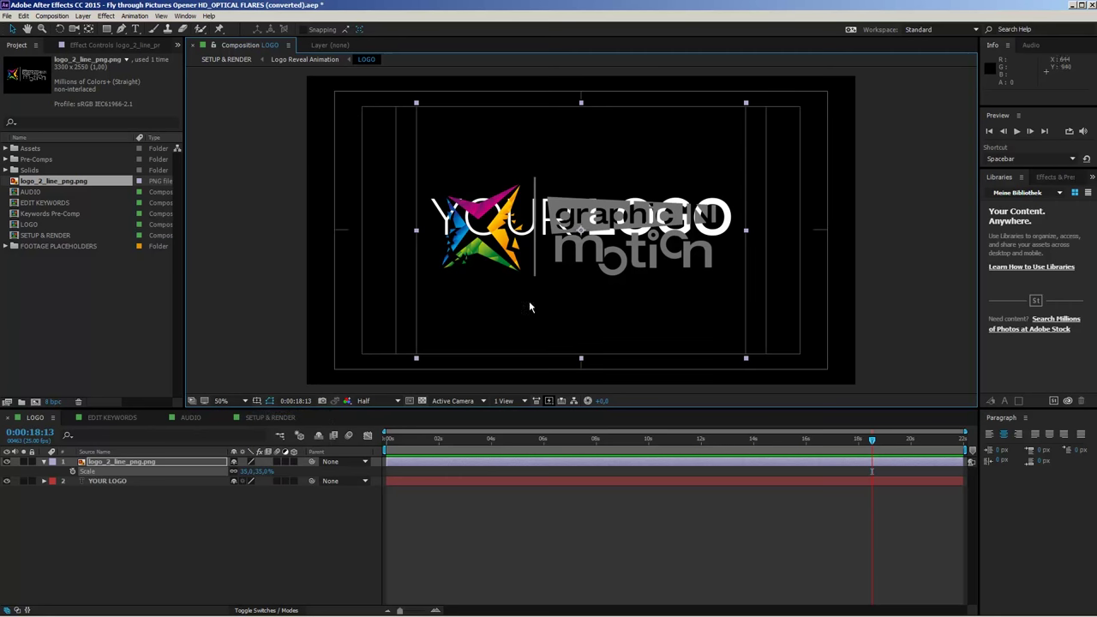
{"action": "left_click", "coordinate": [155, 468]}
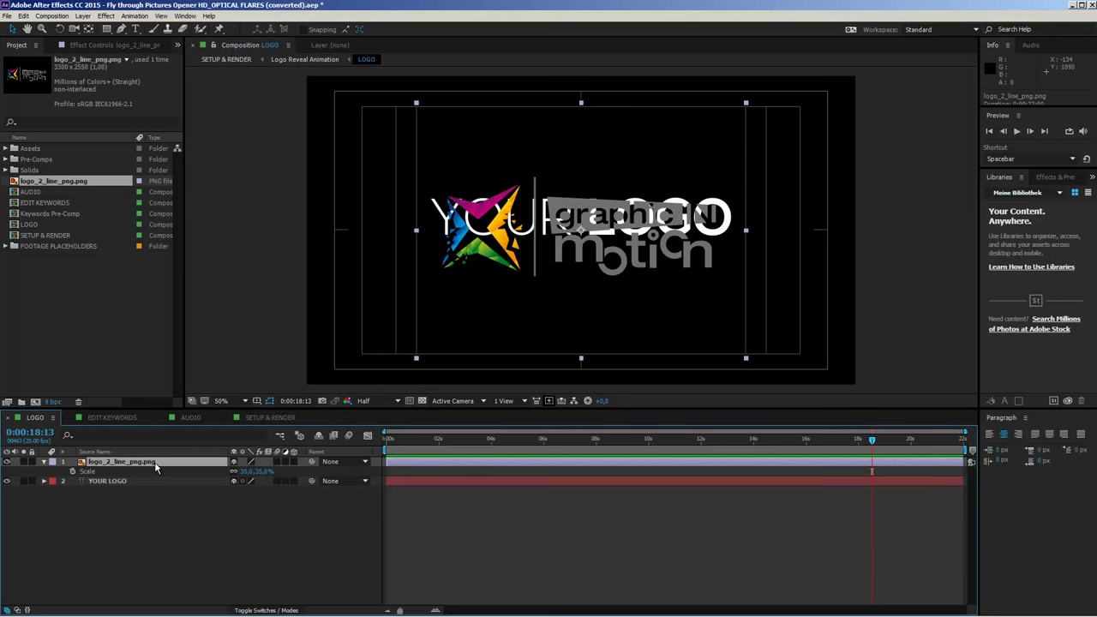
{"action": "key", "text": "shift+Up"}
{"action": "key", "text": "shift+Up"}
{"action": "key", "text": "shift+Up"}
{"action": "key", "text": "shift+Up"}
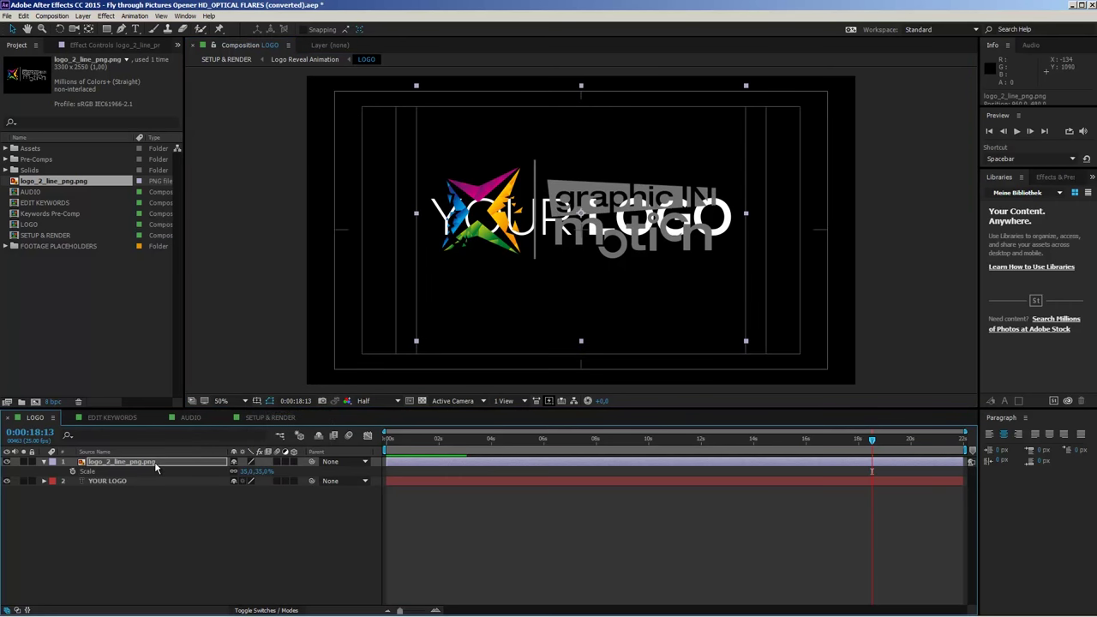
{"action": "key", "text": "shift+Up"}
{"action": "key", "text": "shift+Up"}
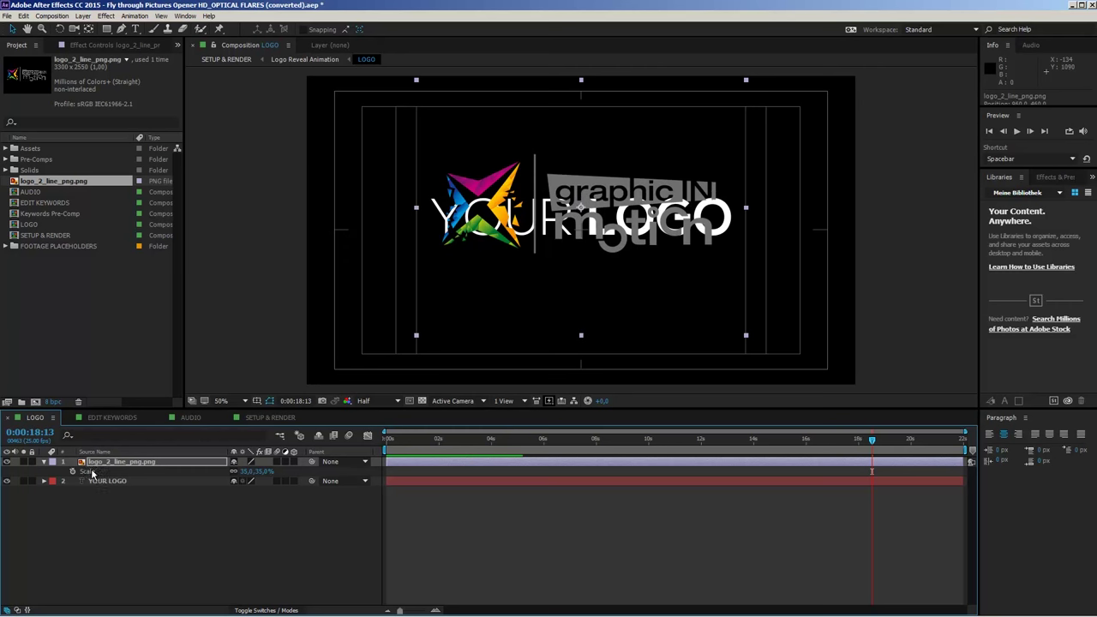
Step: Hide the YOUR LOGO placeholder layer and return to the SETUP & RENDER composition
{"action": "left_click", "coordinate": [6, 481]}
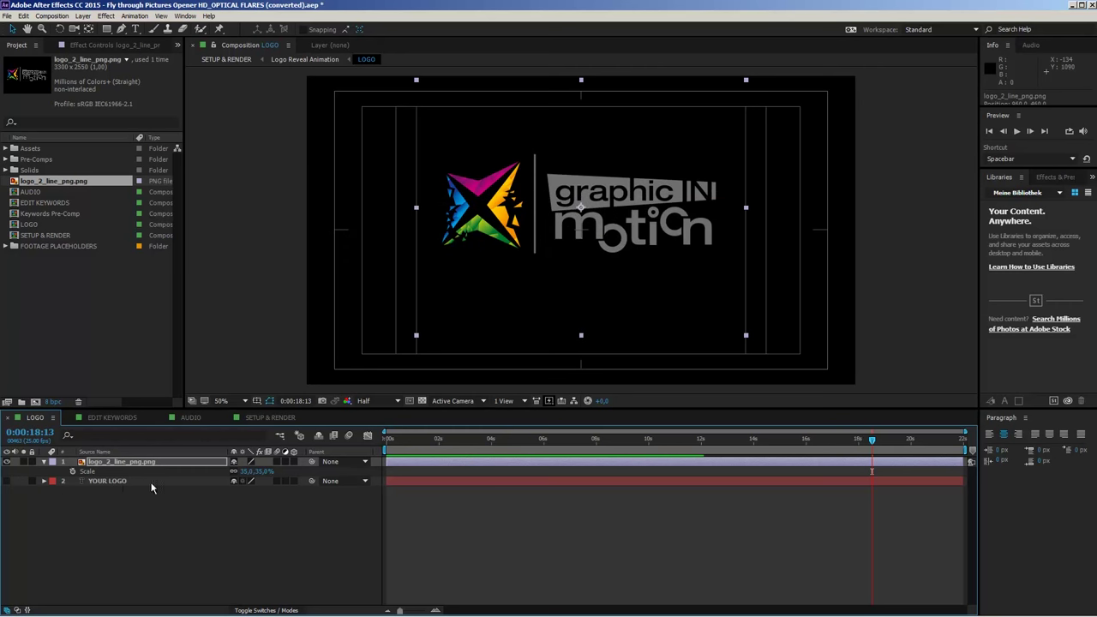
{"action": "left_click", "coordinate": [269, 418]}
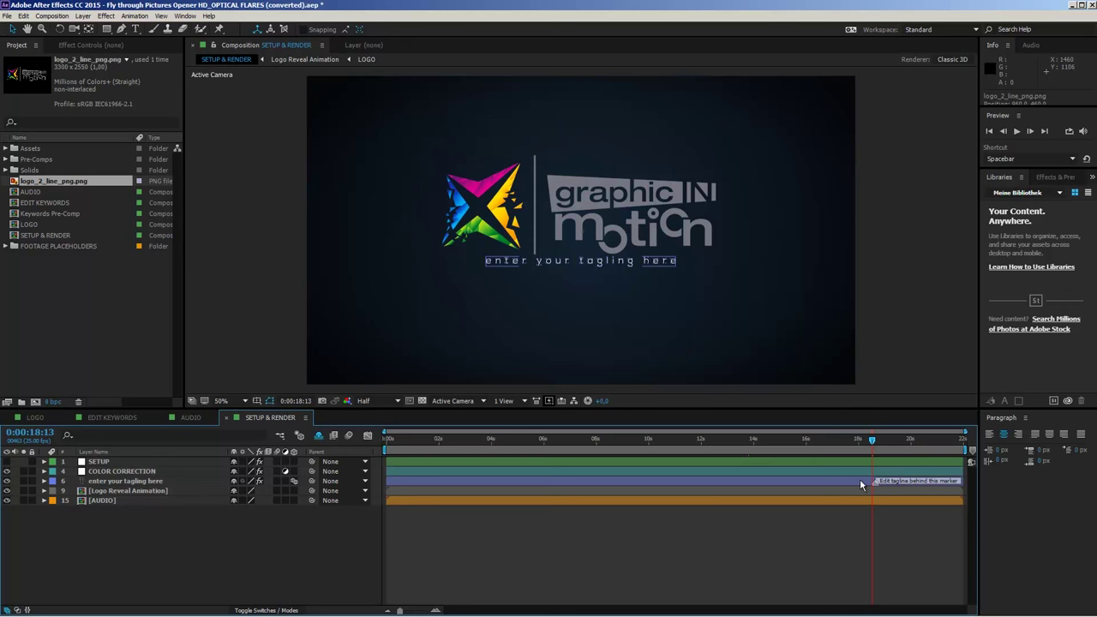
{"action": "left_click", "coordinate": [127, 483]}
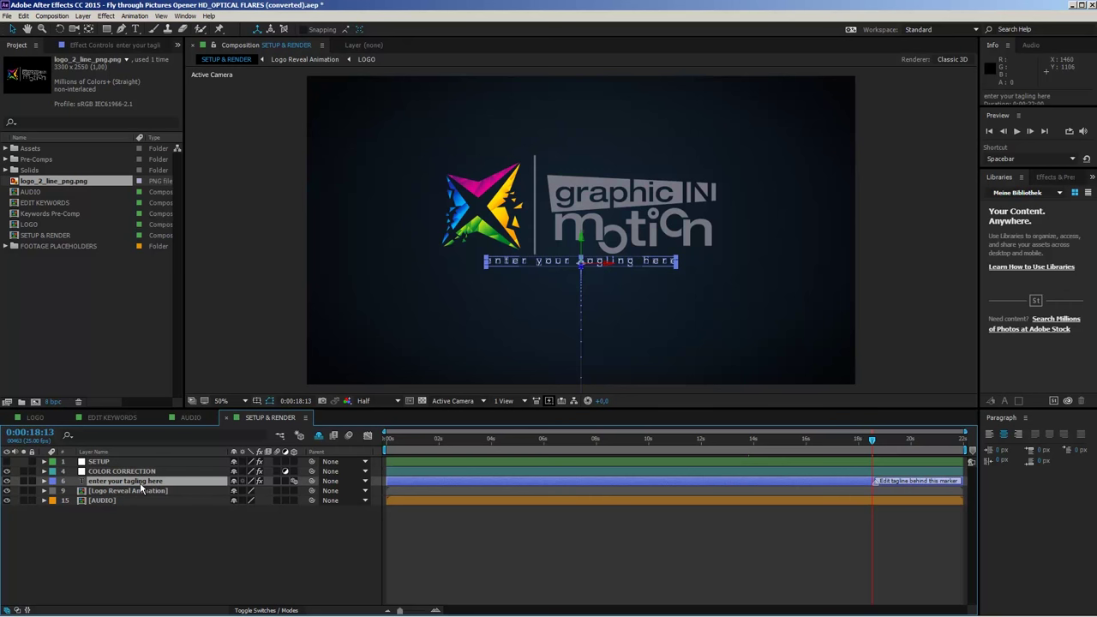
{"action": "left_click", "coordinate": [866, 442]}
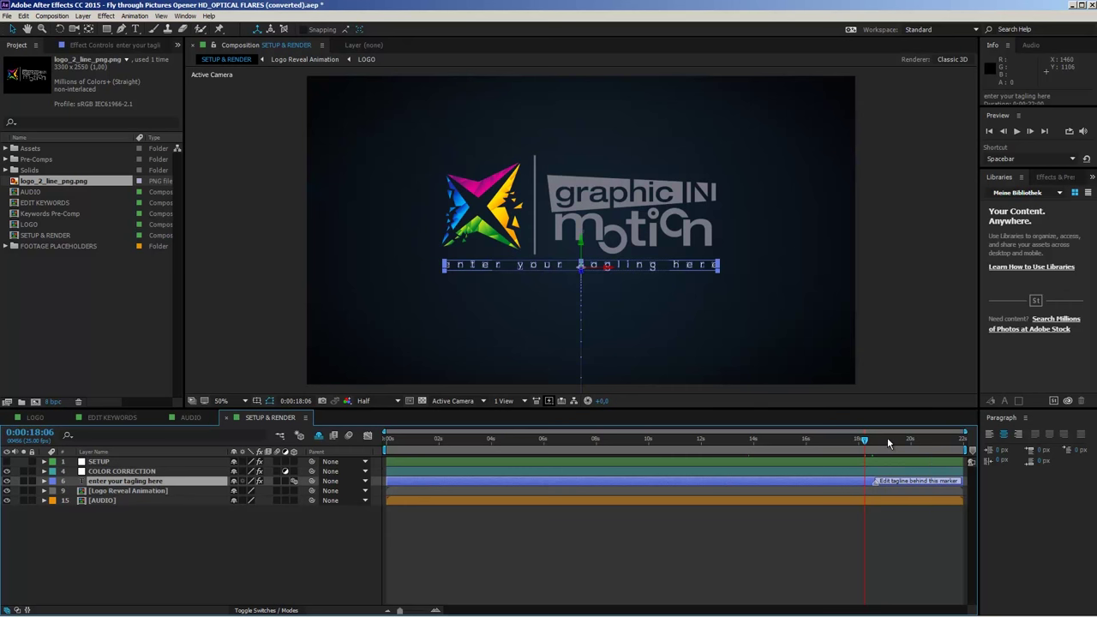
{"action": "left_click", "coordinate": [845, 439]}
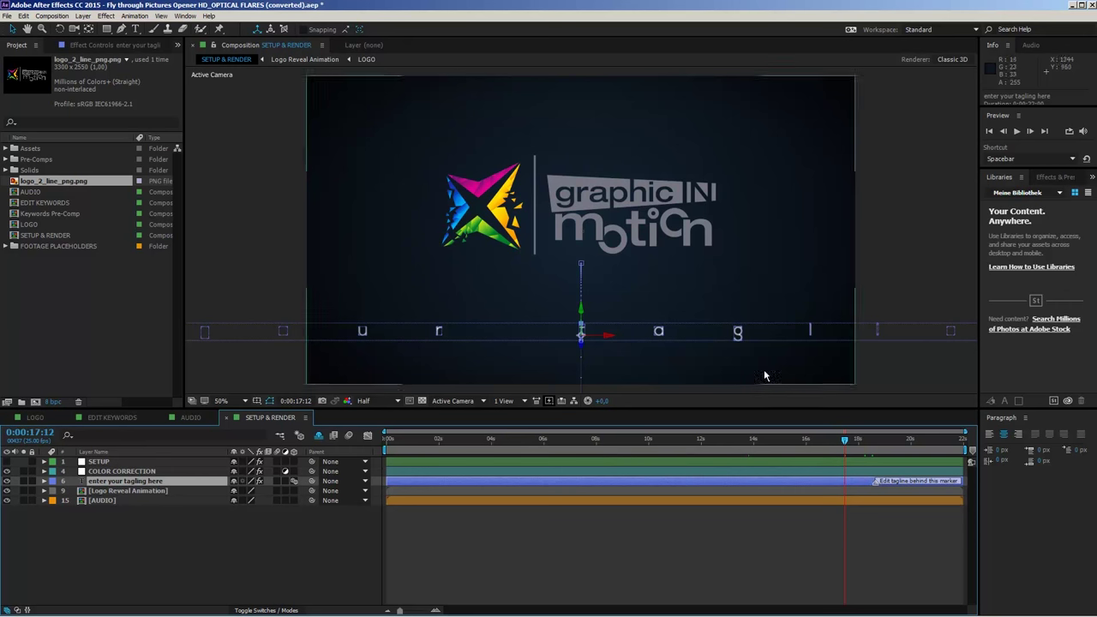
{"action": "left_click", "coordinate": [884, 440]}
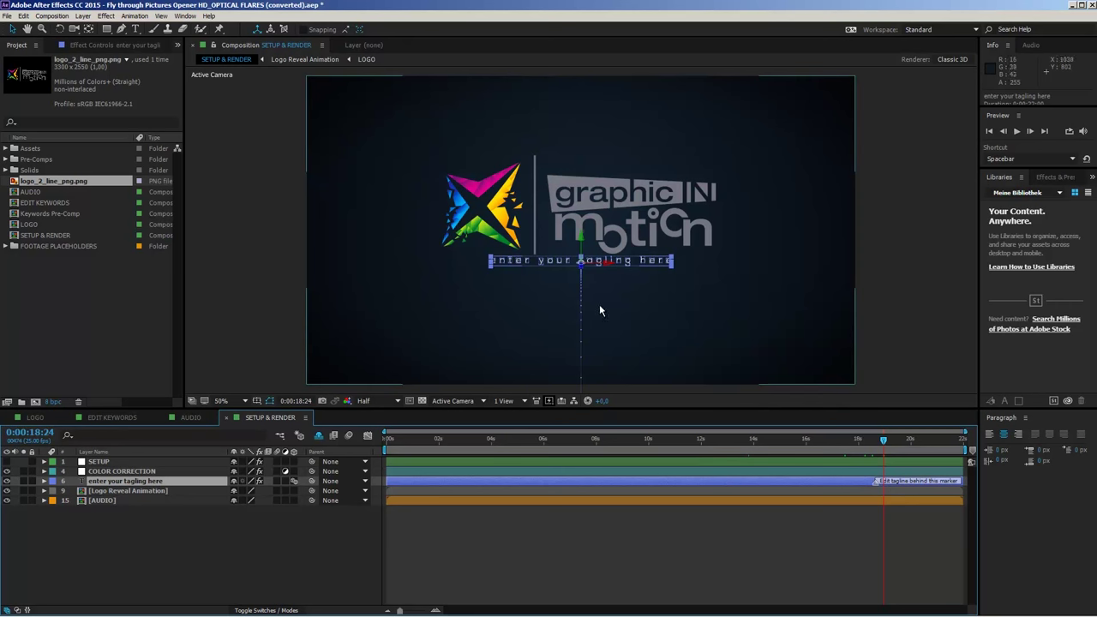
{"action": "double_click", "coordinate": [146, 485]}
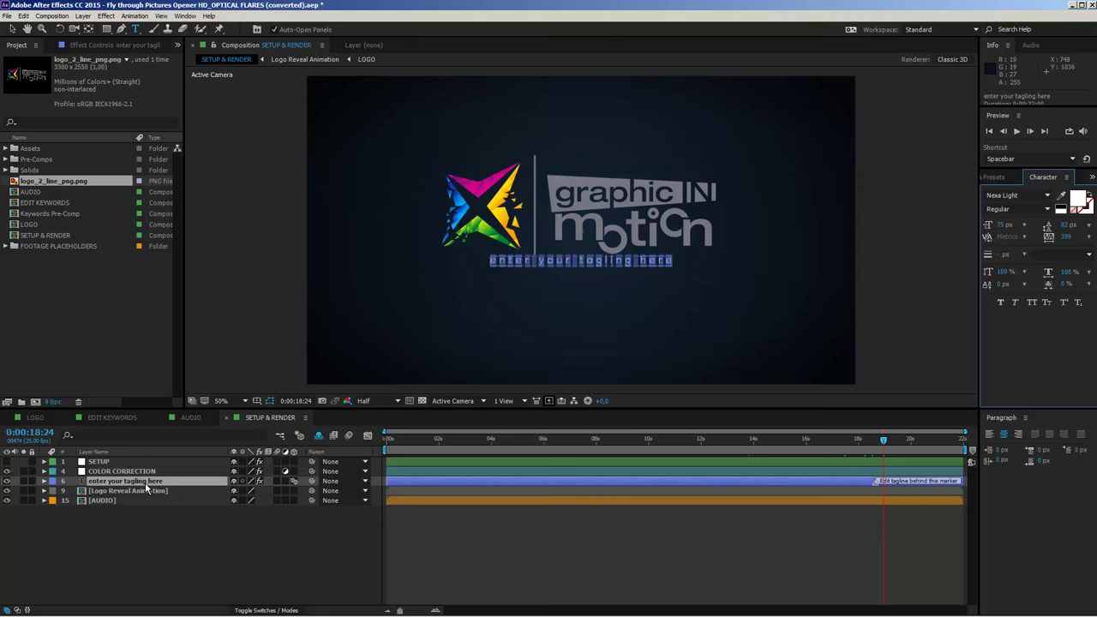
{"action": "type", "text": "www"}
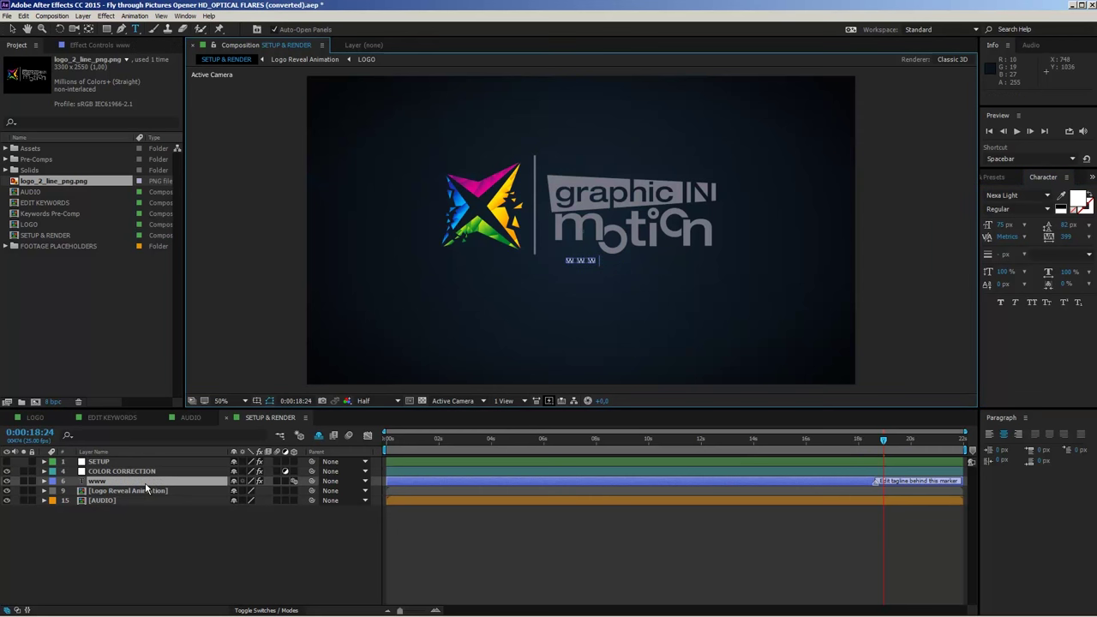
{"action": "type", "text": ".graphicinmotion.com"}
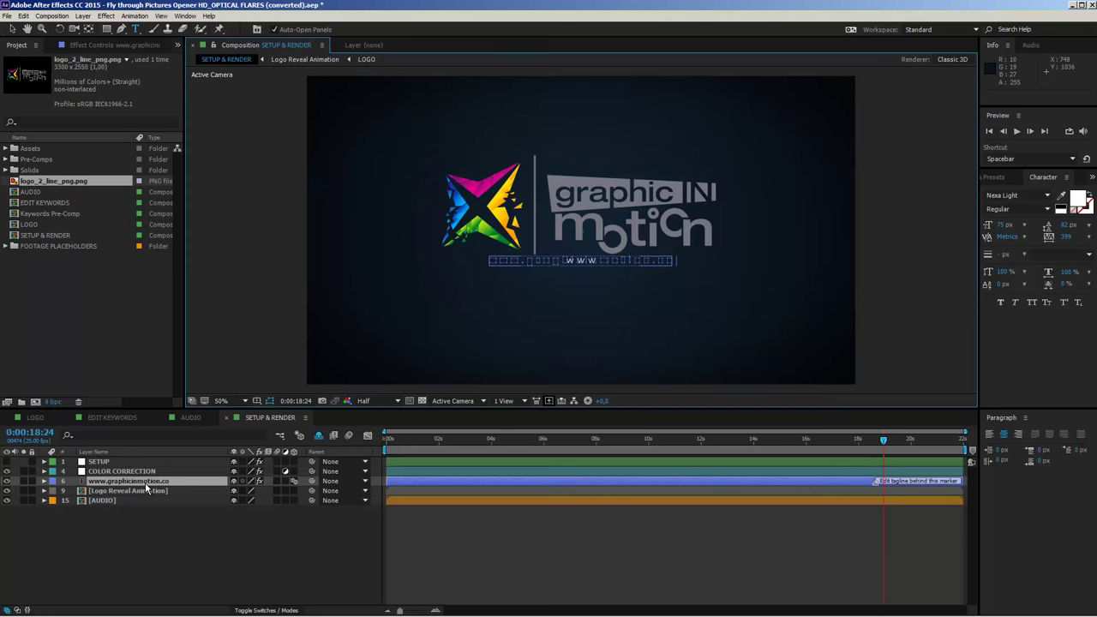
{"action": "left_click", "coordinate": [433, 559]}
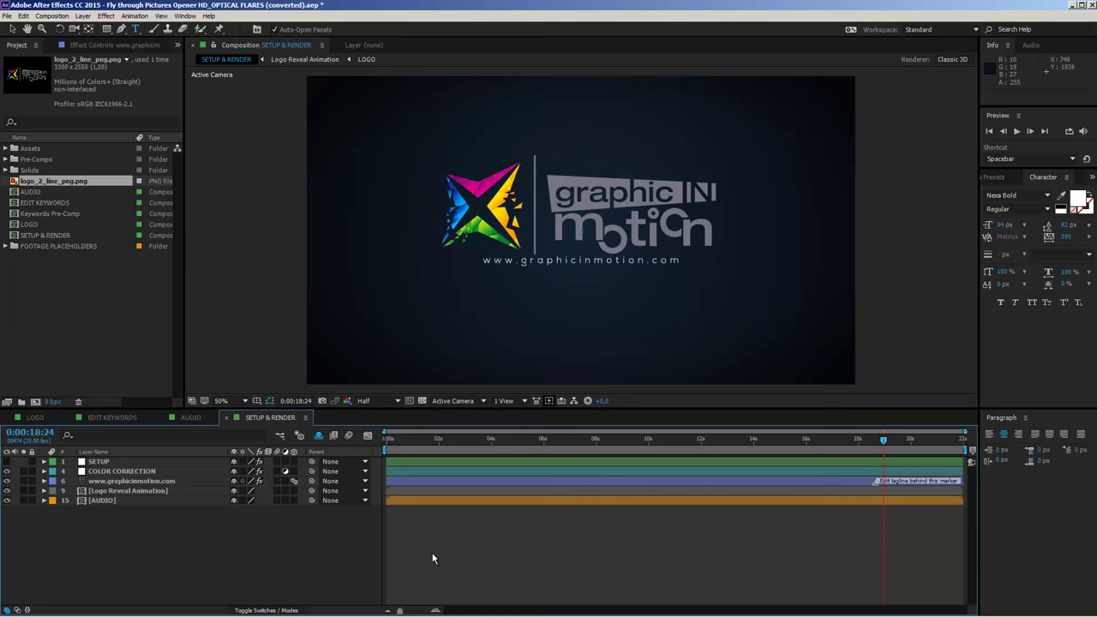
{"action": "key", "text": "v"}
Step: Reveal the tagline layer's keyframed properties and go to its last Position keyframe at 0:00:18:16
{"action": "left_click", "coordinate": [154, 485]}
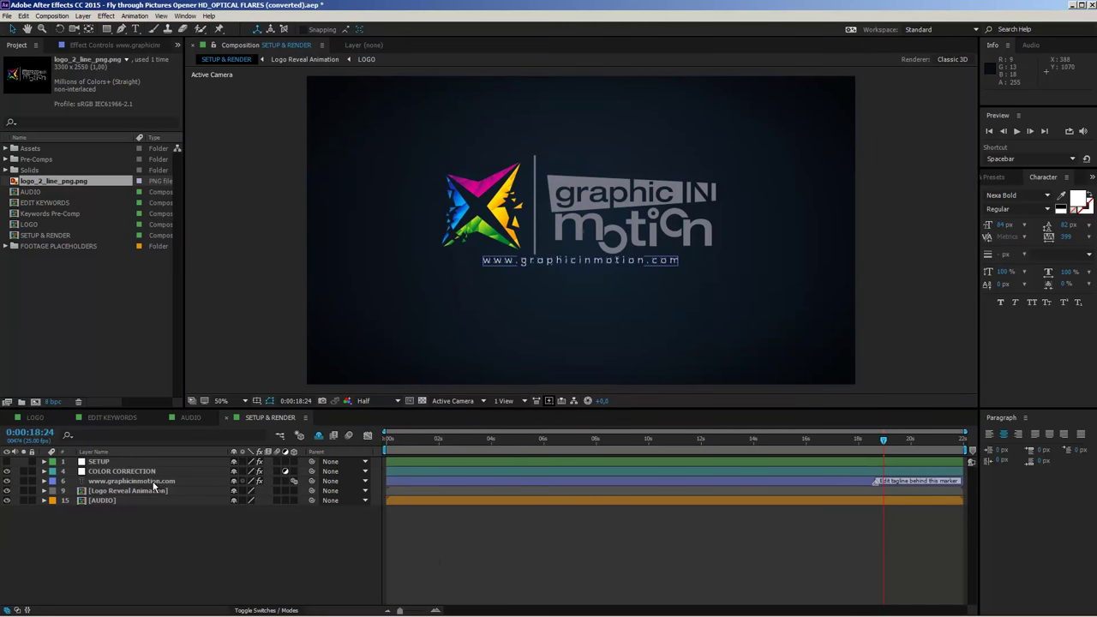
{"action": "left_click", "coordinate": [154, 482]}
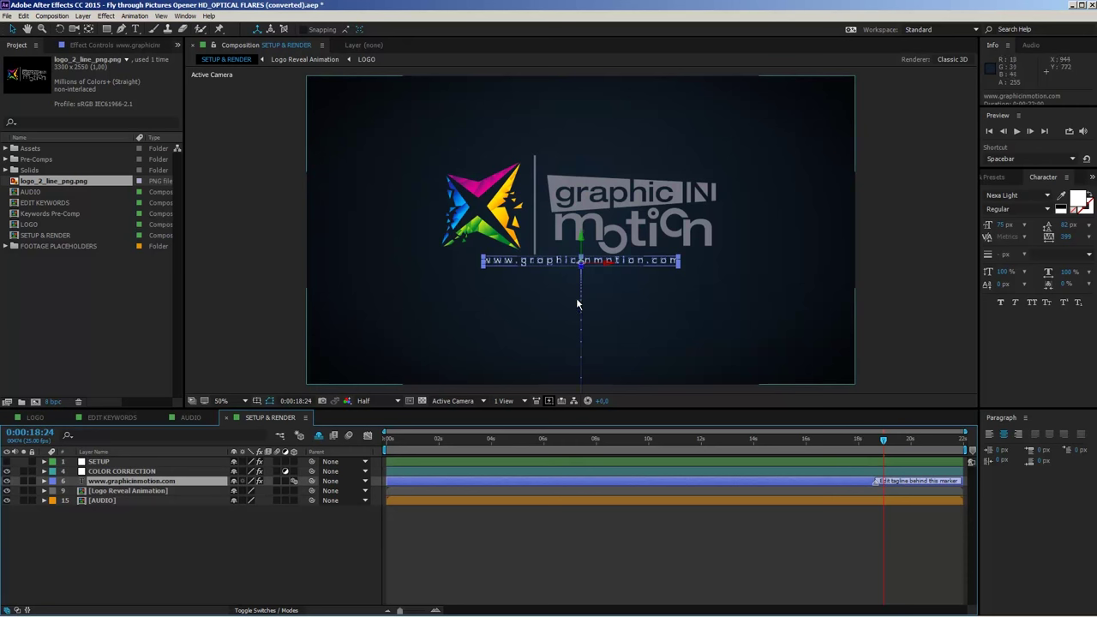
{"action": "left_click", "coordinate": [587, 401]}
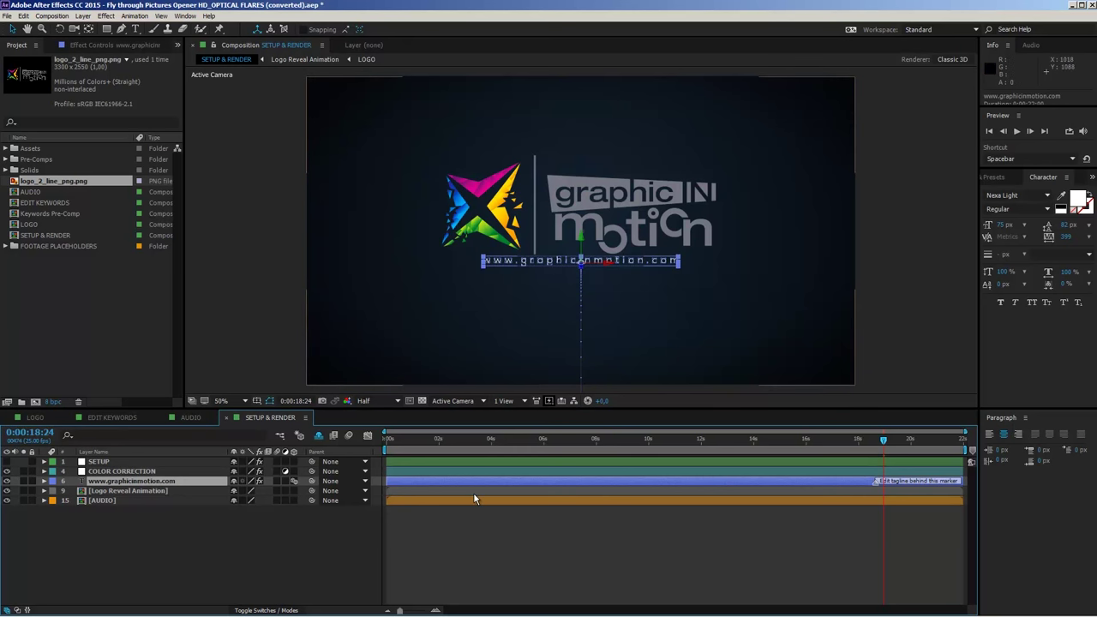
{"action": "key", "text": "u"}
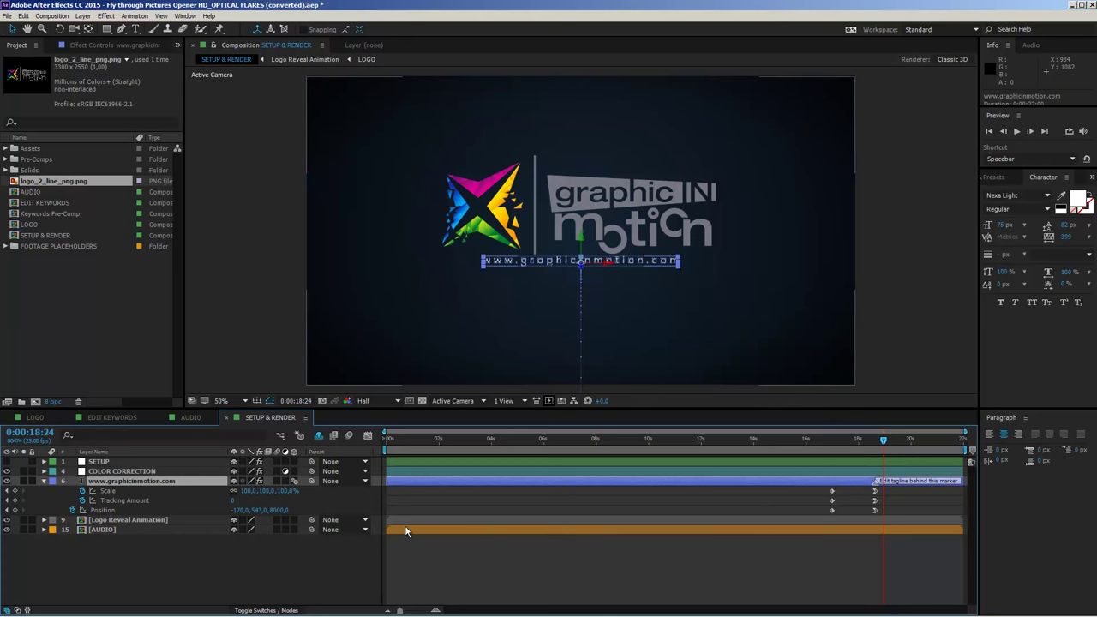
{"action": "key", "text": "j"}
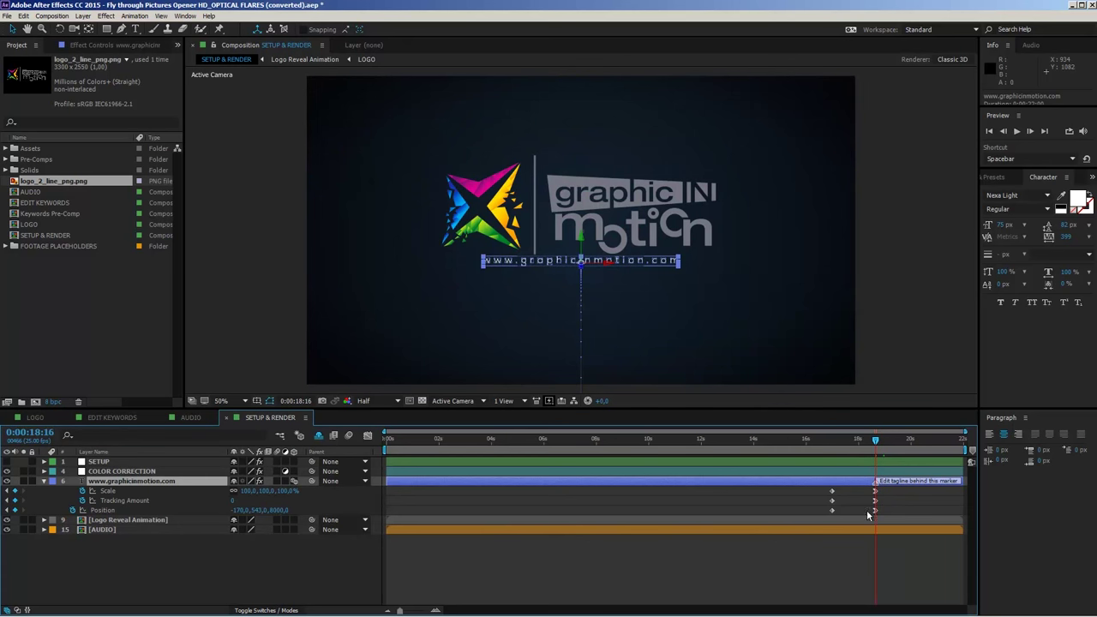
{"action": "left_click", "coordinate": [10, 510]}
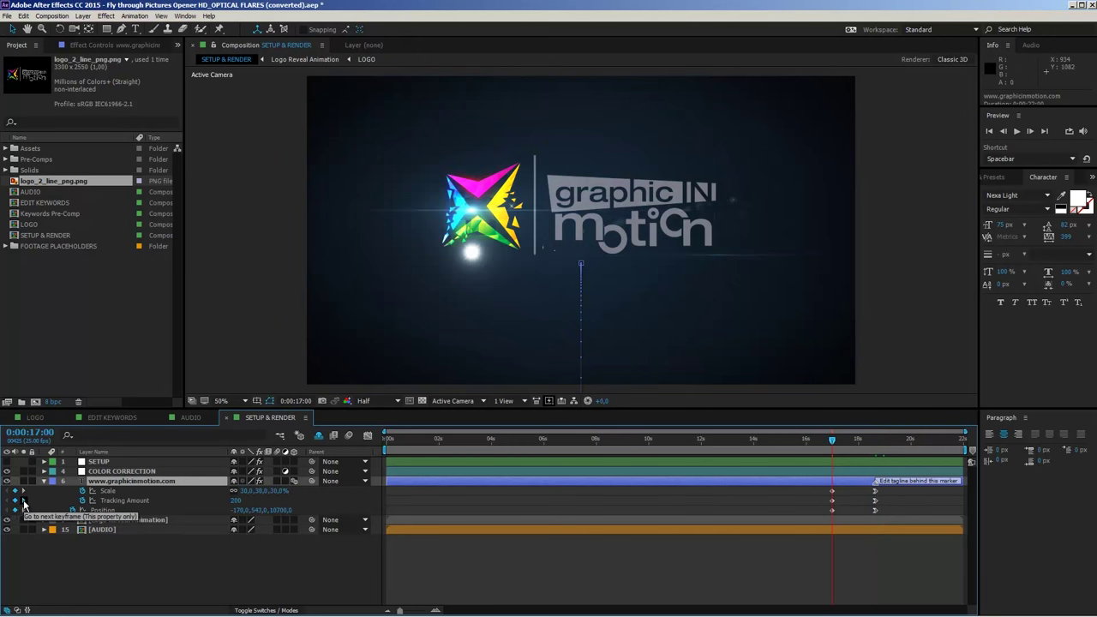
{"action": "left_click", "coordinate": [23, 510]}
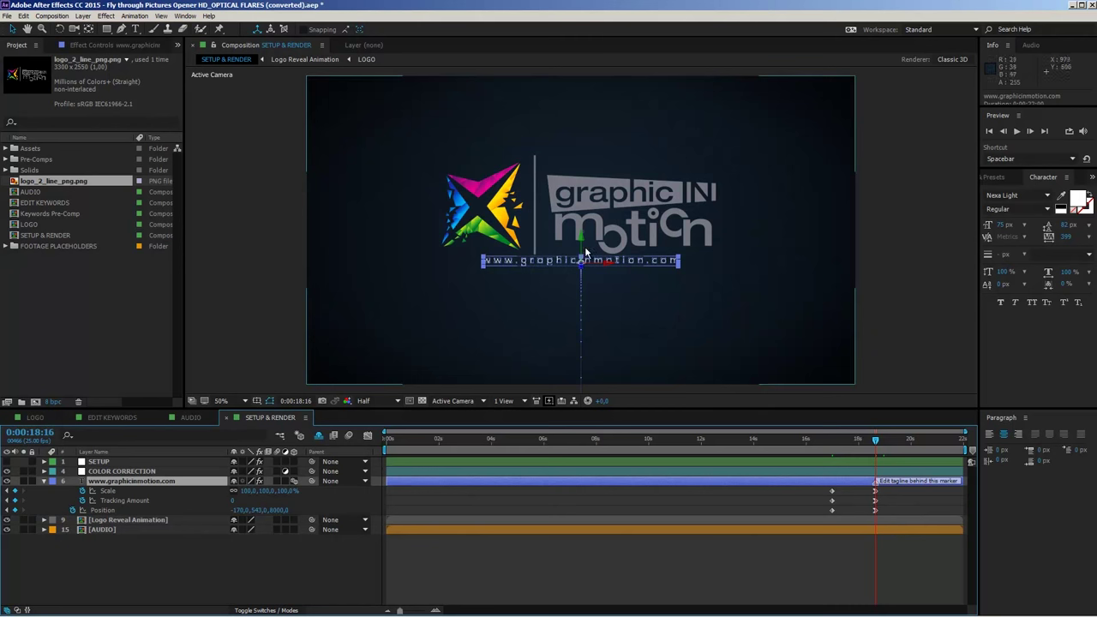
Step: Nudge the tagline down below the logo to a Y position of 605 at the last Position keyframe
{"action": "key", "text": "Down"}
{"action": "key", "text": "Down"}
{"action": "key", "text": "Down"}
{"action": "key", "text": "Down"}
{"action": "key", "text": "Down"}
{"action": "key", "text": "Down"}
{"action": "key", "text": "Down"}
{"action": "key", "text": "Down"}
{"action": "key", "text": "Down"}
{"action": "key", "text": "Down"}
{"action": "key", "text": "Down"}
{"action": "key", "text": "Down"}
{"action": "key", "text": "Down"}
{"action": "key", "text": "Down"}
{"action": "key", "text": "Down"}
{"action": "key", "text": "Down"}
{"action": "key", "text": "Down"}
{"action": "key", "text": "Down"}
{"action": "key", "text": "Down"}
{"action": "key", "text": "Down"}
{"action": "key", "text": "Down"}
{"action": "key", "text": "Down"}
{"action": "key", "text": "Down"}
{"action": "key", "text": "Down"}
{"action": "key", "text": "Down"}
{"action": "key", "text": "Down"}
{"action": "key", "text": "Up"}
{"action": "key", "text": "Up"}
{"action": "key", "text": "Up"}
{"action": "key", "text": "Up"}
{"action": "key", "text": "Up"}
{"action": "key", "text": "Up"}
{"action": "key", "text": "Up"}
{"action": "key", "text": "Up"}
{"action": "key", "text": "Up"}
{"action": "key", "text": "Up"}
{"action": "key", "text": "Up"}
{"action": "key", "text": "Up"}
{"action": "key", "text": "Up"}
{"action": "key", "text": "Up"}
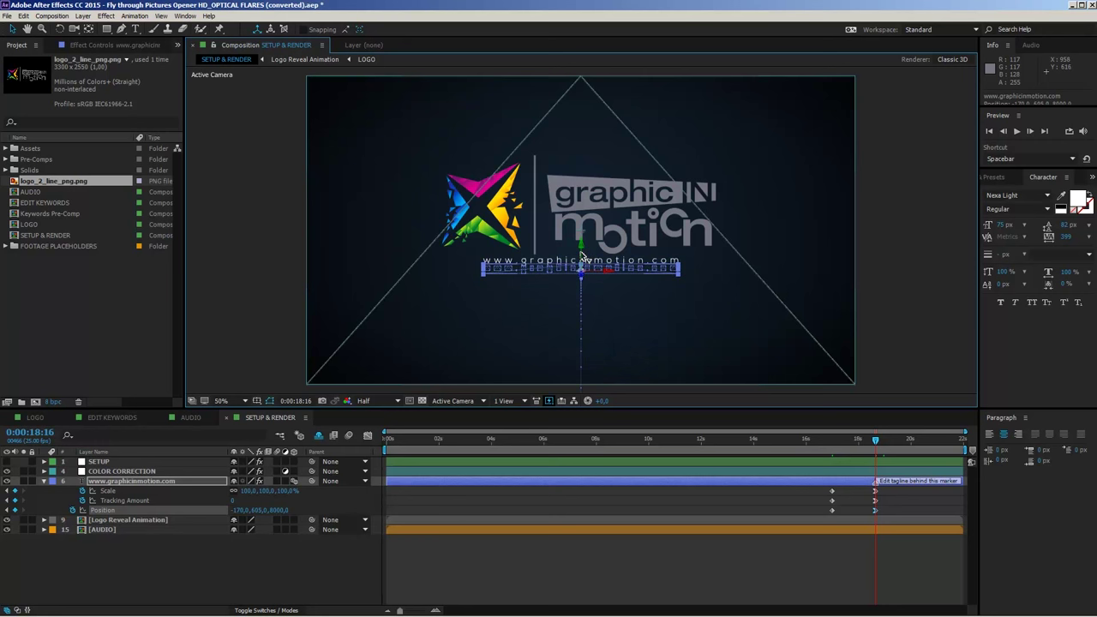
{"action": "left_click", "coordinate": [613, 546]}
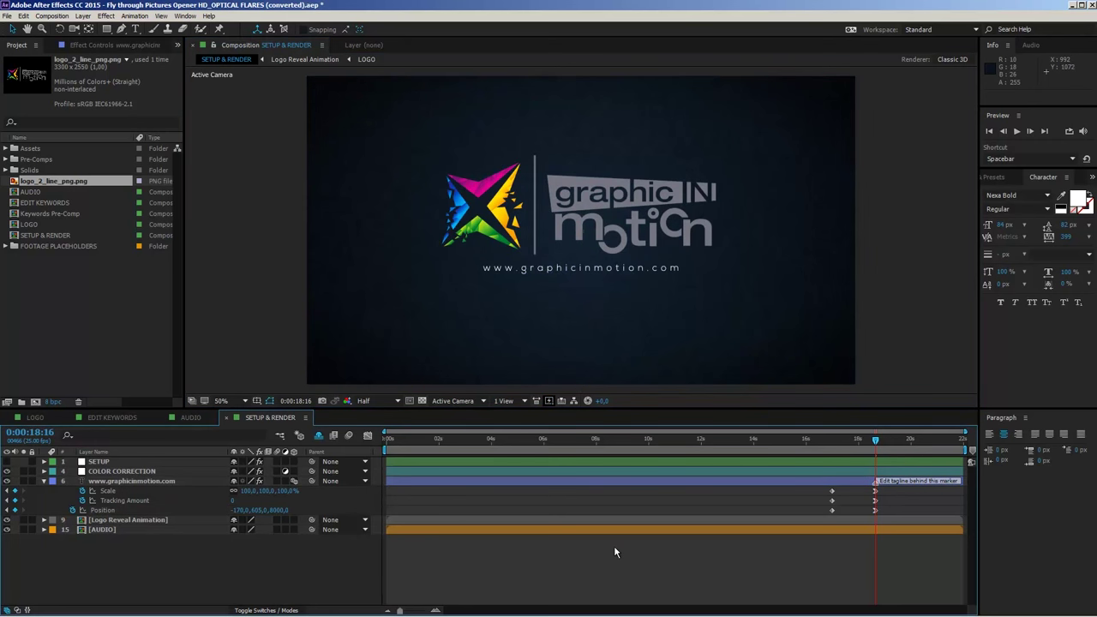
Step: Enlarge the tagline's font size to 99 px and collapse the layer's properties
{"action": "left_click", "coordinate": [656, 482]}
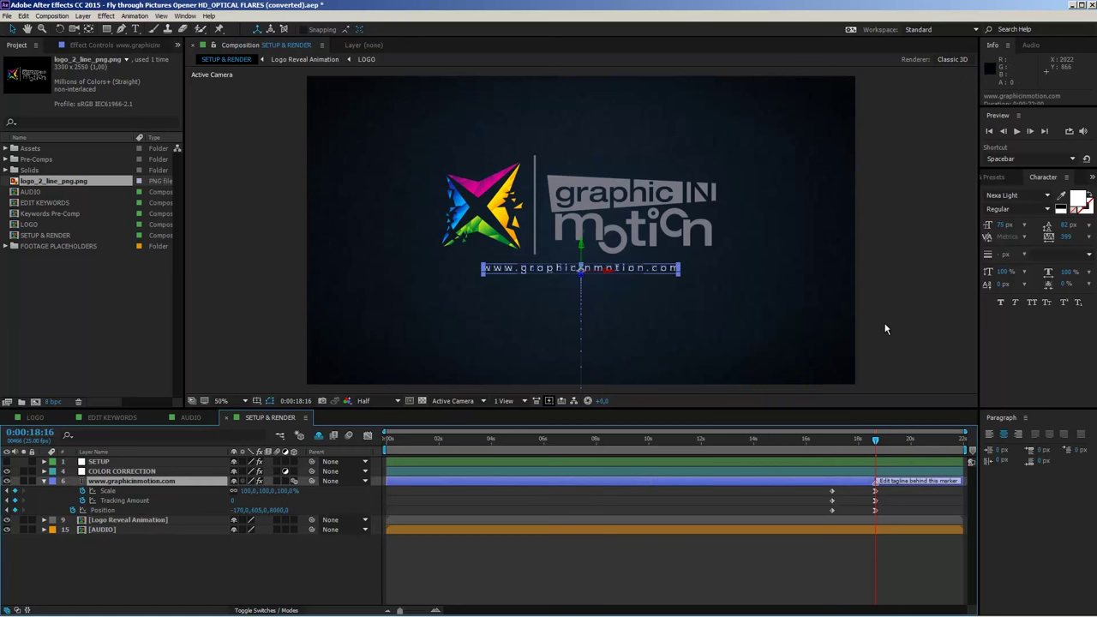
{"action": "left_click_drag", "start_coordinate": [1005, 231], "coordinate": [1021, 230]}
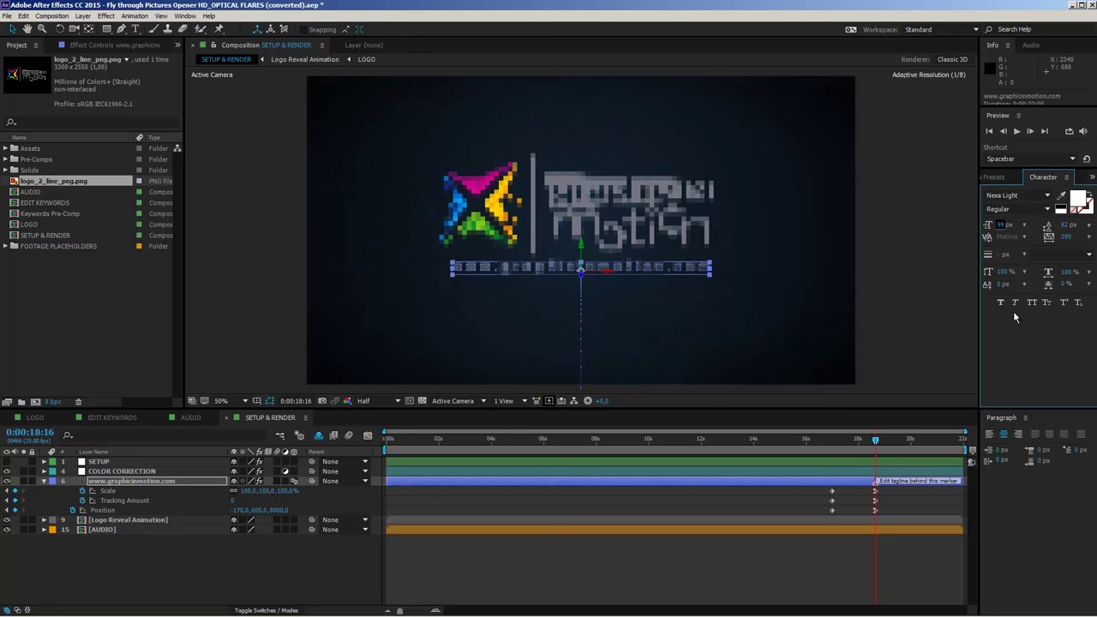
{"action": "left_click_drag", "start_coordinate": [1015, 317], "coordinate": [1015, 317]}
{"action": "left_click", "coordinate": [745, 547]}
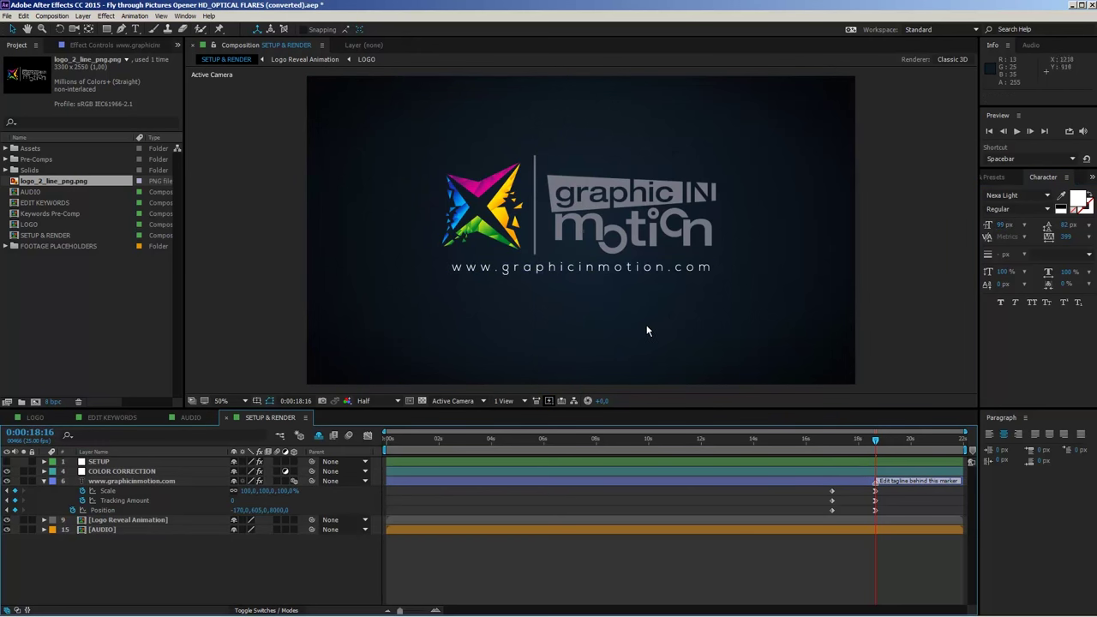
{"action": "left_click", "coordinate": [129, 481]}
{"action": "left_click", "coordinate": [44, 482]}
{"action": "left_click", "coordinate": [426, 549]}
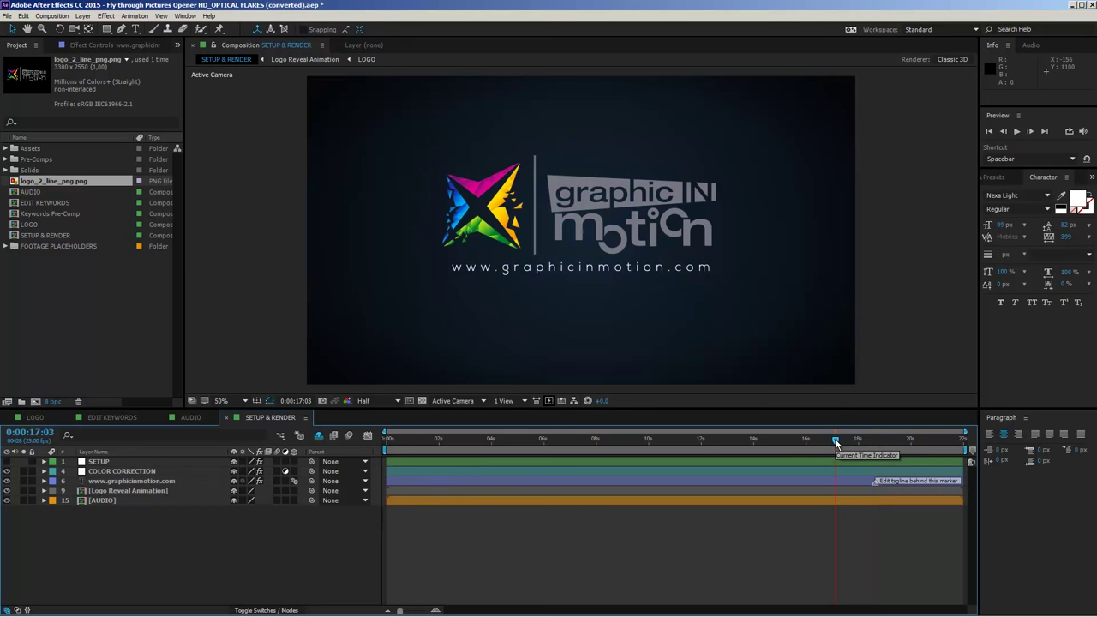
Step: Move to the flying pictures at 0:00:12:09 and expand the FOOTAGE PLACEHOLDERS folder in the project
{"action": "left_click", "coordinate": [836, 446]}
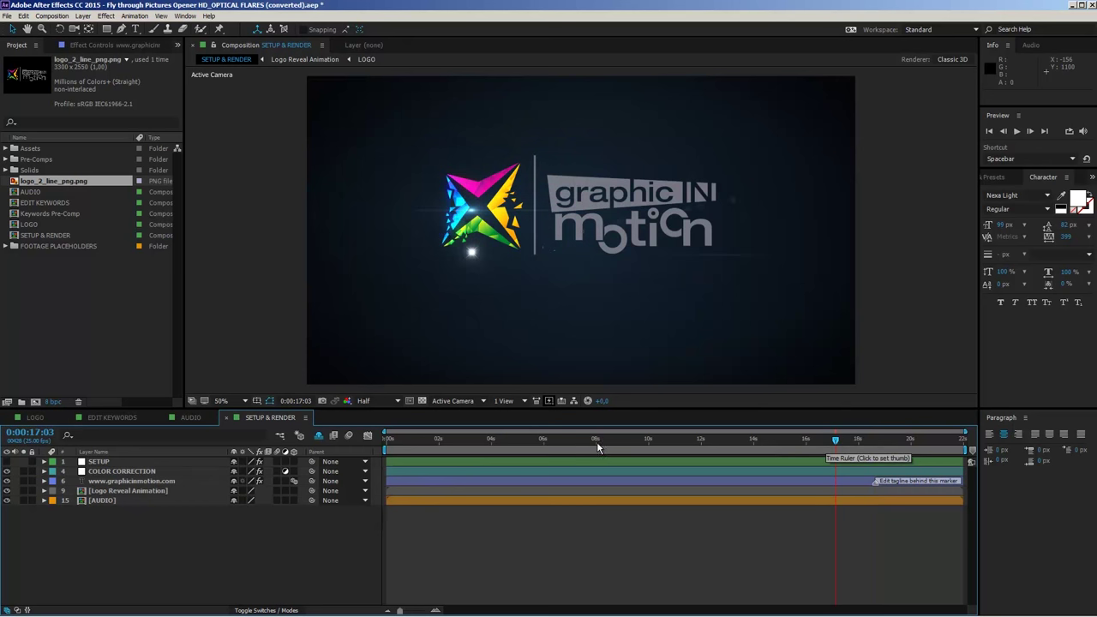
{"action": "left_click", "coordinate": [633, 446]}
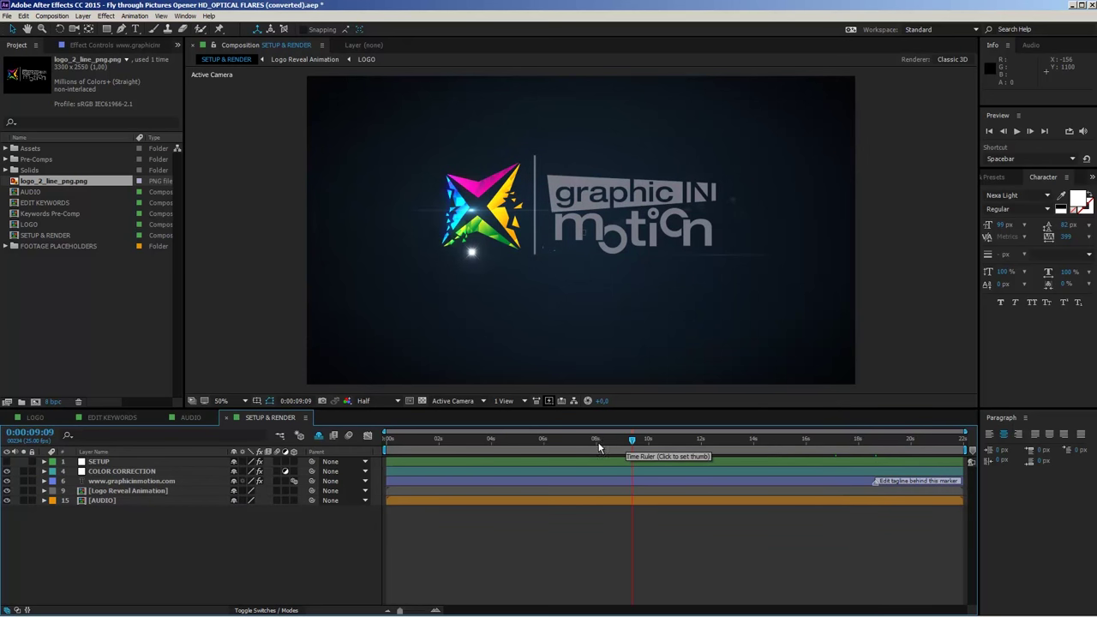
{"action": "left_click", "coordinate": [711, 446]}
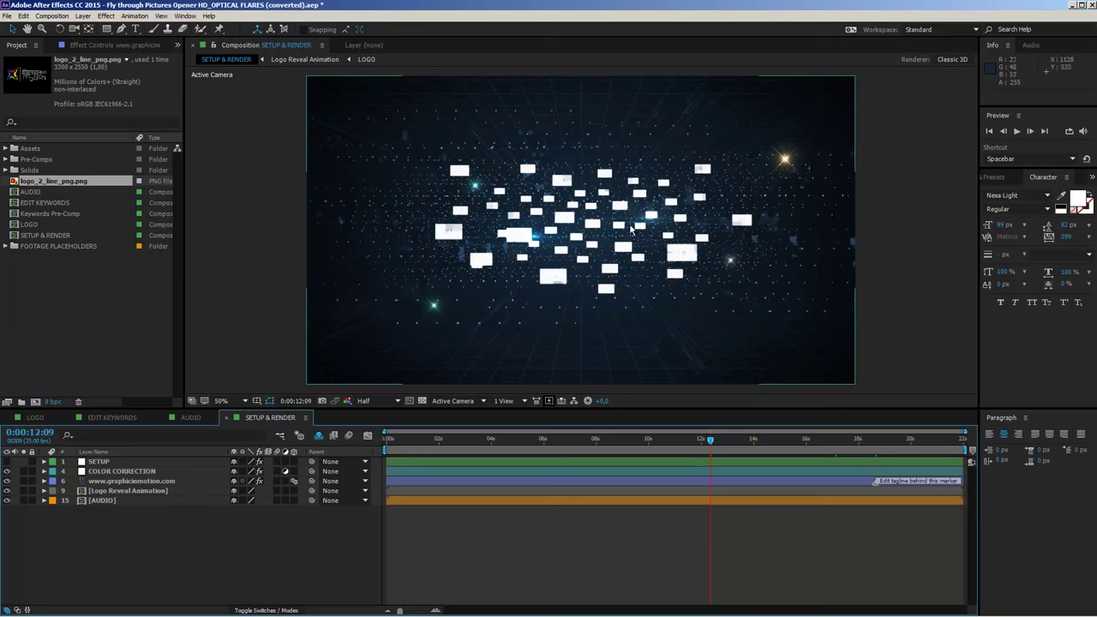
{"action": "left_click", "coordinate": [52, 246]}
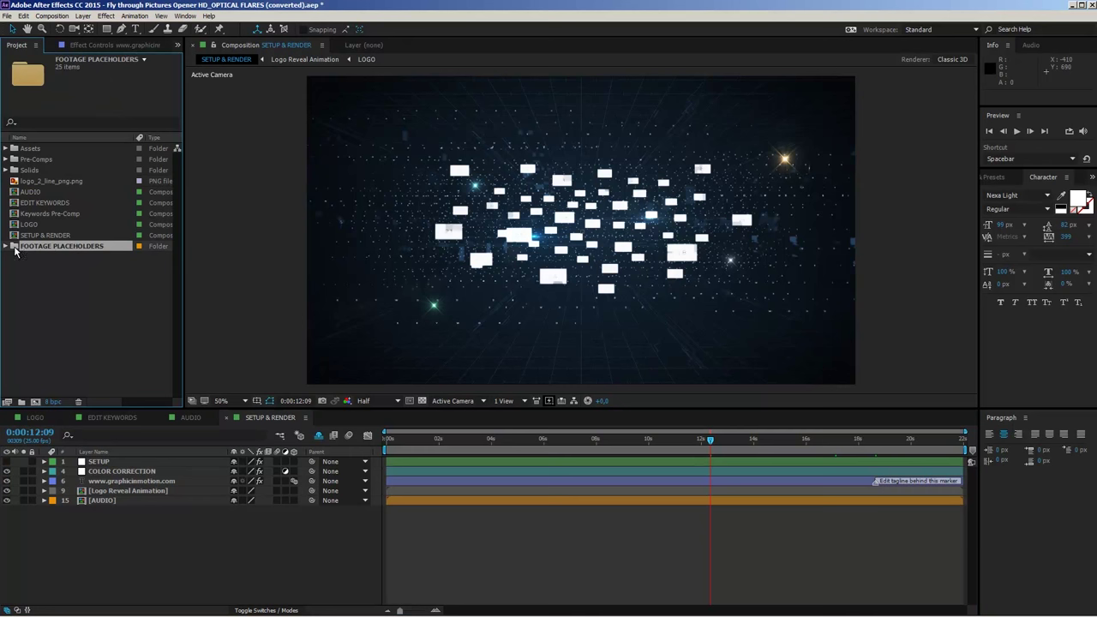
{"action": "left_click", "coordinate": [6, 246]}
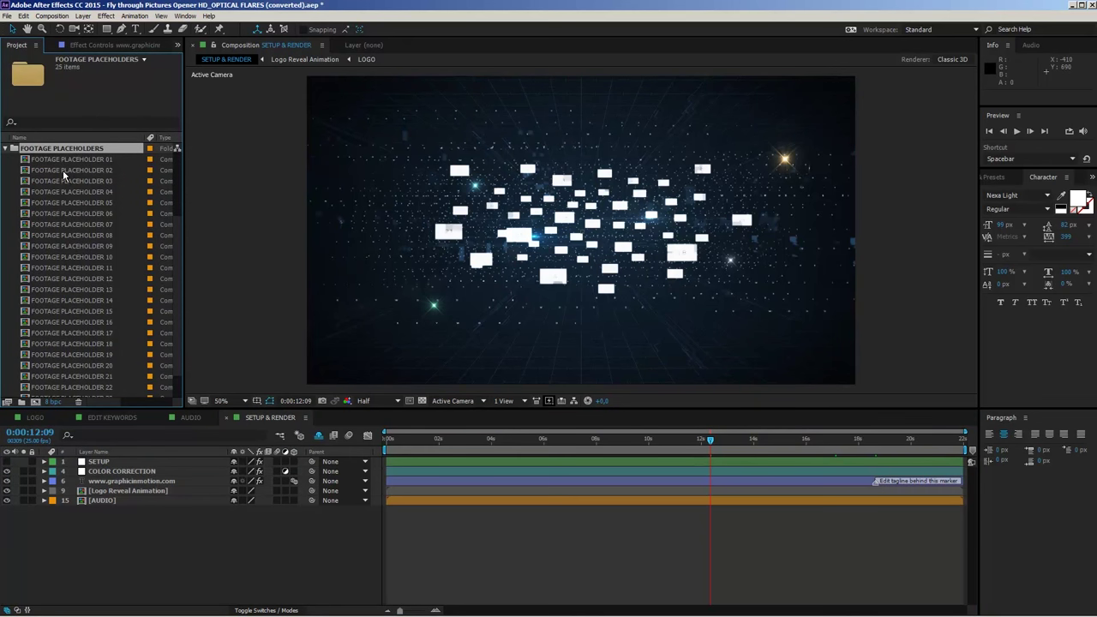
{"action": "scroll", "coordinate": [65, 189], "scroll_direction": "down", "scroll_amount": 1}
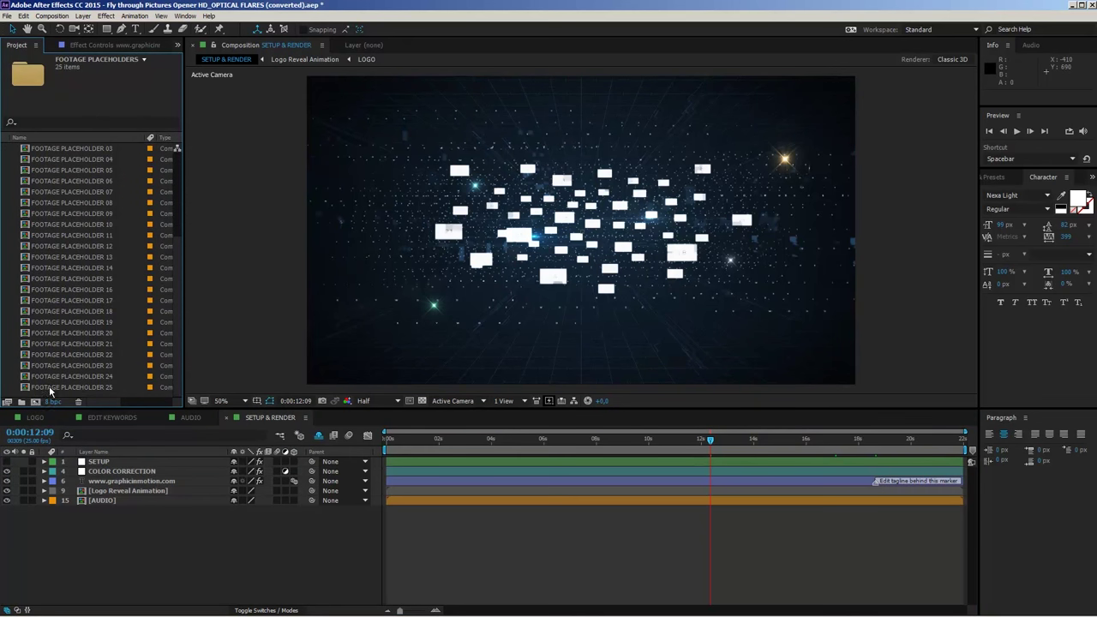
{"action": "scroll", "coordinate": [67, 223], "scroll_direction": "up", "scroll_amount": 3}
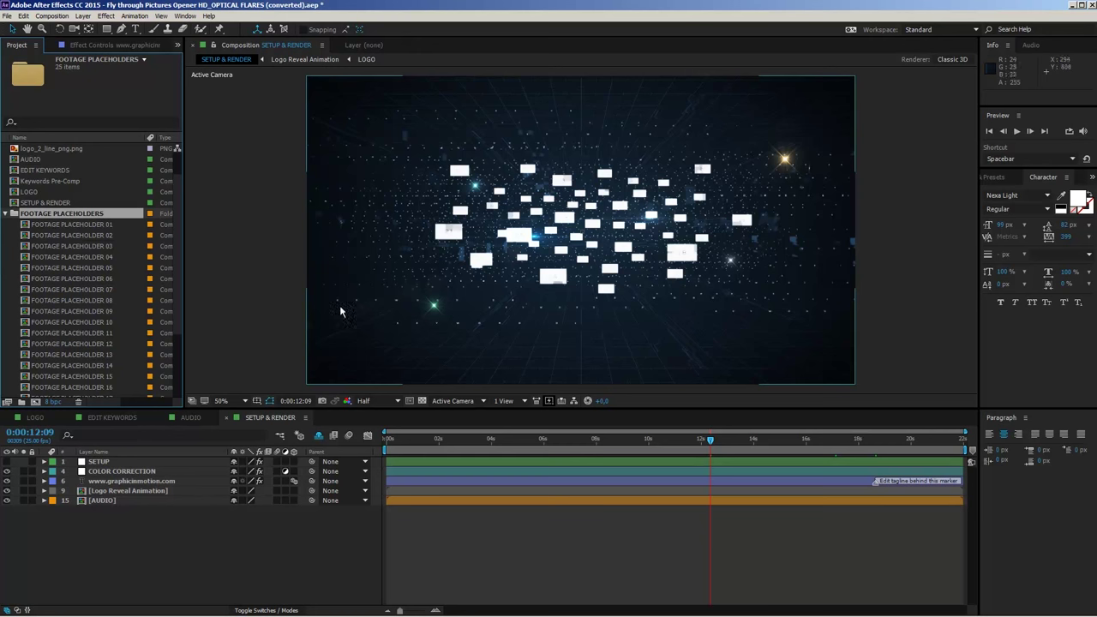
Step: Open the FOOTAGE PLACEHOLDER 01 composition and inspect its placeholder frame
{"action": "left_click", "coordinate": [41, 225]}
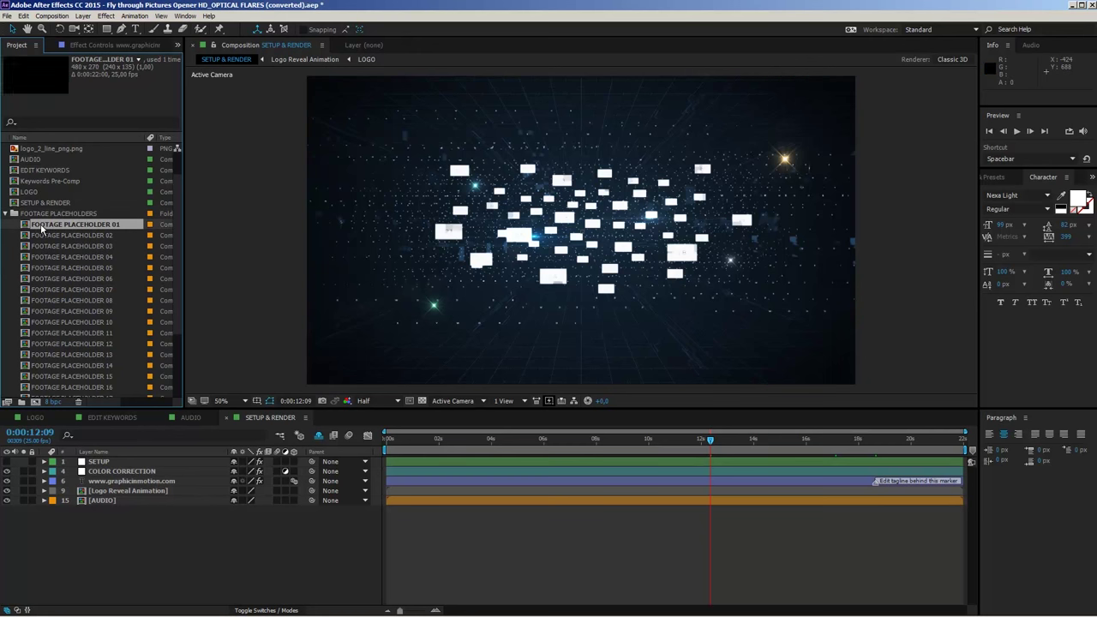
{"action": "double_click", "coordinate": [41, 226]}
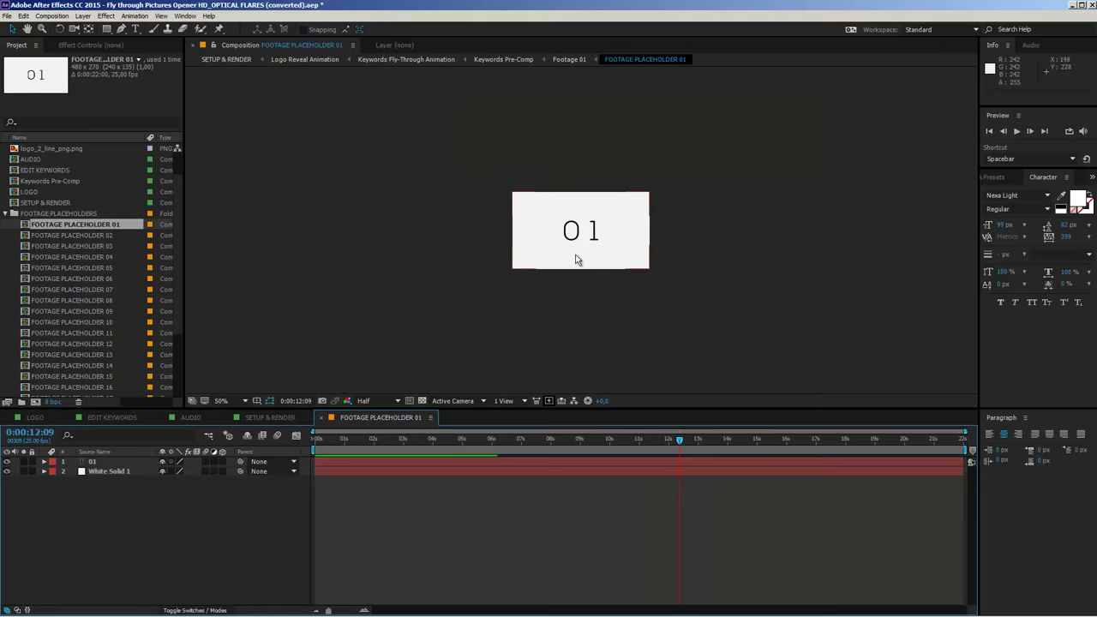
{"action": "scroll", "coordinate": [578, 257], "scroll_direction": "up", "scroll_amount": 2}
{"action": "left_click", "coordinate": [93, 462]}
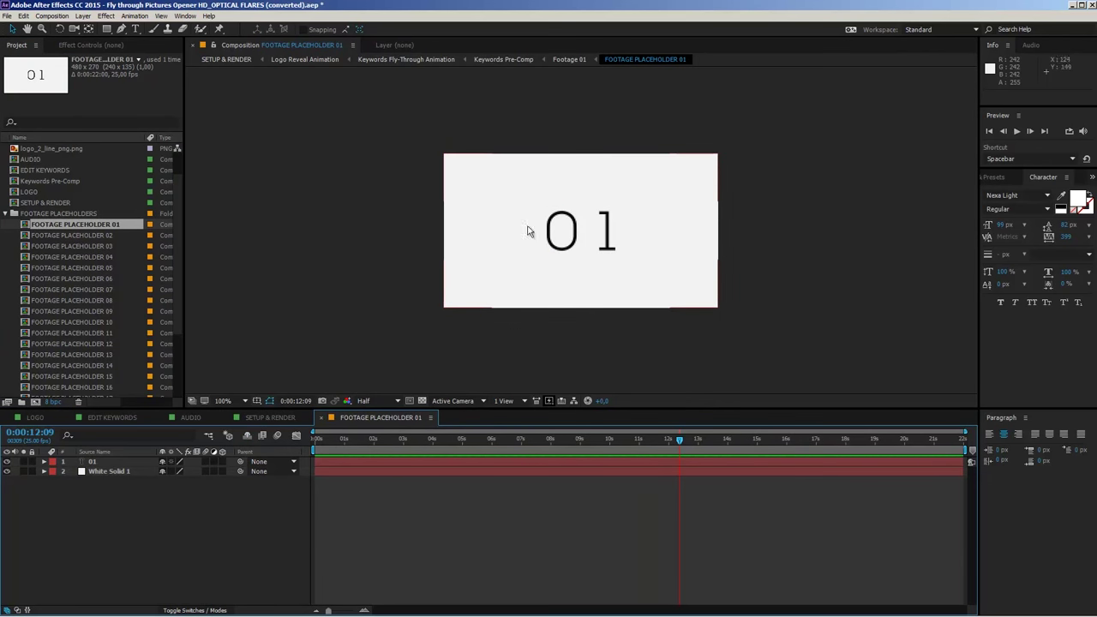
{"action": "scroll", "coordinate": [600, 244], "scroll_direction": "down", "scroll_amount": 2}
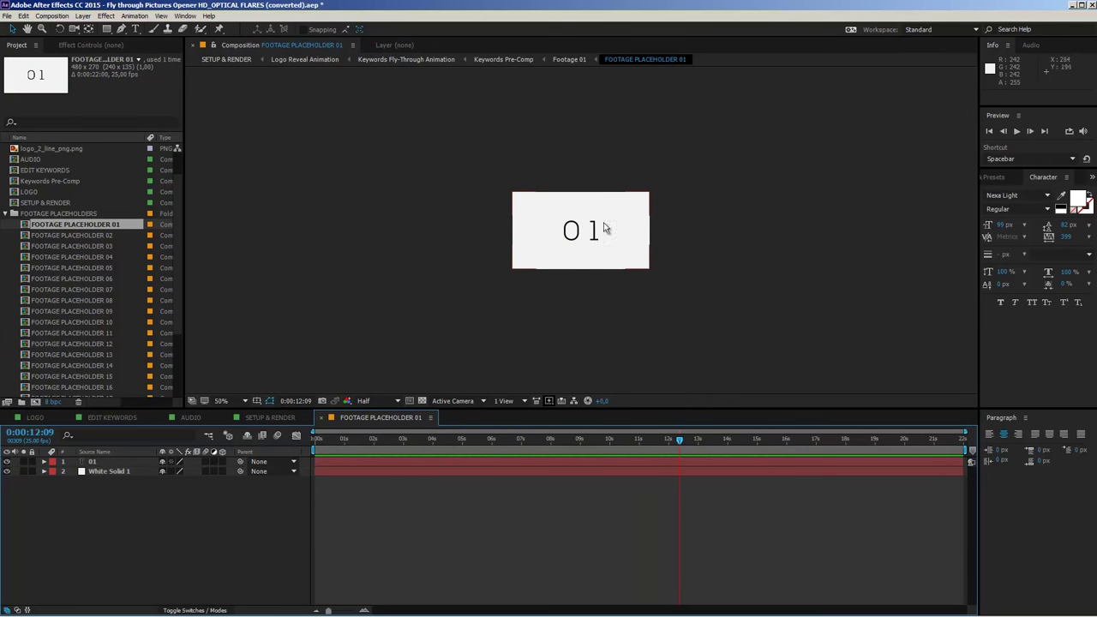
Step: Import photodune-755582-happy-family-m.jpg as footage from the Elements&Training > Stockphotos folder on the Source (A:) drive
{"action": "left_click", "coordinate": [7, 15]}
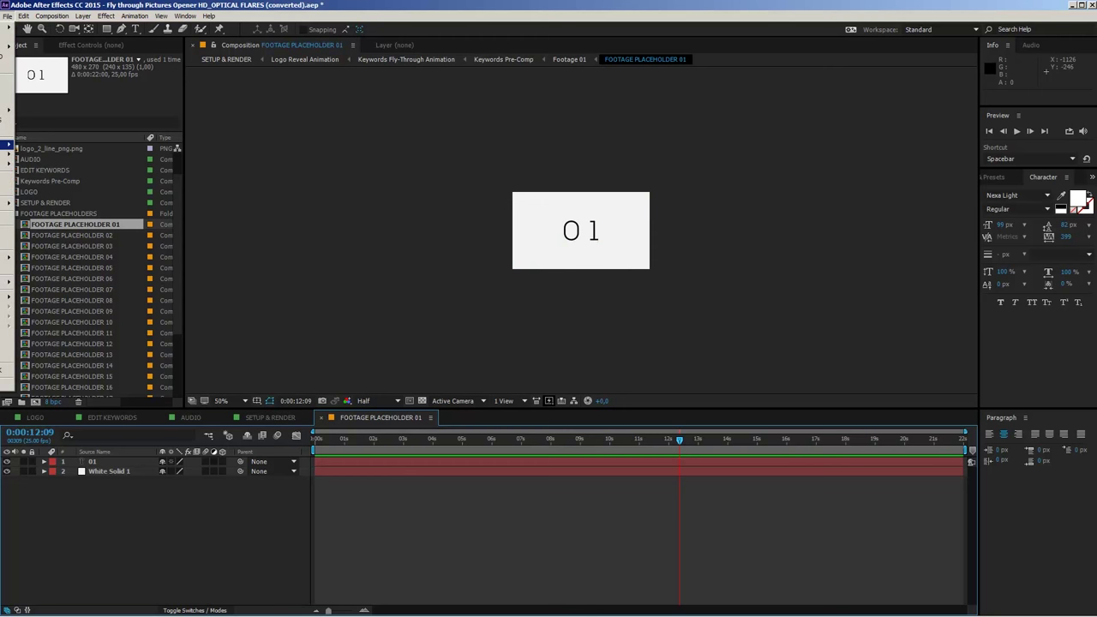
{"action": "left_click", "coordinate": [39, 147]}
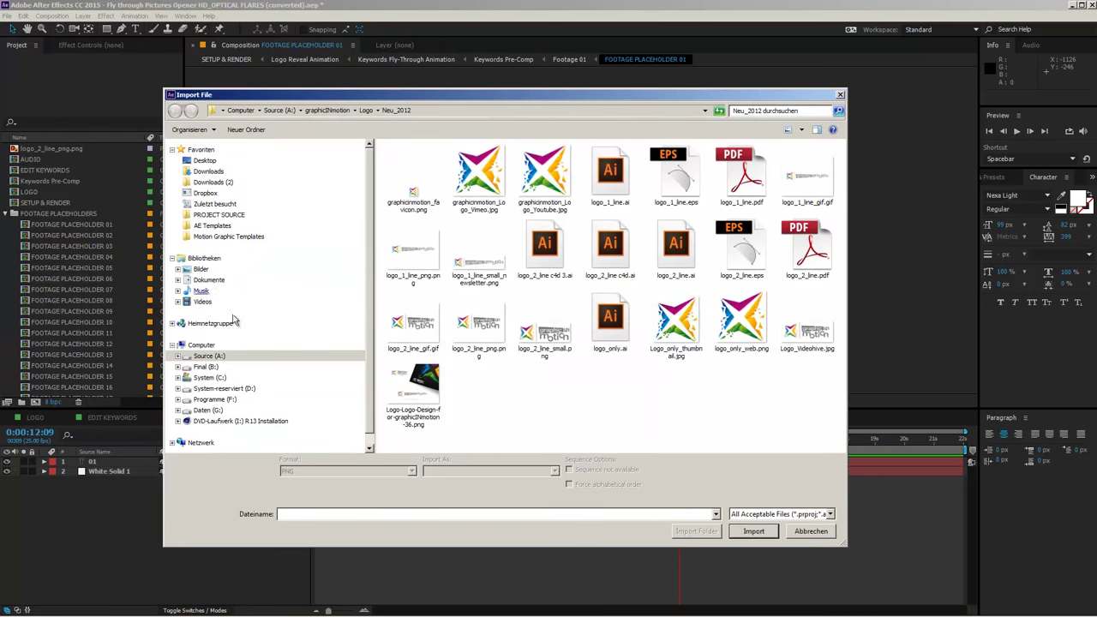
{"action": "left_click", "coordinate": [212, 356]}
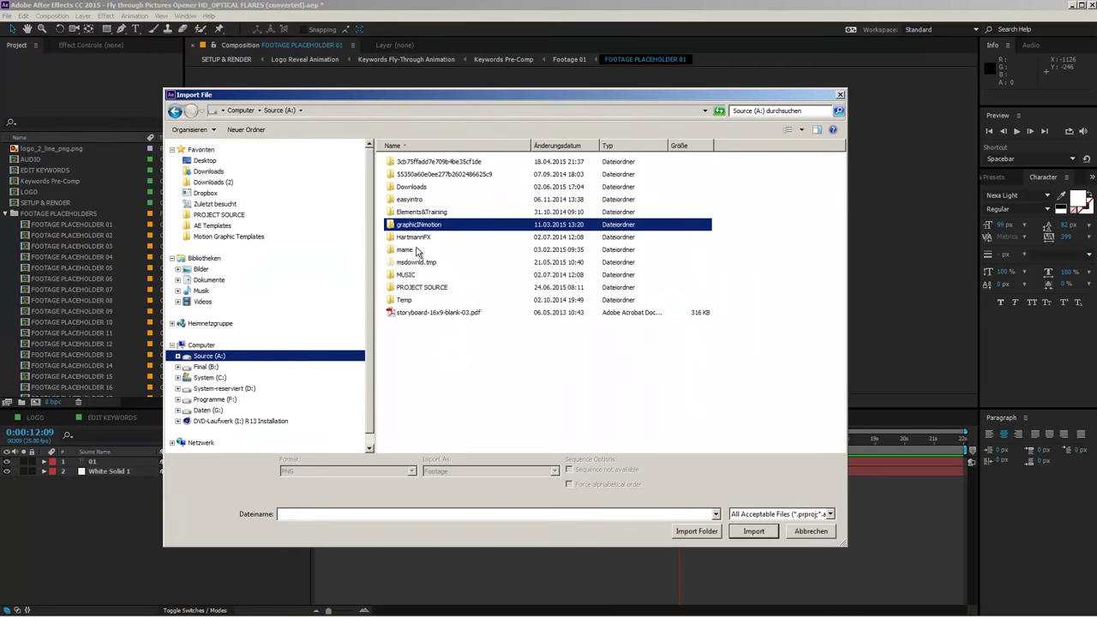
{"action": "double_click", "coordinate": [427, 211]}
{"action": "double_click", "coordinate": [422, 351]}
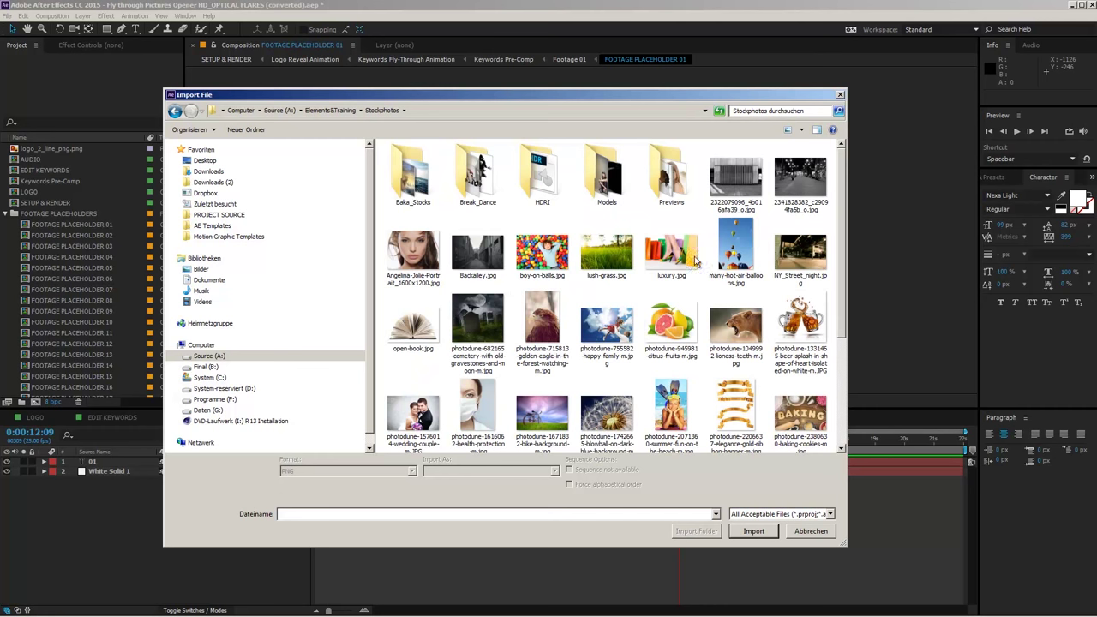
{"action": "left_click", "coordinate": [617, 249]}
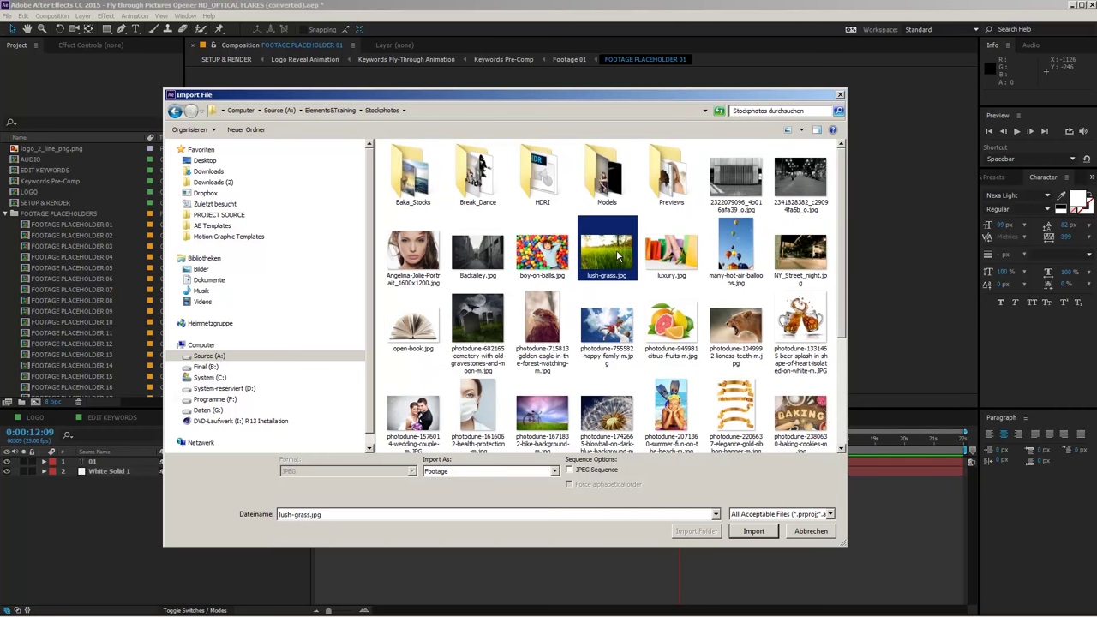
{"action": "left_click", "coordinate": [607, 337]}
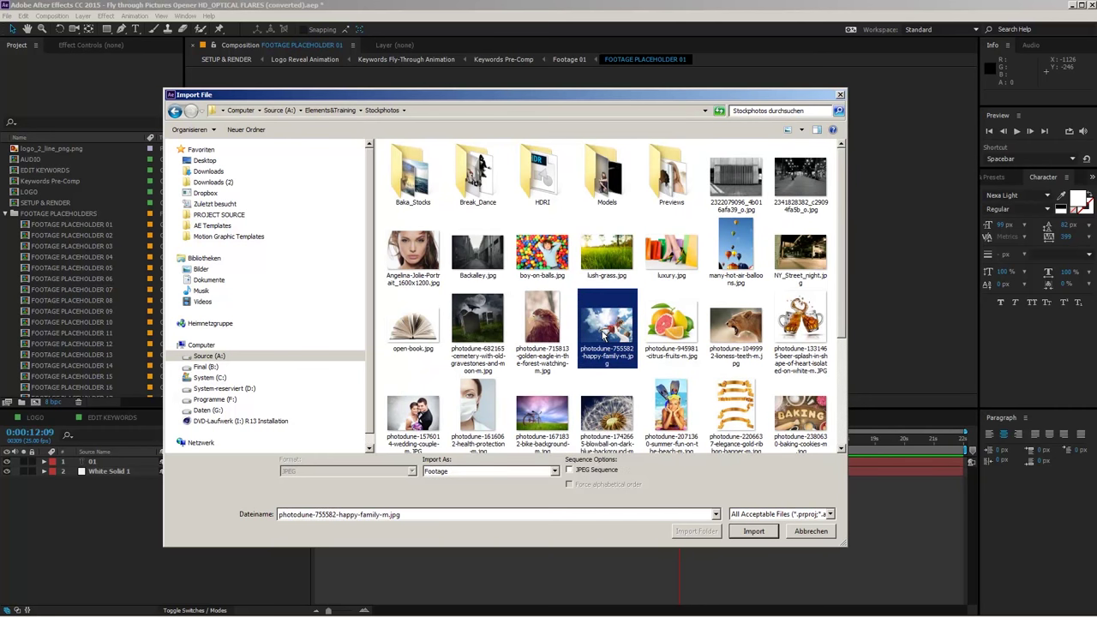
{"action": "scroll", "coordinate": [605, 337], "scroll_direction": "down", "scroll_amount": 2}
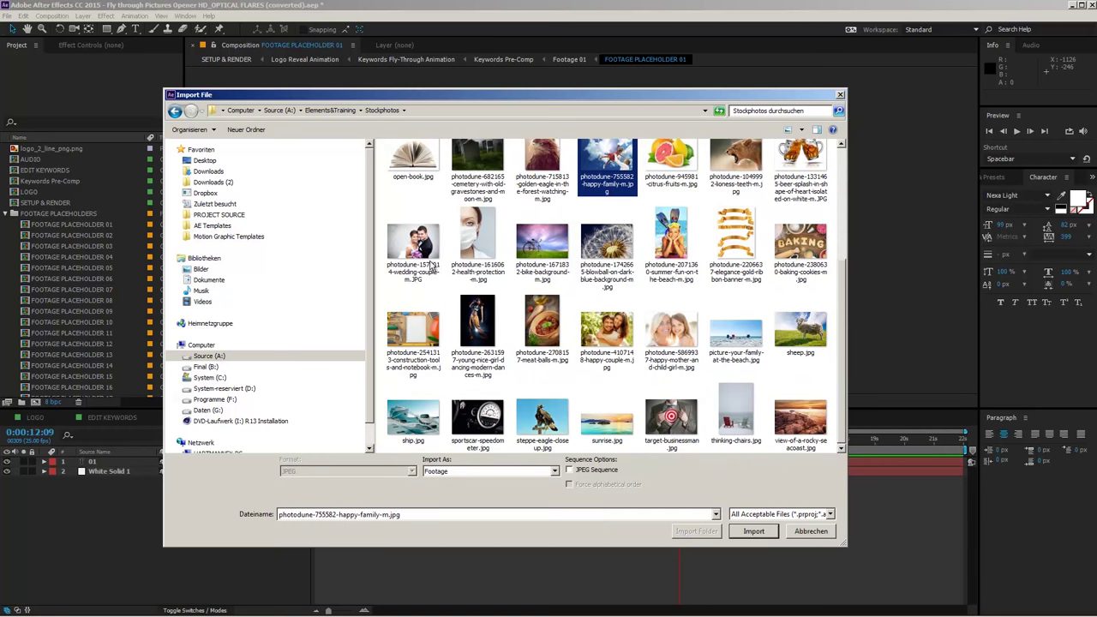
{"action": "scroll", "coordinate": [595, 269], "scroll_direction": "up", "scroll_amount": 1}
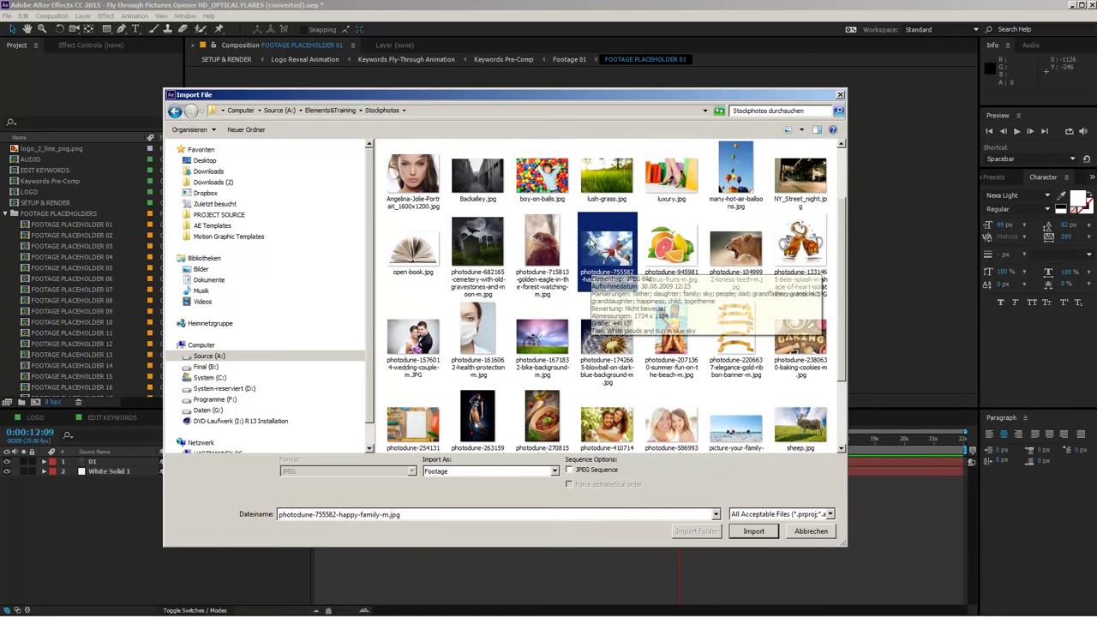
{"action": "left_click", "coordinate": [753, 532]}
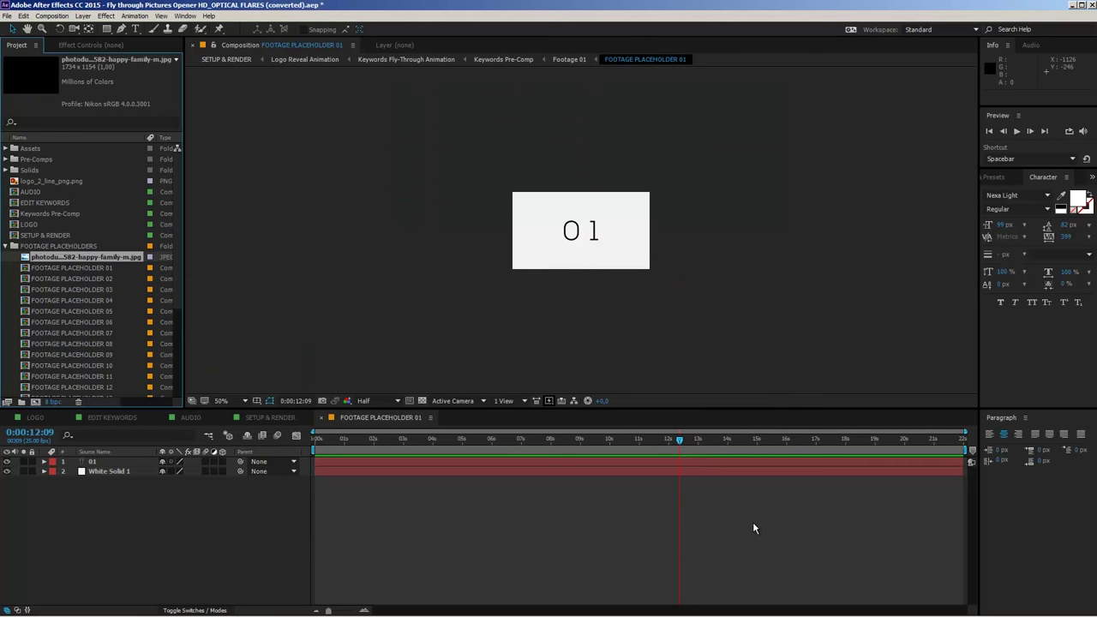
Step: Place the happy-family image above the layers of FOOTAGE PLACEHOLDER 01, scale it to 29%, and return to SETUP & RENDER
{"action": "left_click_drag", "start_coordinate": [74, 259], "coordinate": [109, 460]}
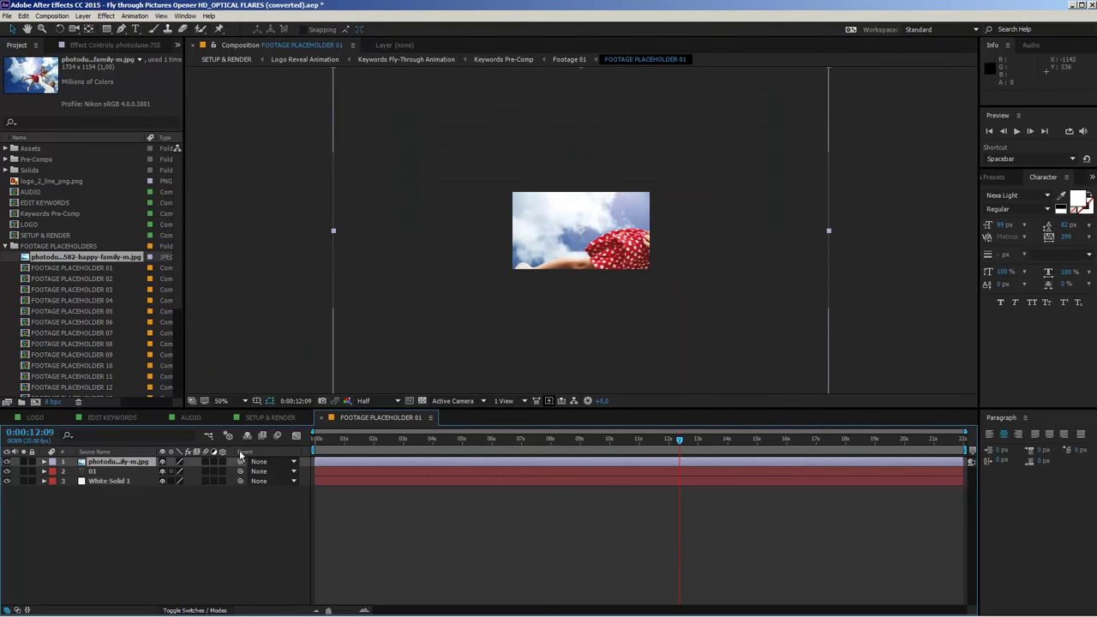
{"action": "key", "text": "s"}
{"action": "left_click_drag", "start_coordinate": [195, 473], "coordinate": [159, 471]}
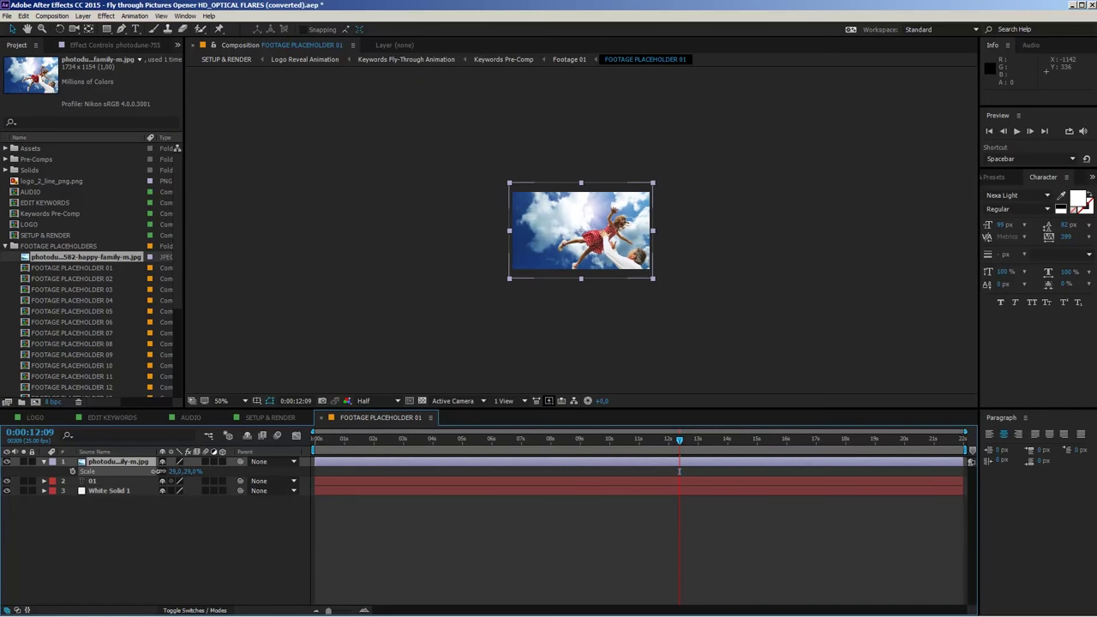
{"action": "left_click", "coordinate": [264, 417]}
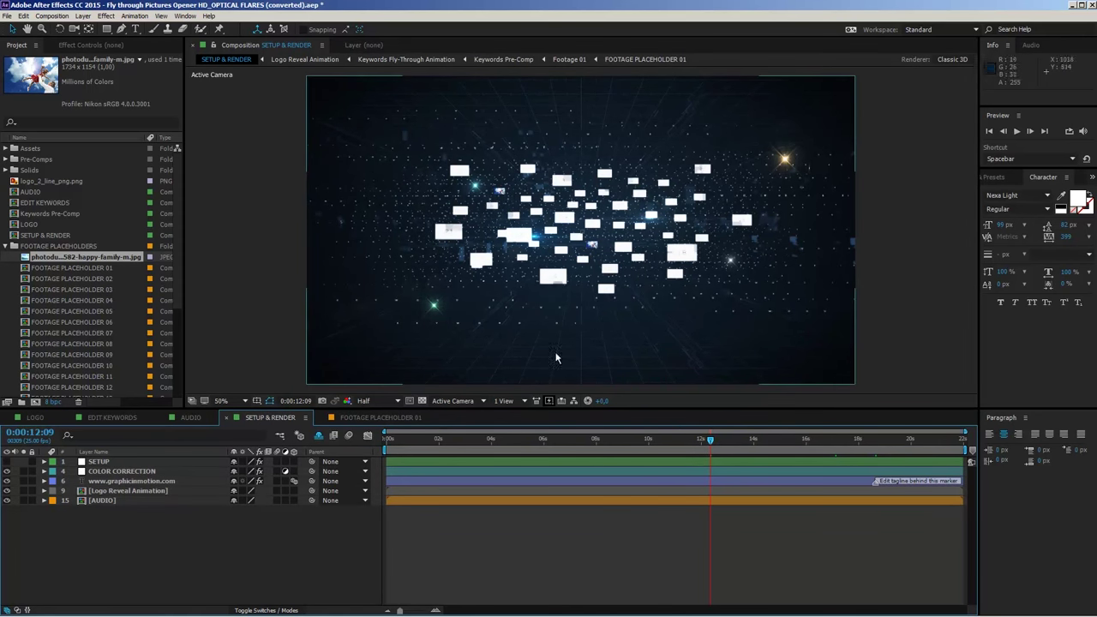
Step: Import picture-your-family-at-the-beach.jpg, ship.jpg, sportscar-speedometer.jpg and sheep.jpg together from the Stockphotos folder
{"action": "left_click", "coordinate": [6, 16]}
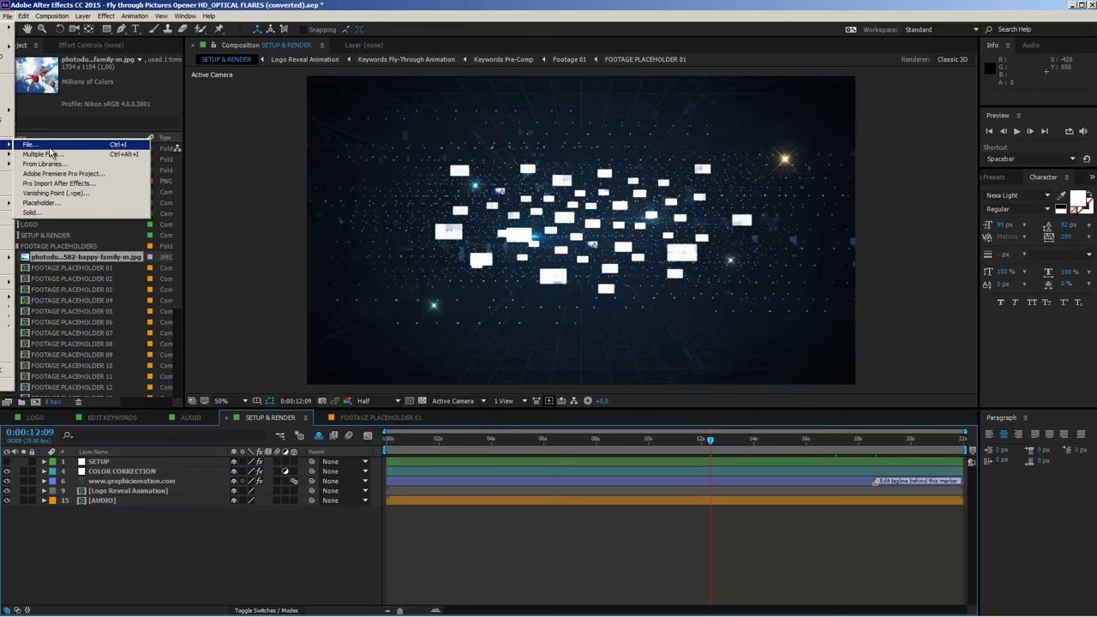
{"action": "left_click", "coordinate": [38, 142]}
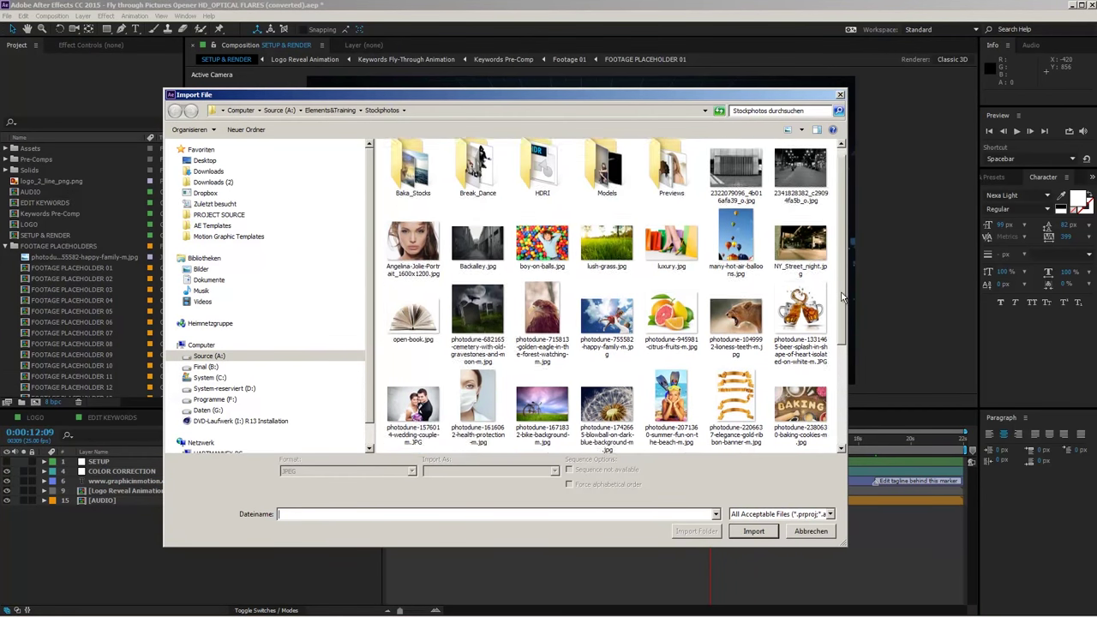
{"action": "scroll", "coordinate": [735, 257], "scroll_direction": "down", "scroll_amount": 3}
{"action": "left_click", "coordinate": [734, 377]}
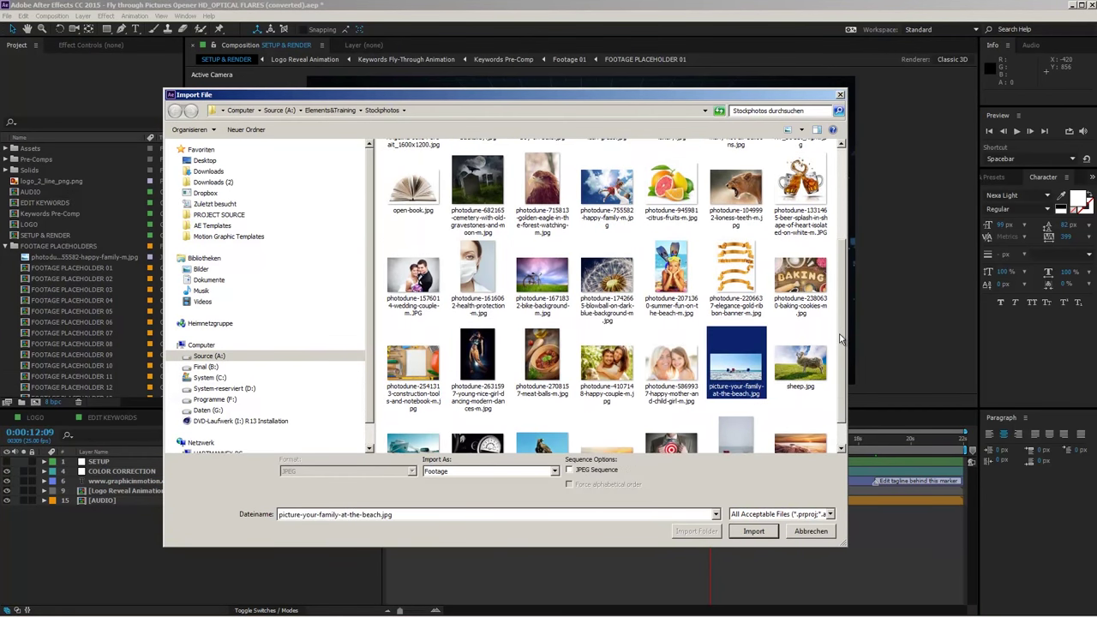
{"action": "scroll", "coordinate": [843, 343], "scroll_direction": "down", "scroll_amount": 1}
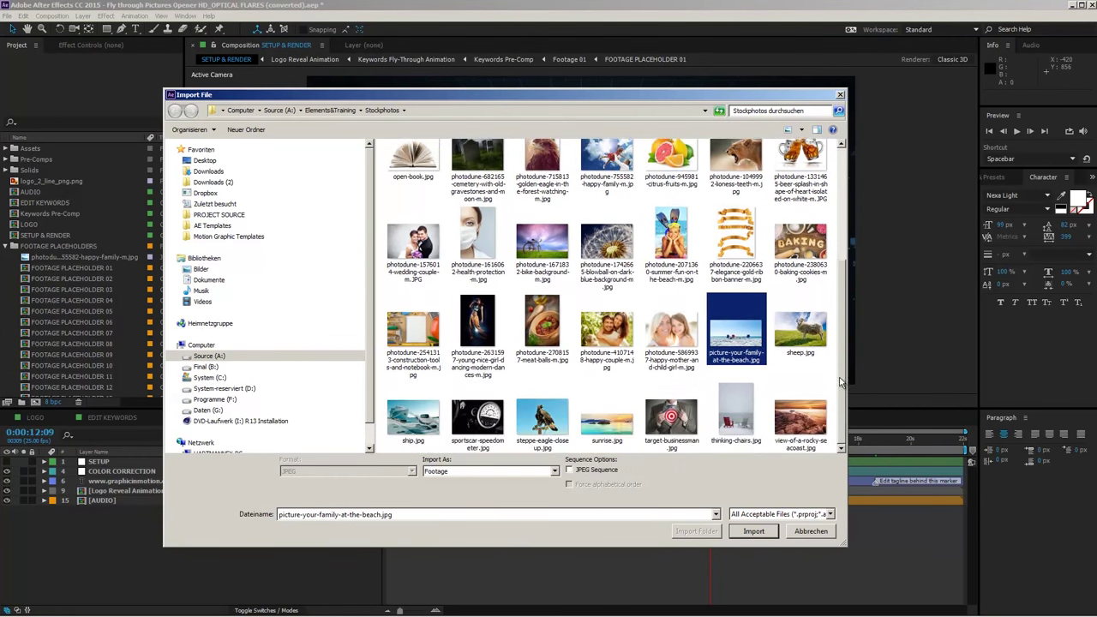
{"action": "left_click", "coordinate": [418, 417], "text": "ctrl"}
{"action": "left_click", "coordinate": [469, 420], "text": "ctrl"}
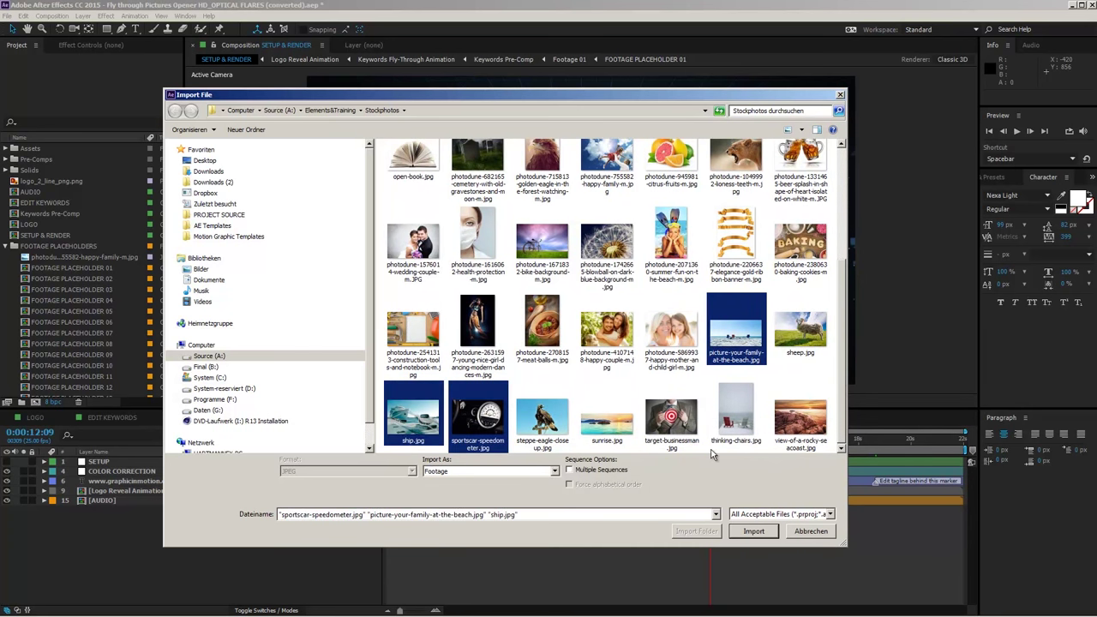
{"action": "left_click", "coordinate": [800, 350], "text": "ctrl"}
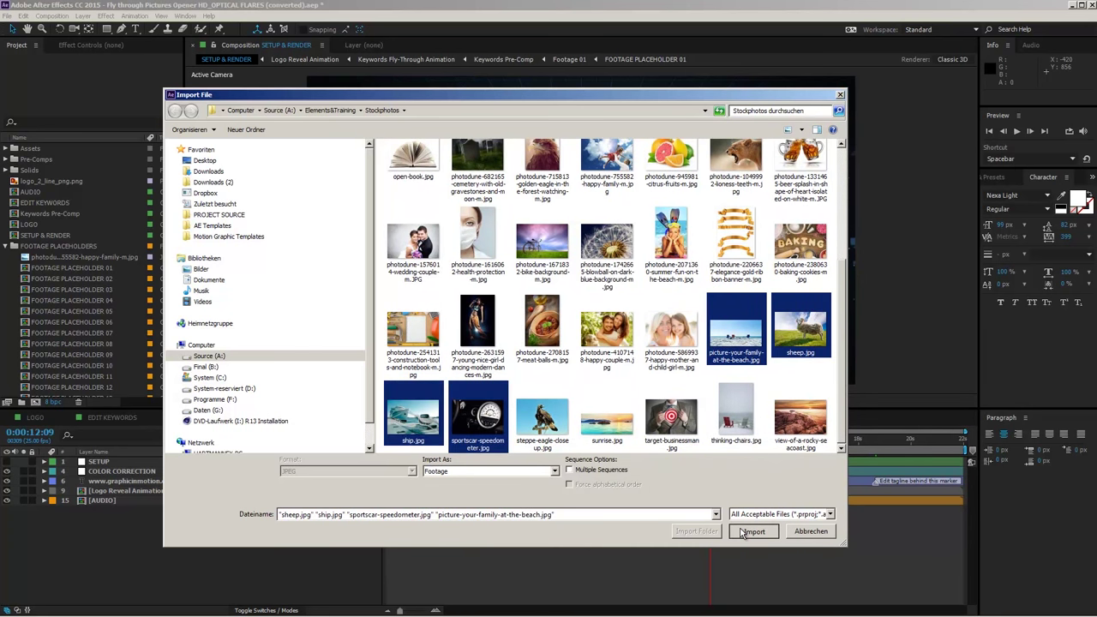
{"action": "left_click", "coordinate": [753, 531]}
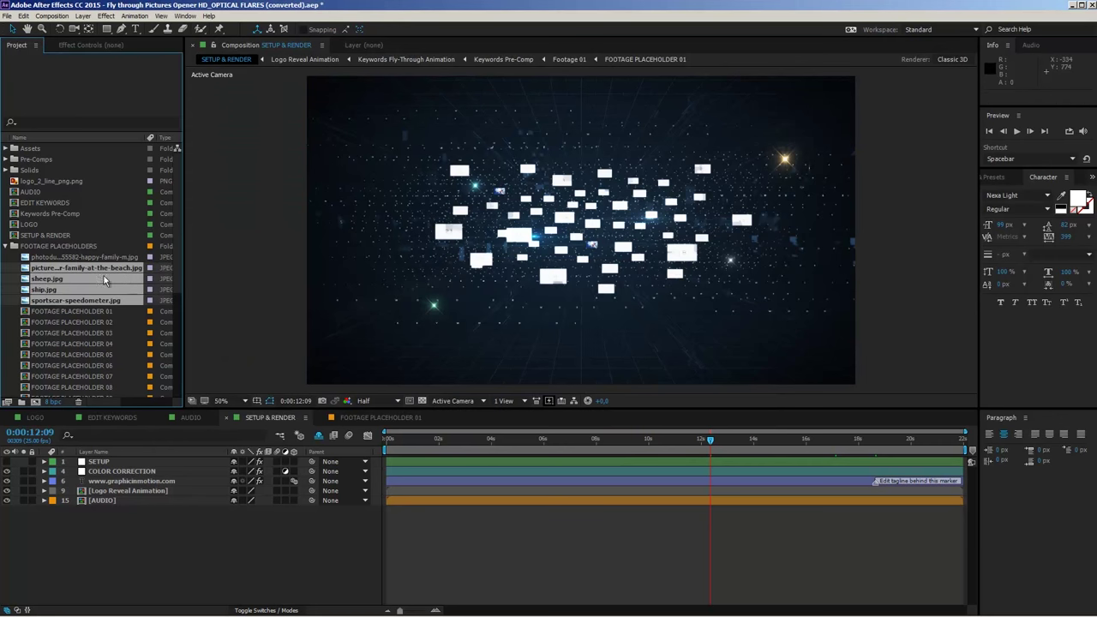
Step: Add sheep.jpg as the top layer of the FOOTAGE PLACEHOLDER 02 composition and scale it to 16%
{"action": "double_click", "coordinate": [81, 323]}
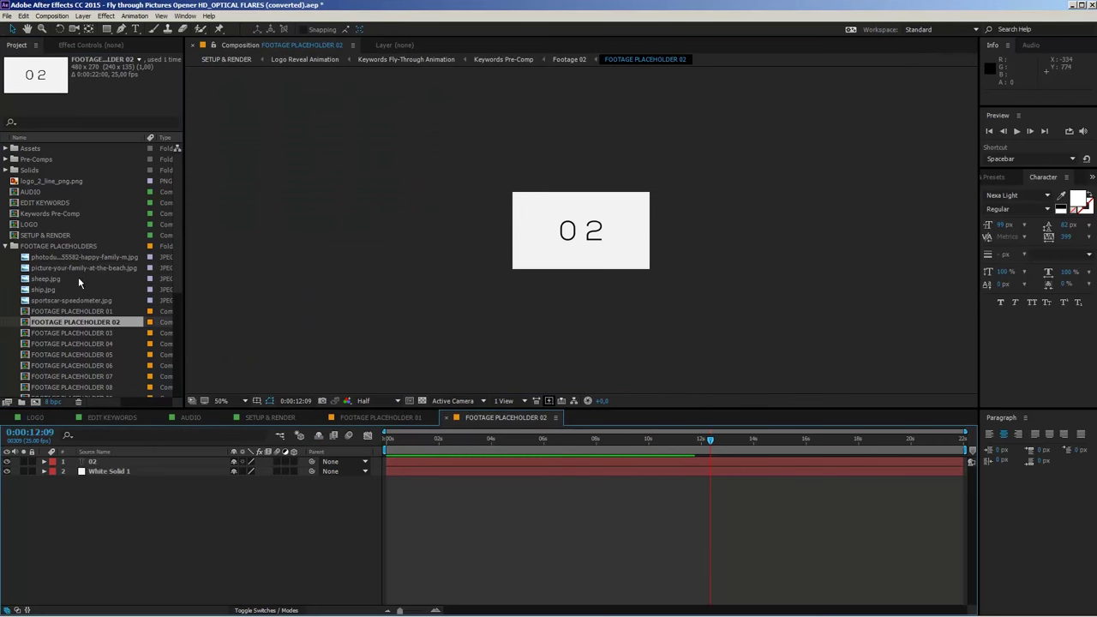
{"action": "left_click_drag", "start_coordinate": [51, 279], "coordinate": [156, 462]}
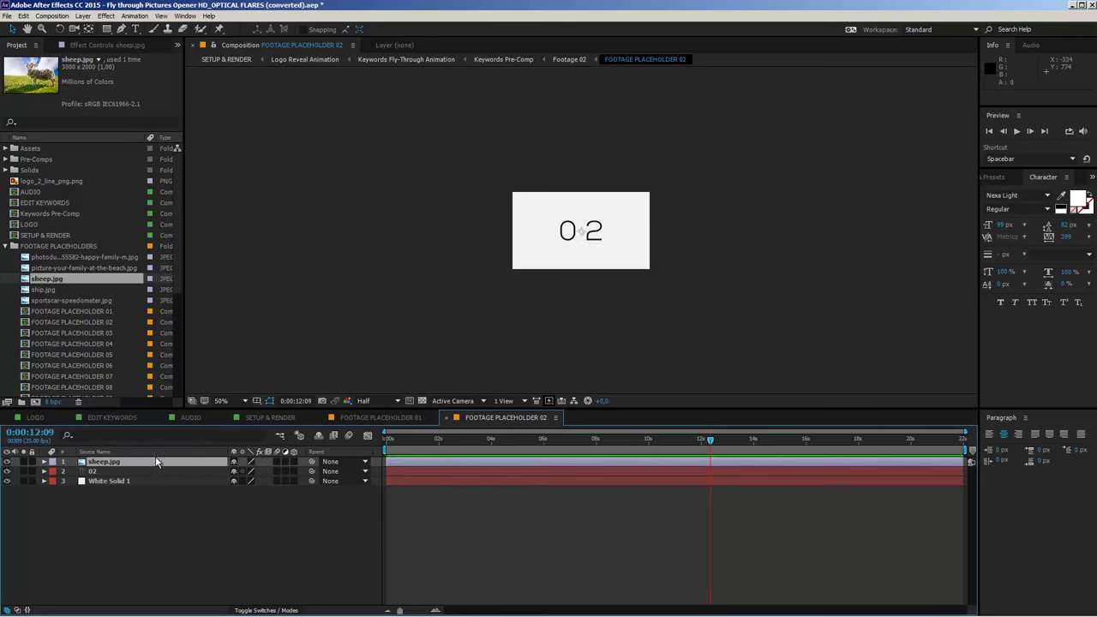
{"action": "key", "text": "s"}
{"action": "left_click_drag", "start_coordinate": [268, 471], "coordinate": [224, 478]}
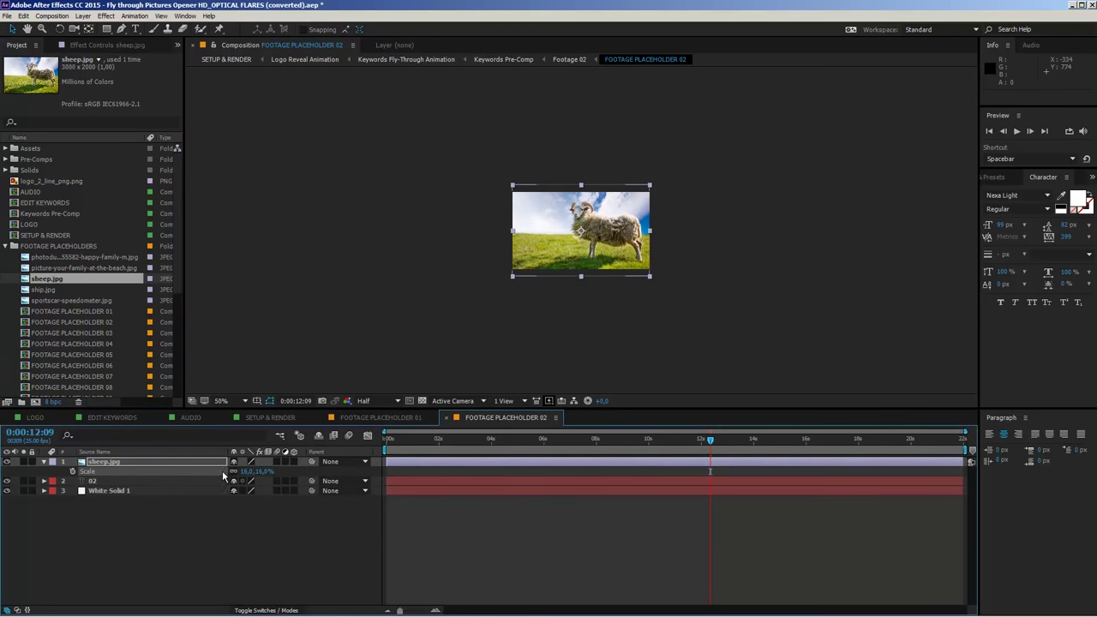
Step: Add ship.jpg as the top layer of the FOOTAGE PLACEHOLDER 03 composition and scale it to 13%
{"action": "double_click", "coordinate": [72, 334]}
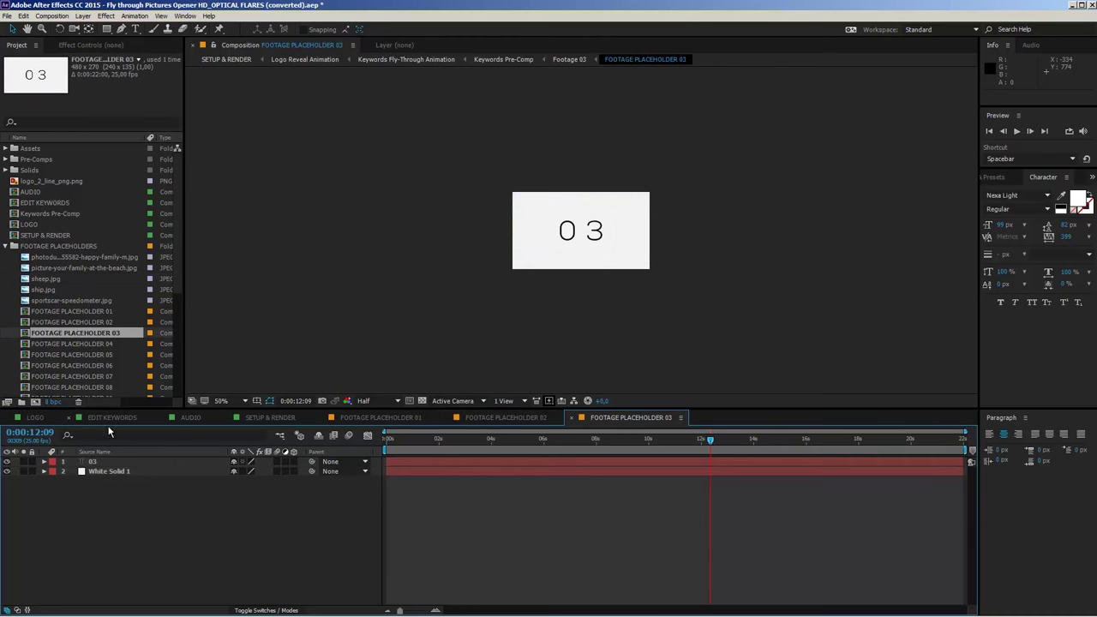
{"action": "left_click_drag", "start_coordinate": [43, 289], "coordinate": [99, 466]}
{"action": "key", "text": "s"}
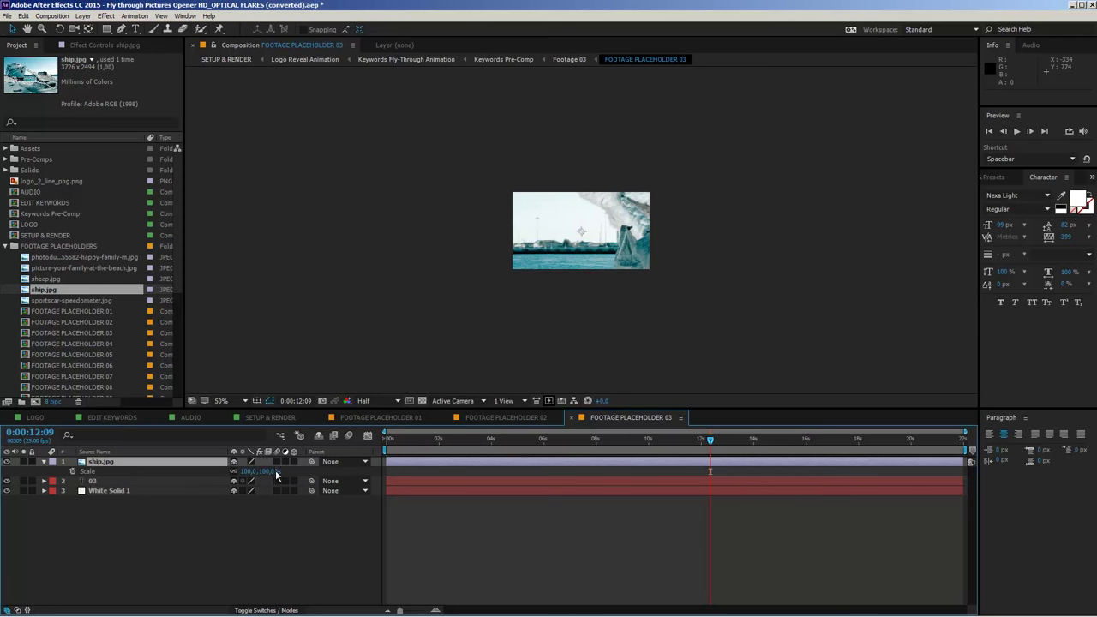
{"action": "left_click_drag", "start_coordinate": [275, 472], "coordinate": [230, 480]}
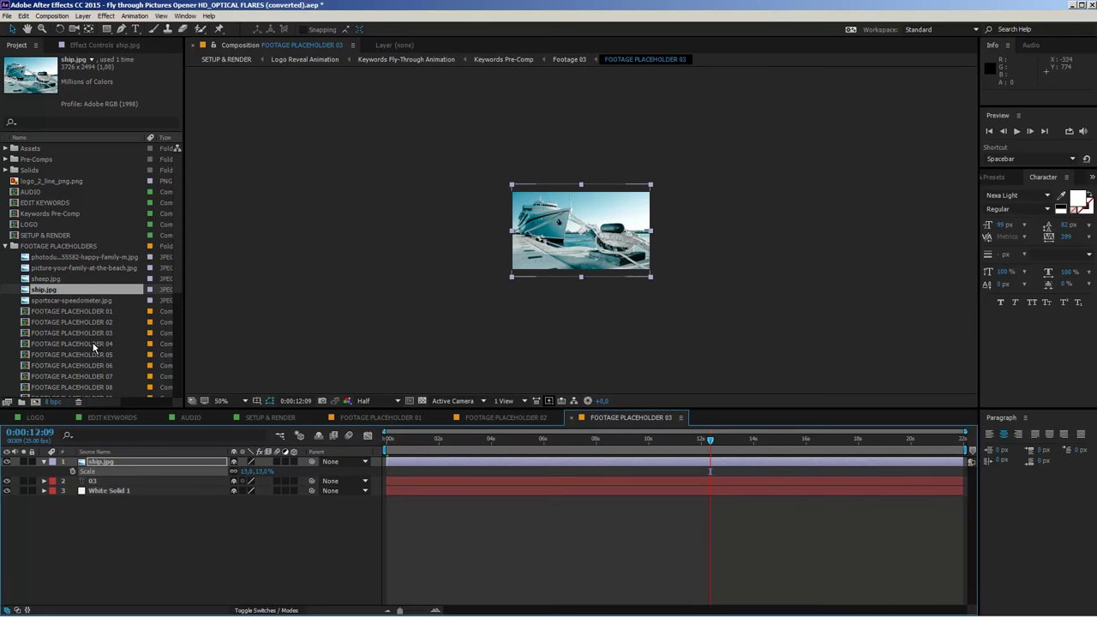
Step: Add picture-your-family-at-the-beach.jpg as the top layer of the FOOTAGE PLACEHOLDER 04 composition and scale it to 14%
{"action": "double_click", "coordinate": [95, 343]}
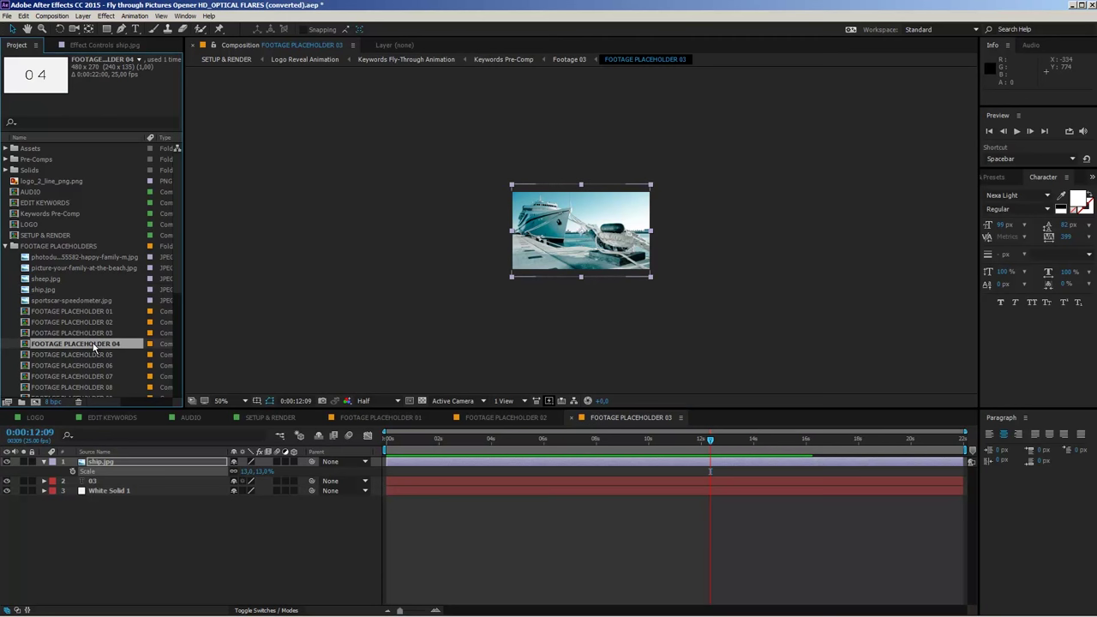
{"action": "left_click", "coordinate": [84, 258]}
{"action": "left_click", "coordinate": [77, 268]}
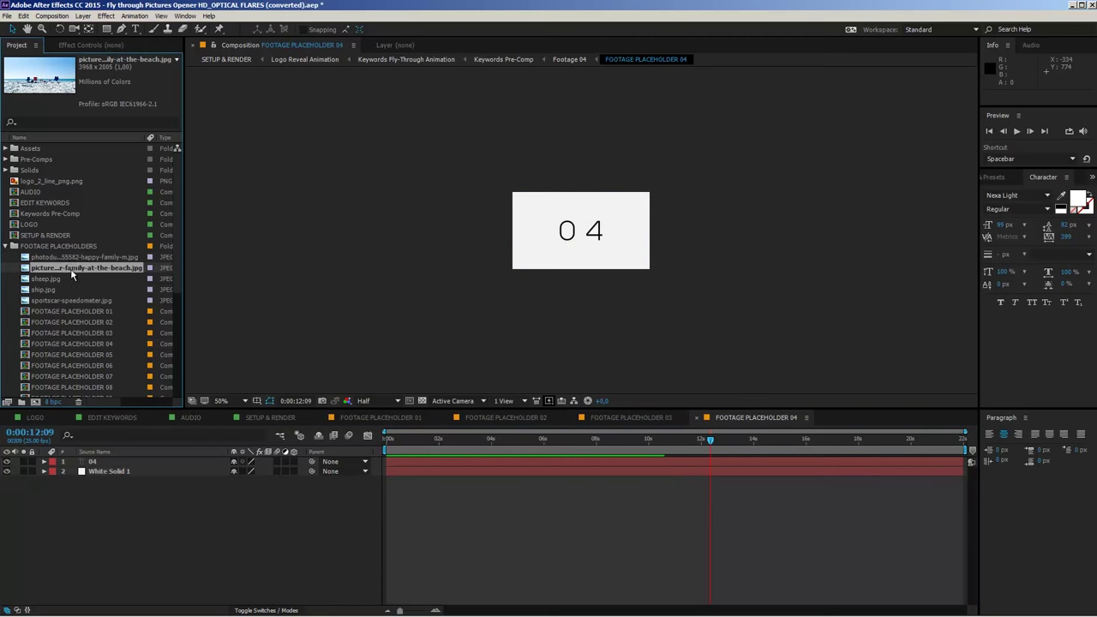
{"action": "left_click_drag", "start_coordinate": [76, 271], "coordinate": [129, 464]}
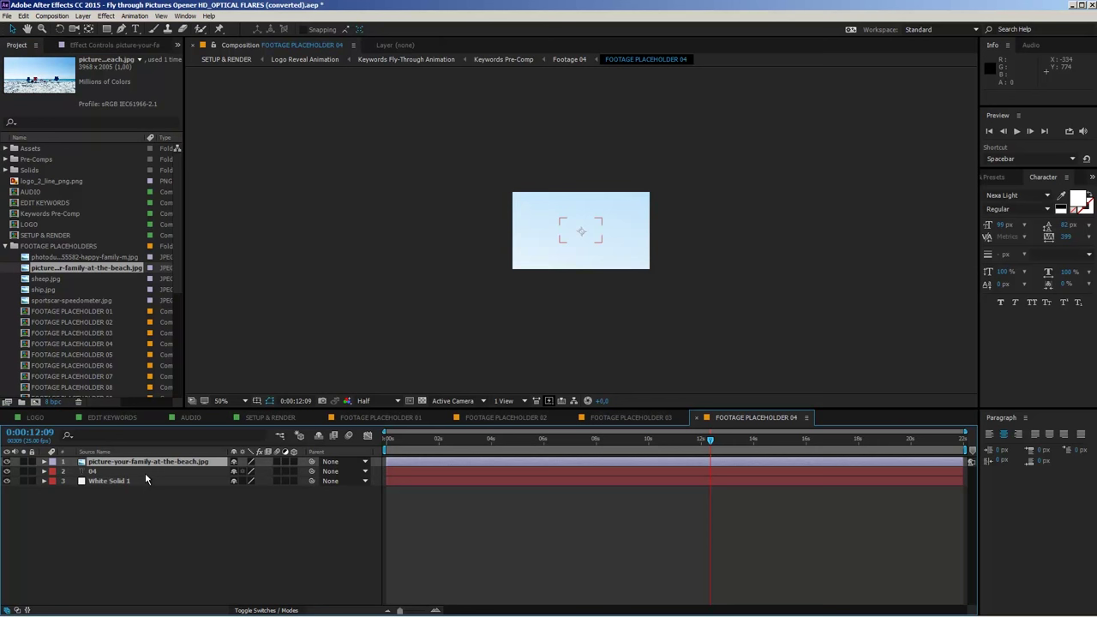
{"action": "key", "text": "s"}
{"action": "left_click", "coordinate": [229, 474]}
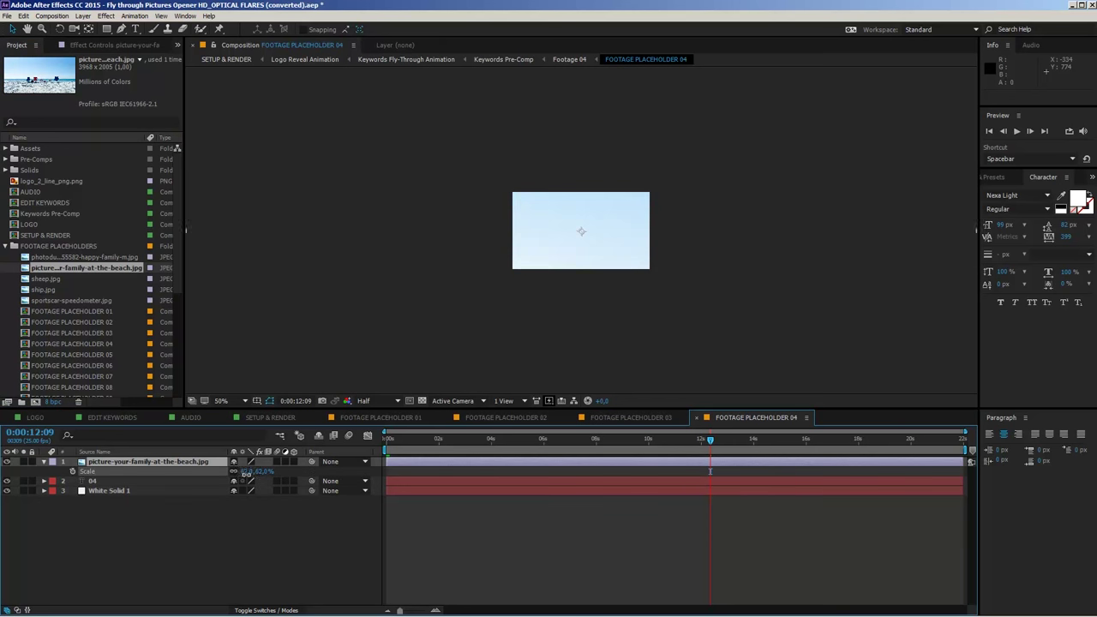
{"action": "left_click_drag", "start_coordinate": [230, 474], "coordinate": [225, 477]}
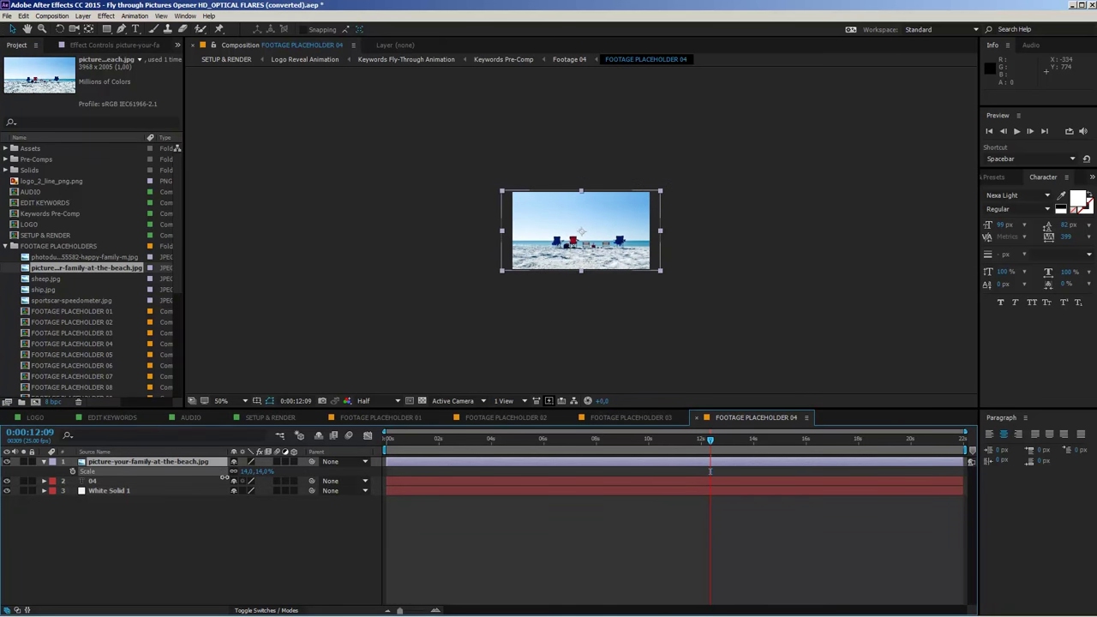
Step: Add sportscar-speedometer.jpg as the top layer of the FOOTAGE PLACEHOLDER 05 composition and scale it to 17%
{"action": "left_click", "coordinate": [69, 300]}
{"action": "double_click", "coordinate": [81, 356]}
{"action": "left_click_drag", "start_coordinate": [75, 300], "coordinate": [116, 461]}
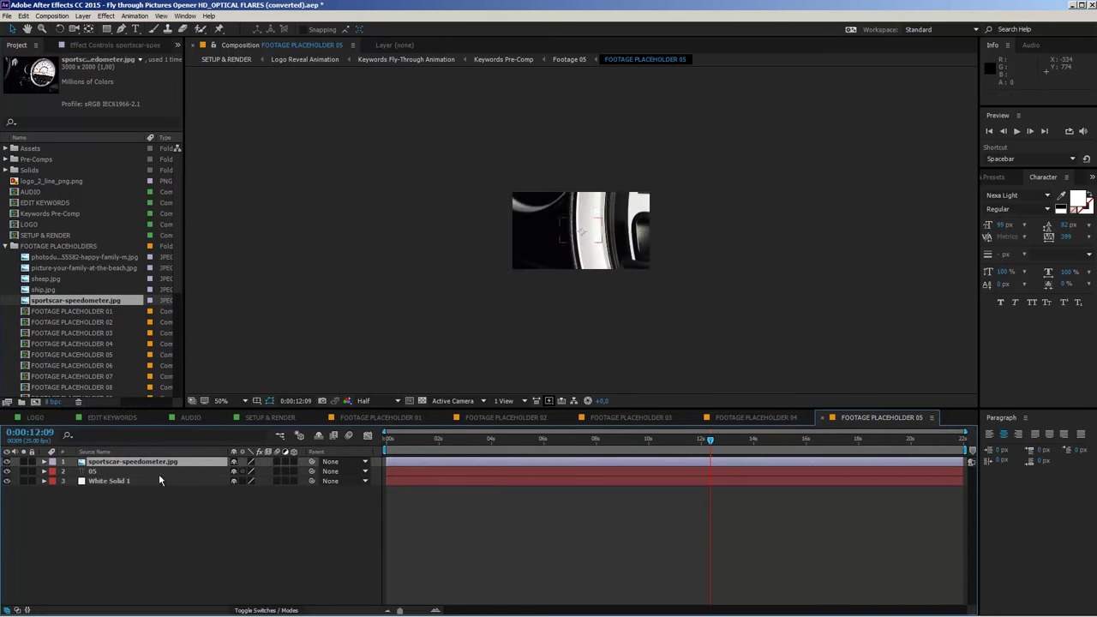
{"action": "key", "text": "s"}
{"action": "left_click_drag", "start_coordinate": [261, 471], "coordinate": [220, 471]}
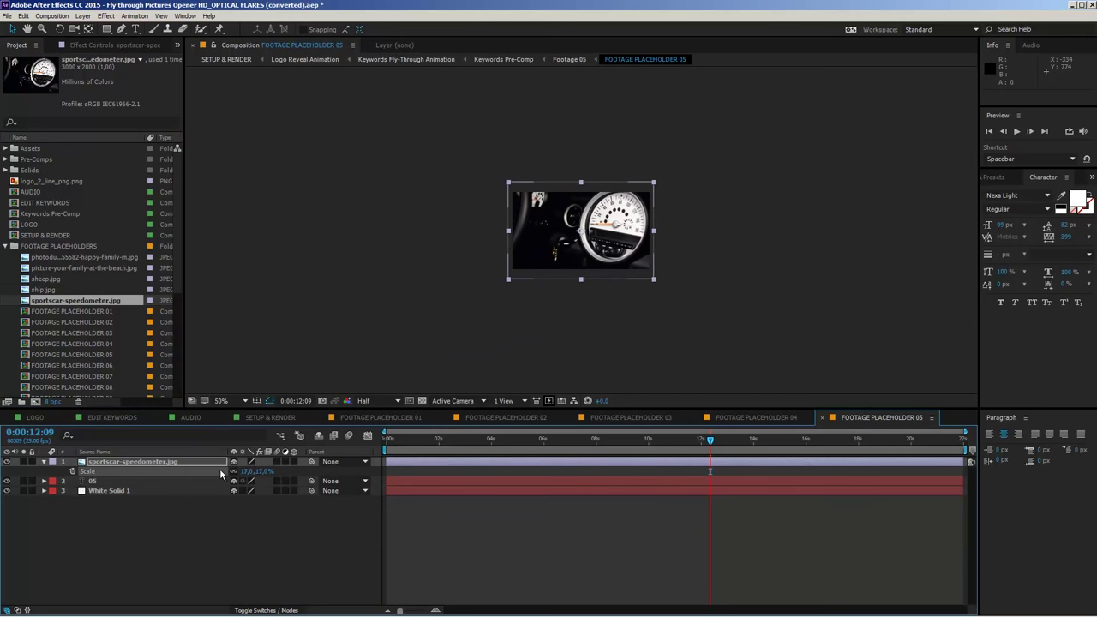
Step: Return to the SETUP & RENDER composition and check the fly-through animation at 0:00:08:06 and 0:00:14:00
{"action": "left_click", "coordinate": [269, 417]}
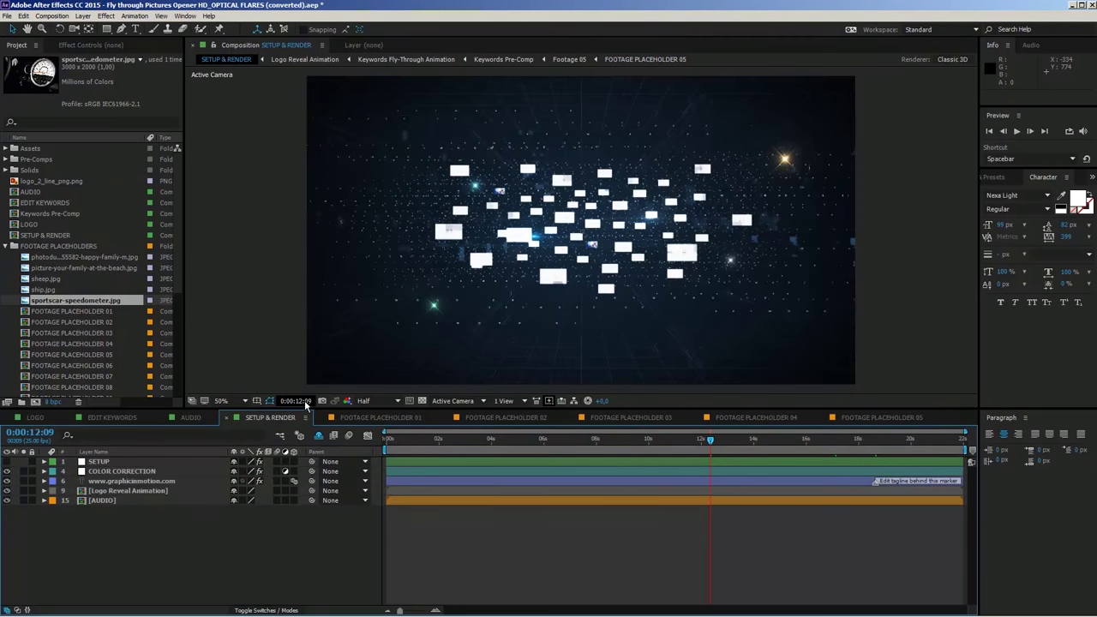
{"action": "left_click", "coordinate": [583, 439]}
{"action": "left_click", "coordinate": [549, 401]}
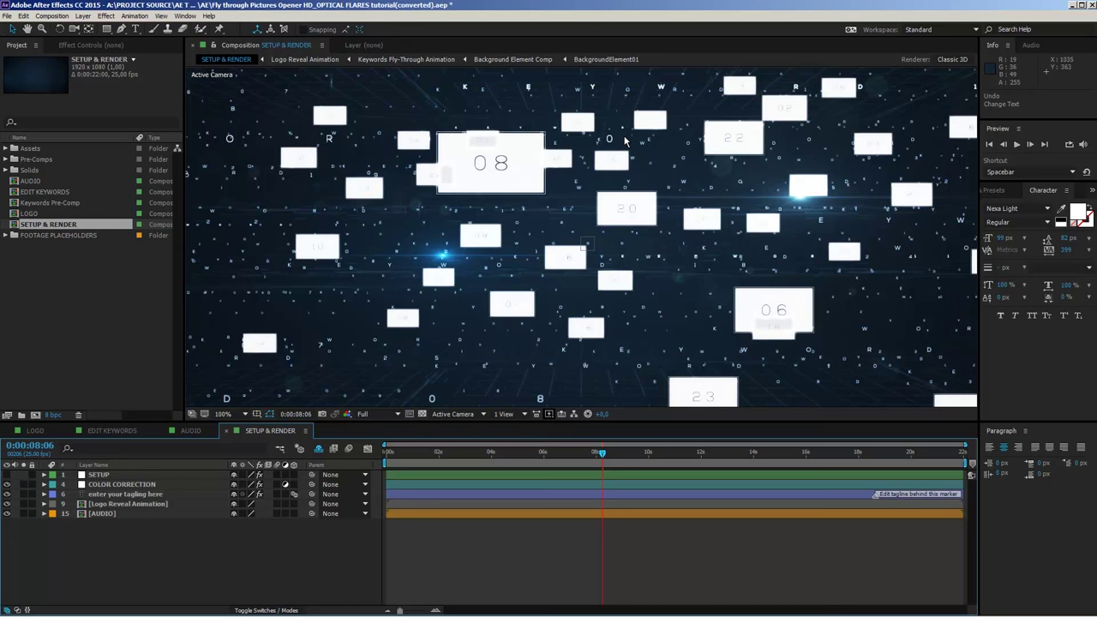
{"action": "left_click", "coordinate": [707, 454]}
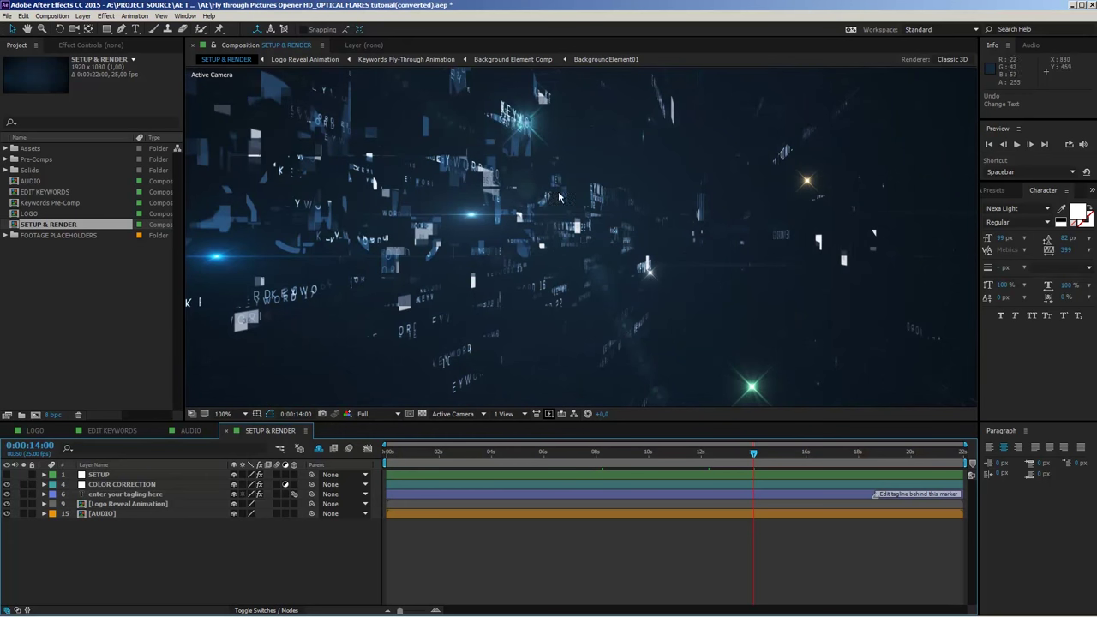
Step: View the SETUP & RENDER composition of the Fly through Words Opener project at 100% magnification and Full resolution
{"action": "left_click", "coordinate": [125, 435]}
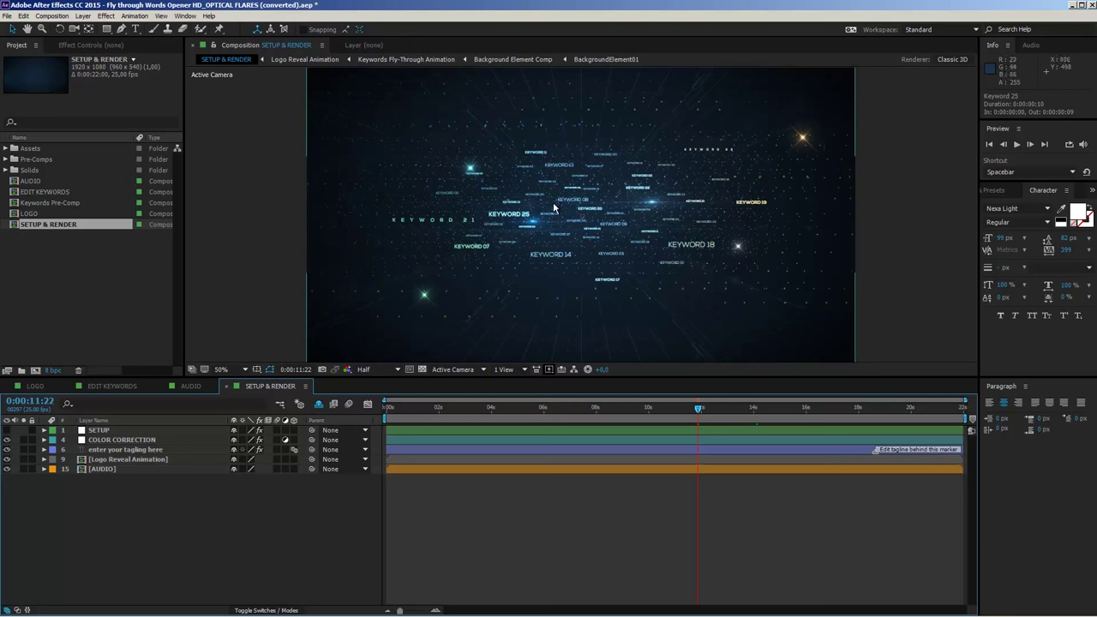
{"action": "key", "text": "slash"}
{"action": "left_click", "coordinate": [379, 370]}
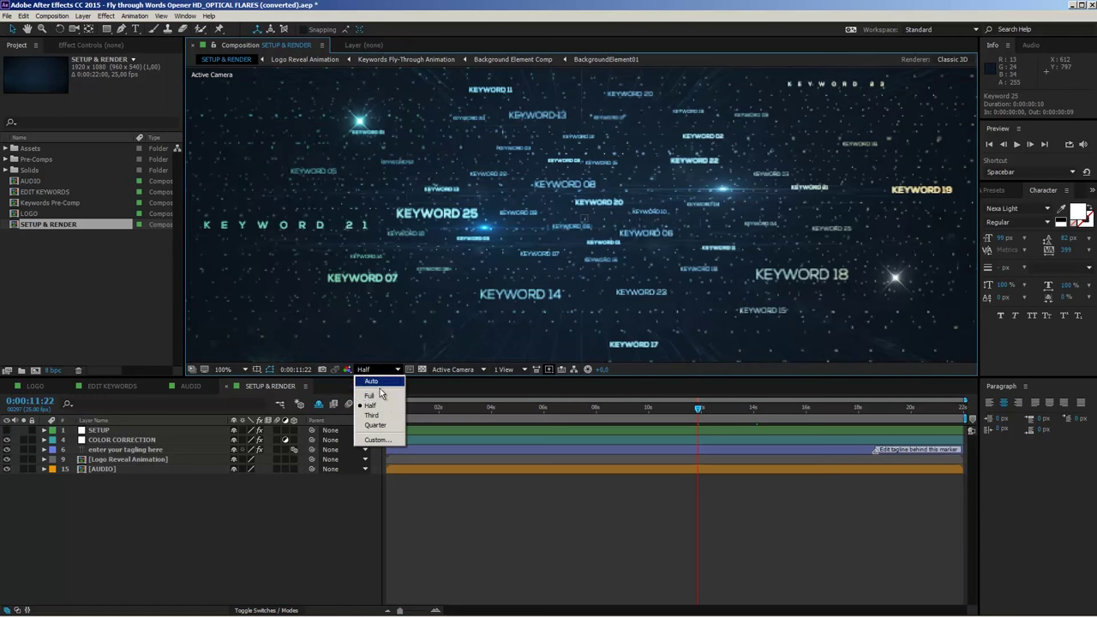
{"action": "left_click", "coordinate": [384, 397]}
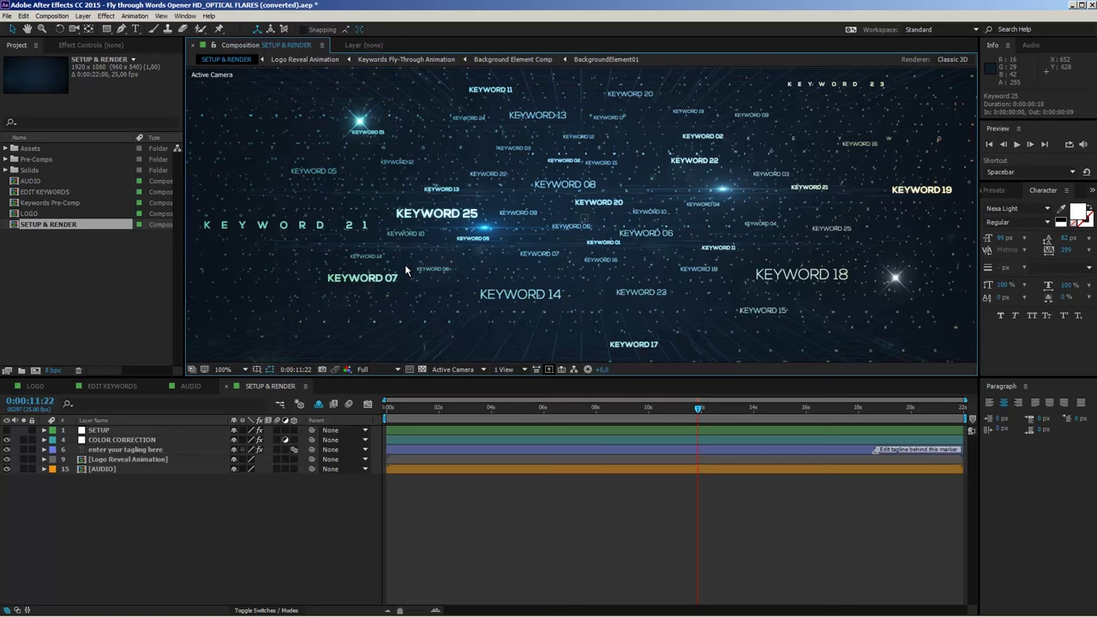
Step: Open the EDIT KEYWORDS composition and replace the text of the Keyword 01 layer with AFTER EFFETCS
{"action": "left_click", "coordinate": [112, 387]}
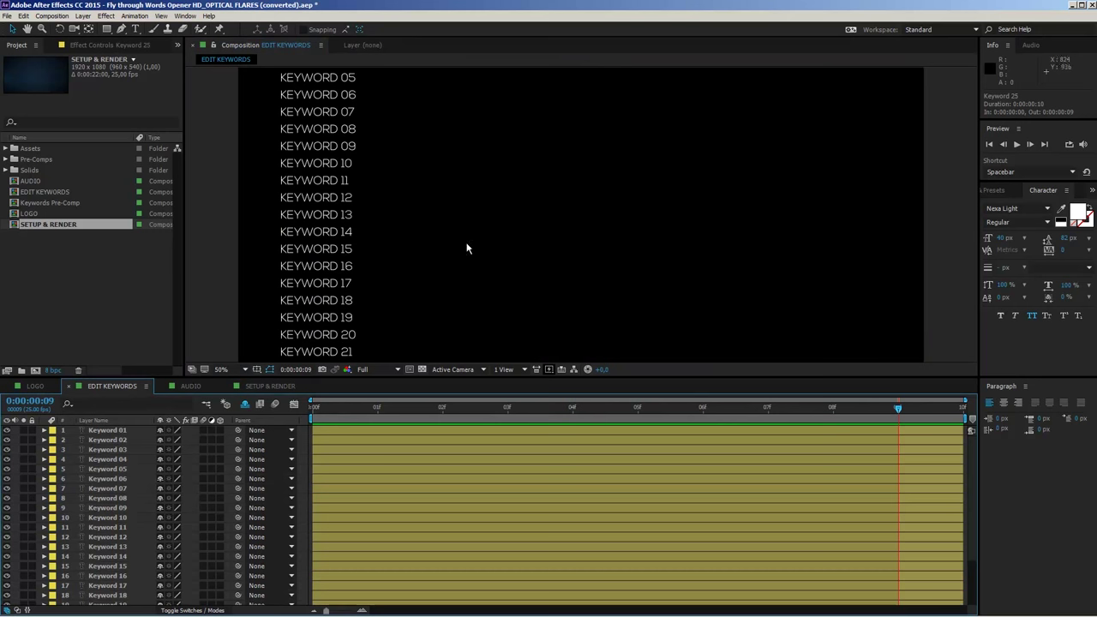
{"action": "left_click", "coordinate": [102, 437]}
{"action": "scroll", "coordinate": [108, 514], "scroll_direction": "down", "scroll_amount": 3}
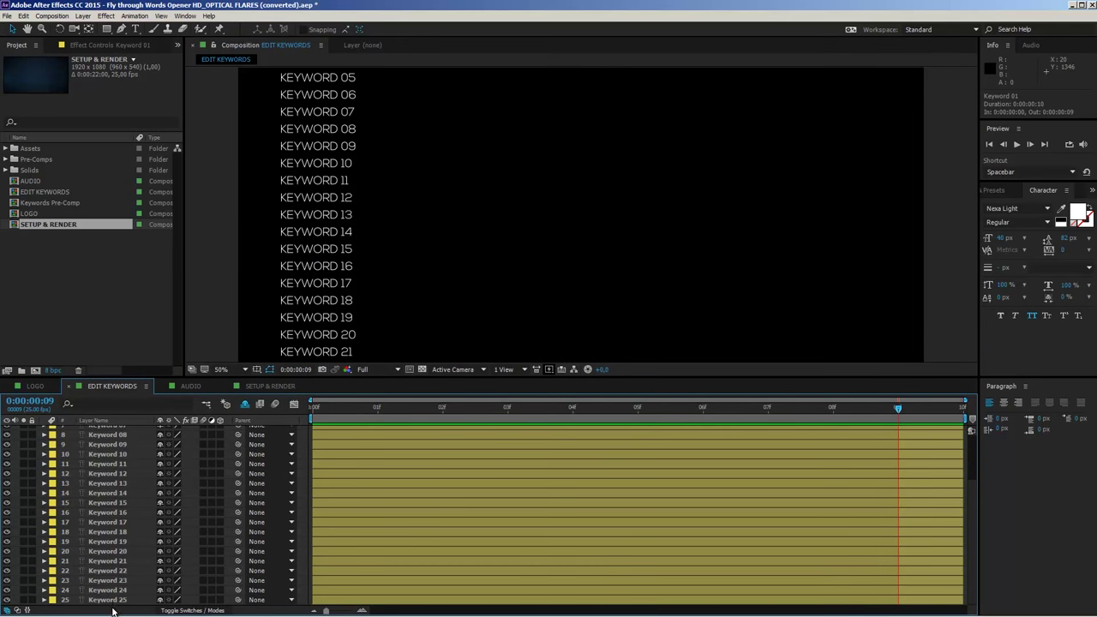
{"action": "scroll", "coordinate": [112, 601], "scroll_direction": "up", "scroll_amount": 3}
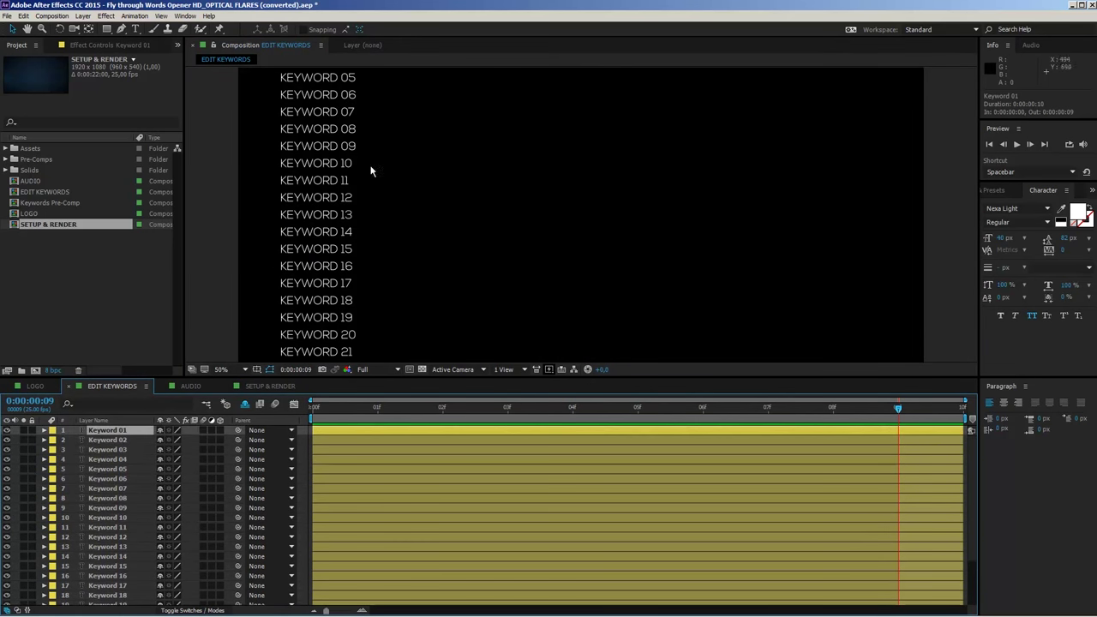
{"action": "left_click_drag", "start_coordinate": [495, 123], "coordinate": [536, 240]}
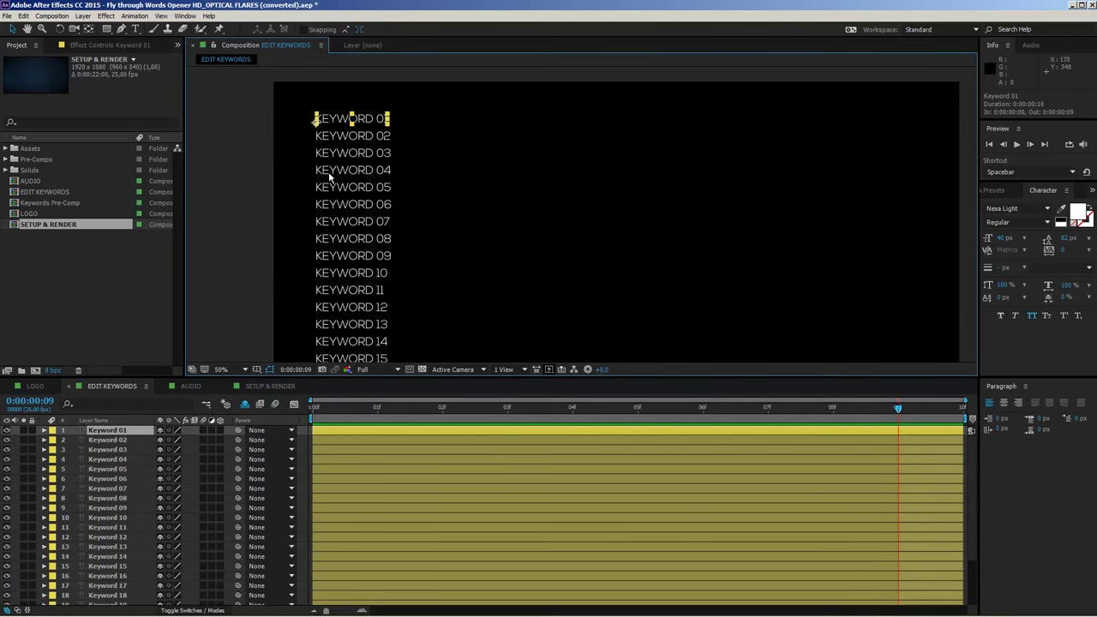
{"action": "double_click", "coordinate": [110, 432]}
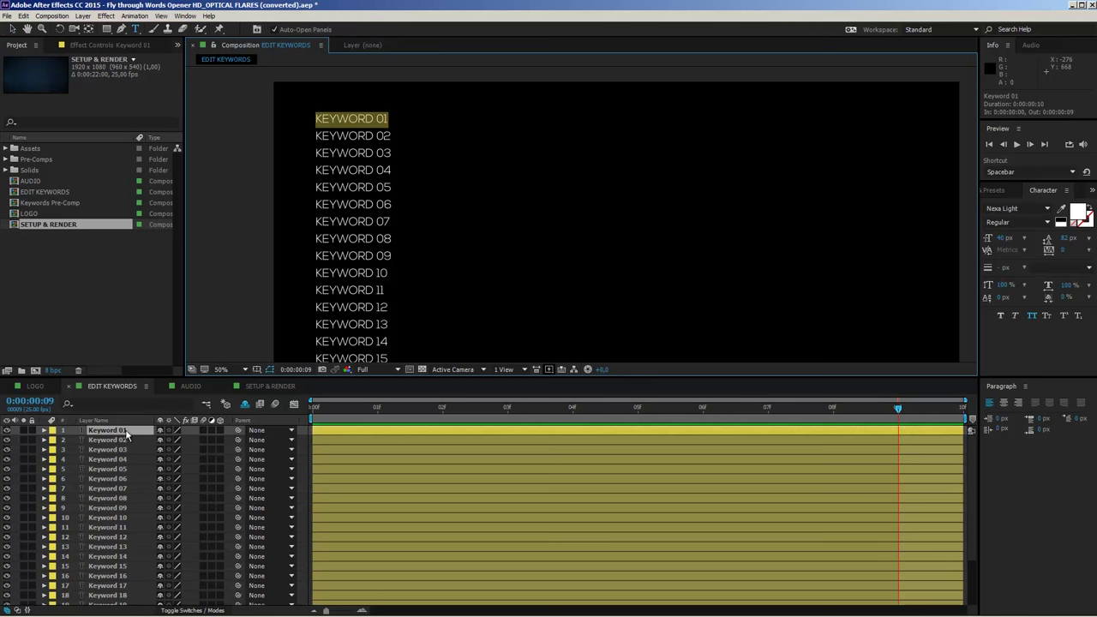
{"action": "type", "text": "AF TER EFFETCS"}
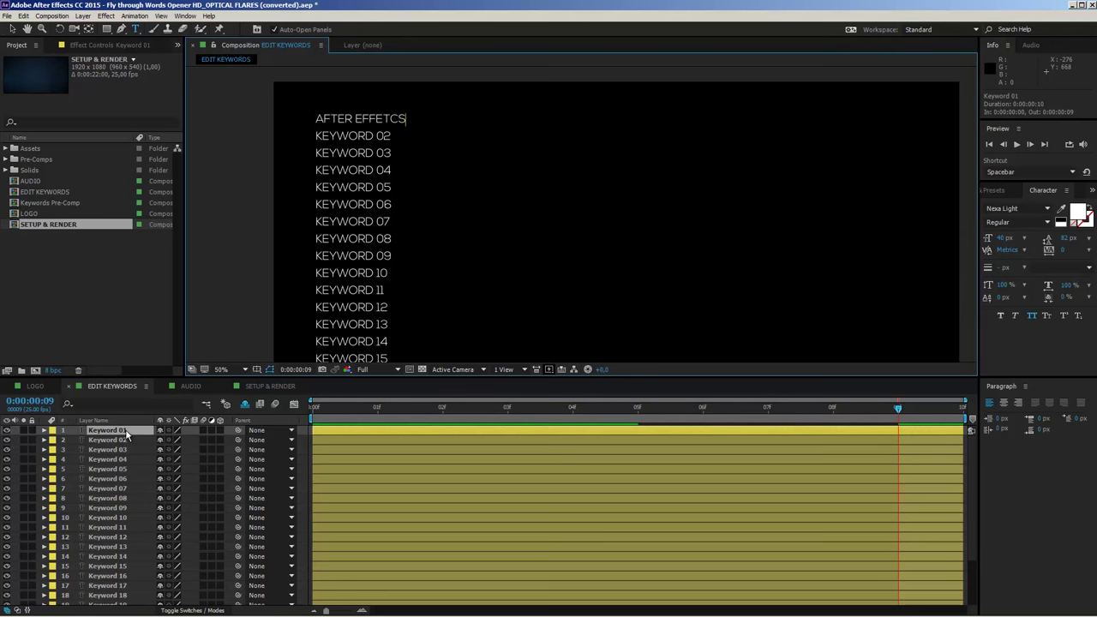
Step: Replace the text of the Keyword 02 layer with MOTION DESIGN
{"action": "left_click", "coordinate": [115, 449]}
{"action": "left_click", "coordinate": [107, 440]}
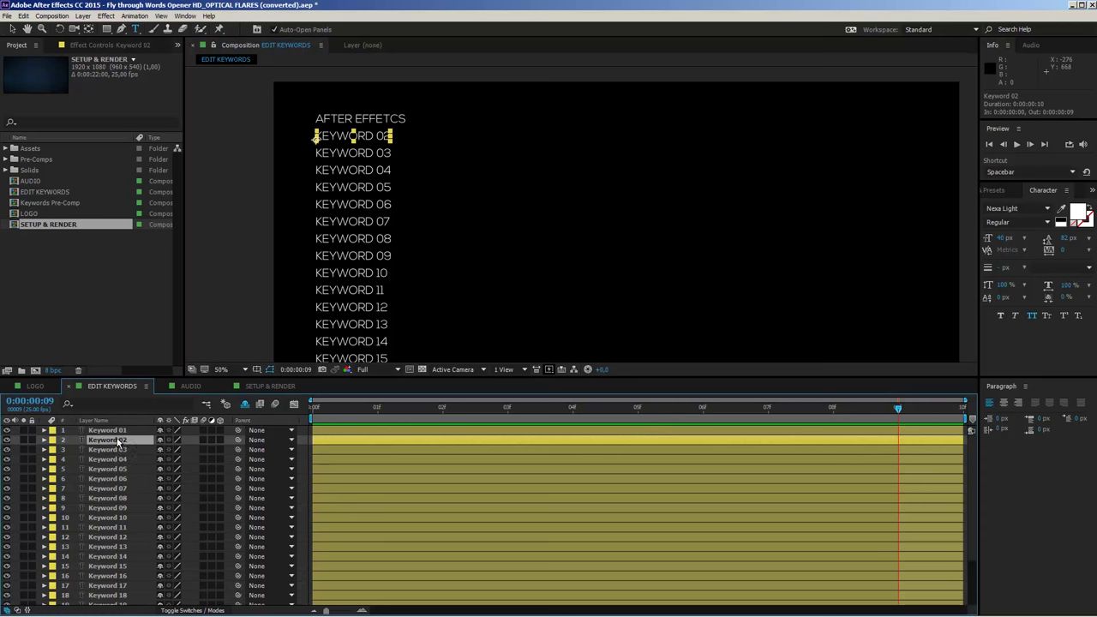
{"action": "double_click", "coordinate": [115, 440]}
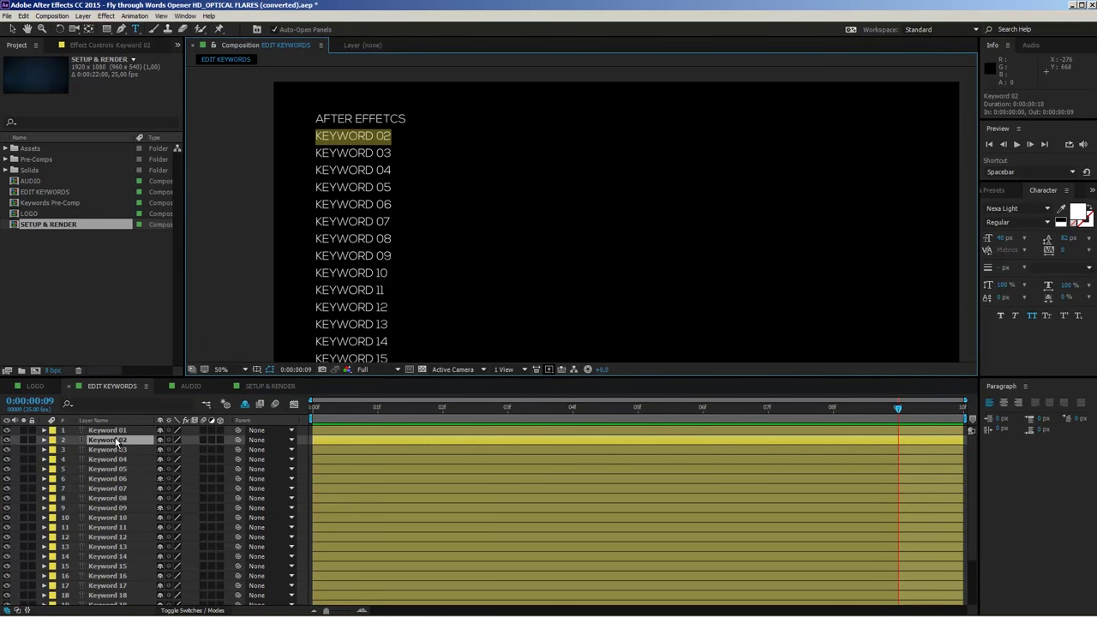
{"action": "type", "text": "MOTION D"}
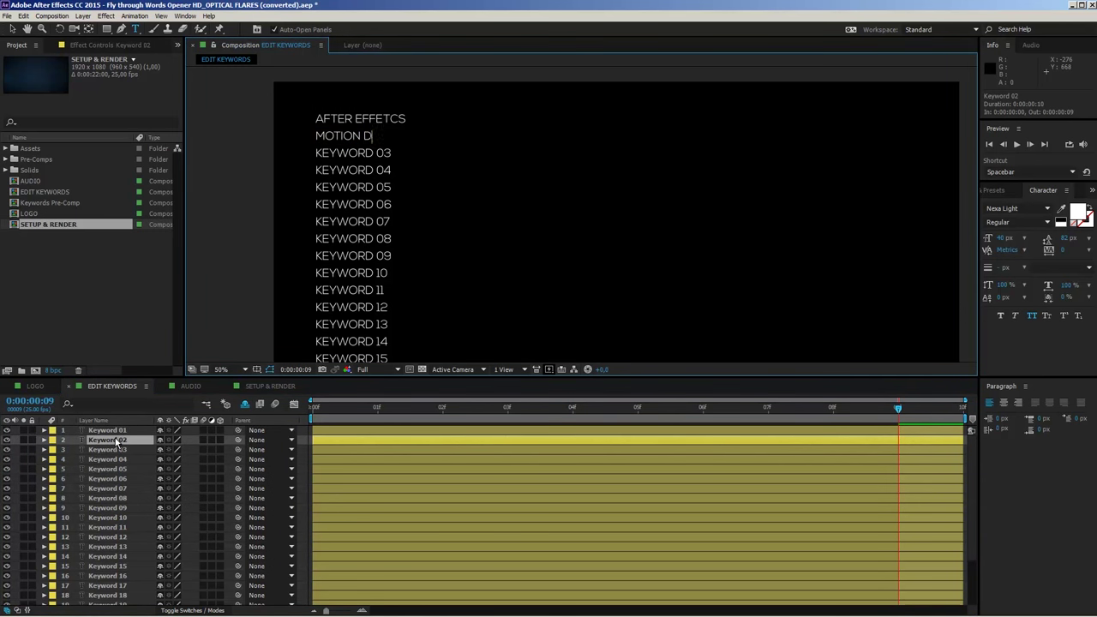
{"action": "type", "text": "ESIGN"}
Step: Replace the text of the Keyword 03 layer with TEMPLATES and of the Keyword 04 layer with GRAPHICINMOTION
{"action": "double_click", "coordinate": [107, 450]}
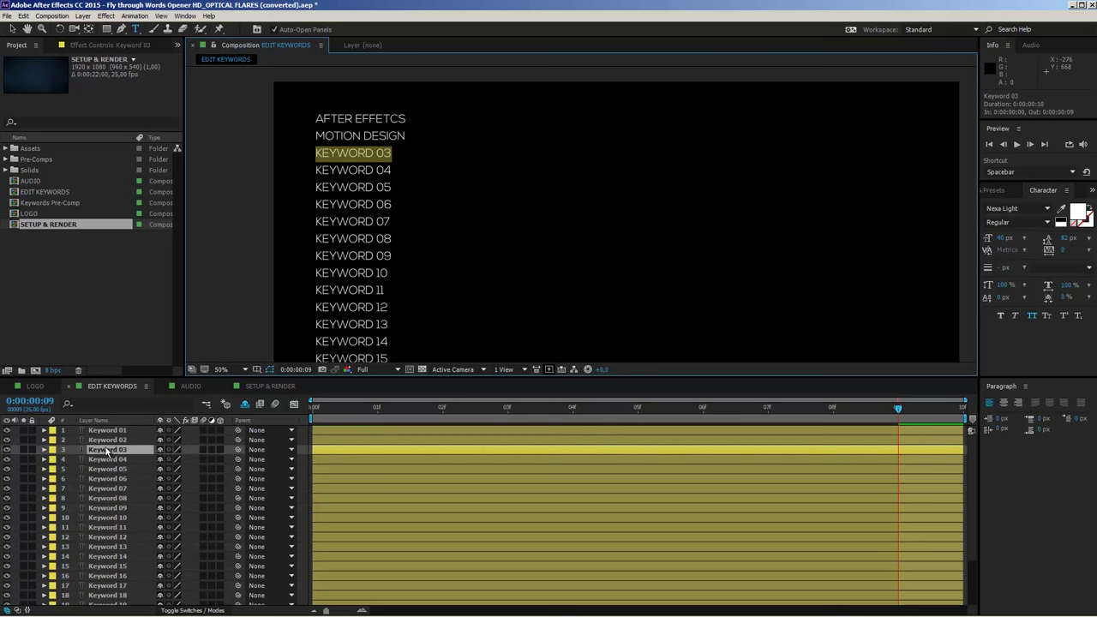
{"action": "type", "text": "TREM"}
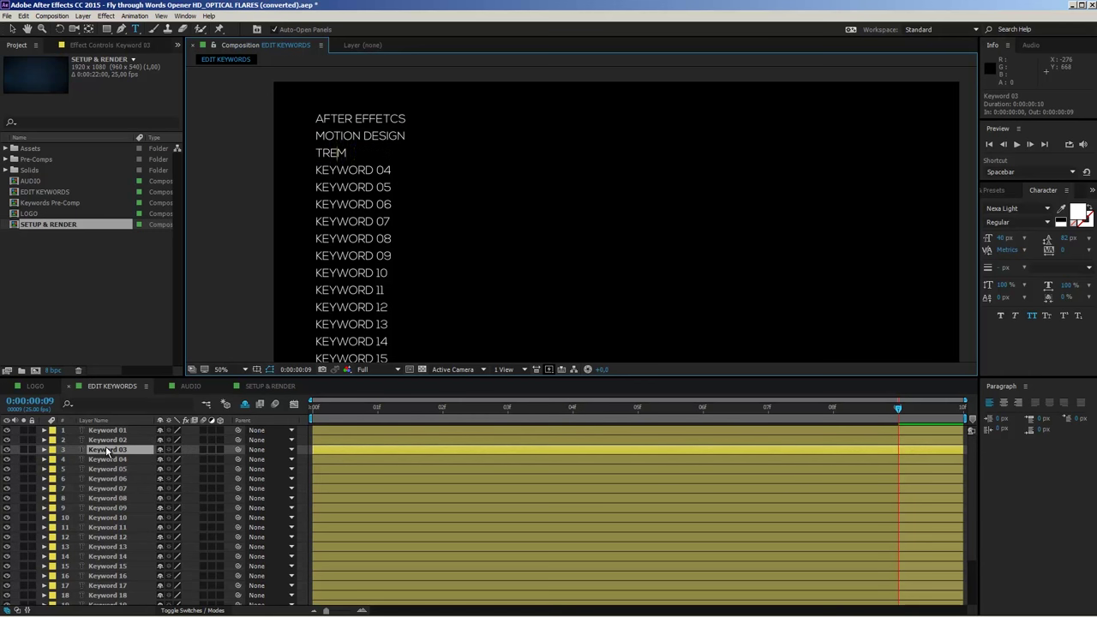
{"action": "key", "text": "BackSpace"}
{"action": "type", "text": "EMPLATES"}
{"action": "double_click", "coordinate": [109, 463]}
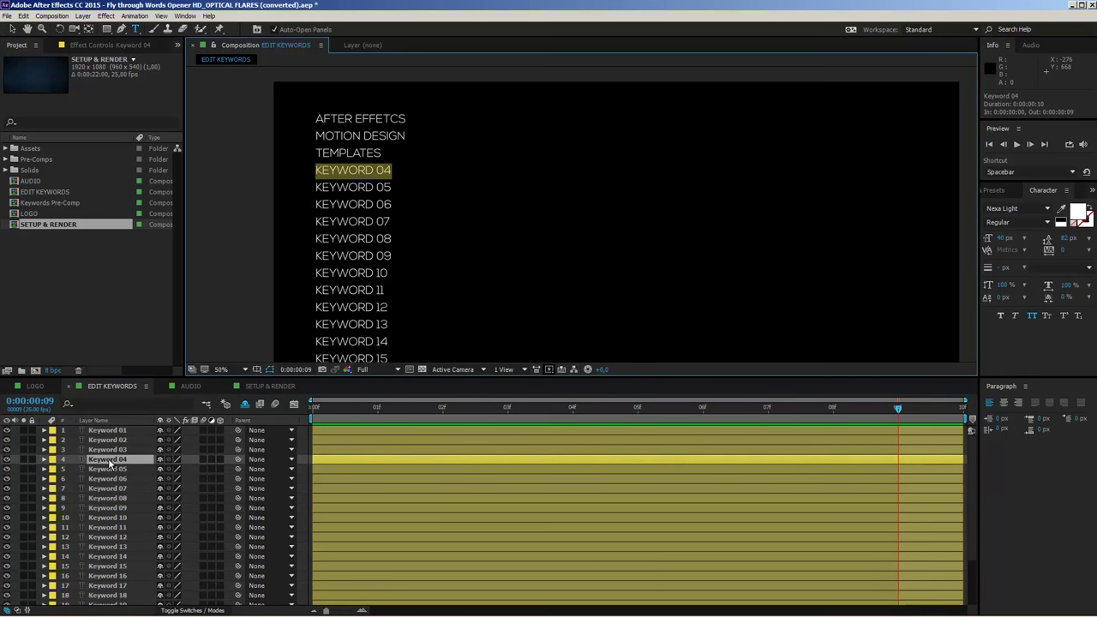
{"action": "type", "text": "GRAPHICINMOTION"}
Step: Replace the text of the Keyword 05 layer with WHATEVER and of the Keyword 06 layer with WORDS
{"action": "double_click", "coordinate": [108, 469]}
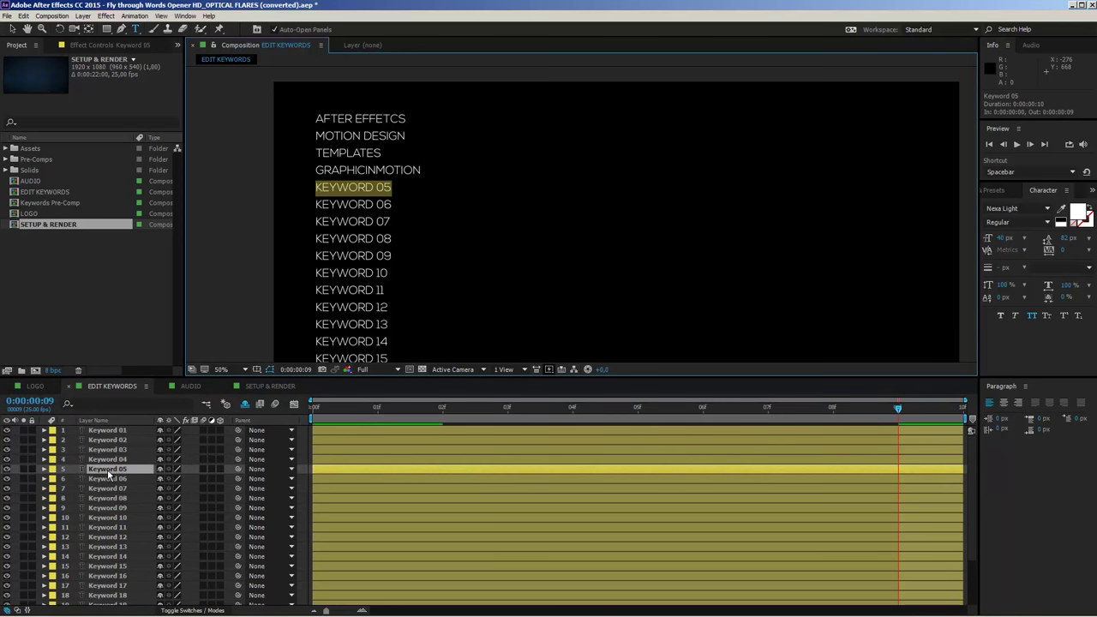
{"action": "type", "text": "WHAT"}
{"action": "type", "text": "EVER"}
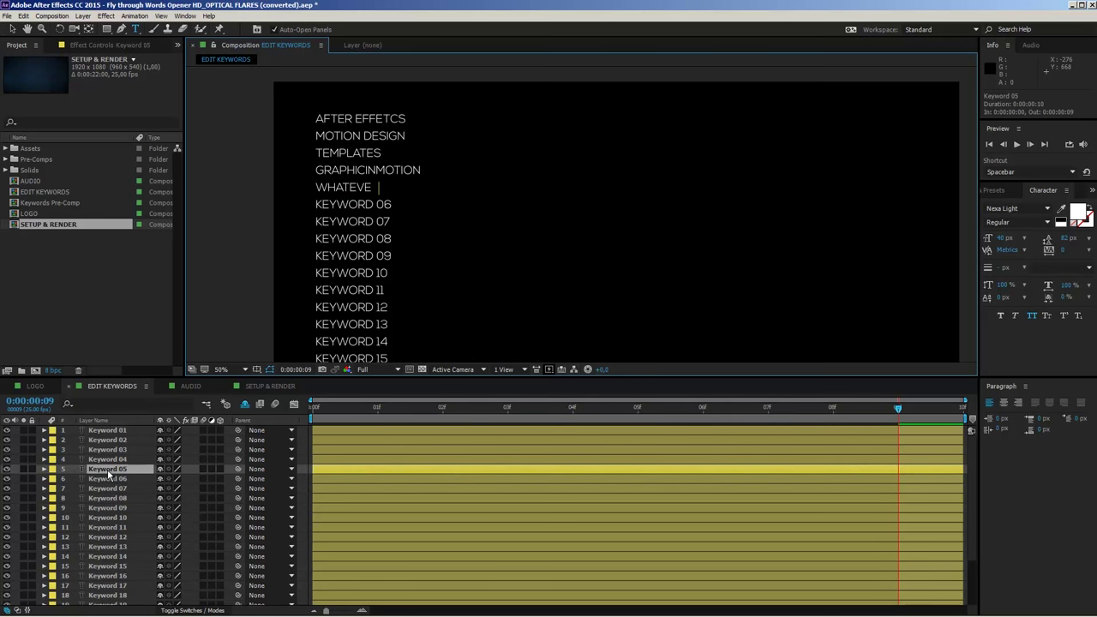
{"action": "double_click", "coordinate": [108, 479]}
{"action": "key", "text": "Left"}
{"action": "key", "text": "ctrl+a"}
{"action": "type", "text": "WORDS"}
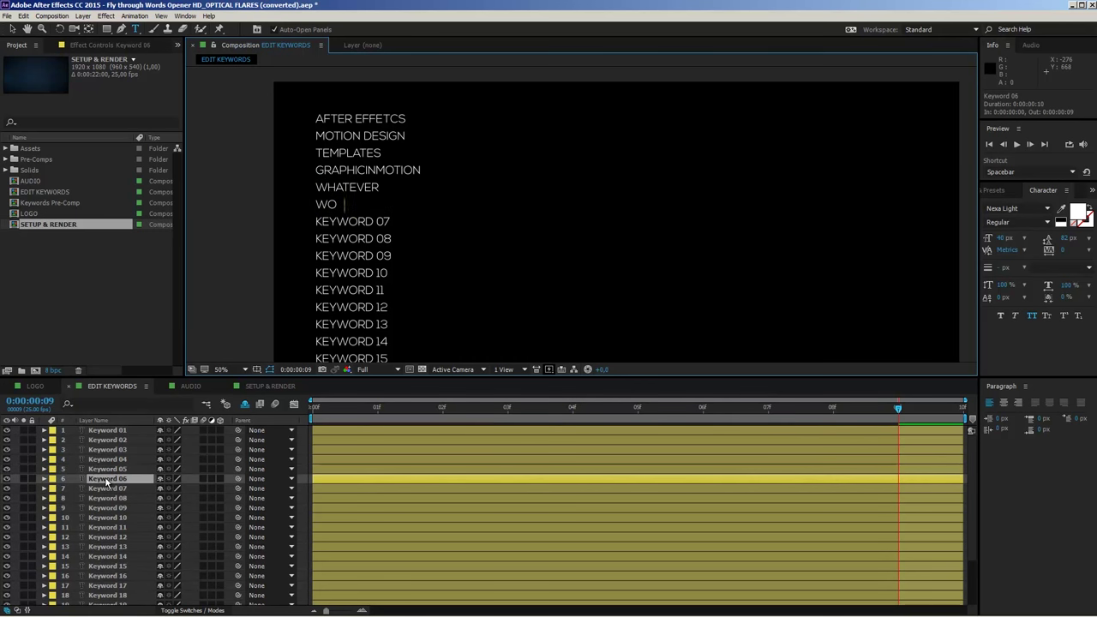
Step: Replace the text of the Keyword 07 layer with YOU and of the Keyword 08 layer with WANT
{"action": "double_click", "coordinate": [107, 488]}
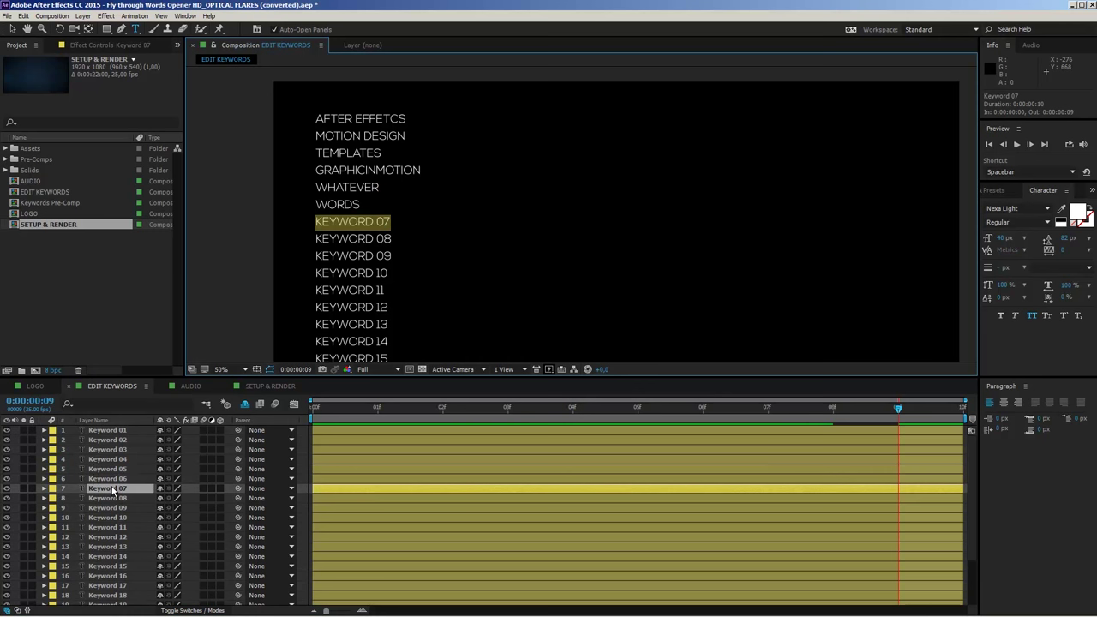
{"action": "type", "text": "YOU"}
{"action": "double_click", "coordinate": [107, 498]}
{"action": "key", "text": "Left"}
{"action": "key", "text": "ctrl+a"}
{"action": "type", "text": "WANT"}
Step: Replace the text of the Keyword 09 layer with TO PUT IN and check the new keywords in the SETUP & RENDER composition
{"action": "double_click", "coordinate": [110, 508]}
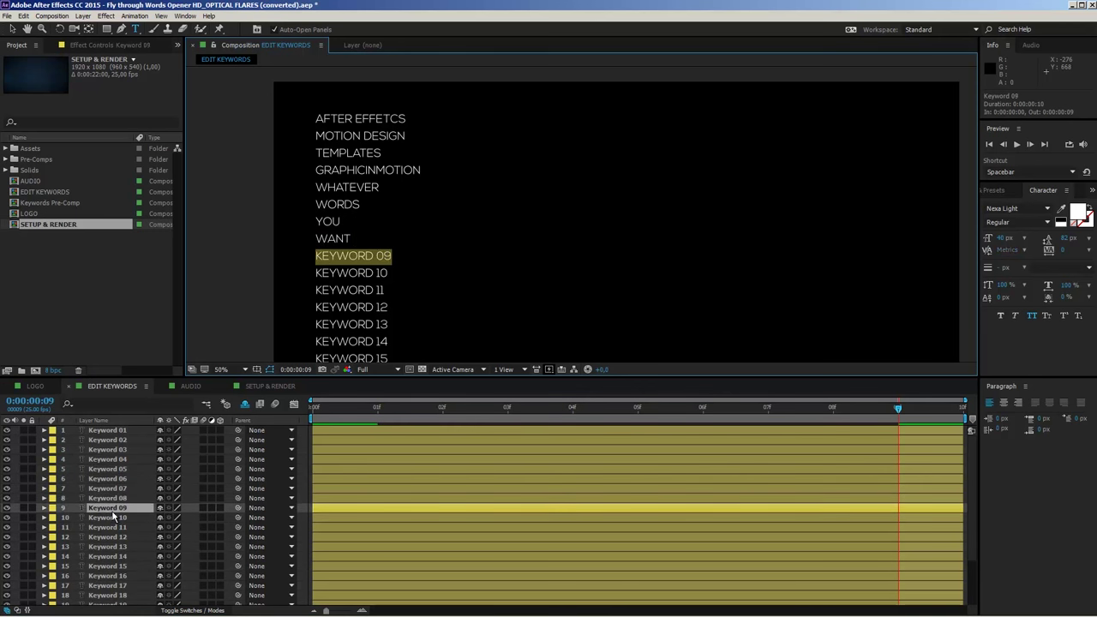
{"action": "key", "text": "Left"}
{"action": "key", "text": "ctrl+a"}
{"action": "type", "text": "TO"}
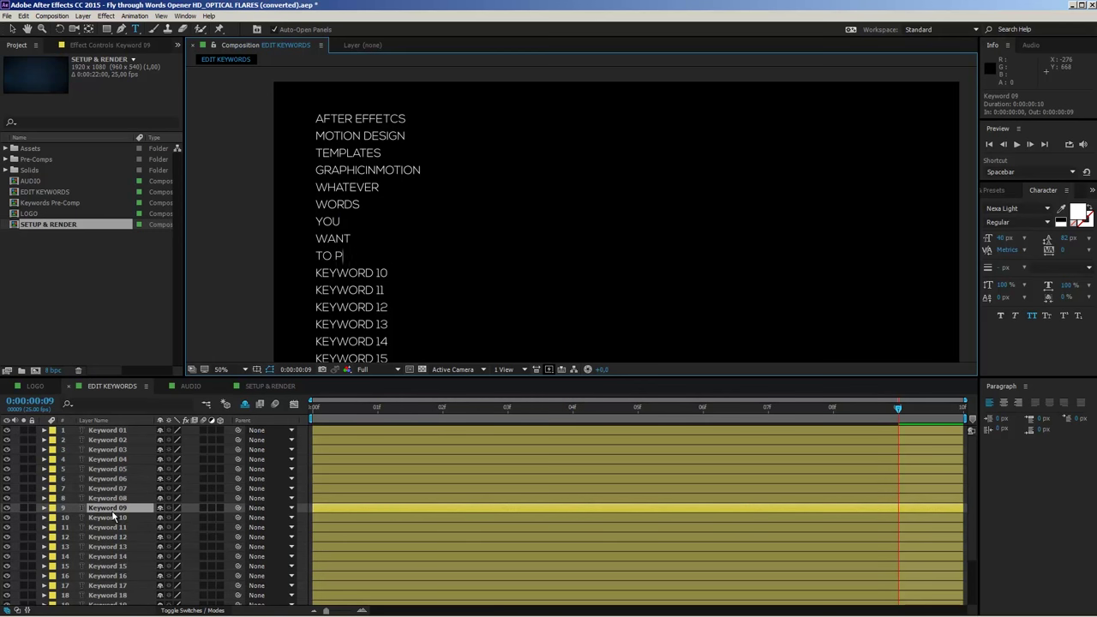
{"action": "double_click", "coordinate": [126, 519]}
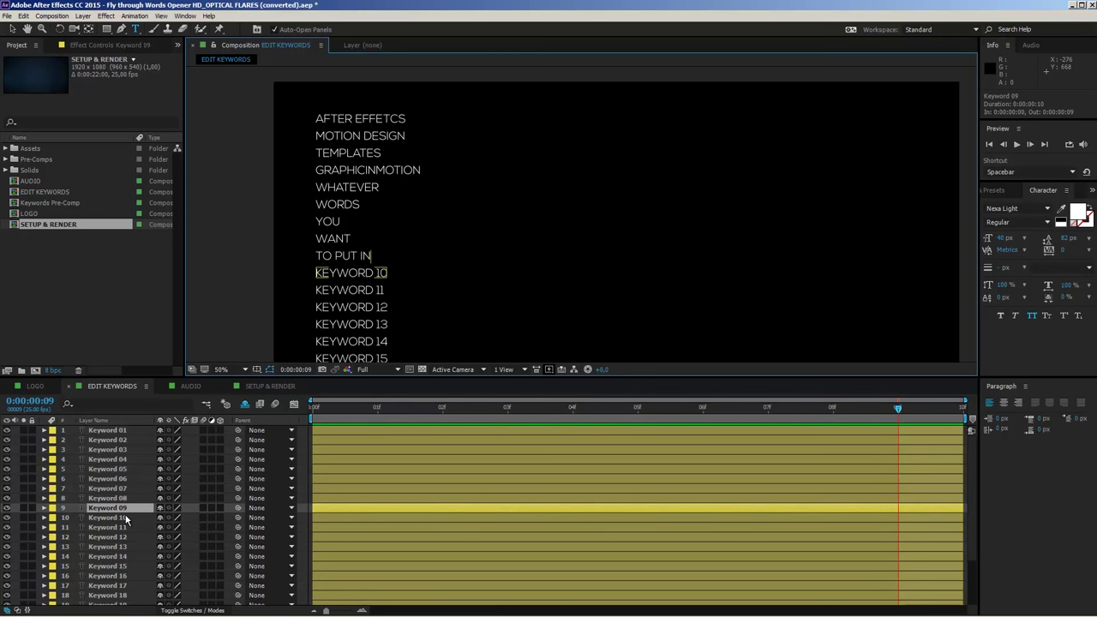
{"action": "double_click", "coordinate": [125, 518]}
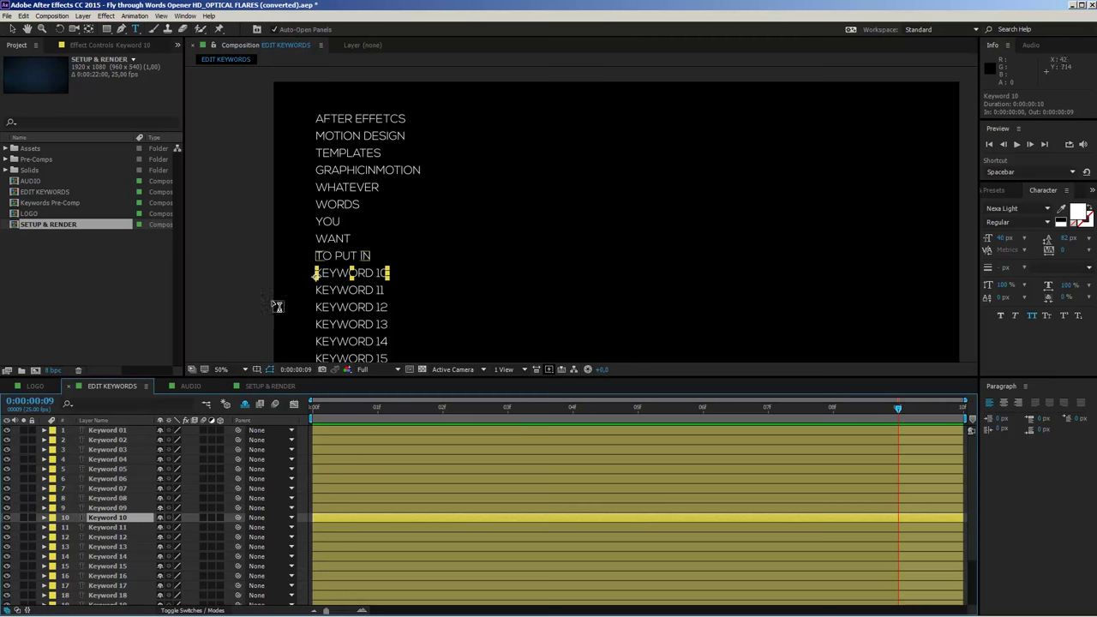
{"action": "left_click", "coordinate": [270, 386]}
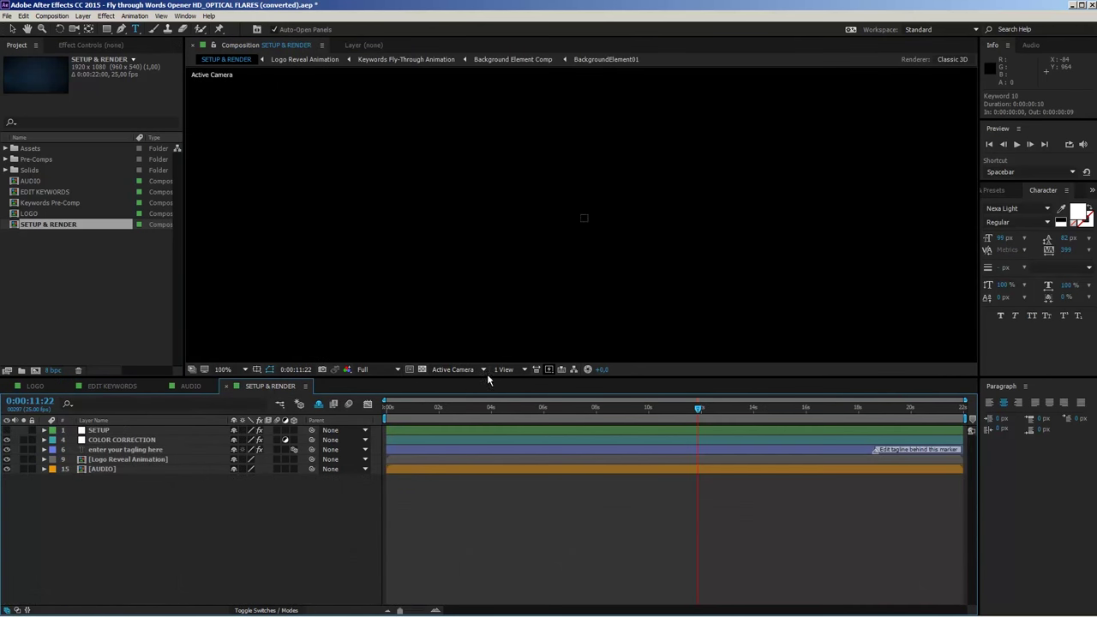
{"action": "left_click", "coordinate": [13, 29]}
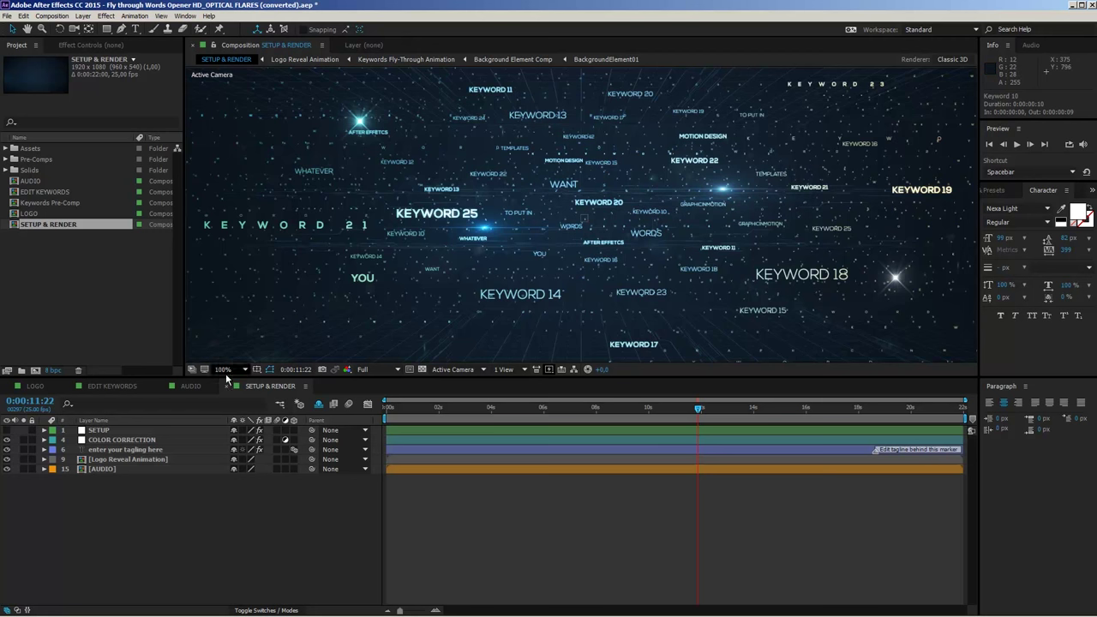
Step: Return to the EDIT KEYWORDS composition and copy the AFTER EFFETCS text from the Keyword 01 layer into the Keyword 16 layer
{"action": "left_click", "coordinate": [111, 385]}
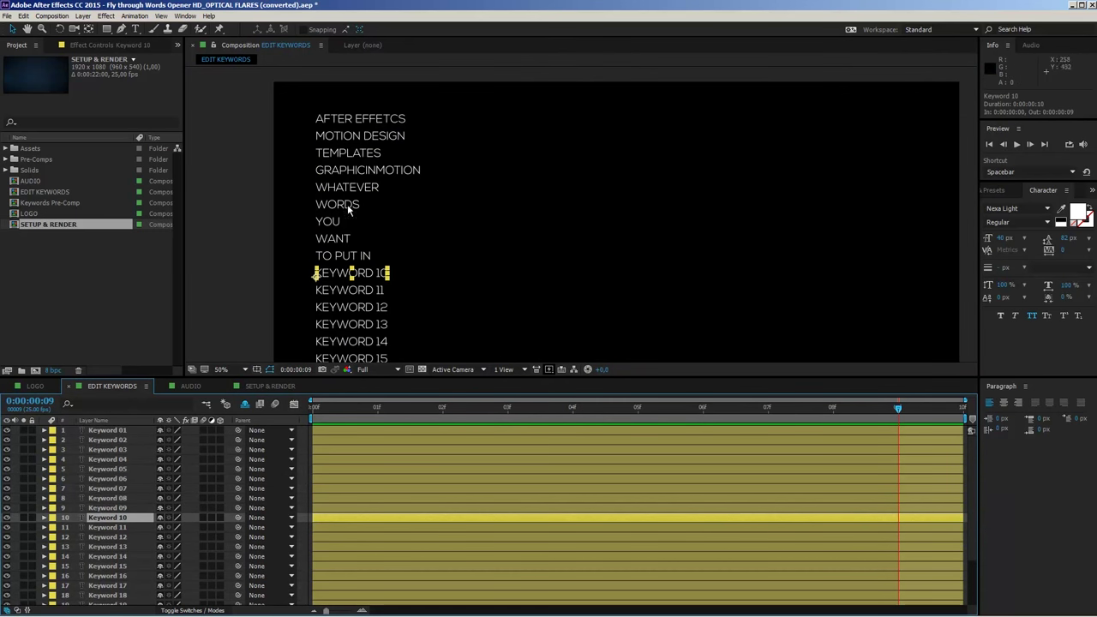
{"action": "double_click", "coordinate": [128, 432]}
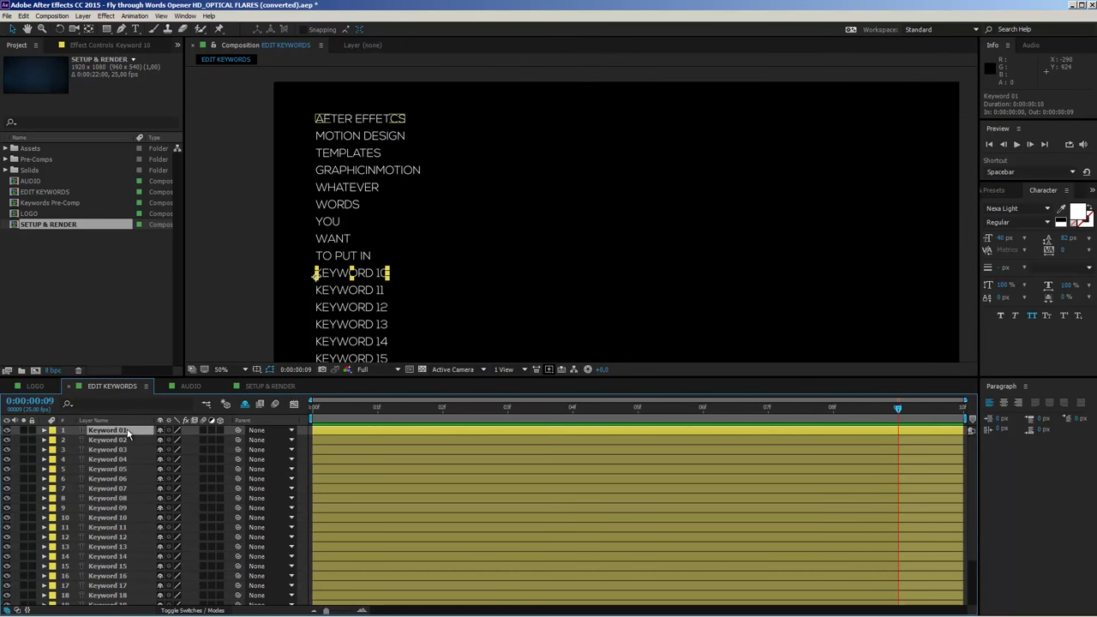
{"action": "scroll", "coordinate": [126, 475], "scroll_direction": "down", "scroll_amount": 3}
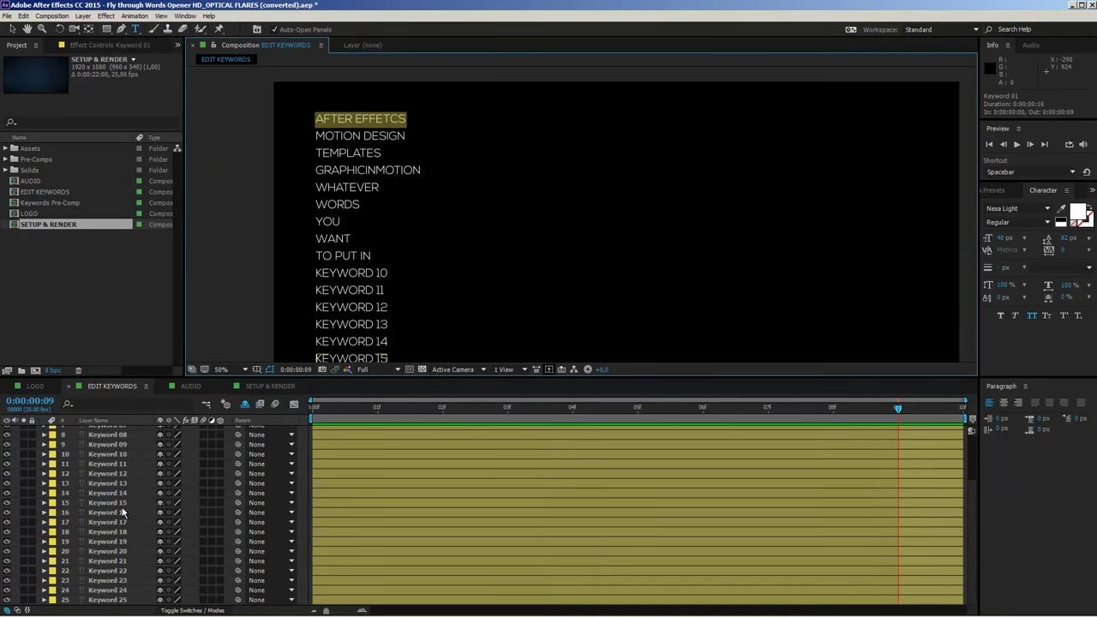
{"action": "left_click", "coordinate": [122, 514]}
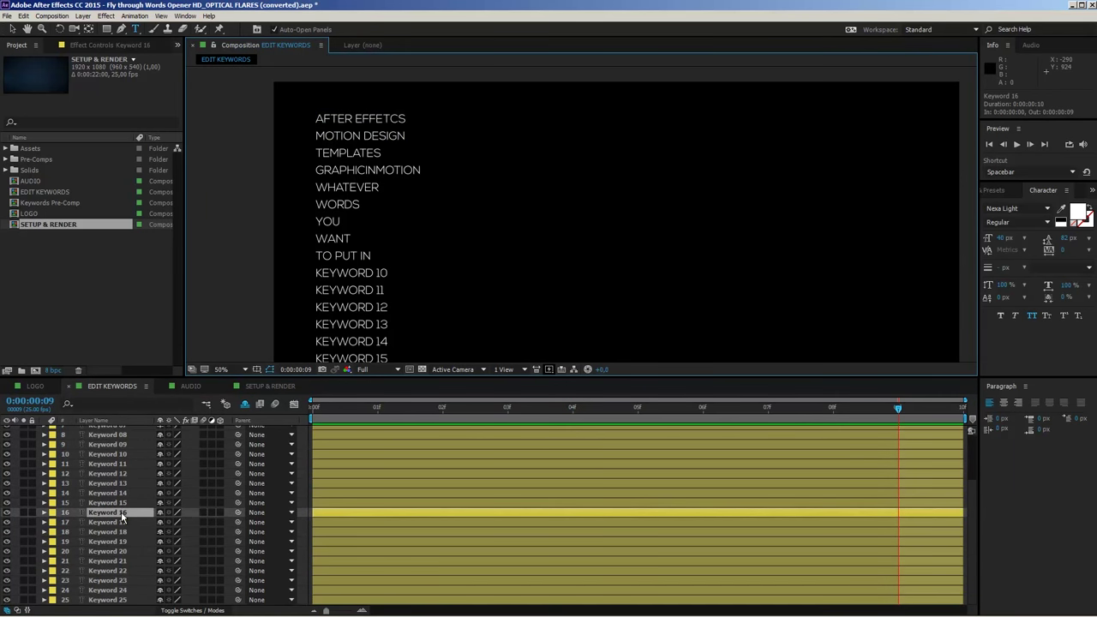
Step: Copy the TEMPLATES text from the Keyword 03 layer into the Keyword 13 layer and check the result in SETUP & RENDER
{"action": "scroll", "coordinate": [137, 443], "scroll_direction": "up", "scroll_amount": 1}
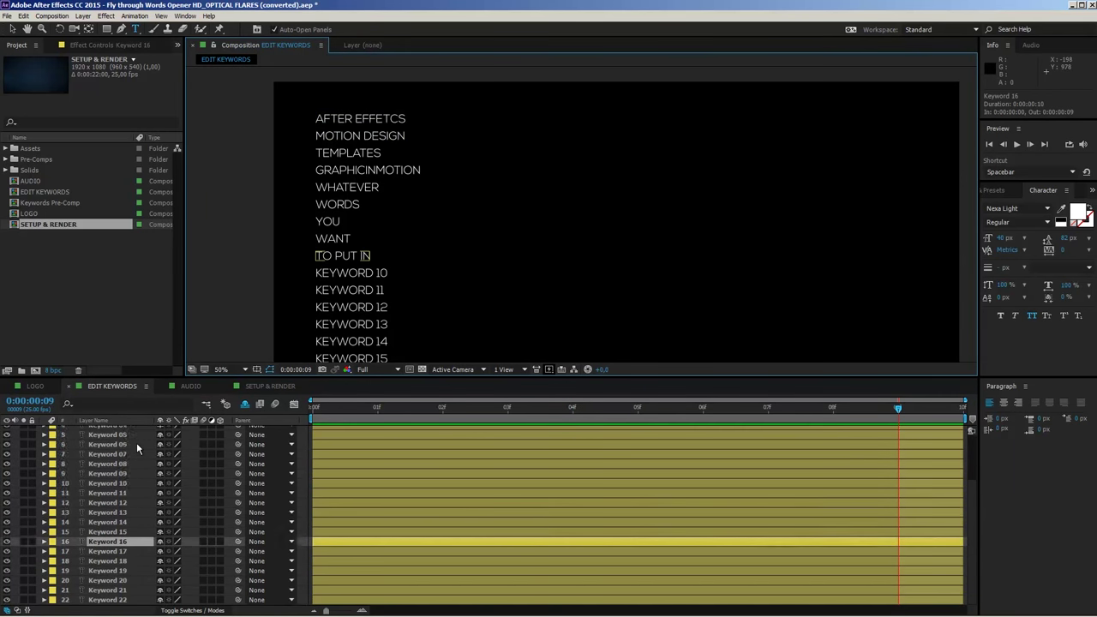
{"action": "scroll", "coordinate": [137, 443], "scroll_direction": "up", "scroll_amount": 1}
{"action": "left_click", "coordinate": [121, 449]}
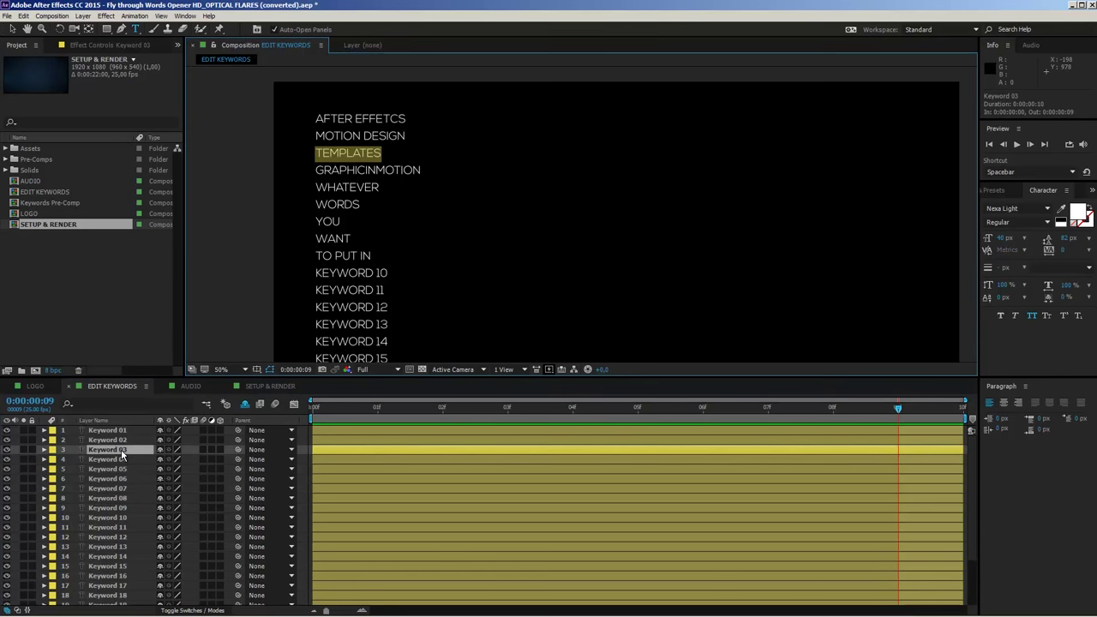
{"action": "scroll", "coordinate": [121, 449], "scroll_direction": "down", "scroll_amount": 2}
{"action": "left_click", "coordinate": [121, 484]}
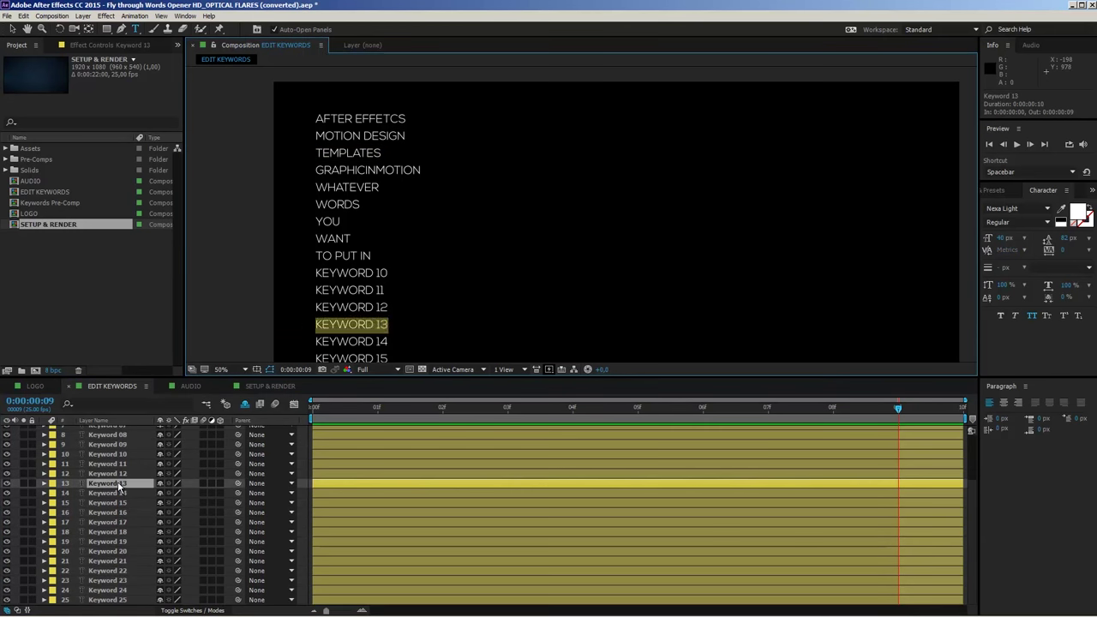
{"action": "left_click", "coordinate": [270, 386]}
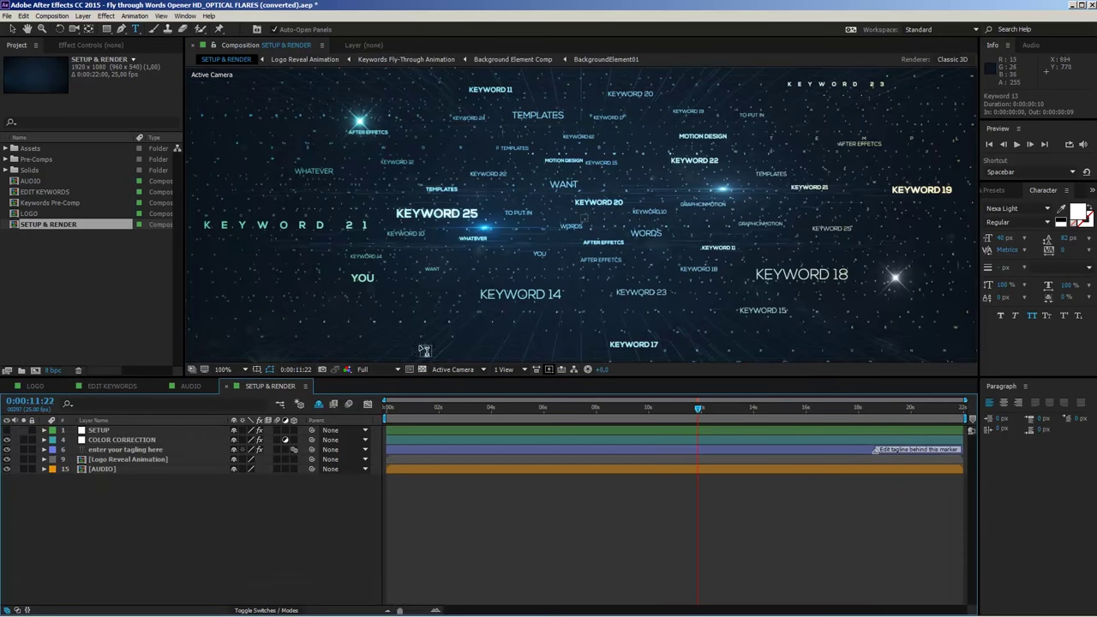
Step: Return to the EDIT KEYWORDS composition and set the font of the Keyword 01 layer to Nexa Bold
{"action": "left_click", "coordinate": [111, 387]}
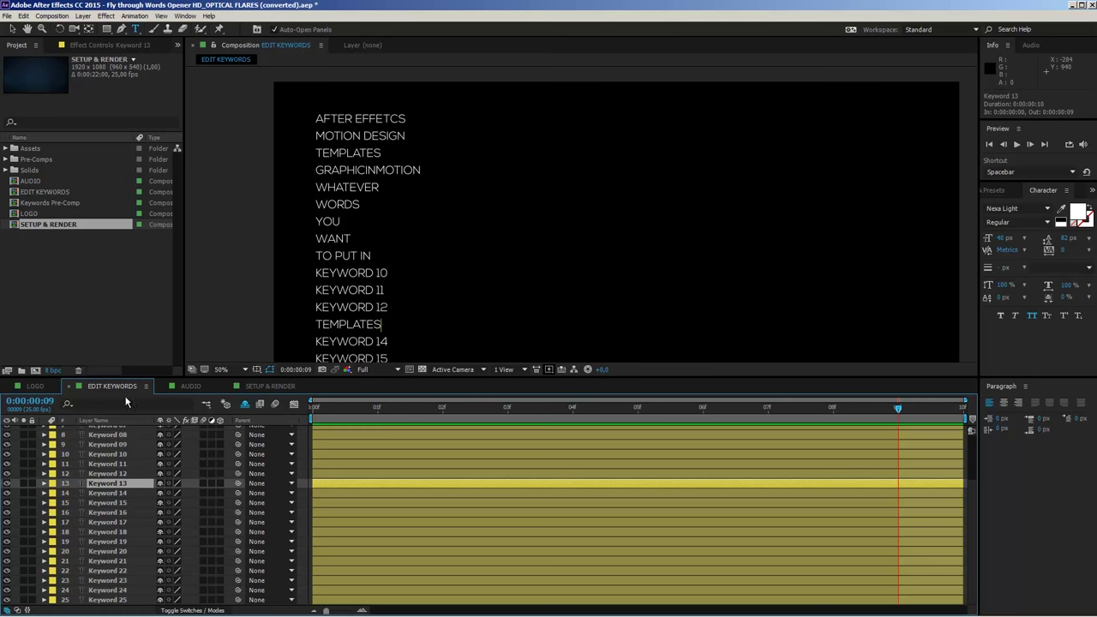
{"action": "left_click", "coordinate": [321, 272]}
{"action": "scroll", "coordinate": [110, 439], "scroll_direction": "up", "scroll_amount": 3}
{"action": "left_click", "coordinate": [109, 431]}
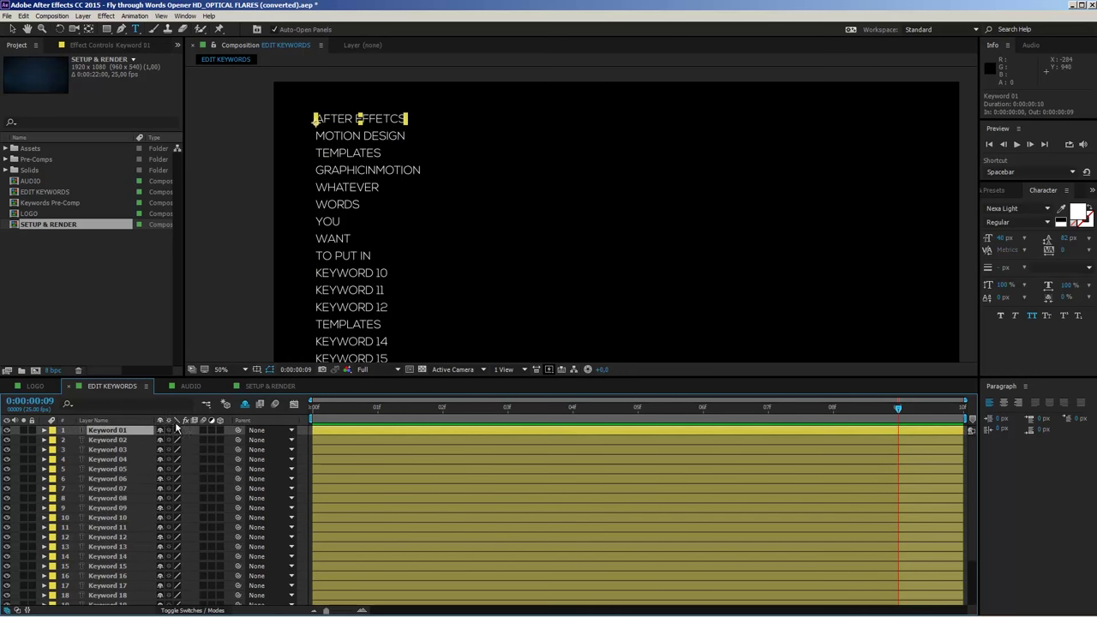
{"action": "left_click", "coordinate": [1013, 223]}
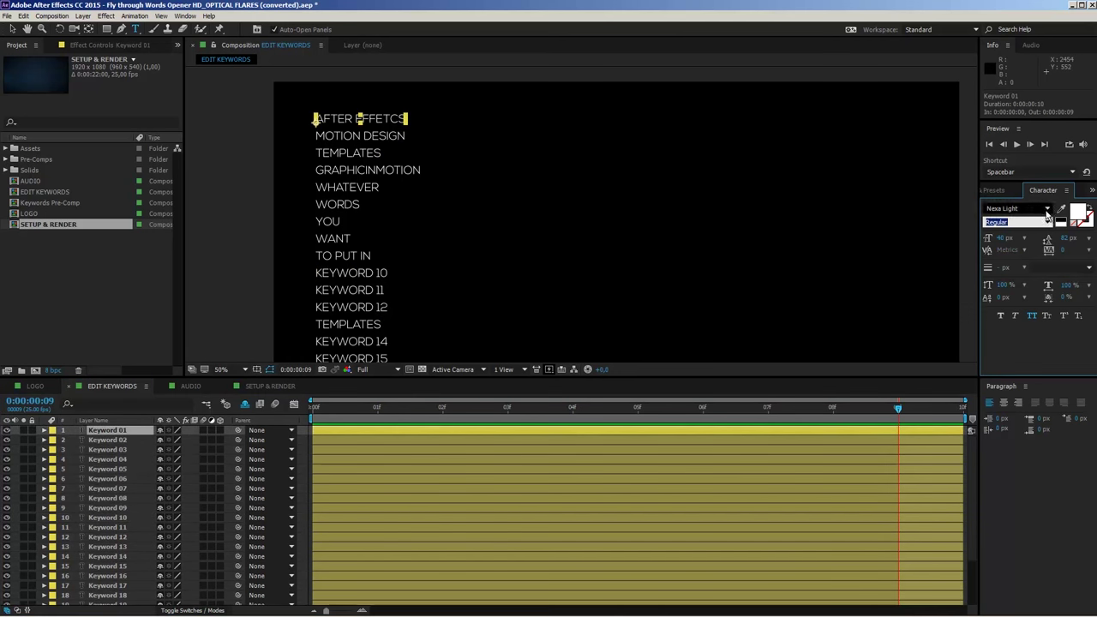
{"action": "left_click", "coordinate": [1020, 208]}
{"action": "left_click", "coordinate": [1026, 246]}
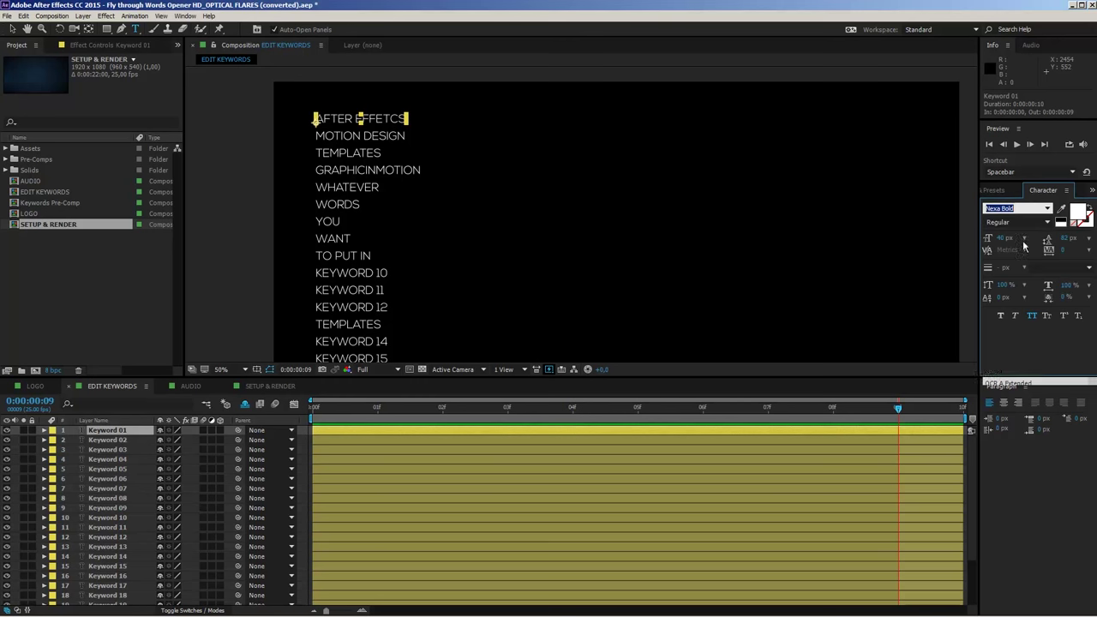
Step: Compare the AFTER EFFETCS keyword's font in the EDIT KEYWORDS composition with the keywords in SETUP & RENDER
{"action": "left_click", "coordinate": [267, 386]}
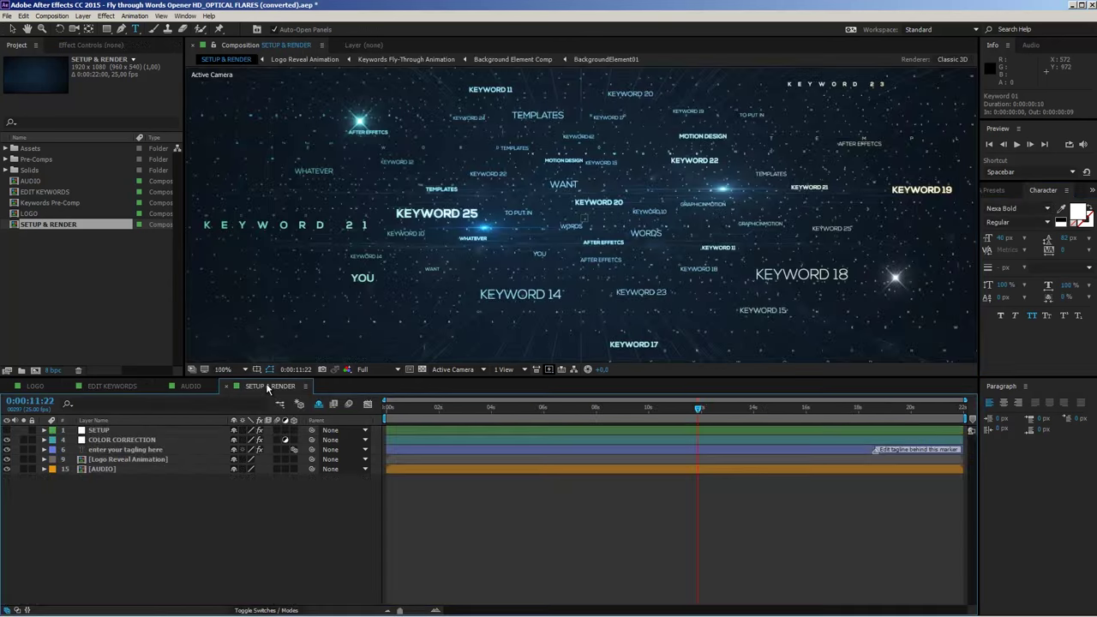
{"action": "left_click", "coordinate": [12, 29]}
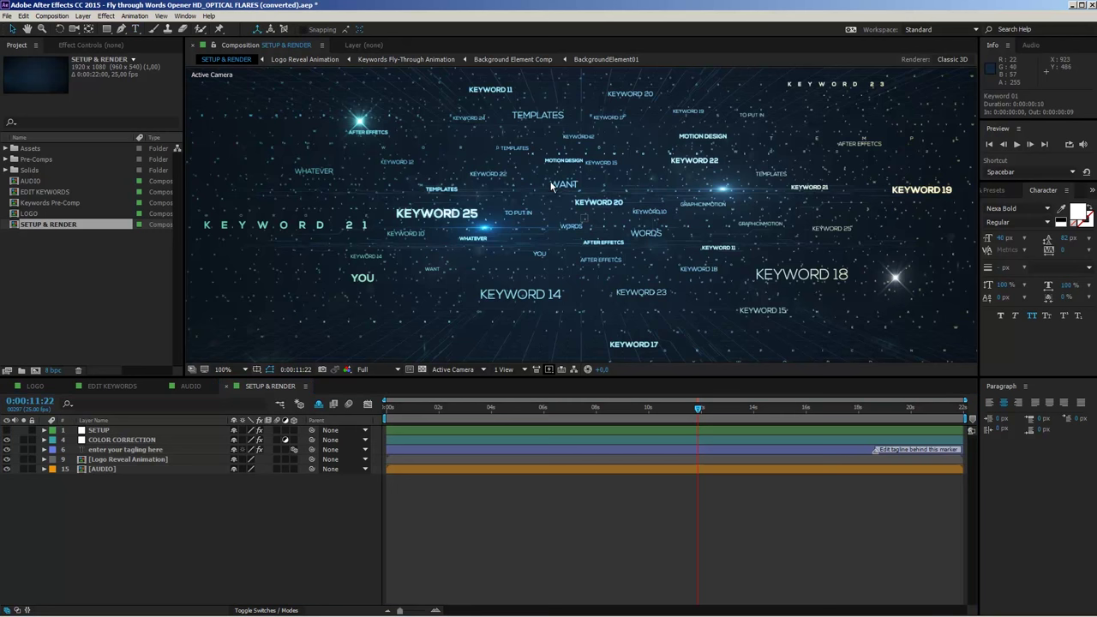
{"action": "left_click", "coordinate": [114, 386]}
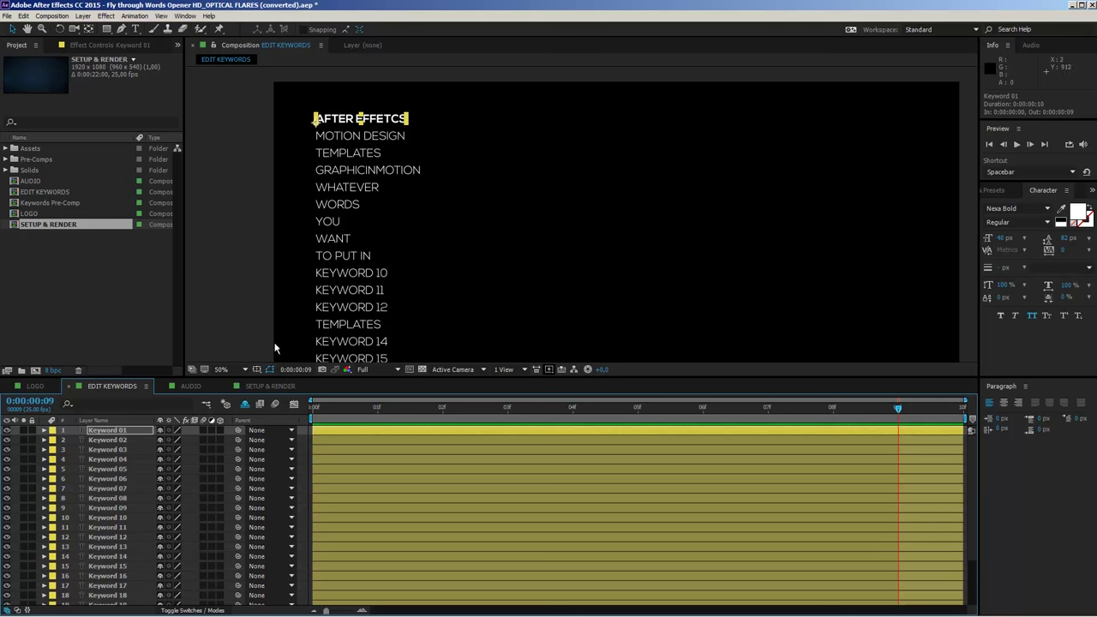
{"action": "left_click", "coordinate": [269, 386]}
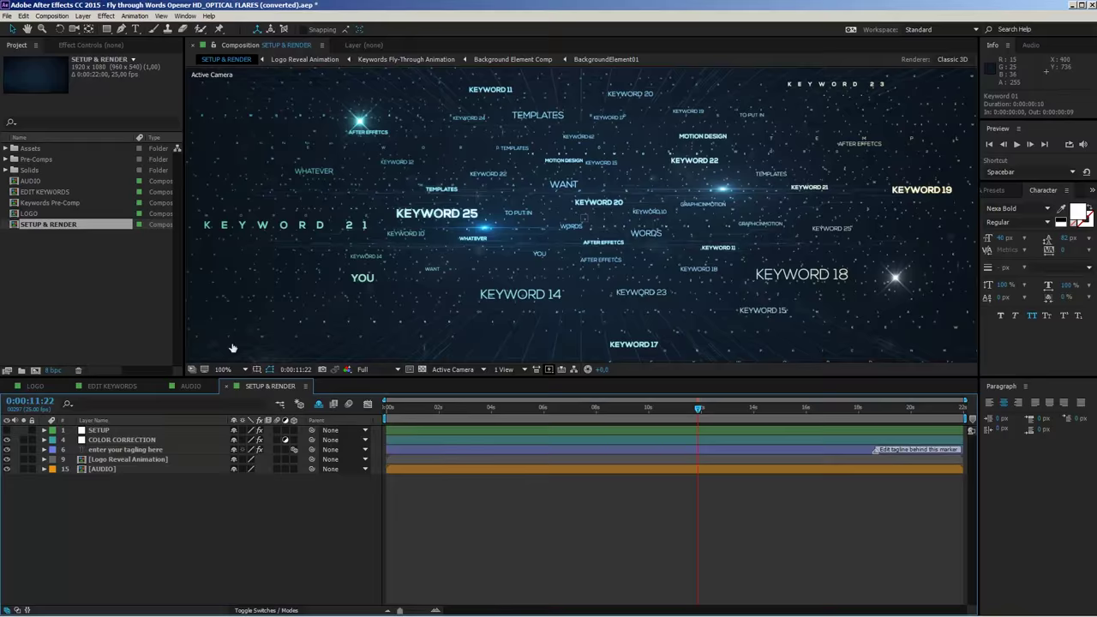
{"action": "left_click", "coordinate": [120, 387]}
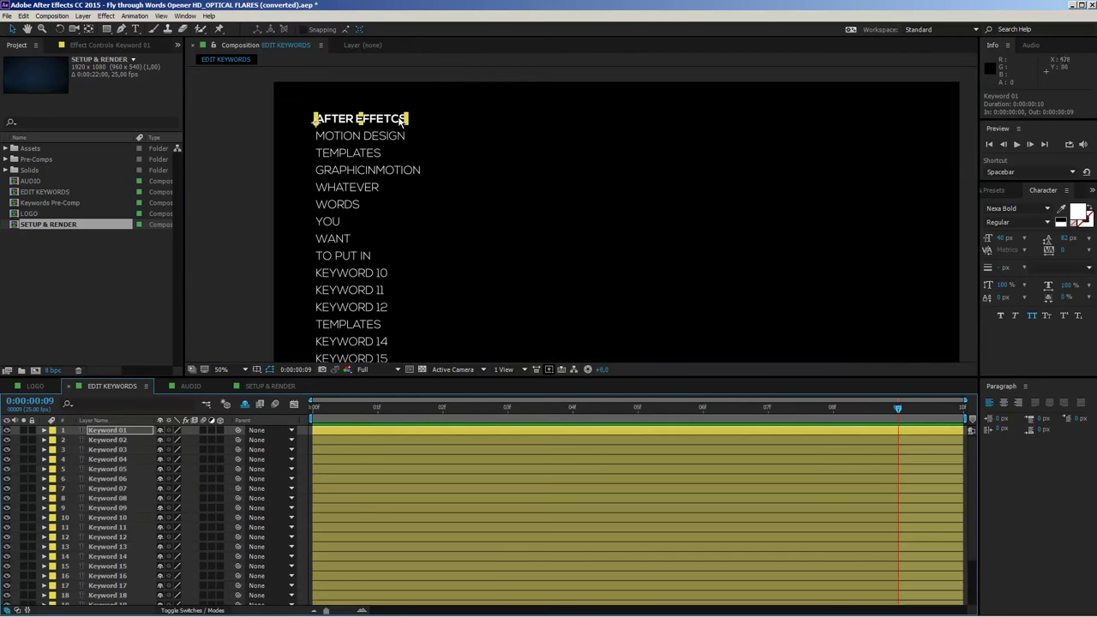
{"action": "left_click", "coordinate": [263, 387]}
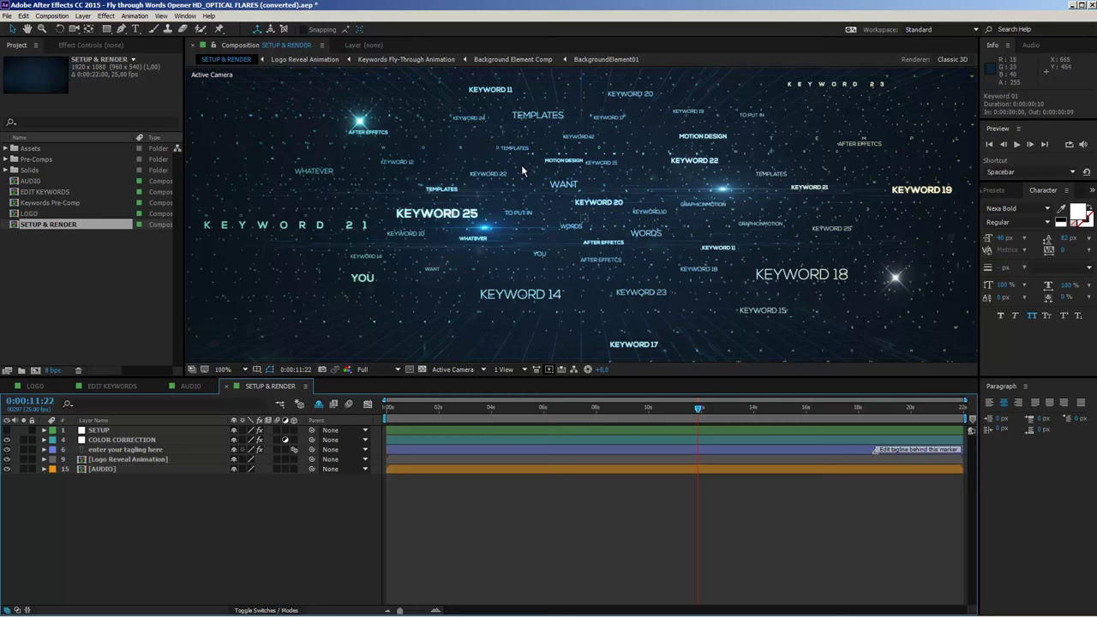
Step: Open the Keywords Pre-Comp composition and show it as a single view from Custom View 1
{"action": "left_click", "coordinate": [51, 204]}
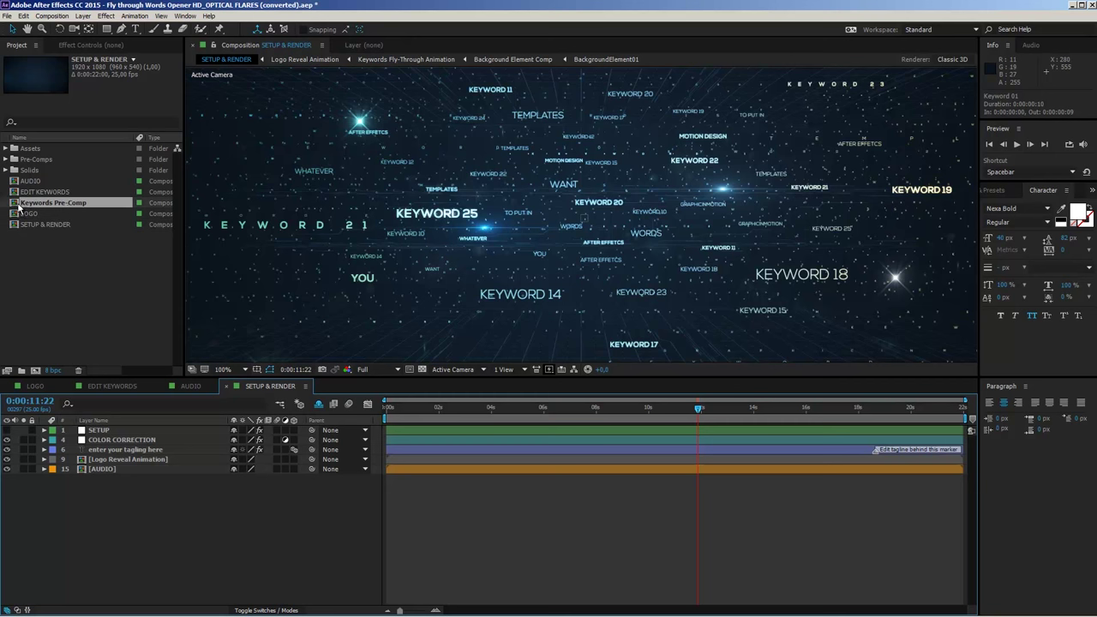
{"action": "double_click", "coordinate": [73, 206]}
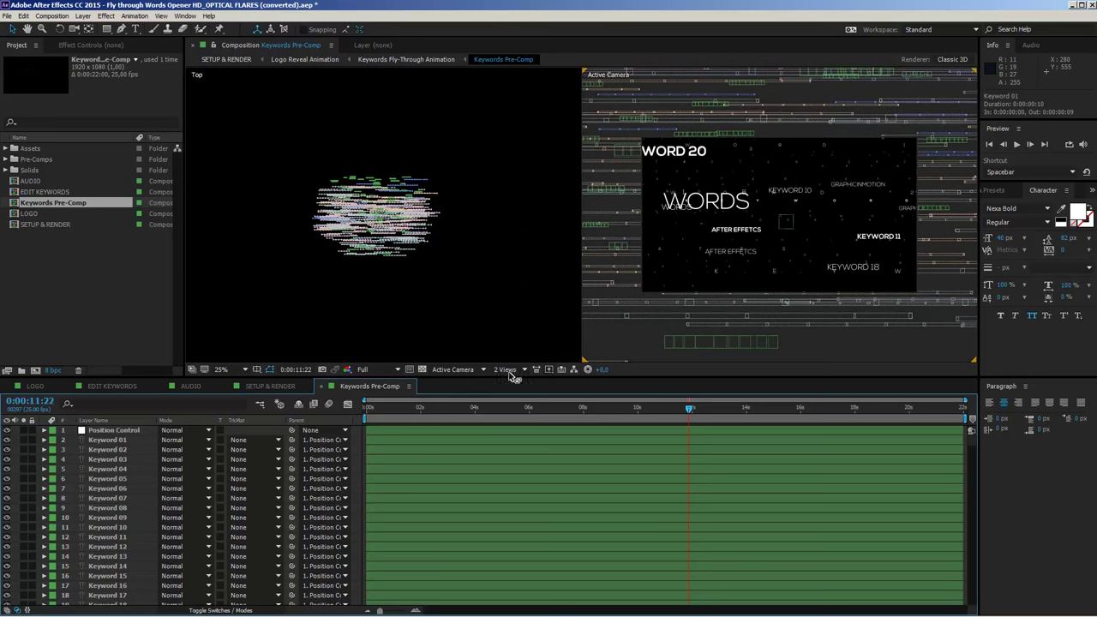
{"action": "left_click", "coordinate": [507, 371]}
{"action": "left_click", "coordinate": [511, 385]}
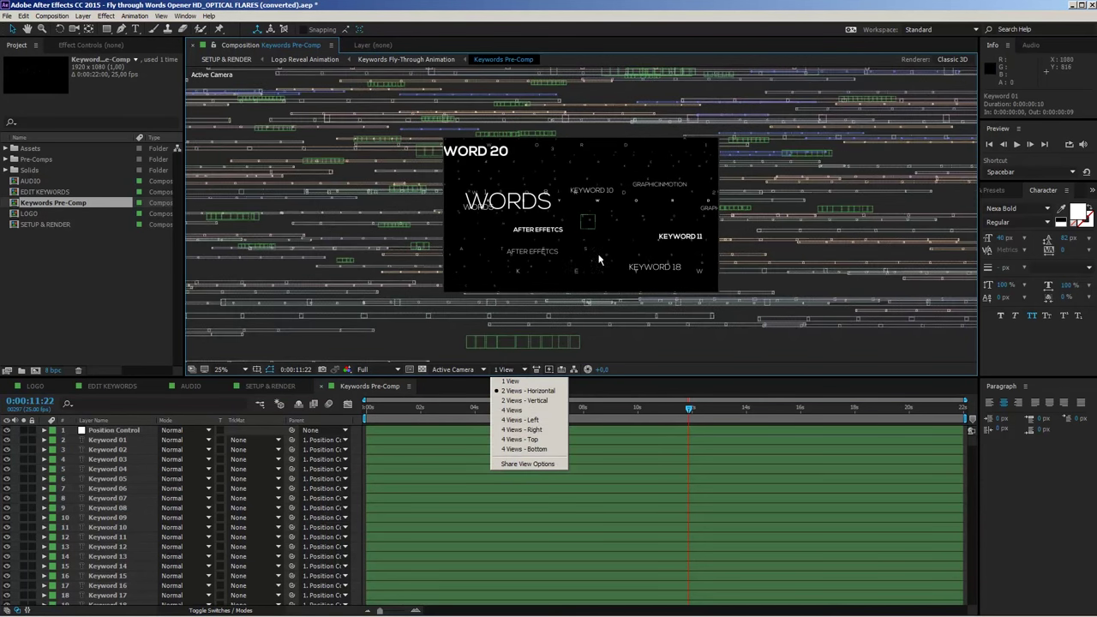
{"action": "left_click", "coordinate": [471, 371]}
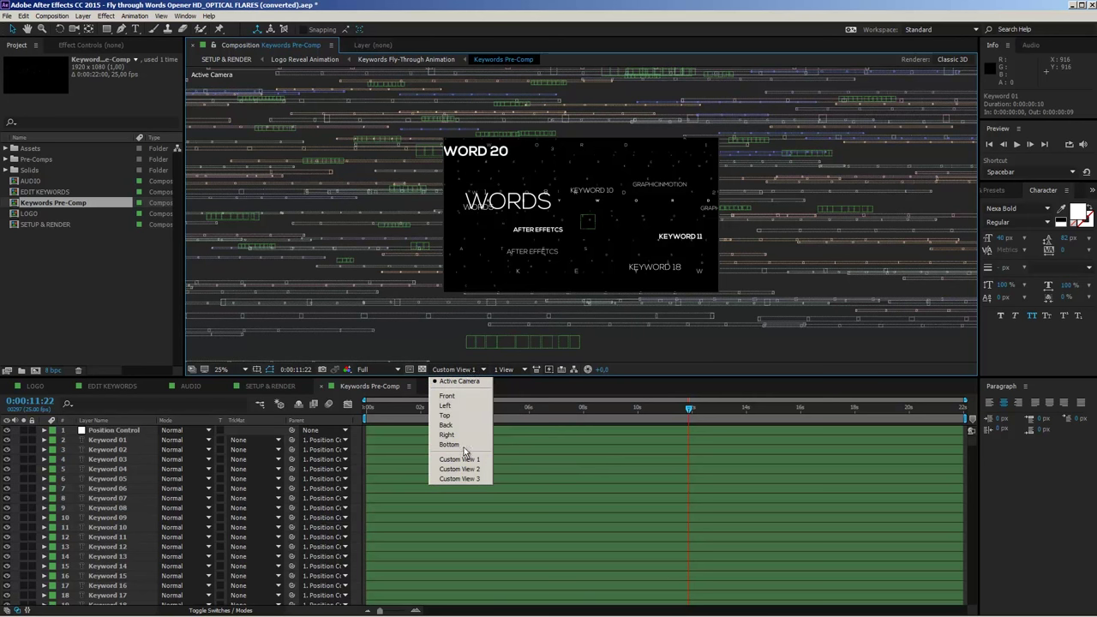
{"action": "left_click", "coordinate": [466, 459]}
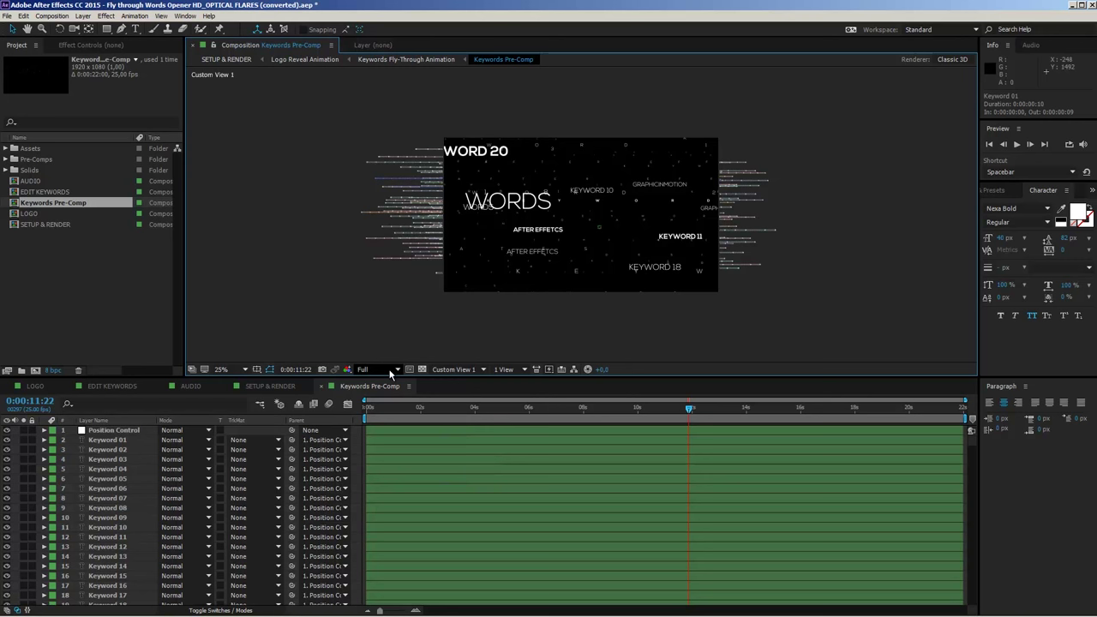
Step: Examine how the keyword text layers are arranged in the Keywords Pre-Comp composition from Custom View 1
{"action": "key", "text": "period"}
{"action": "key", "text": "period"}
{"action": "left_click", "coordinate": [563, 305]}
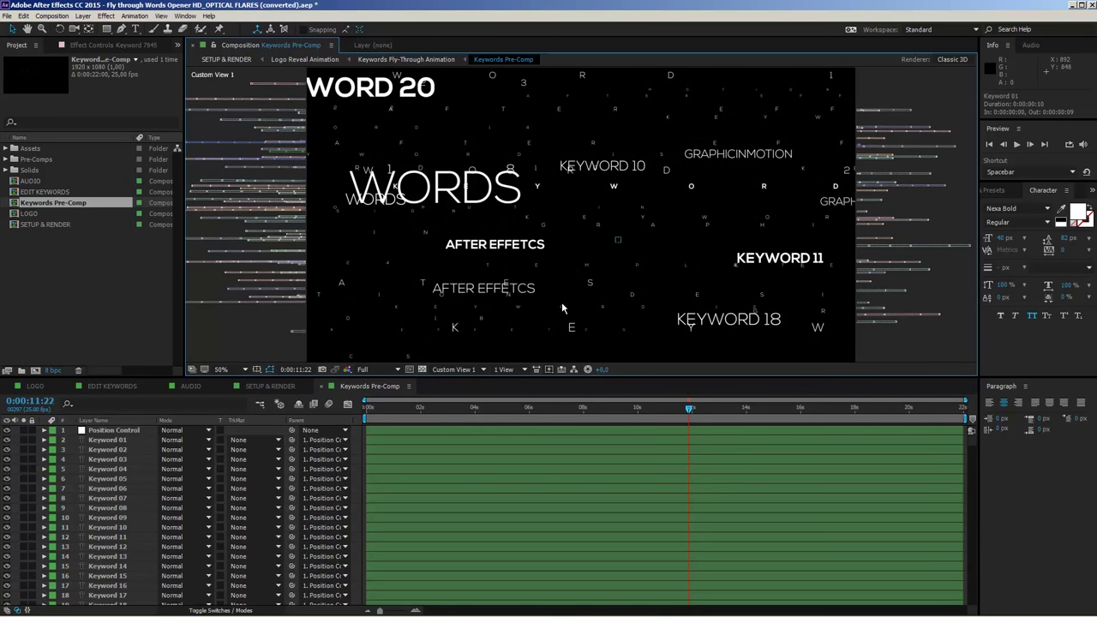
{"action": "key", "text": "comma"}
{"action": "key", "text": "comma"}
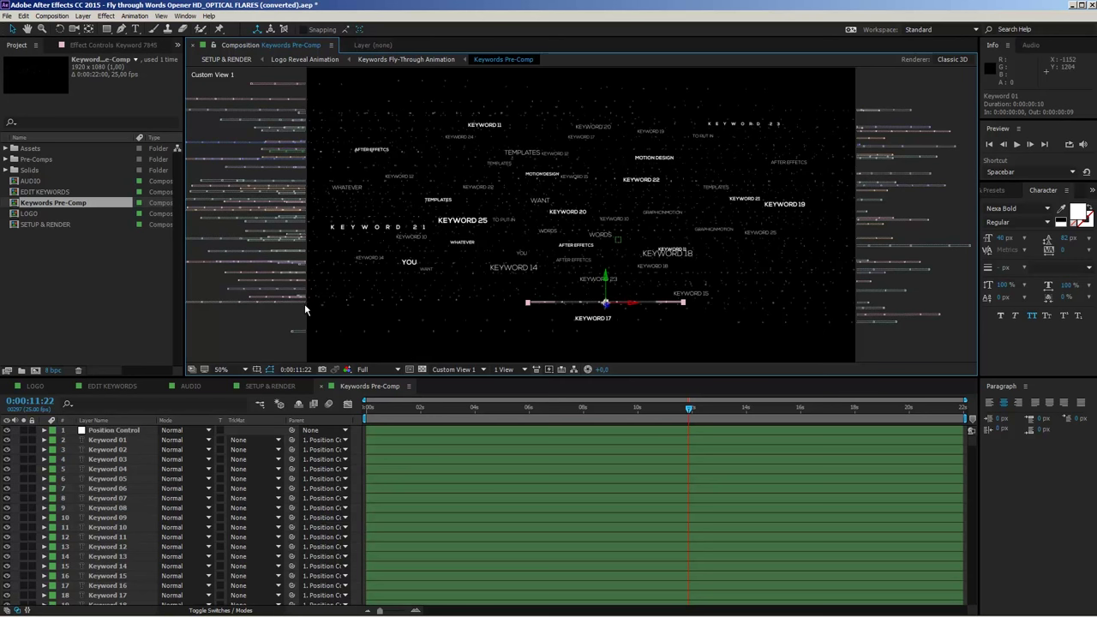
{"action": "scroll", "coordinate": [602, 316], "scroll_direction": "down", "scroll_amount": 3}
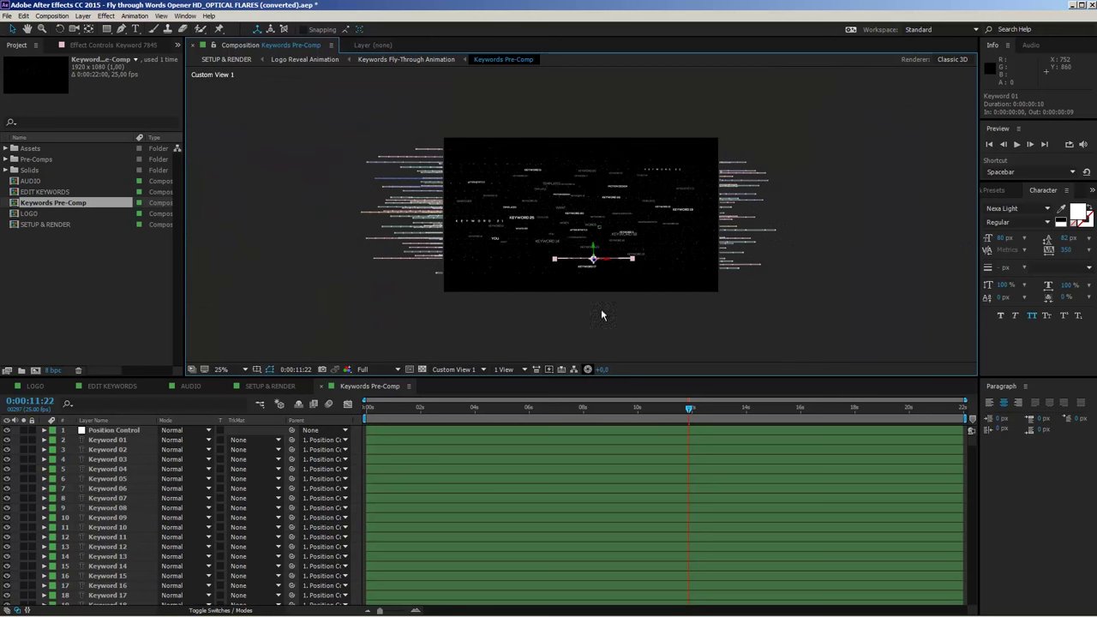
{"action": "key", "text": "period"}
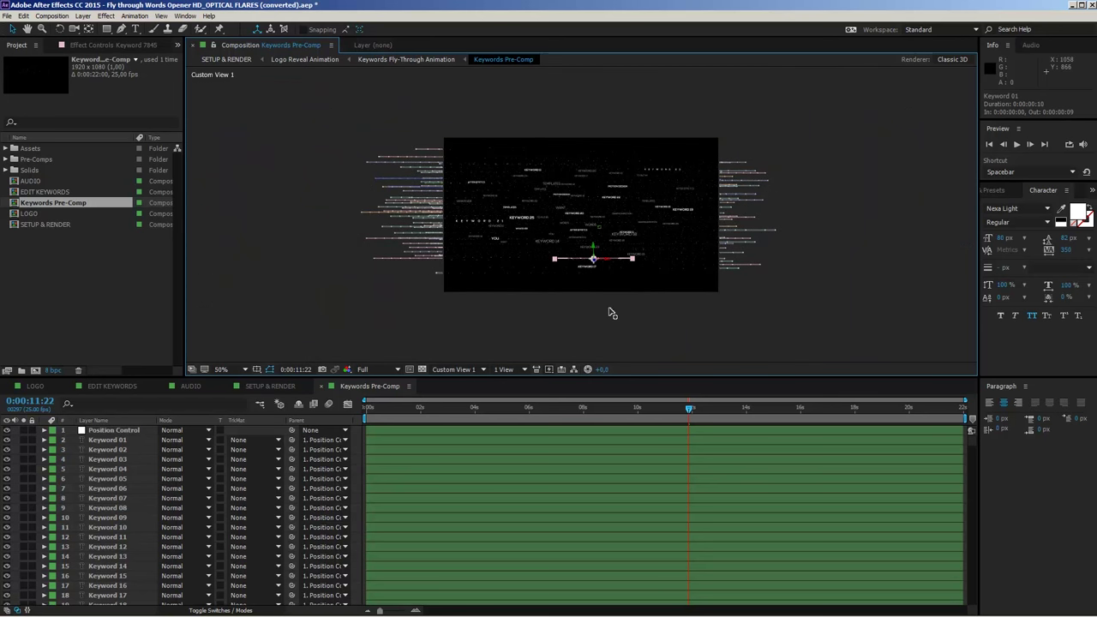
{"action": "key", "text": "period"}
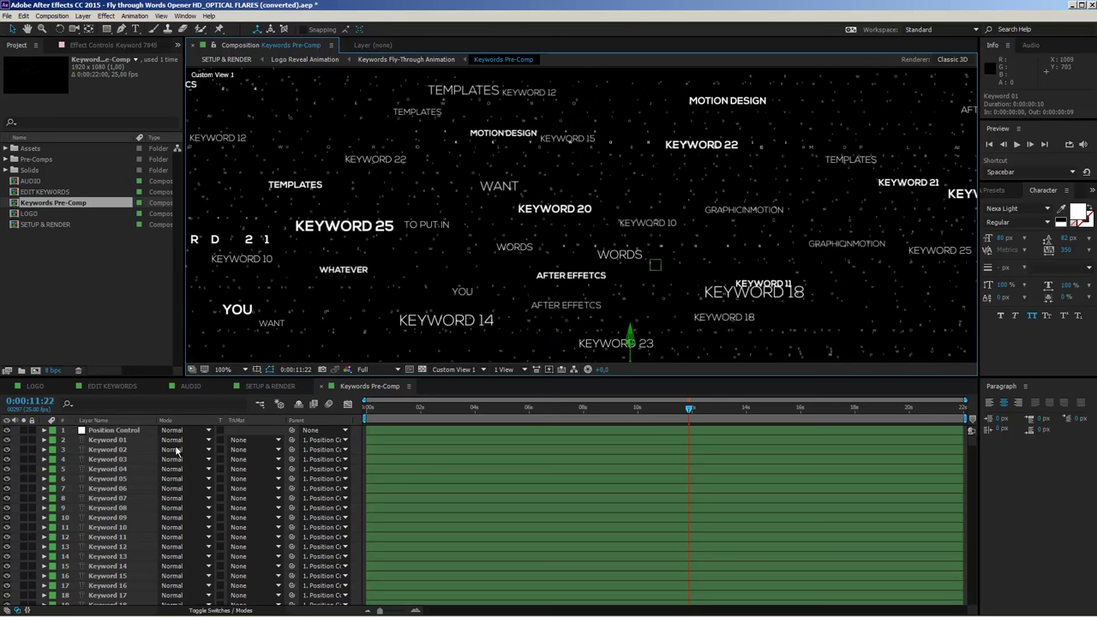
Step: Look through the Keywords Pre-Comp layer stack from Keyword 01 down to Keyword 8042 and back up
{"action": "left_click", "coordinate": [111, 440]}
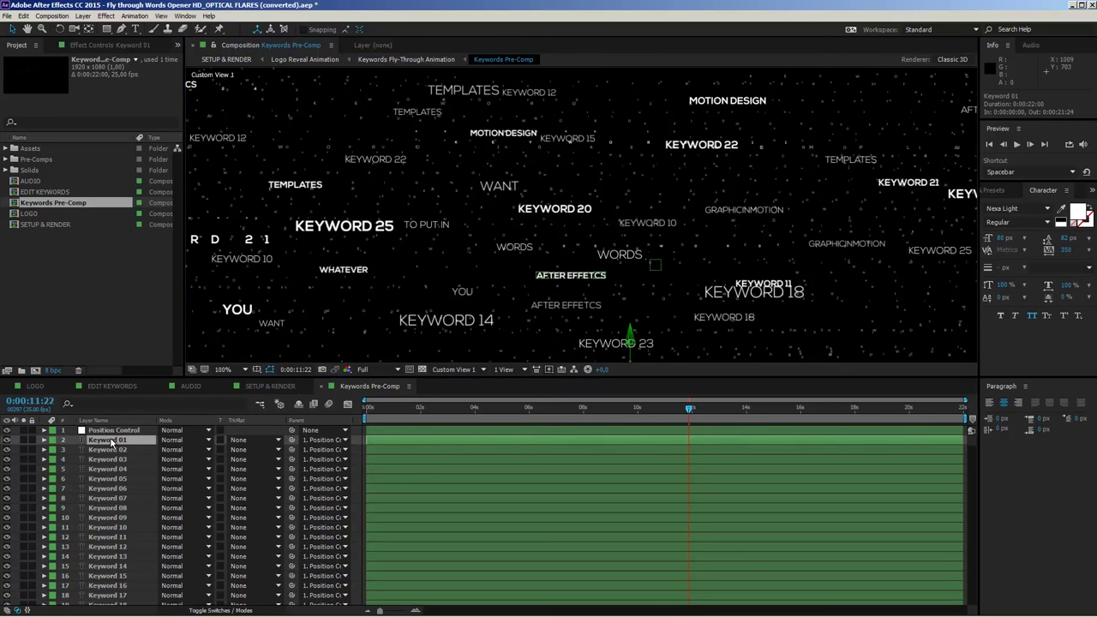
{"action": "scroll", "coordinate": [120, 463], "scroll_direction": "down", "scroll_amount": 5}
{"action": "scroll", "coordinate": [120, 496], "scroll_direction": "down", "scroll_amount": 20}
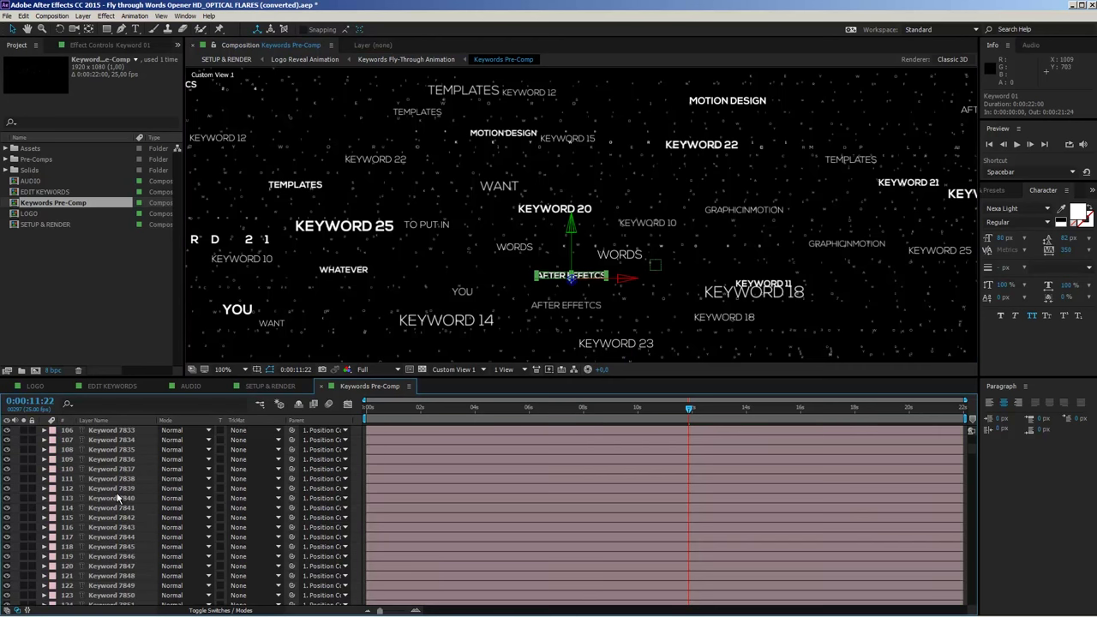
{"action": "scroll", "coordinate": [135, 511], "scroll_direction": "down", "scroll_amount": 20}
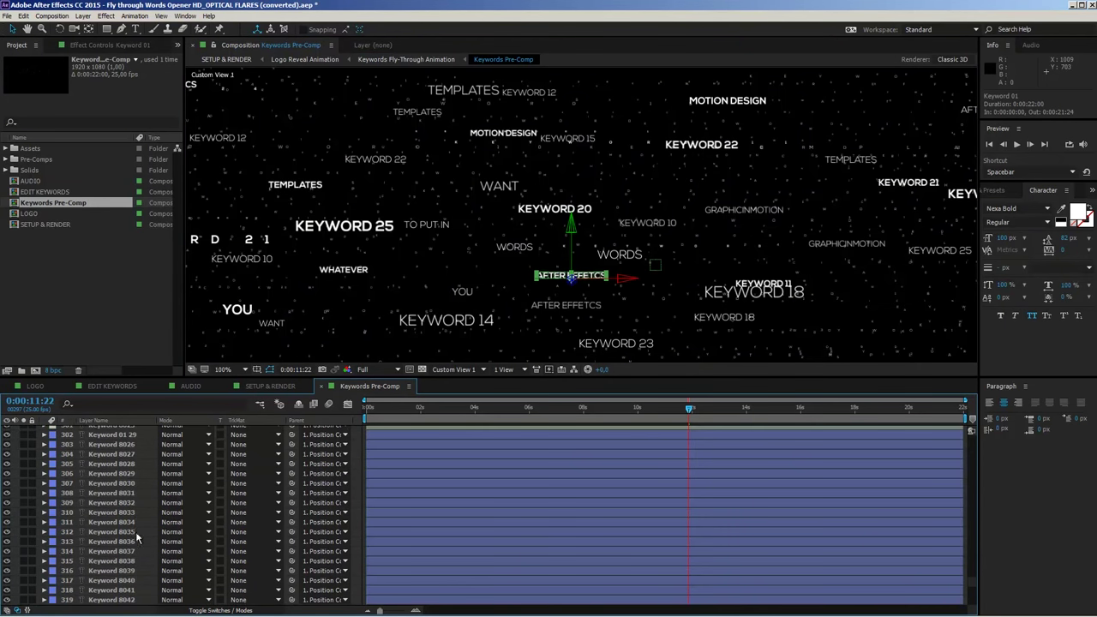
{"action": "left_click", "coordinate": [101, 599]}
{"action": "scroll", "coordinate": [103, 602], "scroll_direction": "up", "scroll_amount": 13}
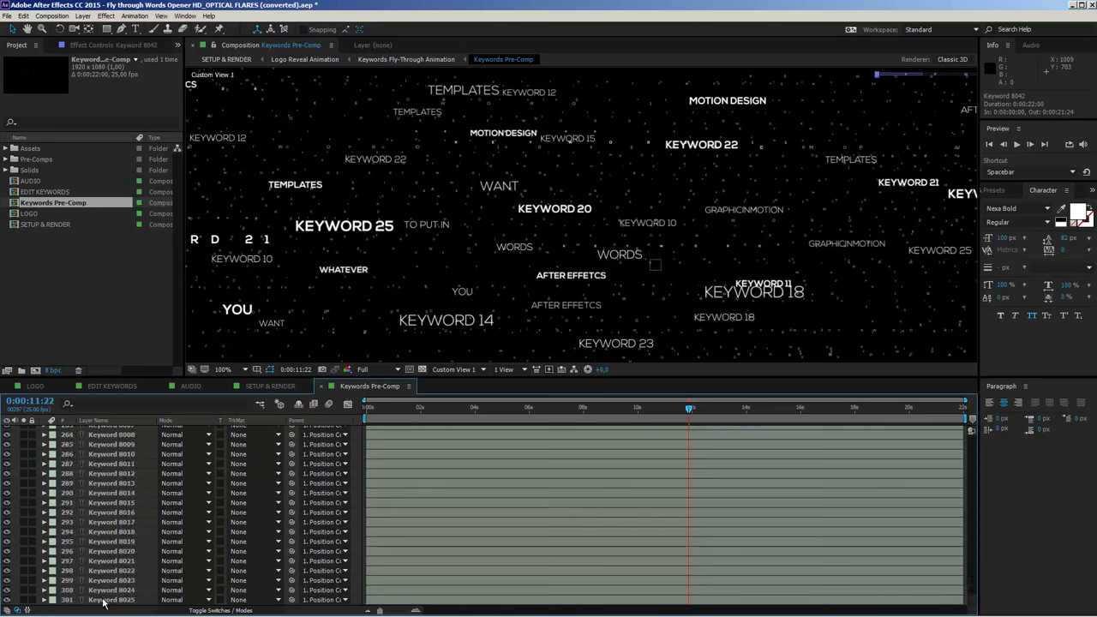
{"action": "scroll", "coordinate": [112, 566], "scroll_direction": "up", "scroll_amount": 20}
{"action": "scroll", "coordinate": [118, 562], "scroll_direction": "up", "scroll_amount": 13}
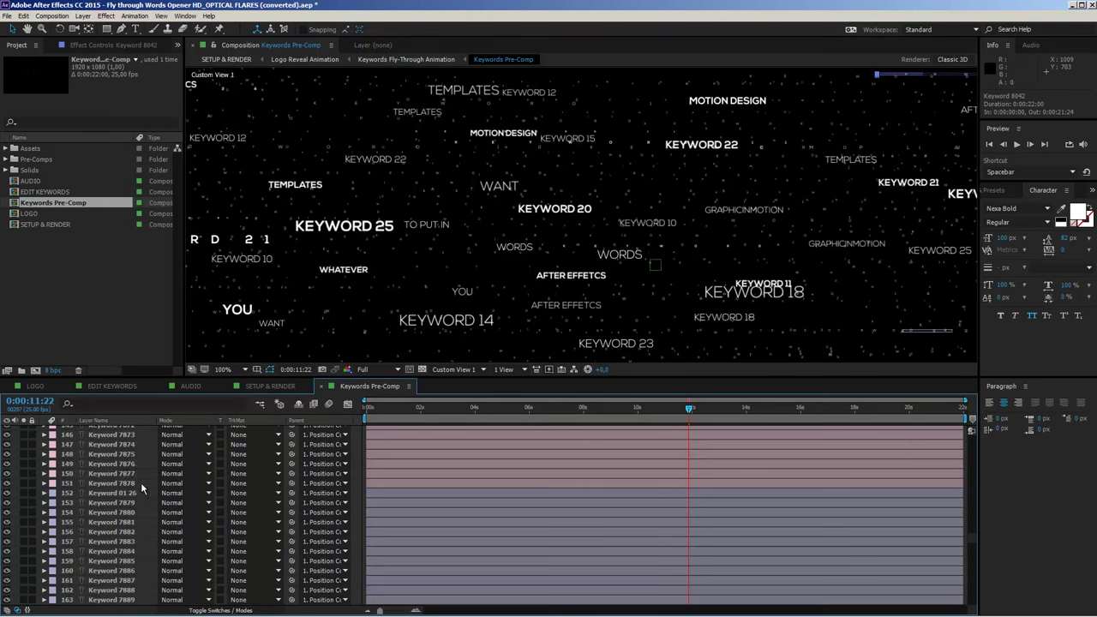
Step: Compare the layer list of EDIT KEYWORDS with the colour-labelled layer groups in Keywords Pre-Comp, ending at the first layers
{"action": "left_click", "coordinate": [112, 385]}
{"action": "scroll", "coordinate": [110, 525], "scroll_direction": "down", "scroll_amount": 2}
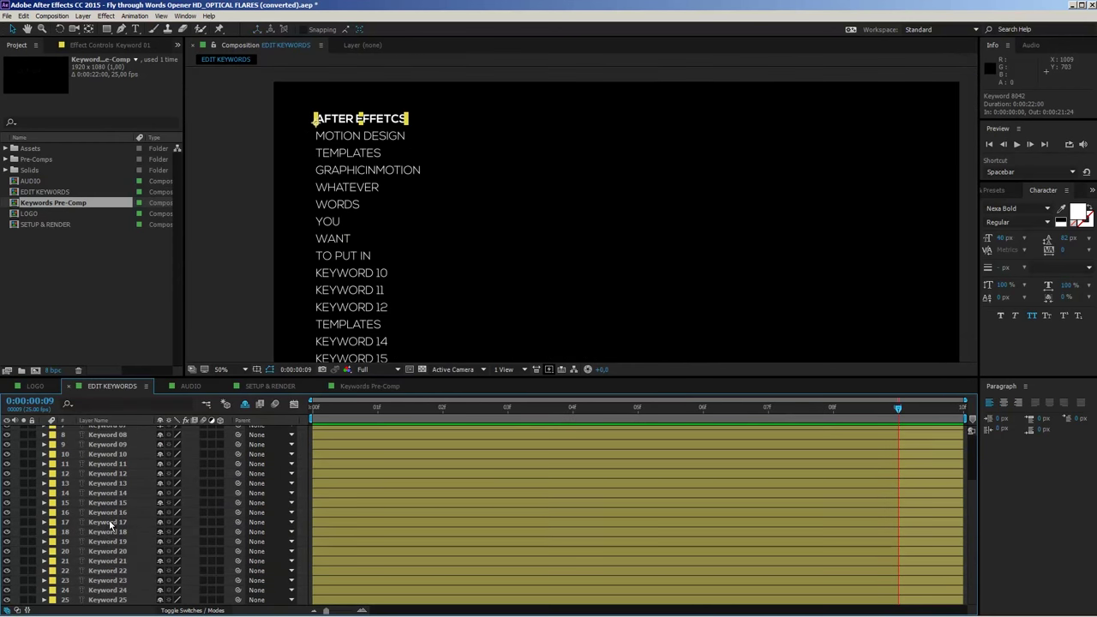
{"action": "left_click", "coordinate": [369, 387]}
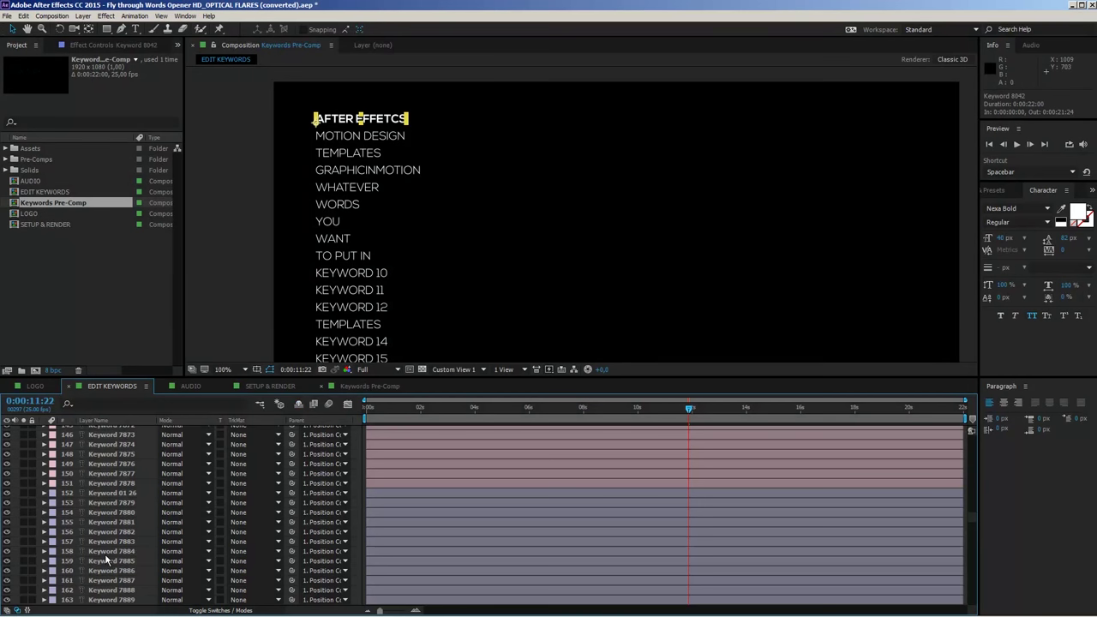
{"action": "scroll", "coordinate": [107, 559], "scroll_direction": "up", "scroll_amount": 10}
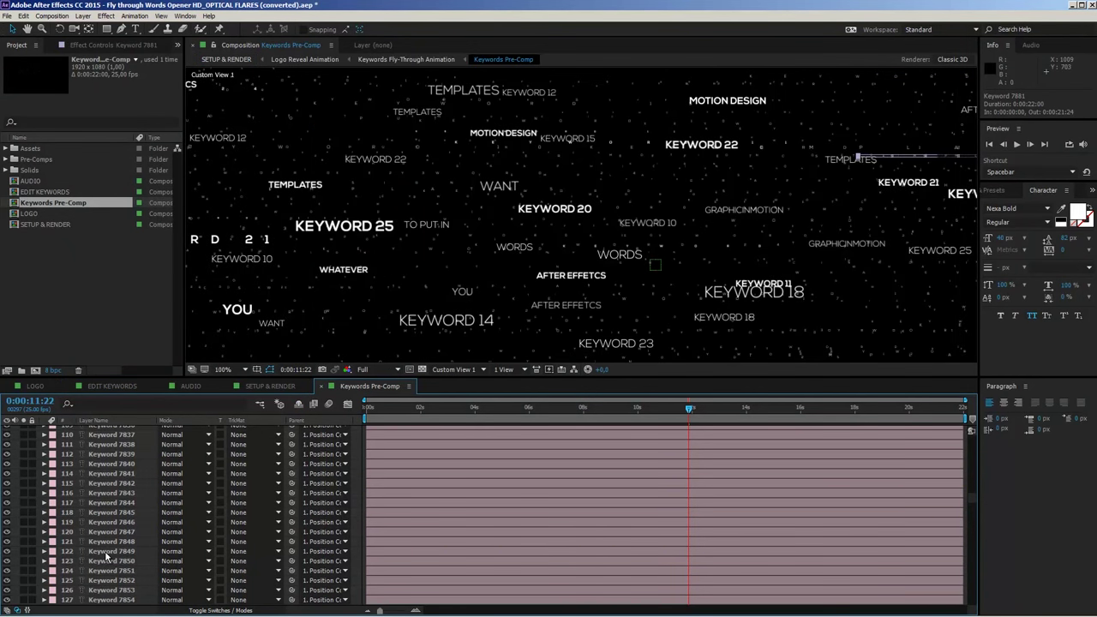
{"action": "scroll", "coordinate": [107, 559], "scroll_direction": "up", "scroll_amount": 20}
{"action": "scroll", "coordinate": [970, 496], "scroll_direction": "down", "scroll_amount": 5}
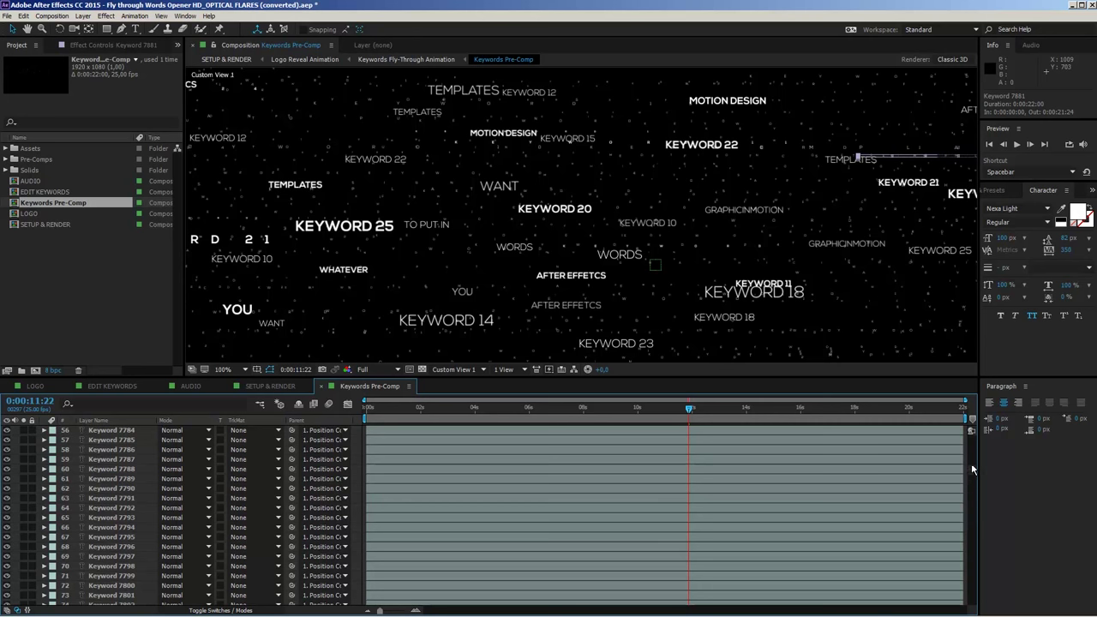
{"action": "left_click_drag", "start_coordinate": [974, 468], "coordinate": [974, 438]}
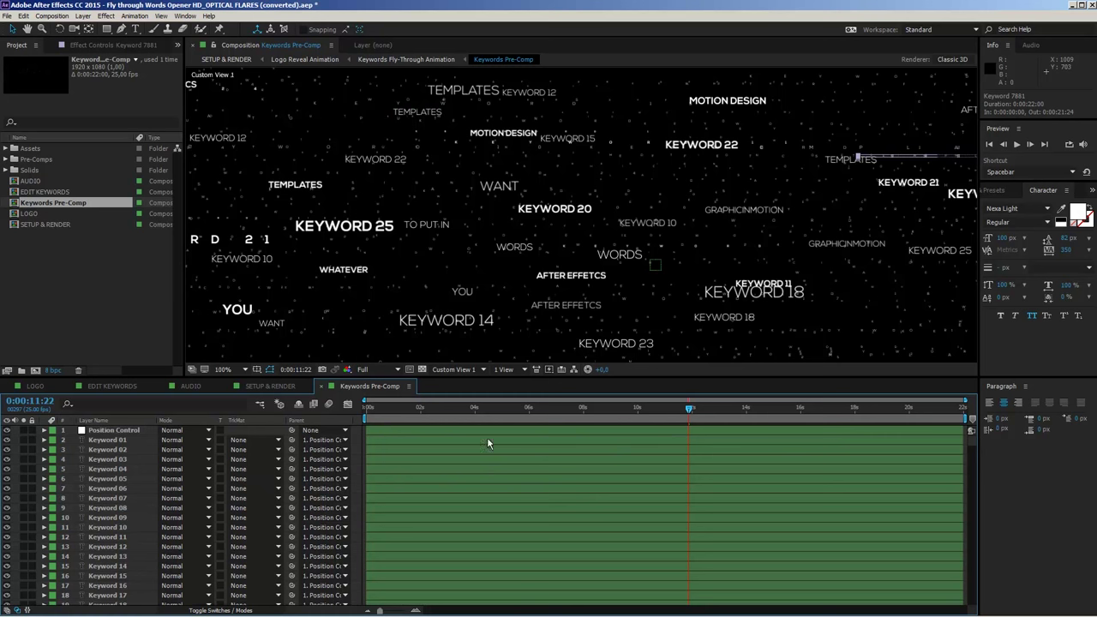
Step: Select the Keyword 01 layer, enlarge the timeline area, and set the Keywords Pre-Comp preview resolution to Half
{"action": "left_click", "coordinate": [110, 441]}
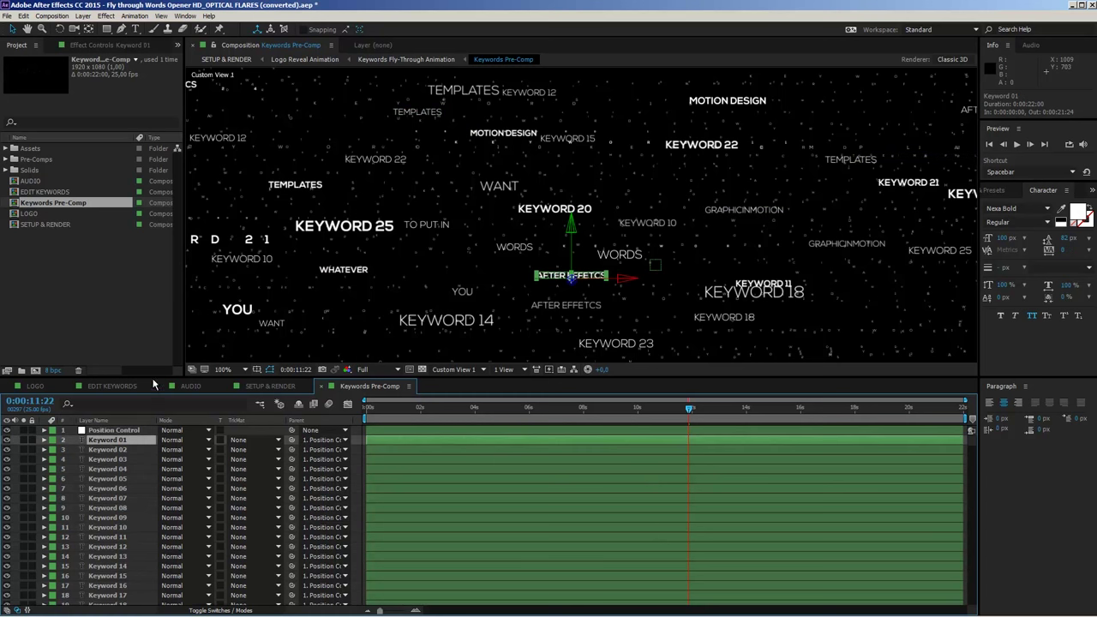
{"action": "left_click_drag", "start_coordinate": [154, 372], "coordinate": [155, 282]}
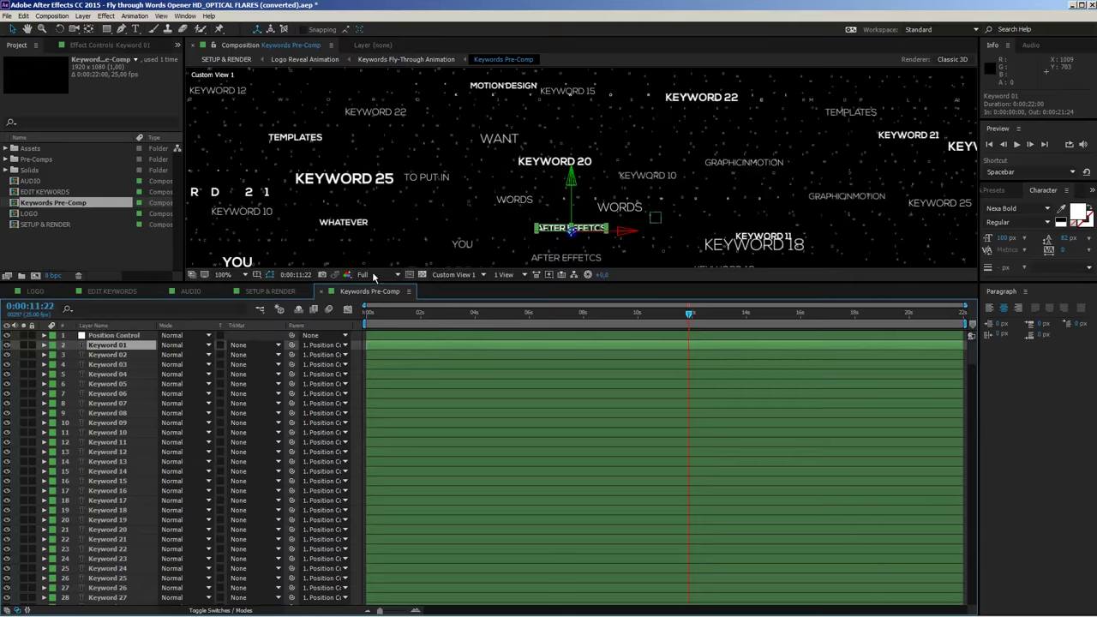
{"action": "left_click", "coordinate": [374, 275]}
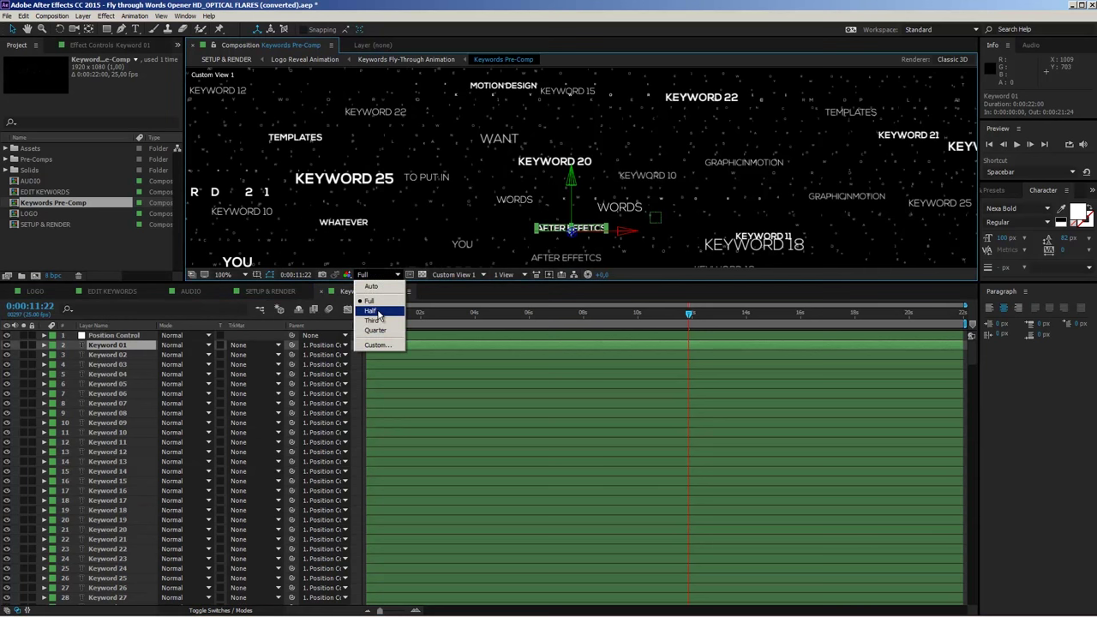
{"action": "left_click", "coordinate": [371, 310]}
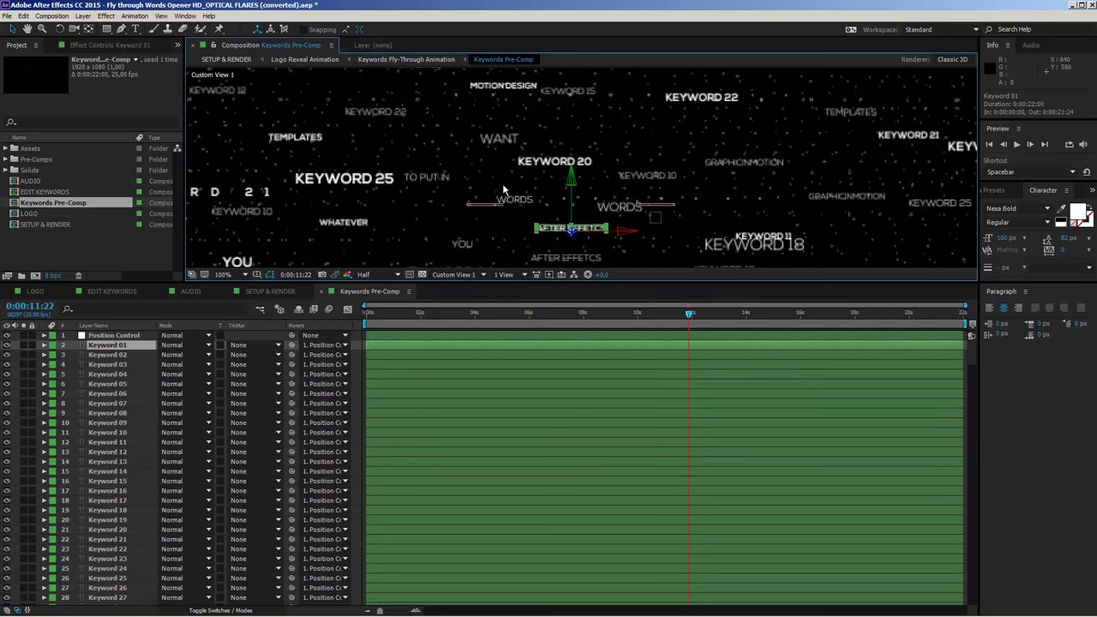
{"action": "key", "text": "comma"}
{"action": "key", "text": "comma"}
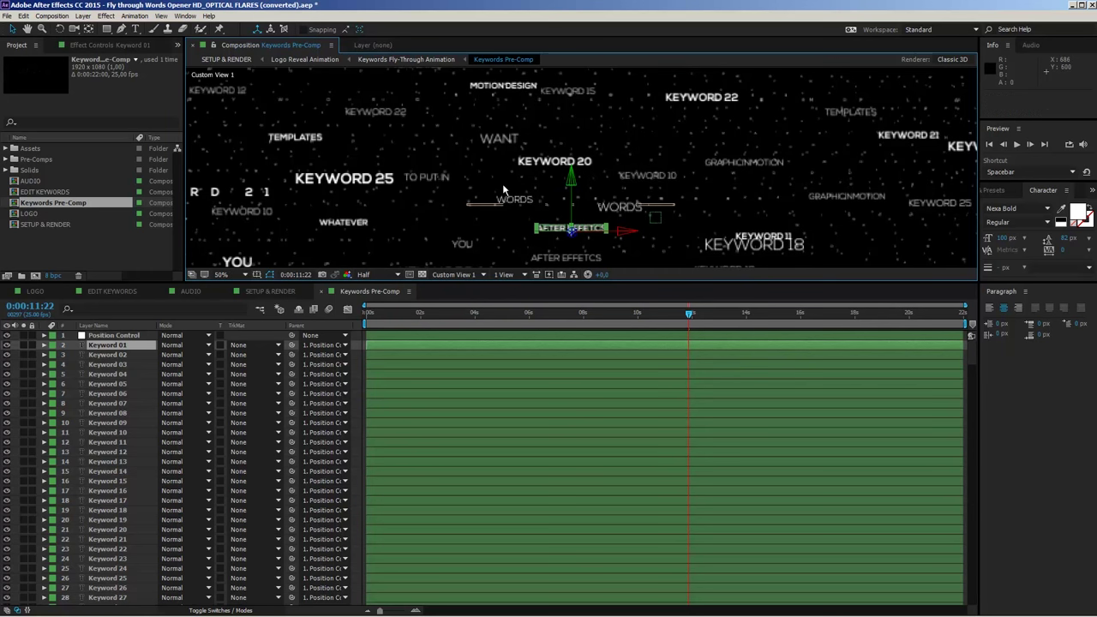
Step: Set the font size of the green layers Keyword 01 through Keyword 50 to 120 px and deselect them
{"action": "left_click", "coordinate": [107, 345]}
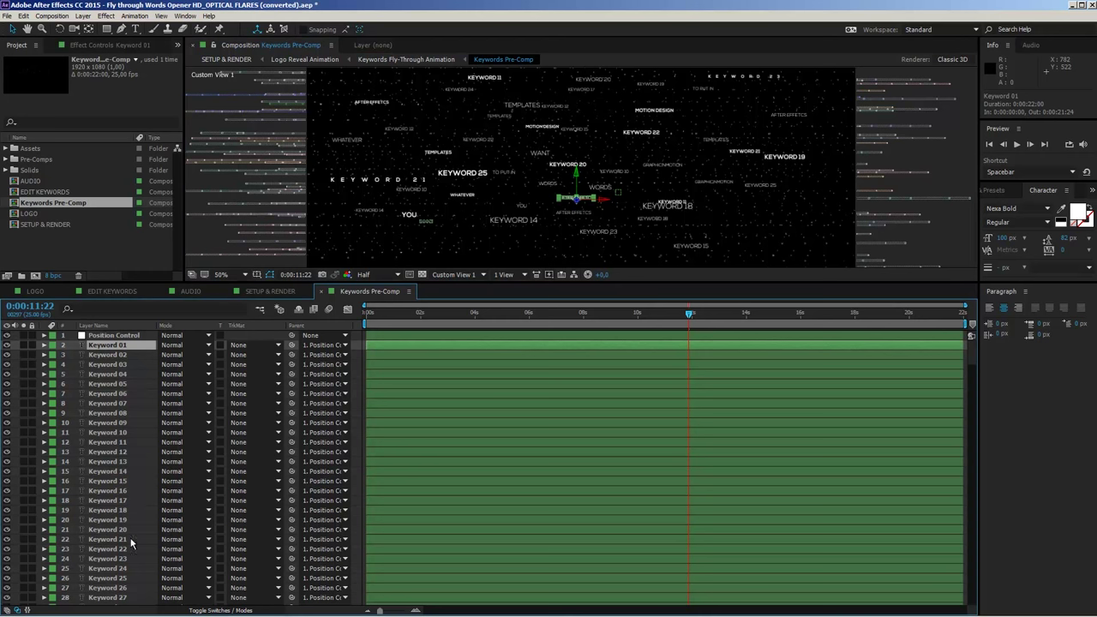
{"action": "scroll", "coordinate": [141, 488], "scroll_direction": "down", "scroll_amount": 7}
{"action": "scroll", "coordinate": [127, 582], "scroll_direction": "down", "scroll_amount": 5}
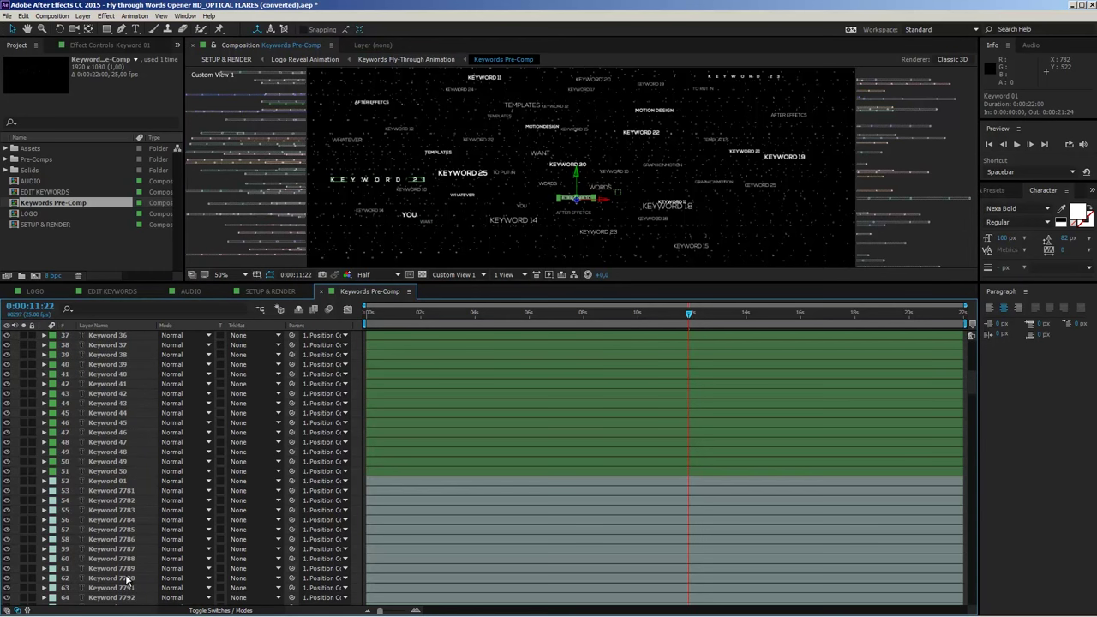
{"action": "left_click", "coordinate": [118, 476], "text": "shift"}
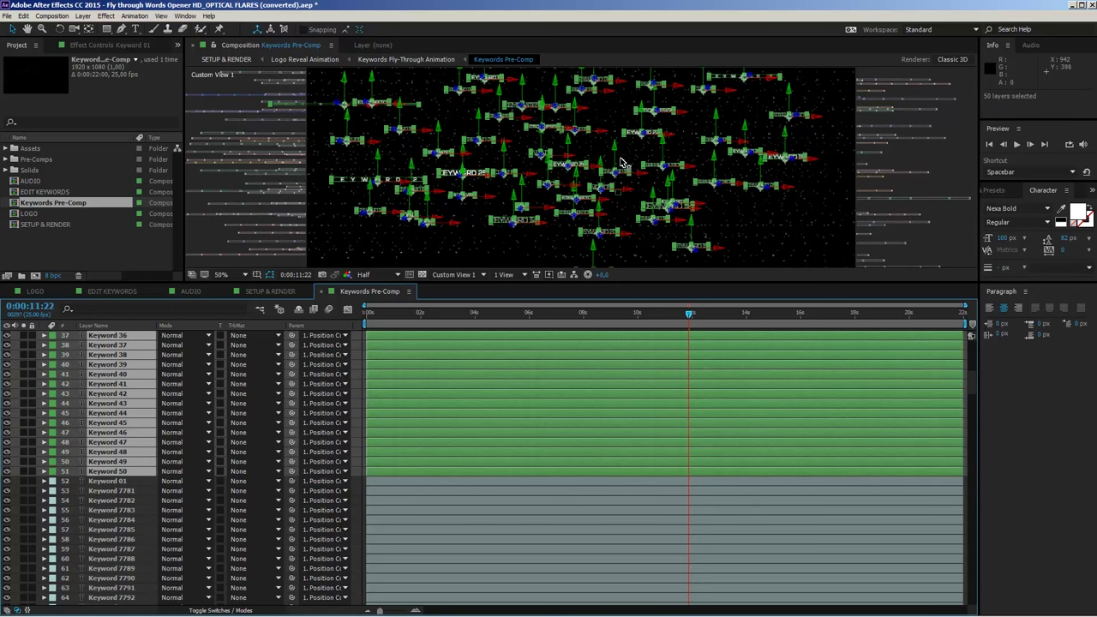
{"action": "left_click", "coordinate": [1003, 237]}
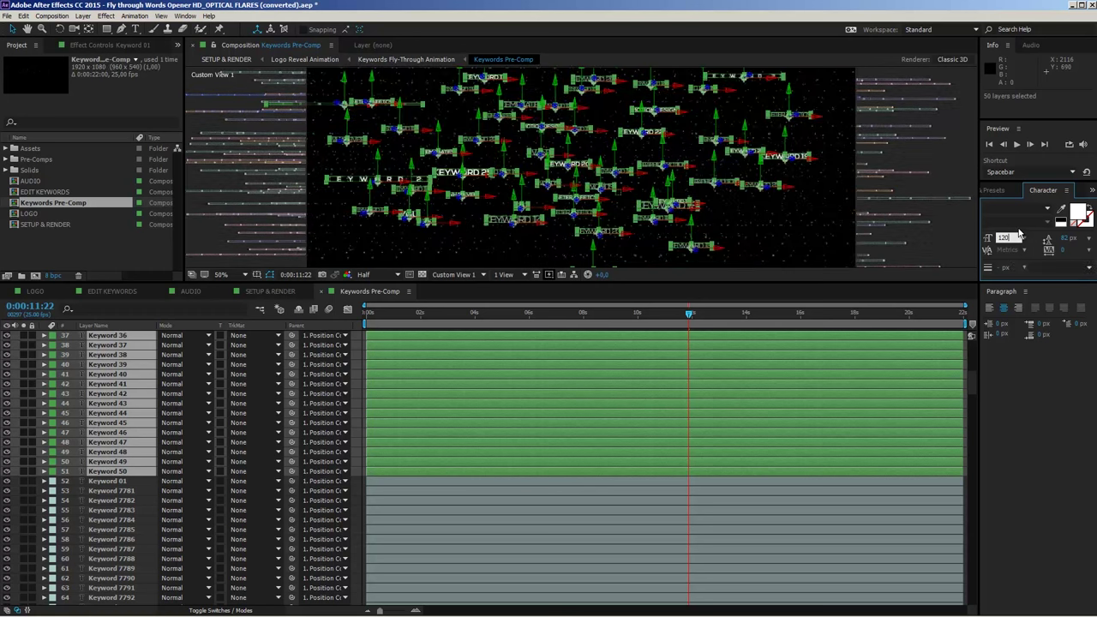
{"action": "left_click", "coordinate": [1017, 235]}
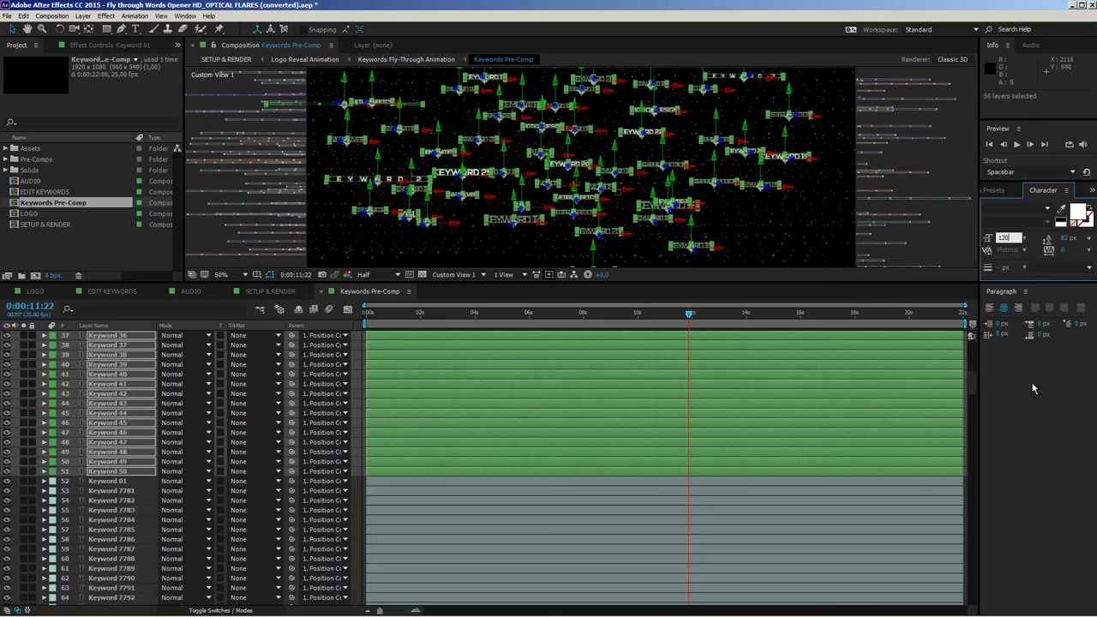
{"action": "left_click", "coordinate": [1036, 400]}
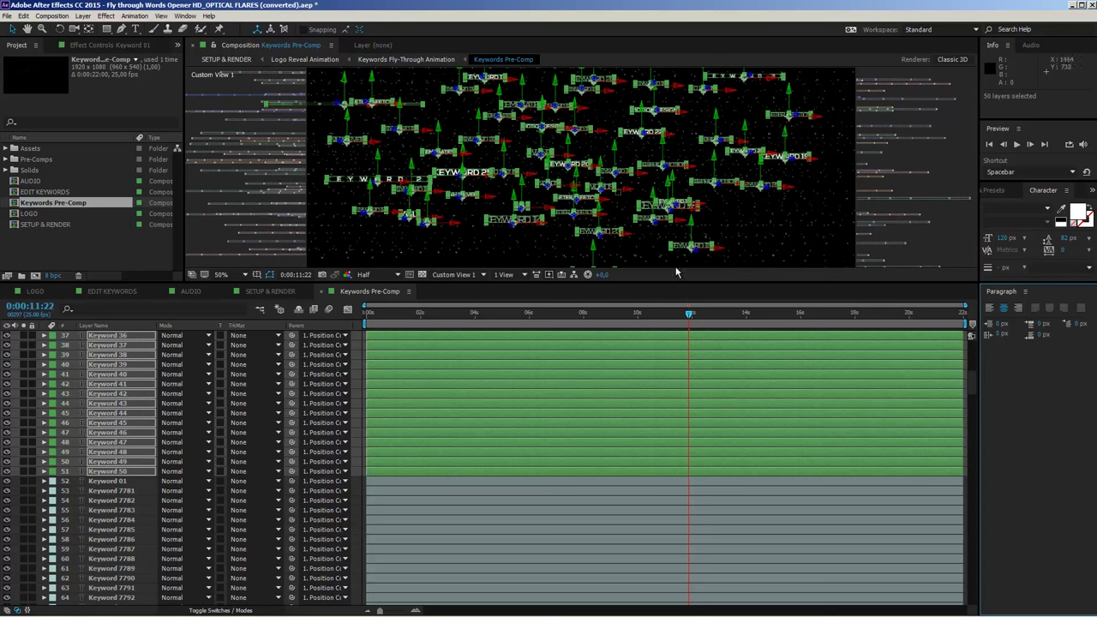
{"action": "left_click", "coordinate": [541, 478]}
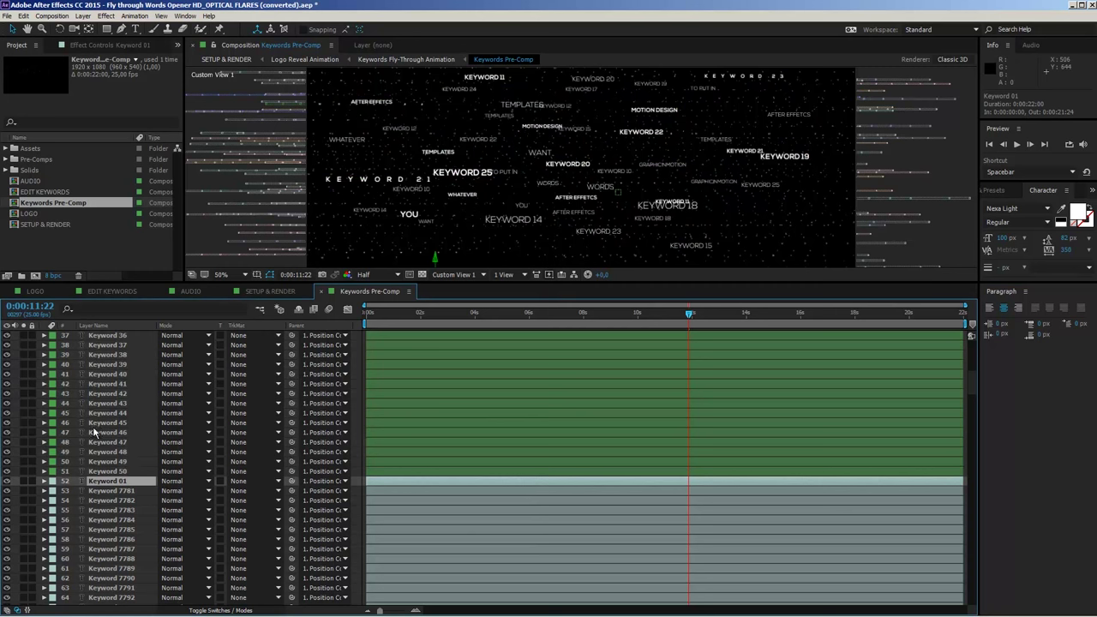
Step: Set the font size of the green layers Keyword 01 through Keyword 50 back to 100 px
{"action": "left_click", "coordinate": [114, 473]}
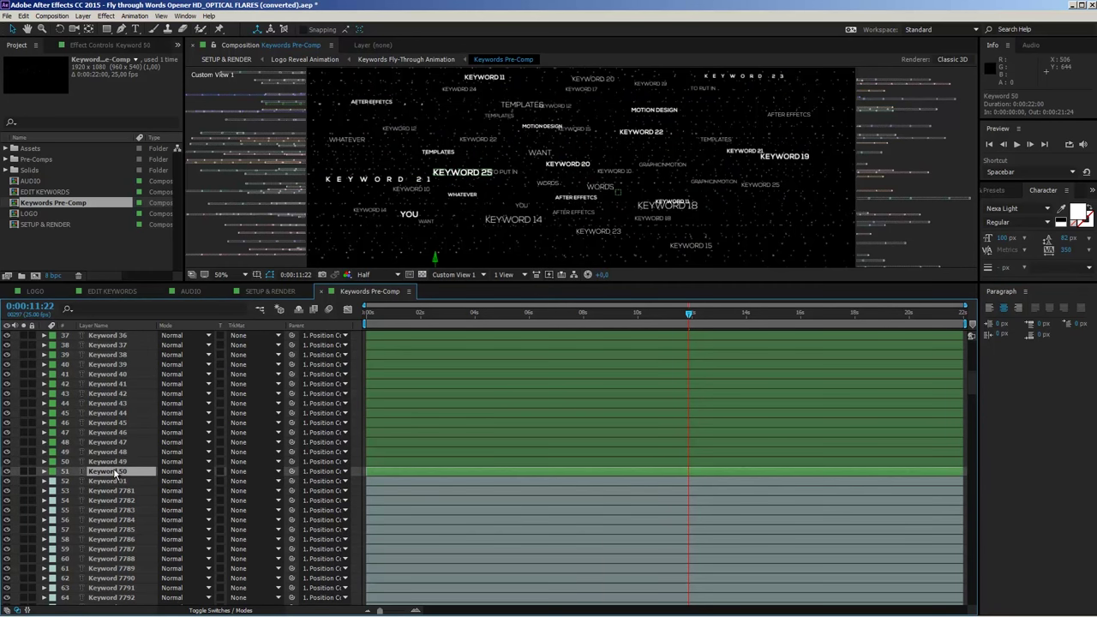
{"action": "scroll", "coordinate": [115, 473], "scroll_direction": "up", "scroll_amount": 10}
{"action": "scroll", "coordinate": [119, 358], "scroll_direction": "up", "scroll_amount": 1}
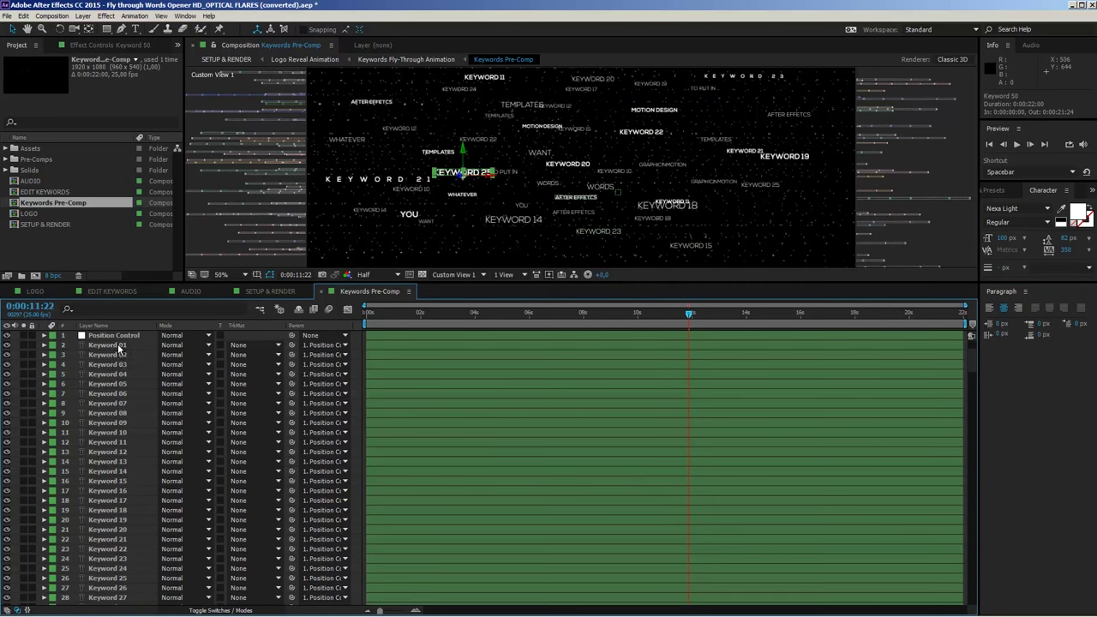
{"action": "left_click", "coordinate": [118, 345], "text": "shift"}
{"action": "left_click", "coordinate": [1005, 240]}
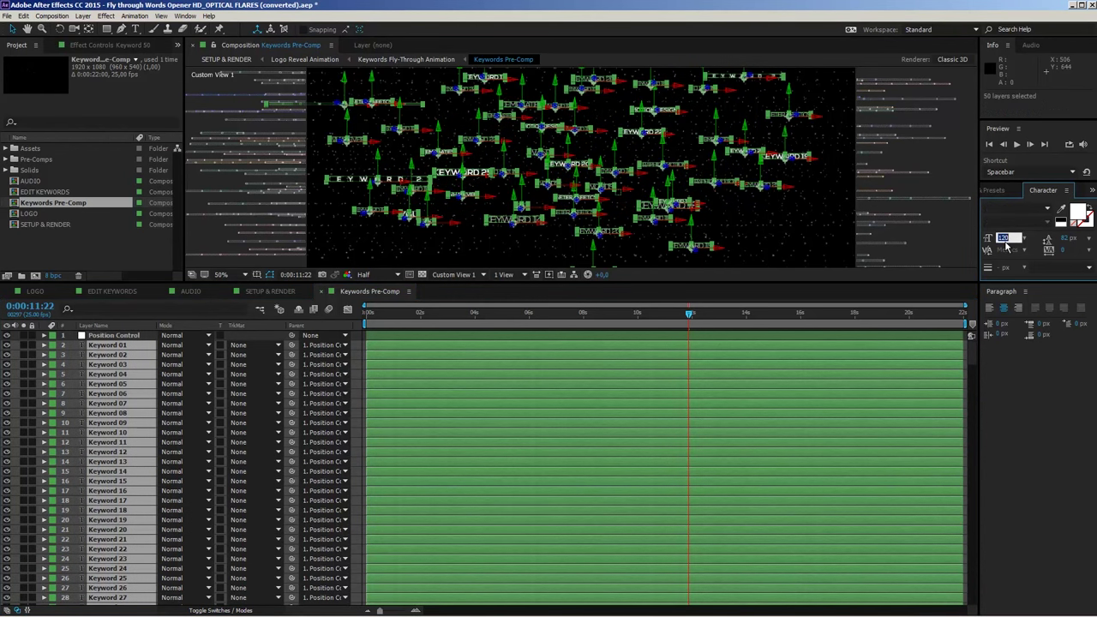
{"action": "type", "text": "10"}
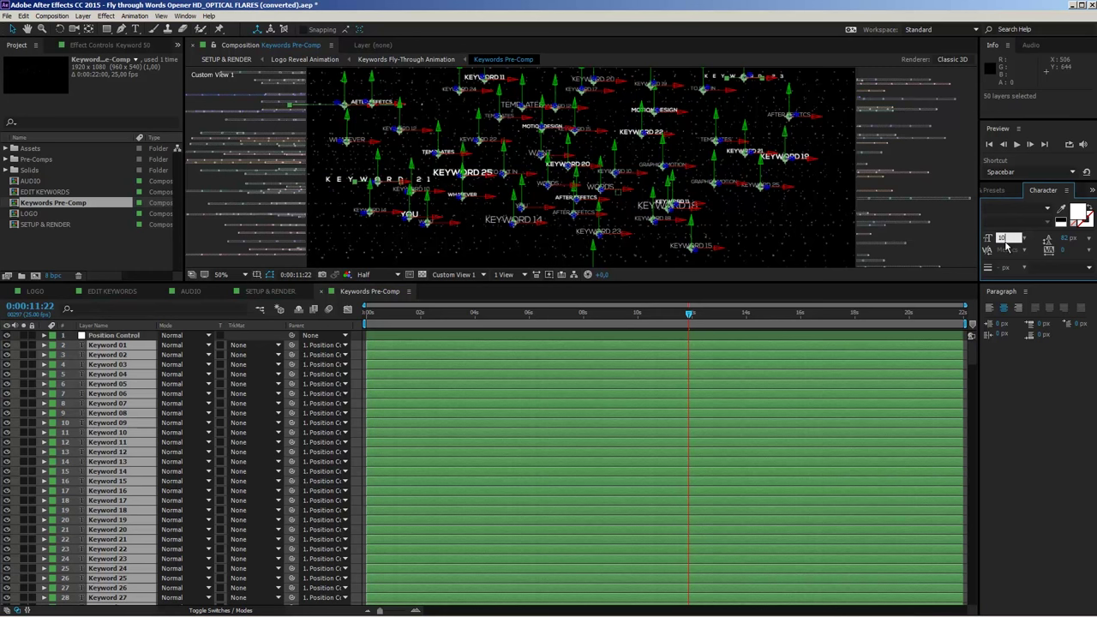
{"action": "type", "text": "0"}
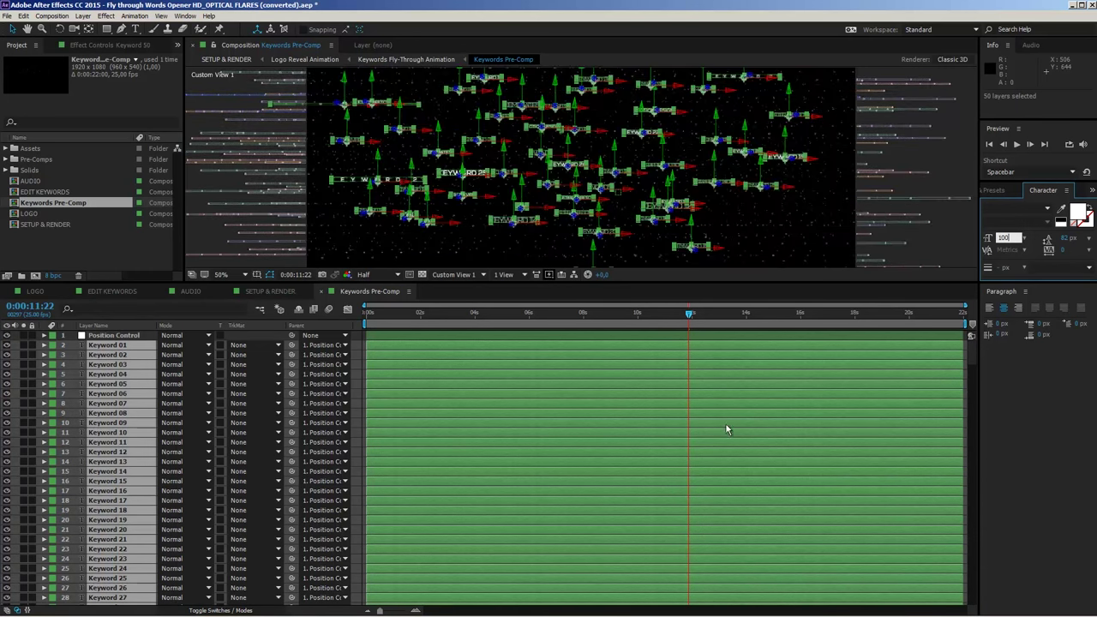
{"action": "left_click", "coordinate": [497, 335]}
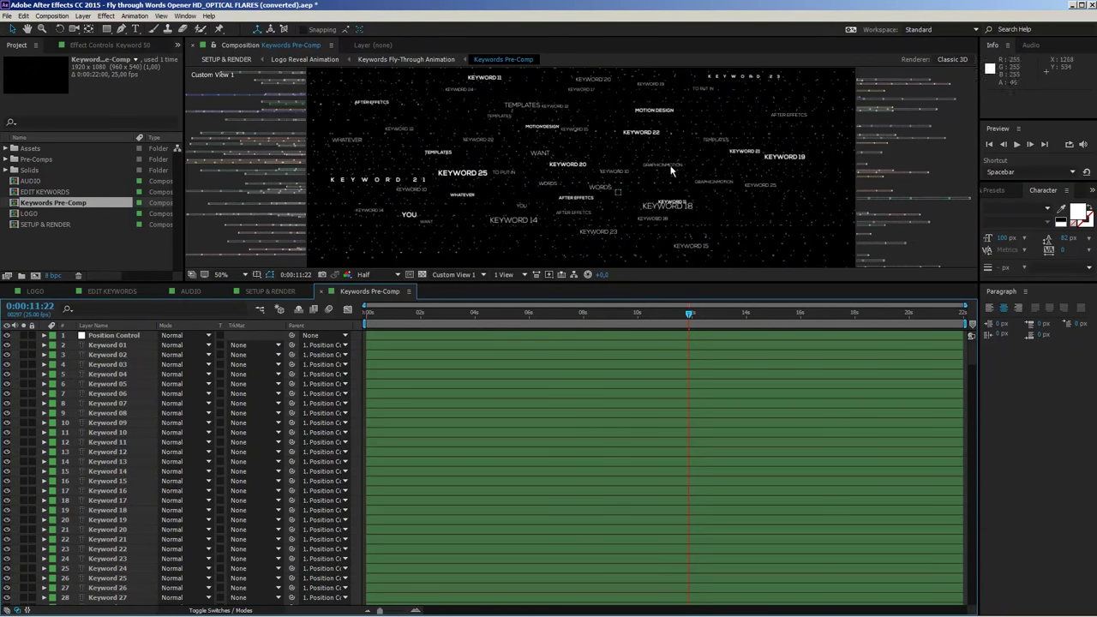
Step: Identify the GRAPHICINMOTION layer in EDIT KEYWORDS and set the matching Keyword 04 layer in Keywords Pre-Comp to the Nexa Bold font
{"action": "left_click", "coordinate": [110, 292]}
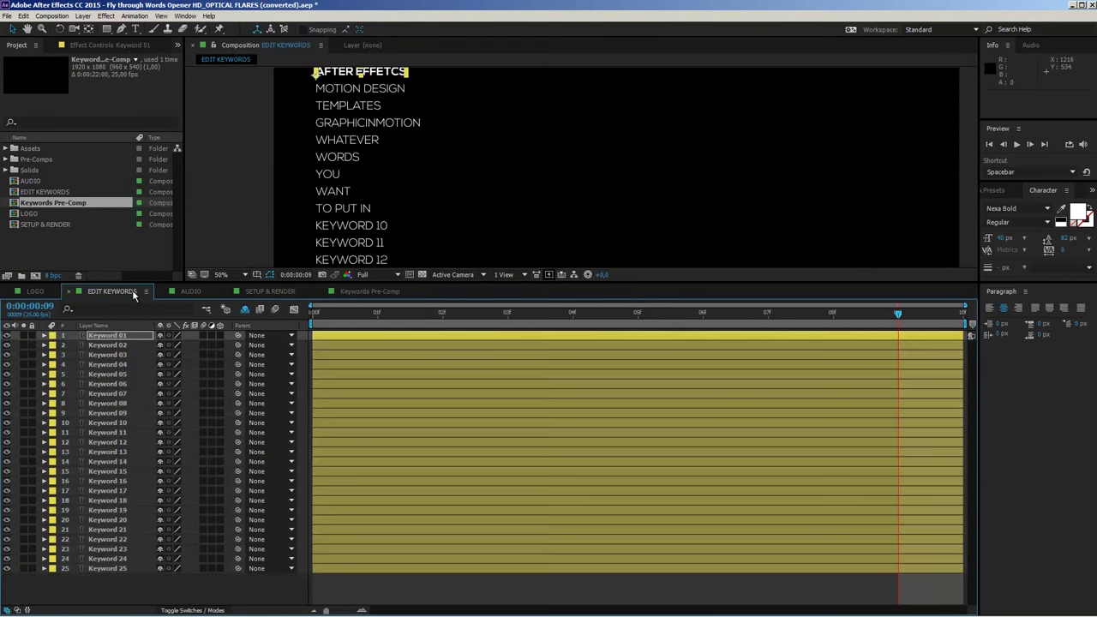
{"action": "left_click", "coordinate": [377, 129]}
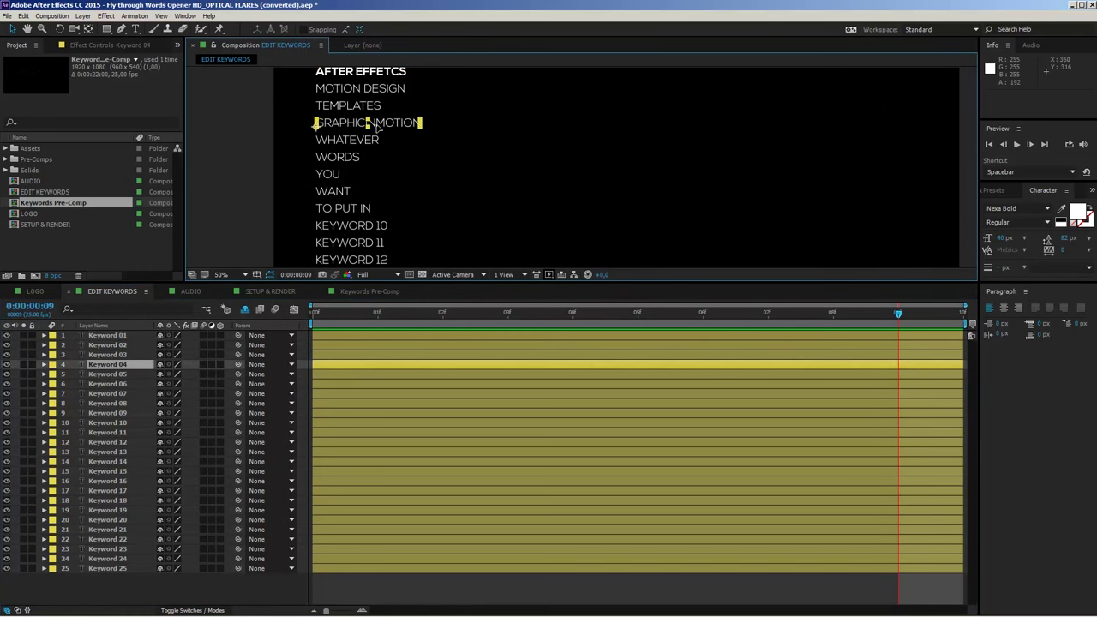
{"action": "left_click", "coordinate": [369, 291]}
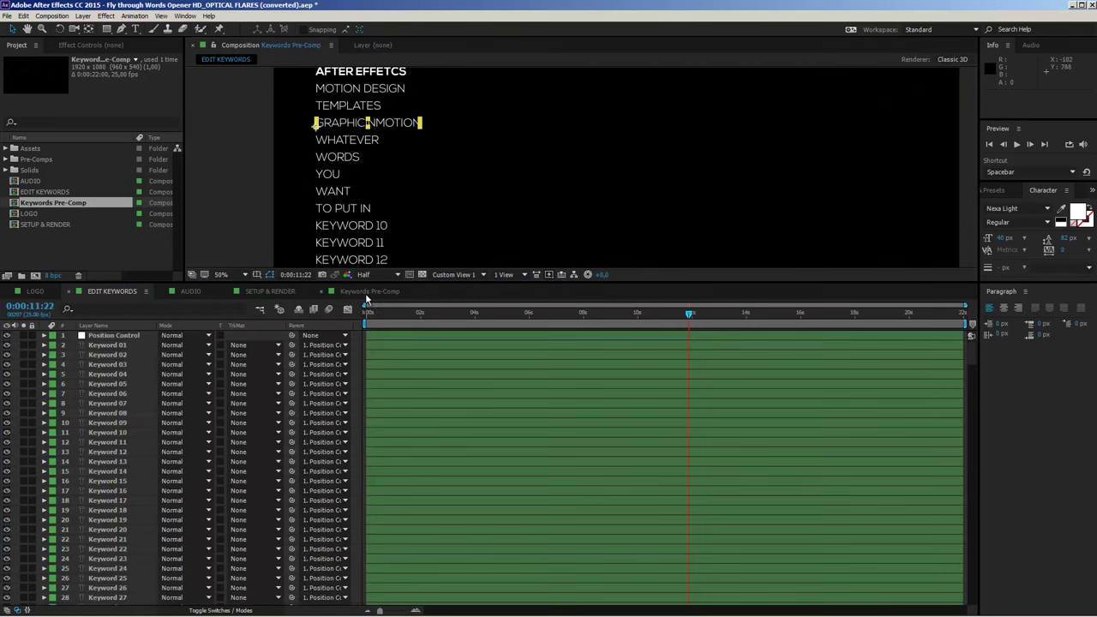
{"action": "left_click", "coordinate": [119, 375]}
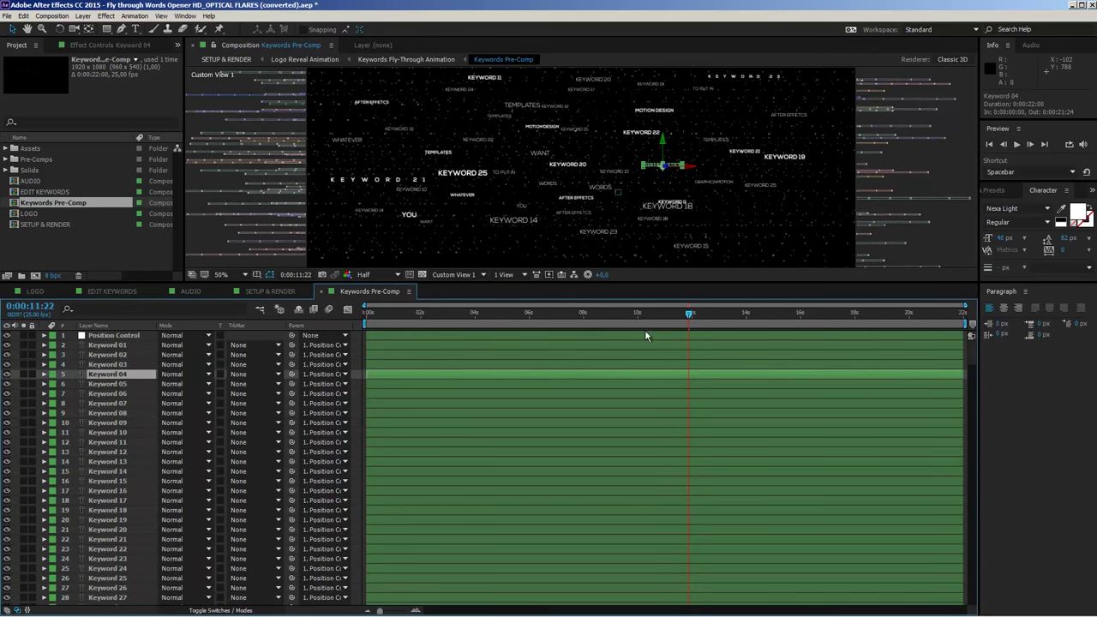
{"action": "left_click", "coordinate": [1020, 208]}
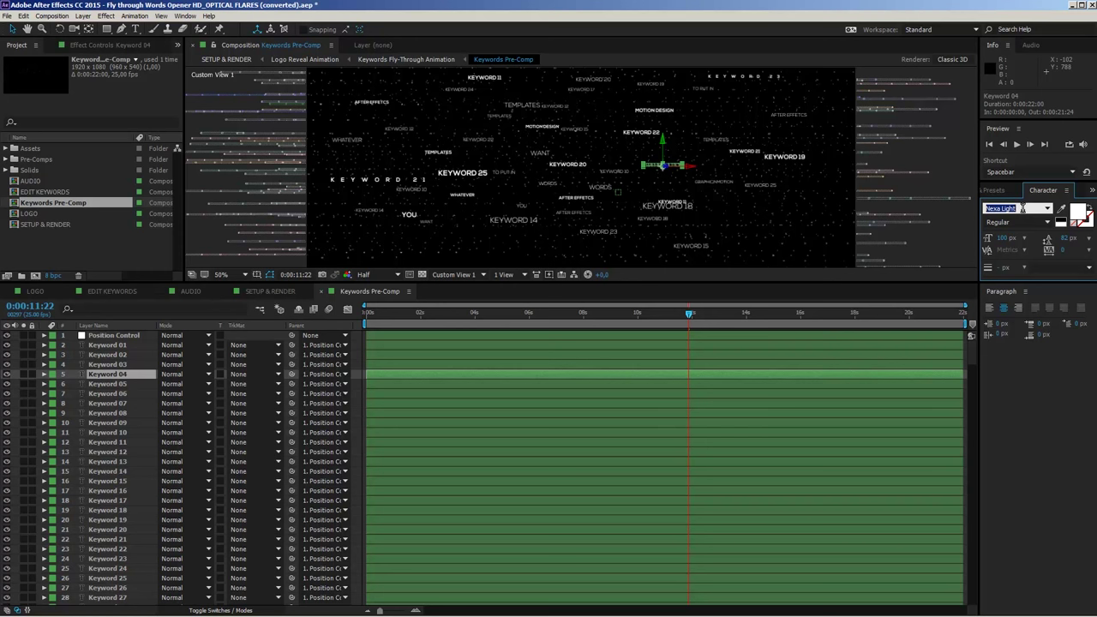
{"action": "type", "text": "Nexa Bold"}
{"action": "left_click", "coordinate": [1012, 409]}
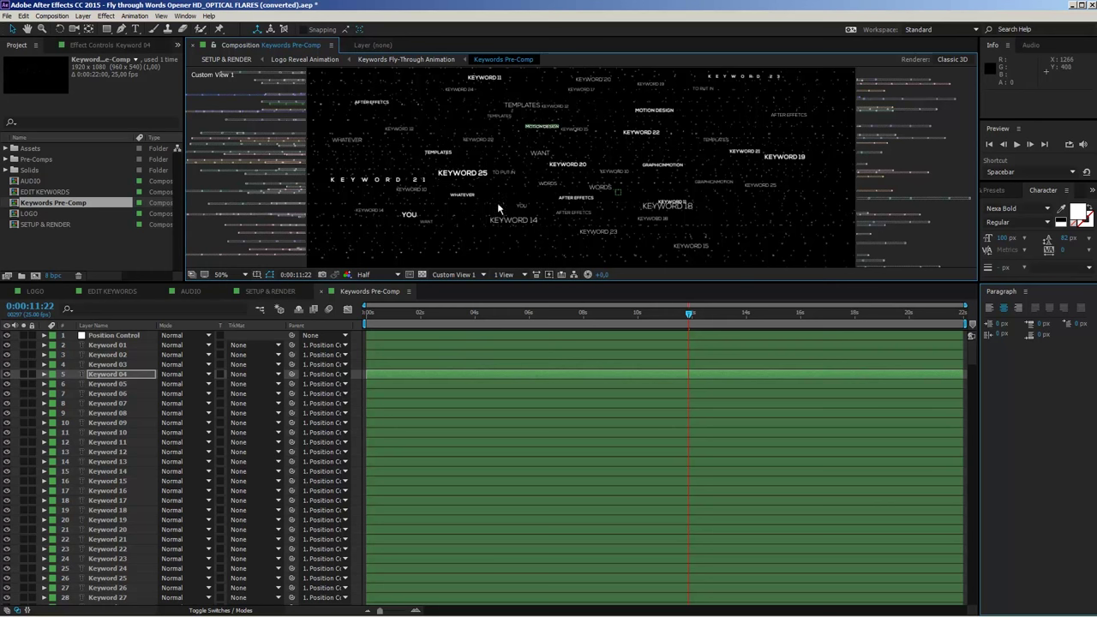
Step: Inspect the second colour-labelled group by selecting its layers from Keyword 01 (layer 52) through Keyword 7829
{"action": "left_click", "coordinate": [107, 344]}
{"action": "scroll", "coordinate": [112, 518], "scroll_direction": "down", "scroll_amount": 5}
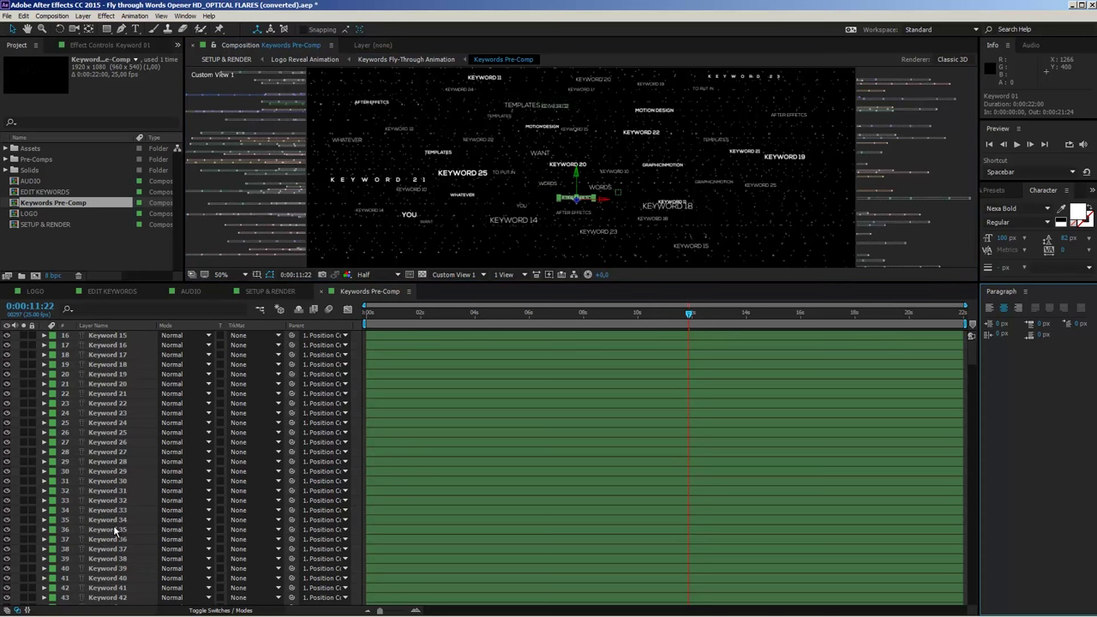
{"action": "scroll", "coordinate": [114, 531], "scroll_direction": "down", "scroll_amount": 3}
{"action": "scroll", "coordinate": [114, 531], "scroll_direction": "down", "scroll_amount": 4}
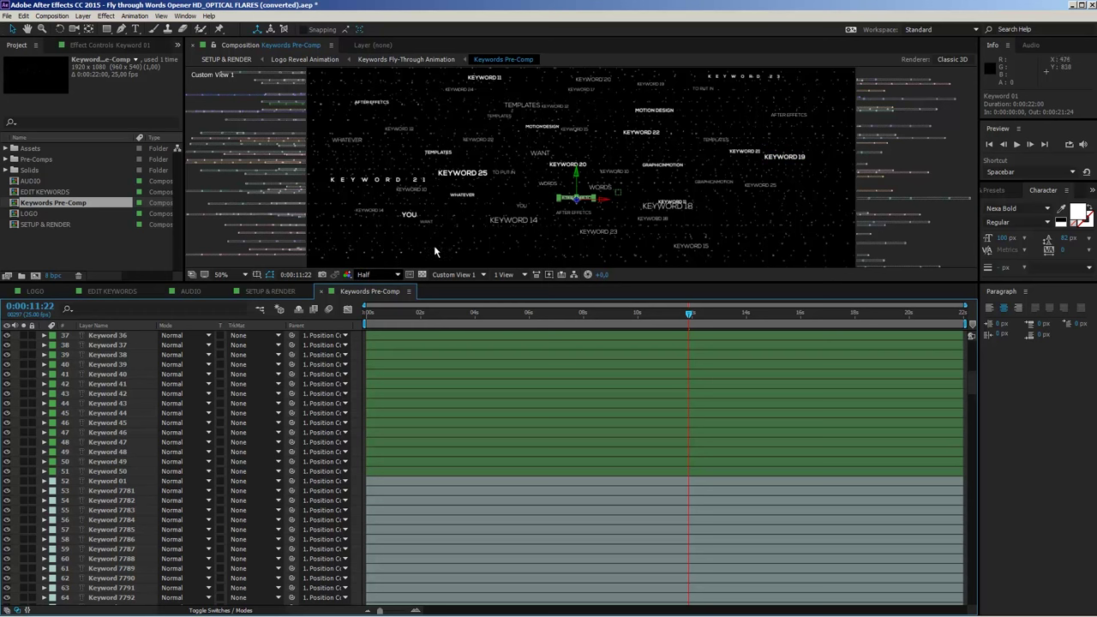
{"action": "left_click", "coordinate": [405, 485]}
{"action": "key", "text": "x"}
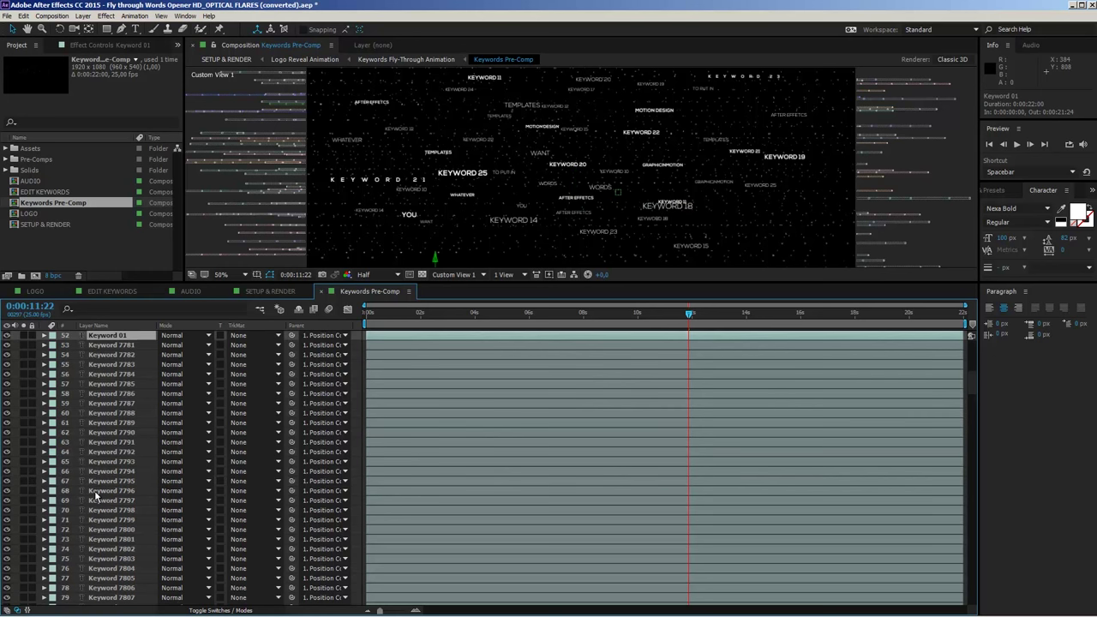
{"action": "left_click", "coordinate": [96, 496]}
{"action": "scroll", "coordinate": [86, 510], "scroll_direction": "down", "scroll_amount": 9}
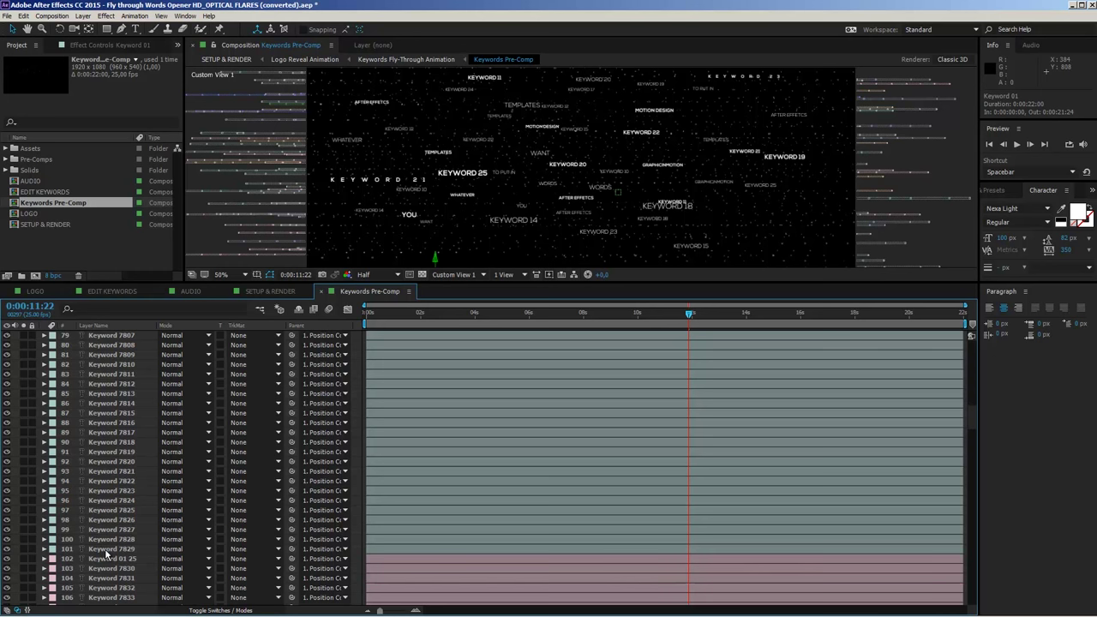
{"action": "left_click", "coordinate": [106, 552], "text": "shift"}
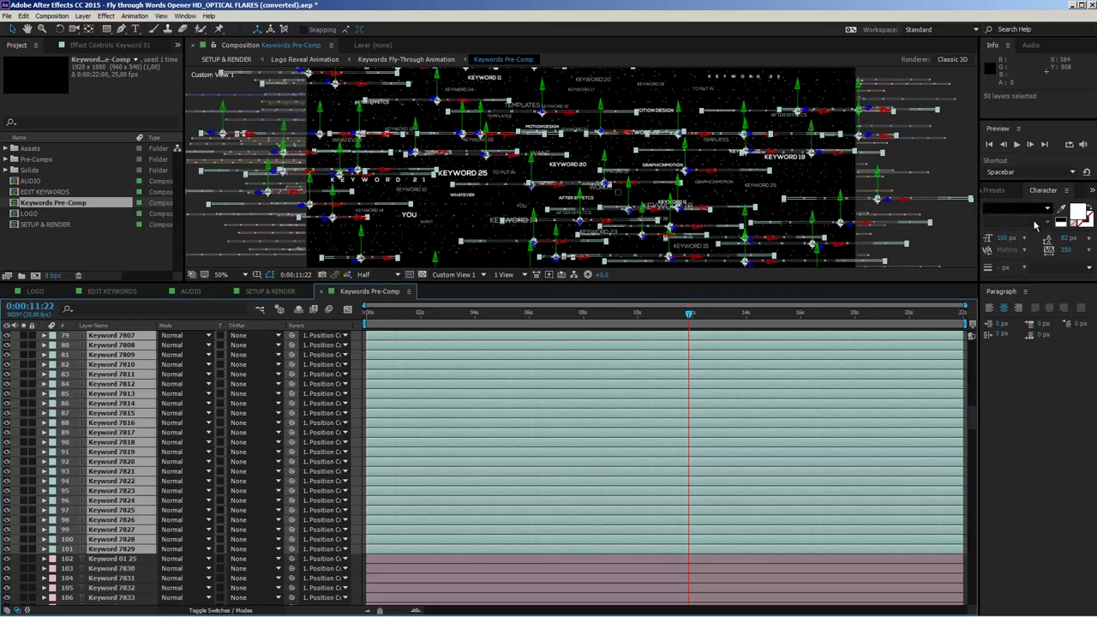
Step: Inspect the pink layer group by selecting its layers from Keyword 01 25 through Keyword 7878
{"action": "left_click", "coordinate": [113, 559]}
{"action": "scroll", "coordinate": [113, 561], "scroll_direction": "down", "scroll_amount": 10}
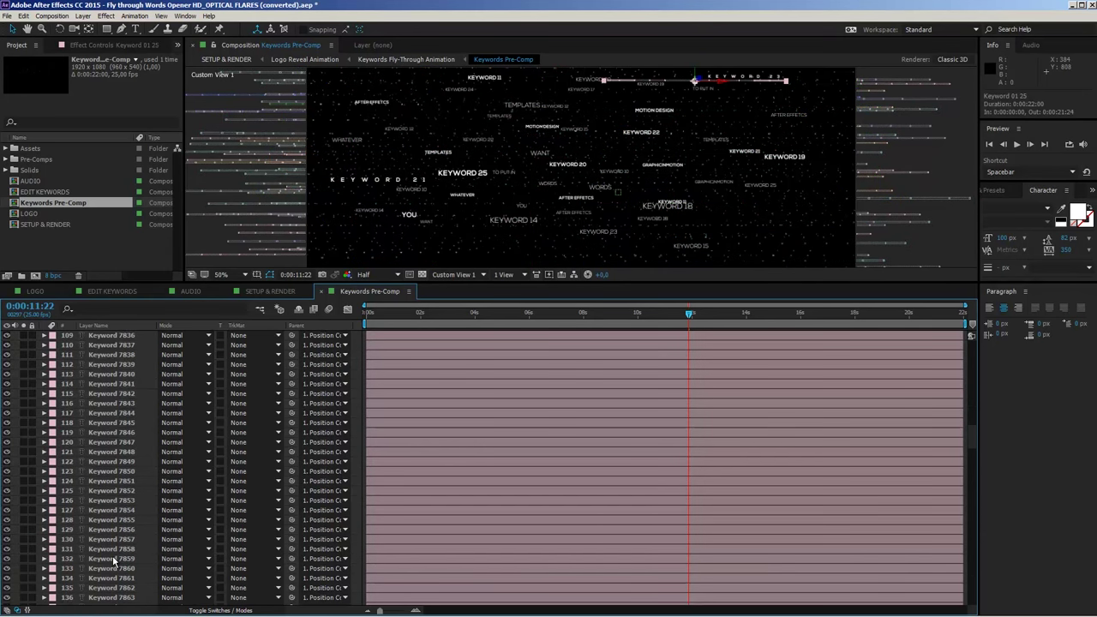
{"action": "scroll", "coordinate": [113, 562], "scroll_direction": "down", "scroll_amount": 10}
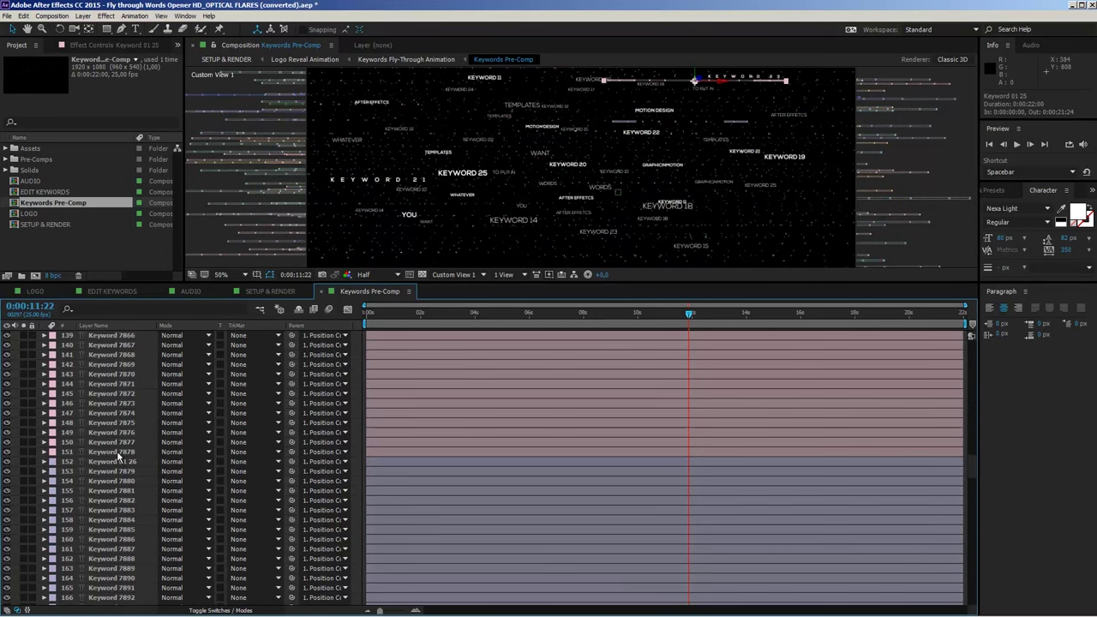
{"action": "left_click", "coordinate": [119, 454], "text": "shift"}
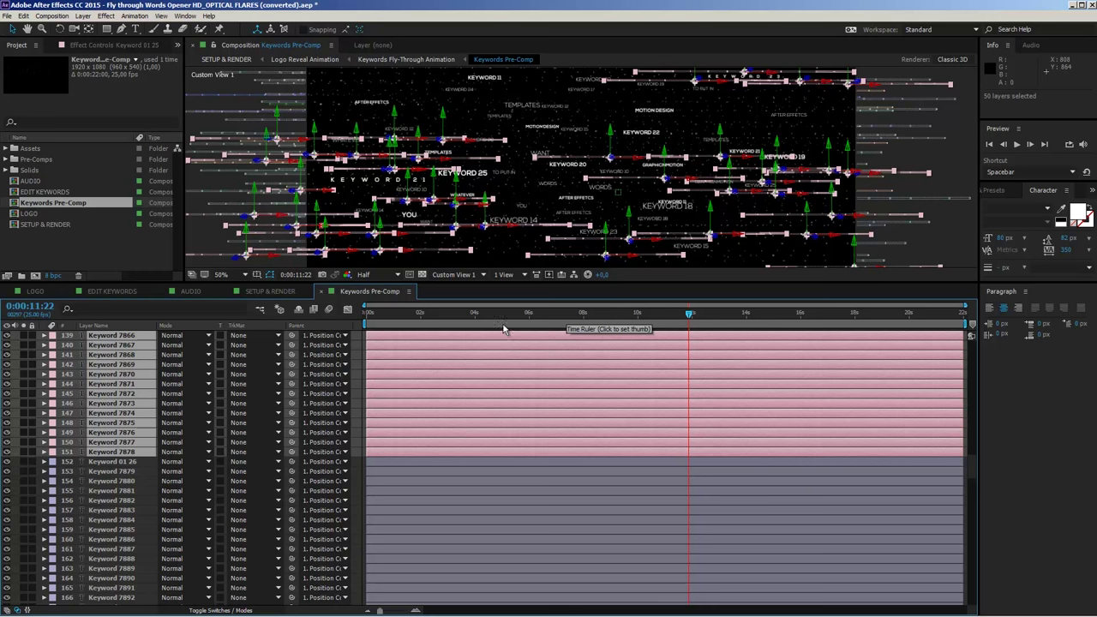
Step: Select the Keyword 01 26 layer and look back over the preceding colour-labelled layer groups
{"action": "left_click", "coordinate": [114, 463]}
{"action": "scroll", "coordinate": [114, 472], "scroll_direction": "up", "scroll_amount": 1}
{"action": "scroll", "coordinate": [114, 471], "scroll_direction": "up", "scroll_amount": 20}
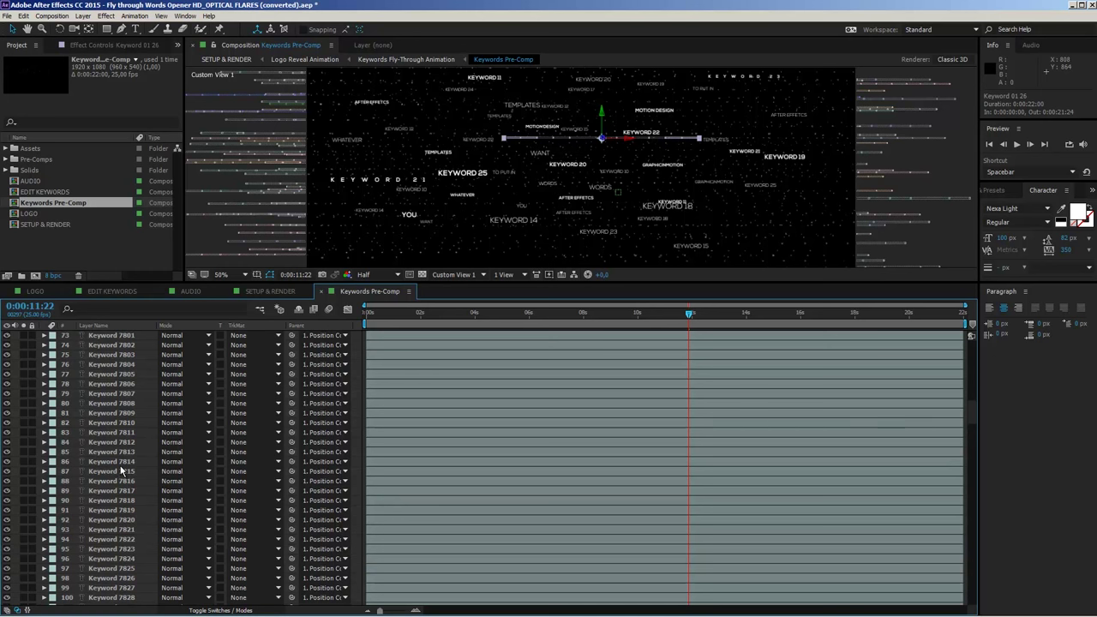
{"action": "scroll", "coordinate": [121, 470], "scroll_direction": "down", "scroll_amount": 8}
{"action": "scroll", "coordinate": [122, 471], "scroll_direction": "down", "scroll_amount": 1}
{"action": "scroll", "coordinate": [115, 365], "scroll_direction": "down", "scroll_amount": 5}
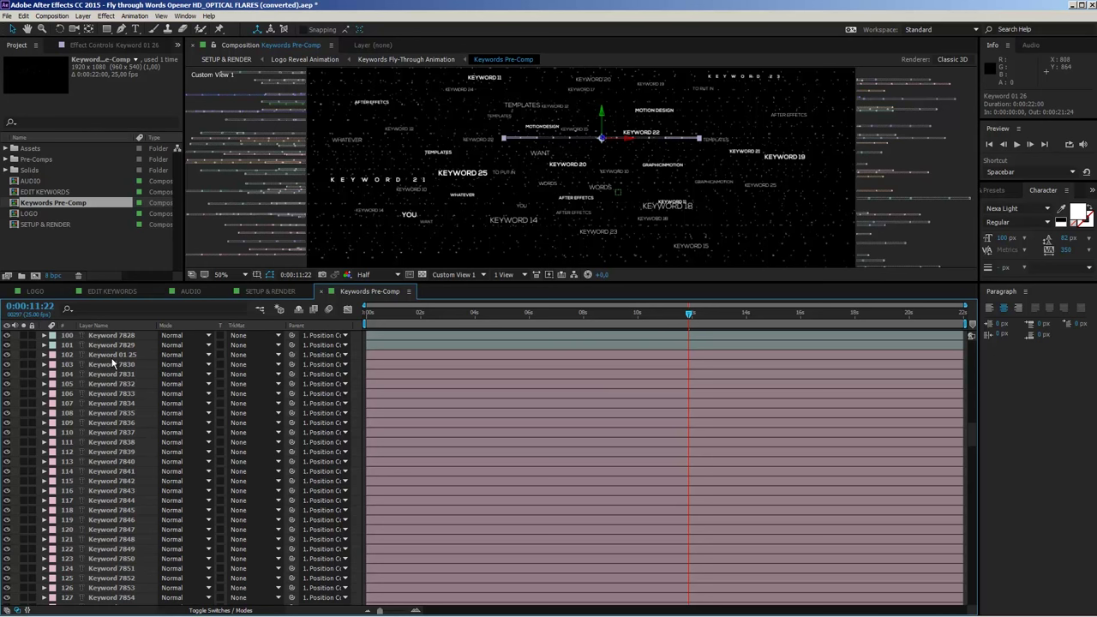
Step: Select all layers from Keyword 01 27 through Keyword 8042 and turn off their visibility
{"action": "scroll", "coordinate": [112, 424], "scroll_direction": "down", "scroll_amount": 20}
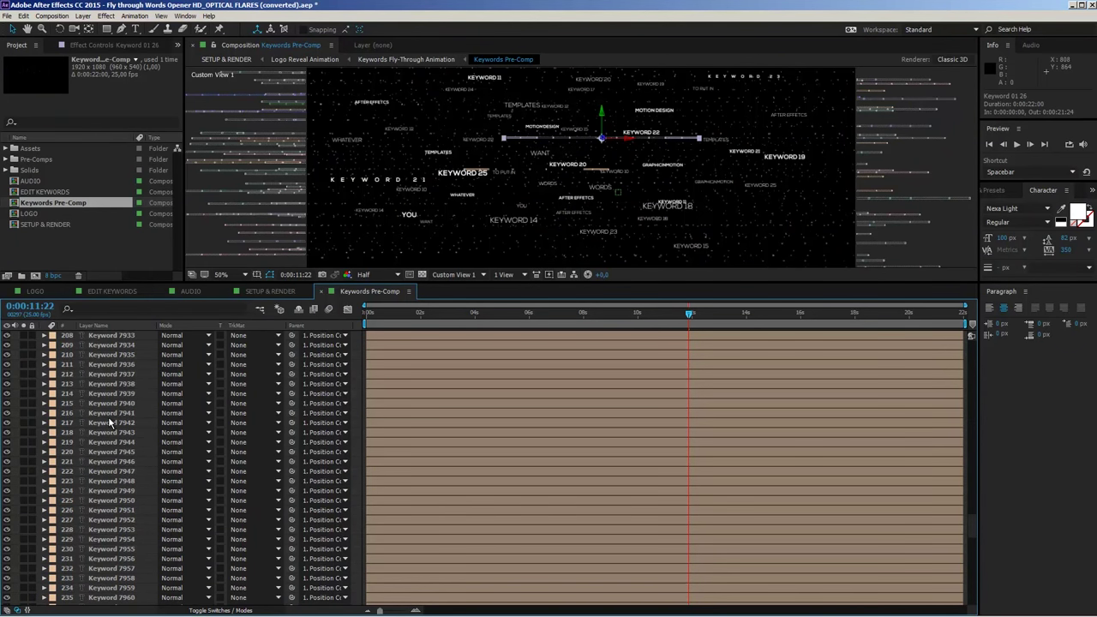
{"action": "scroll", "coordinate": [108, 426], "scroll_direction": "up", "scroll_amount": 12}
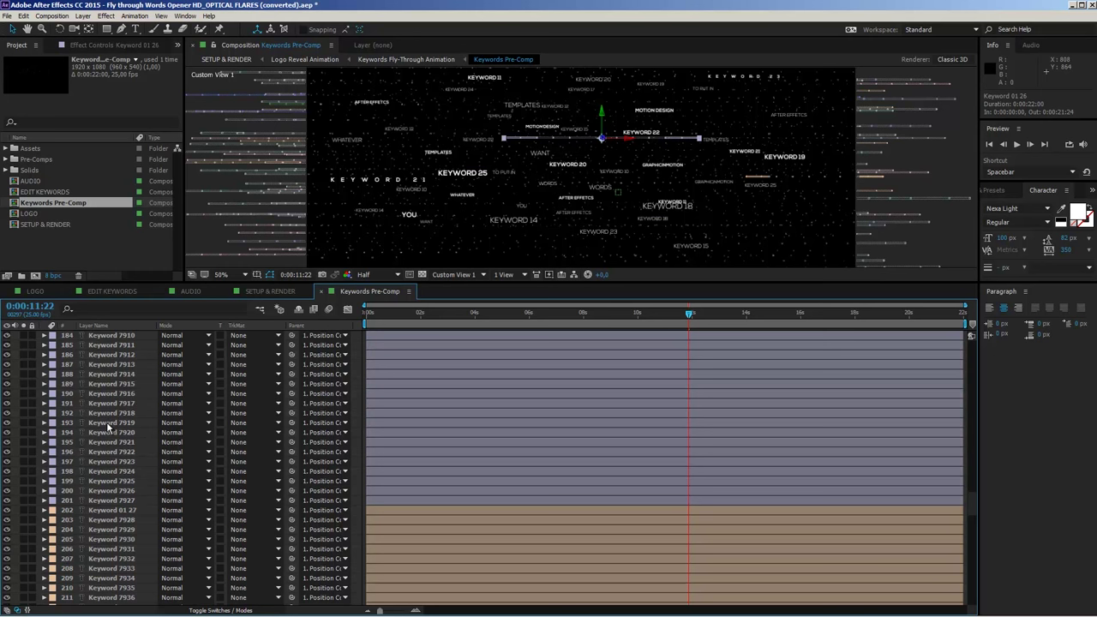
{"action": "left_click", "coordinate": [109, 511]}
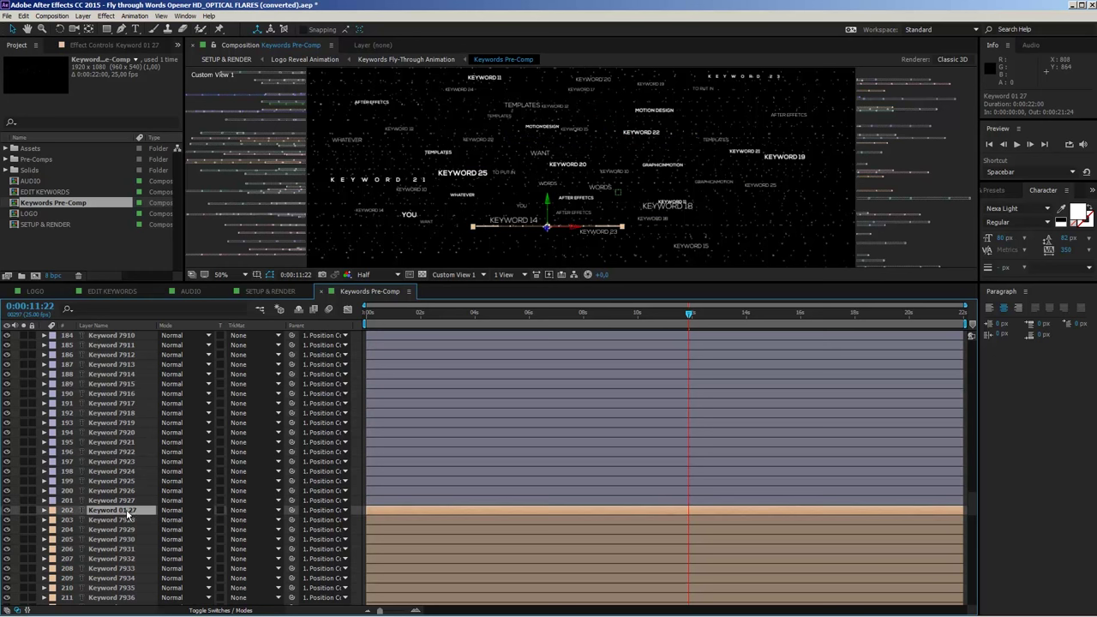
{"action": "scroll", "coordinate": [127, 514], "scroll_direction": "down", "scroll_amount": 20}
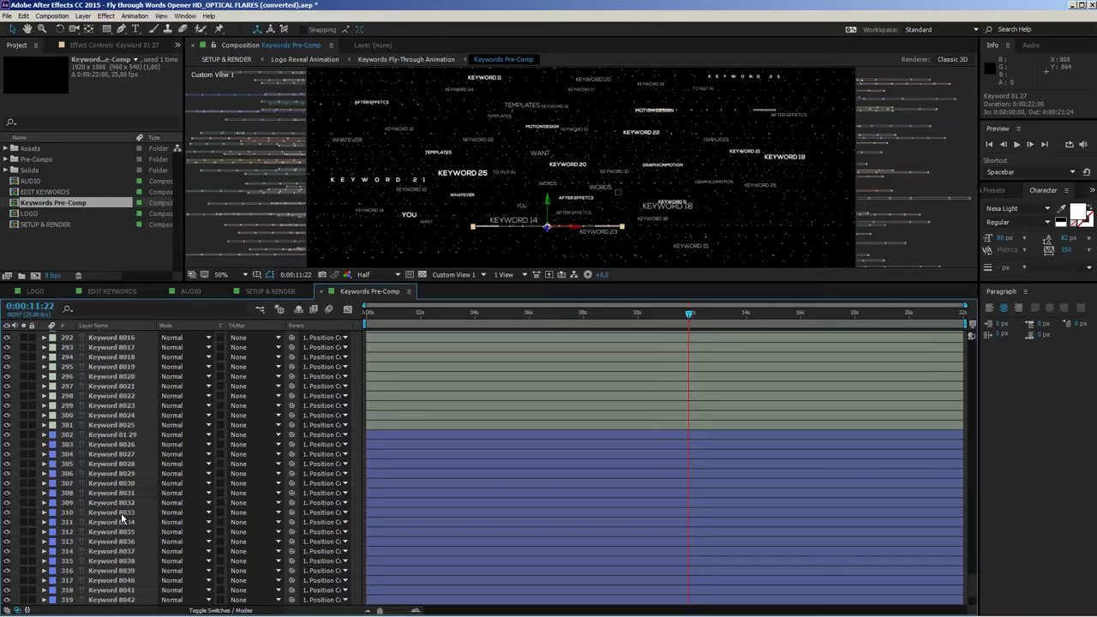
{"action": "left_click", "coordinate": [106, 602], "text": "shift"}
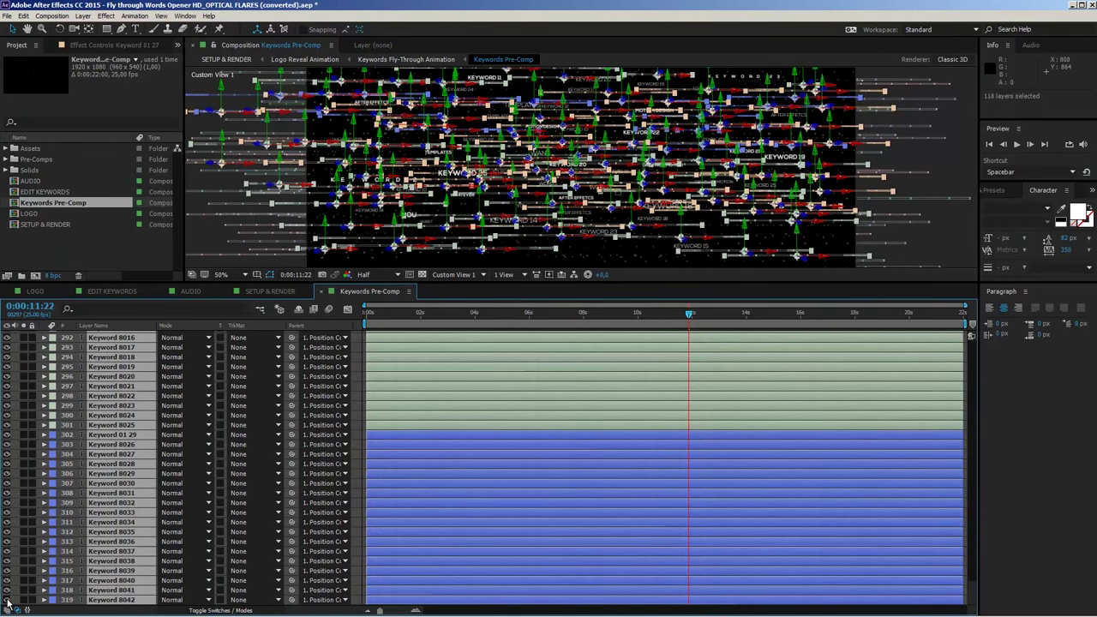
{"action": "left_click_drag", "start_coordinate": [7, 601], "coordinate": [6, 337]}
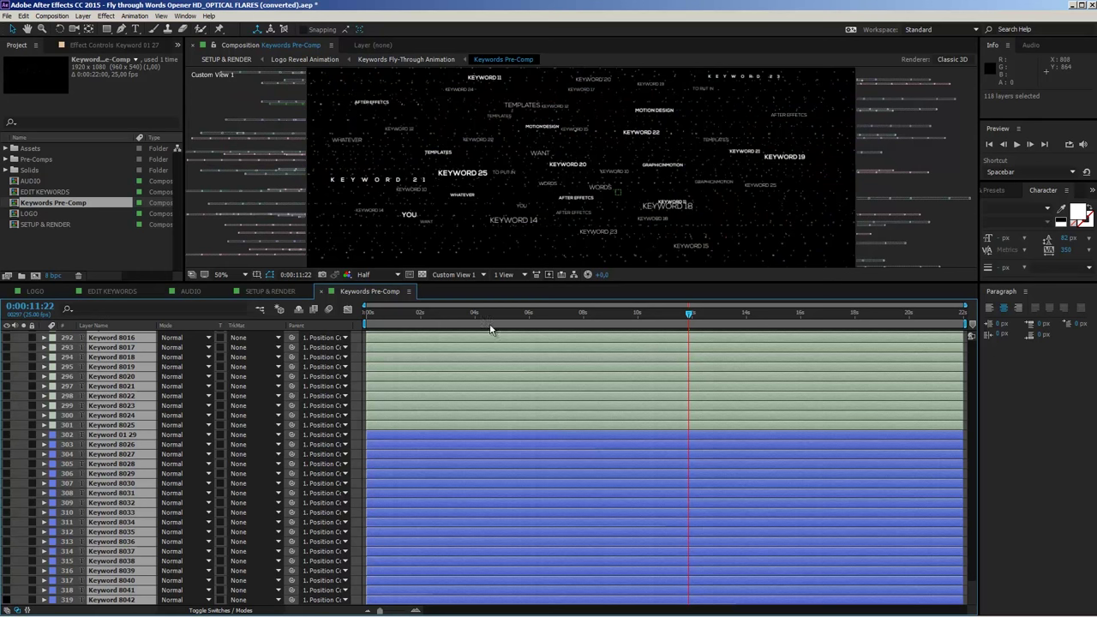
Step: Show the SETUP & RENDER composition at 0:00:09:21 in an enlarged viewer and check the keywords in the full frame
{"action": "left_click", "coordinate": [539, 312]}
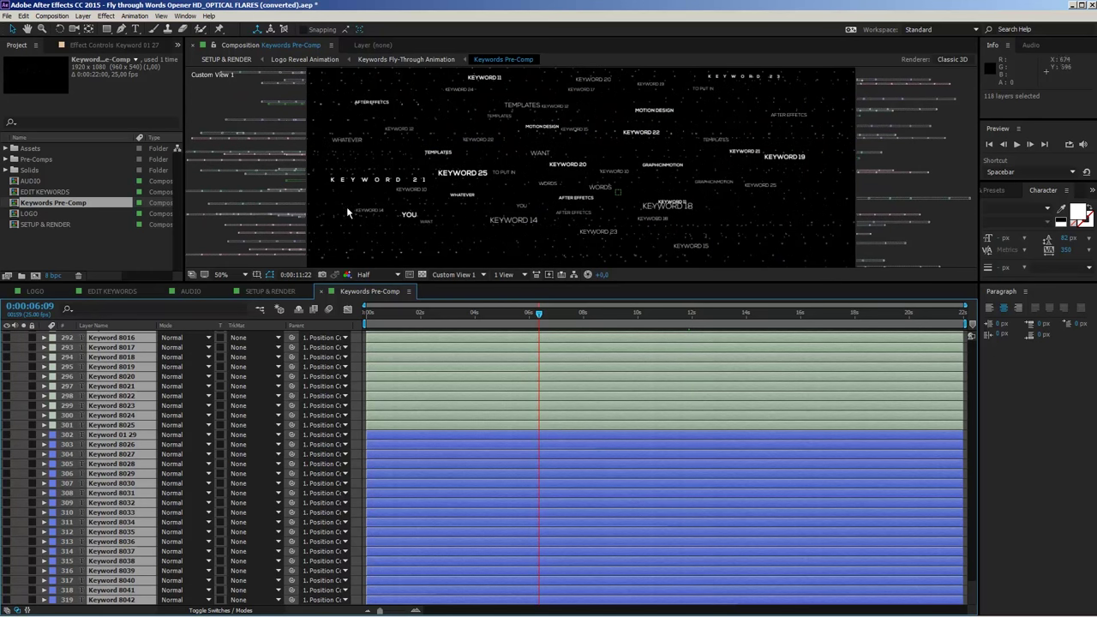
{"action": "left_click", "coordinate": [270, 291]}
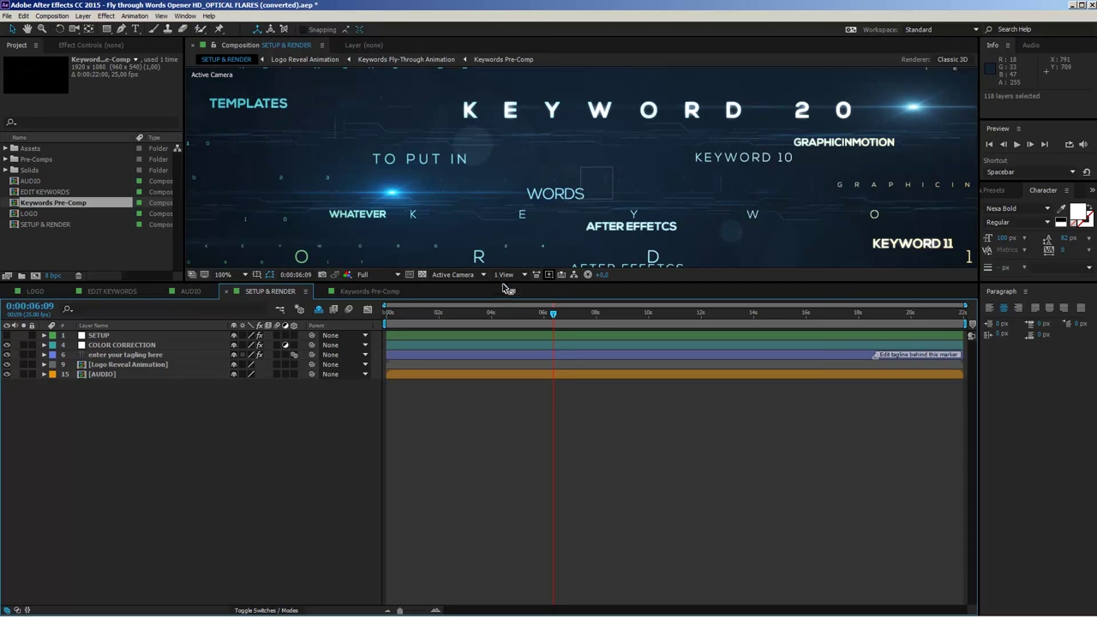
{"action": "left_click_drag", "start_coordinate": [506, 286], "coordinate": [499, 401]}
{"action": "left_click", "coordinate": [645, 431]}
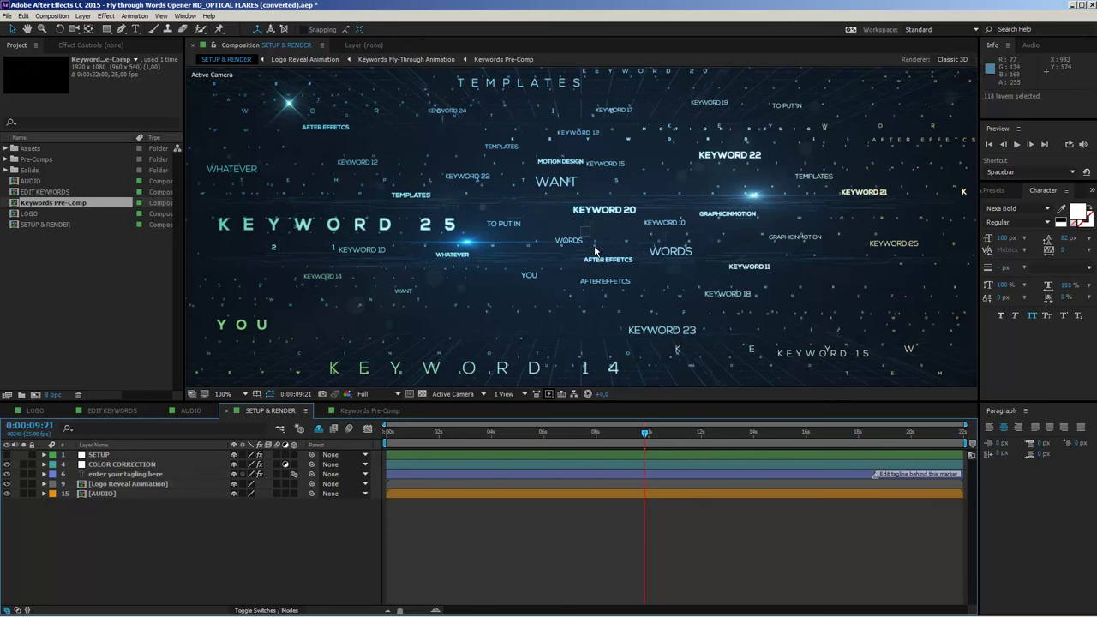
{"action": "key", "text": "comma"}
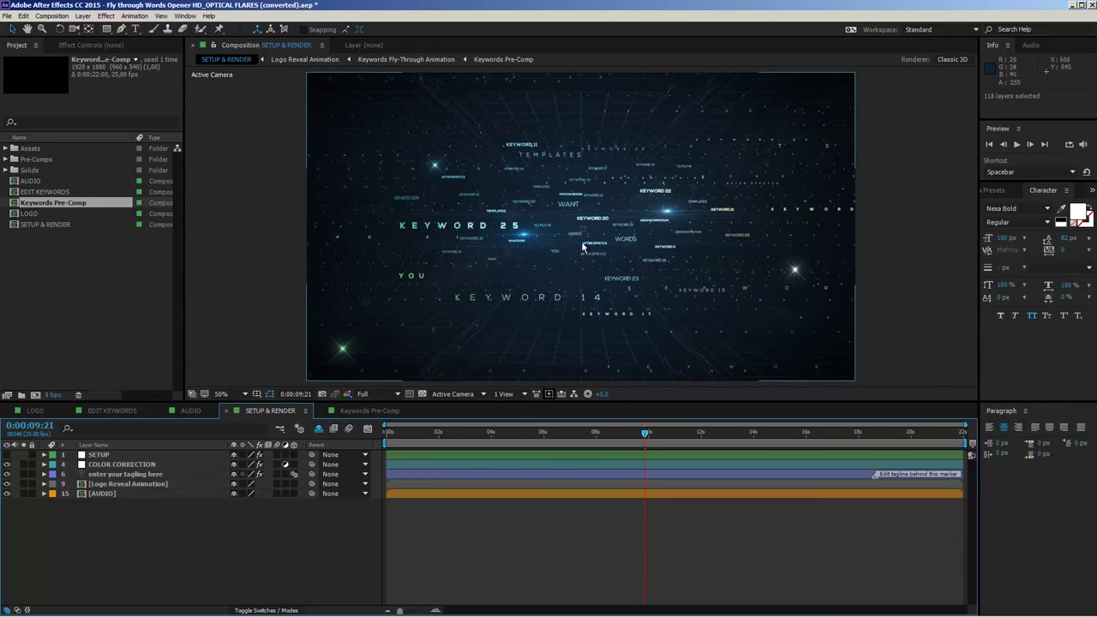
{"action": "key", "text": "period"}
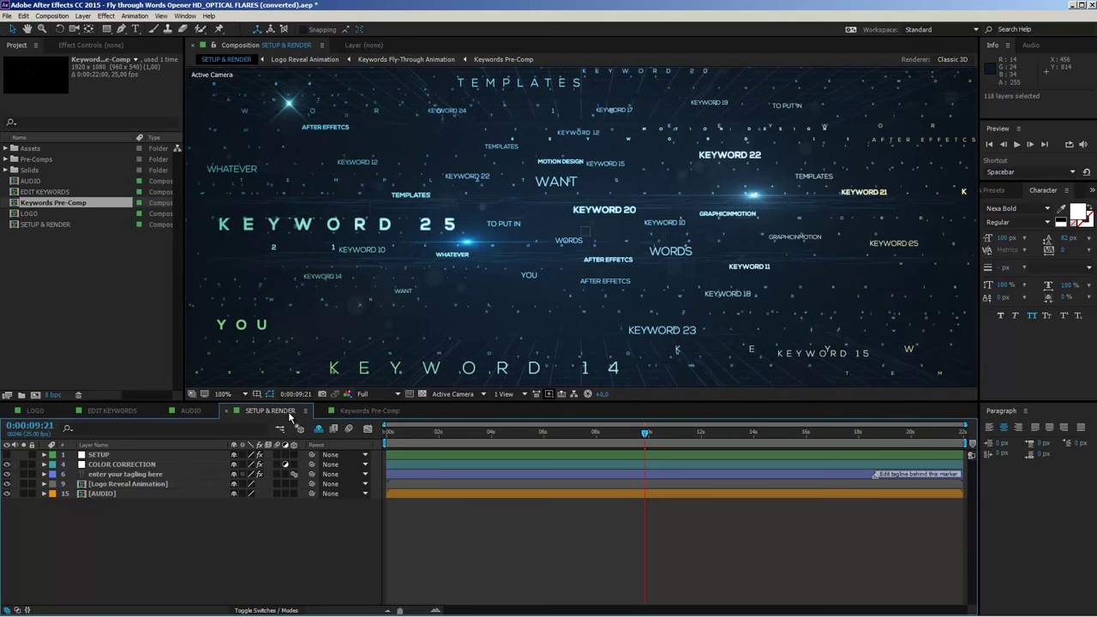
Step: Show the SETUP layer's effect controls and enlarge their area until all colour settings down to Background Color 02 fit
{"action": "left_click", "coordinate": [108, 456]}
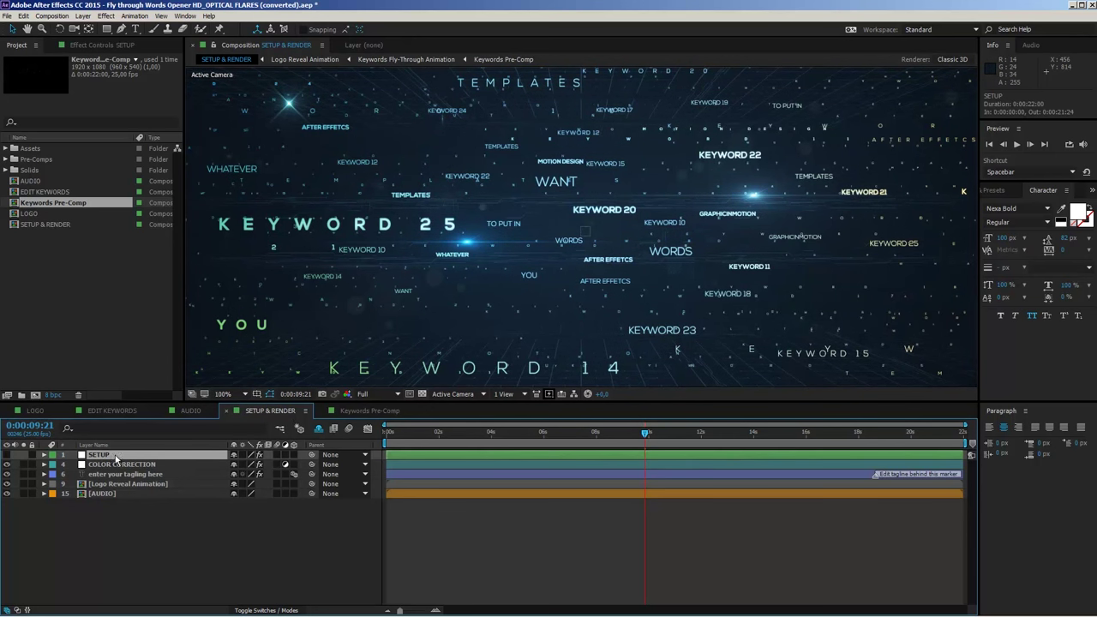
{"action": "left_click", "coordinate": [86, 44]}
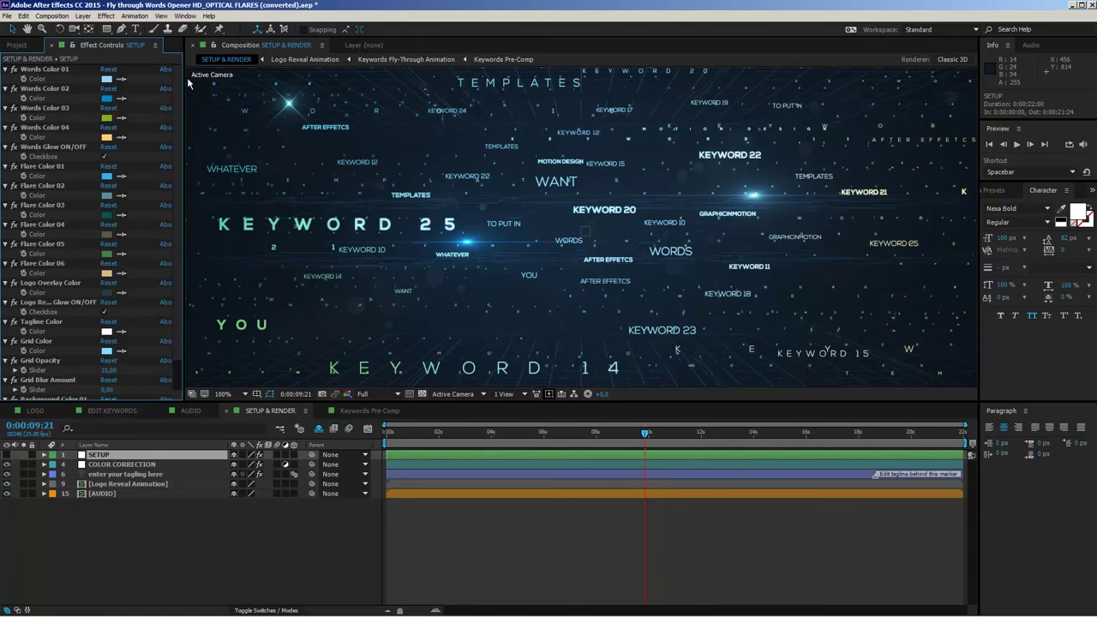
{"action": "left_click_drag", "start_coordinate": [186, 96], "coordinate": [209, 96]}
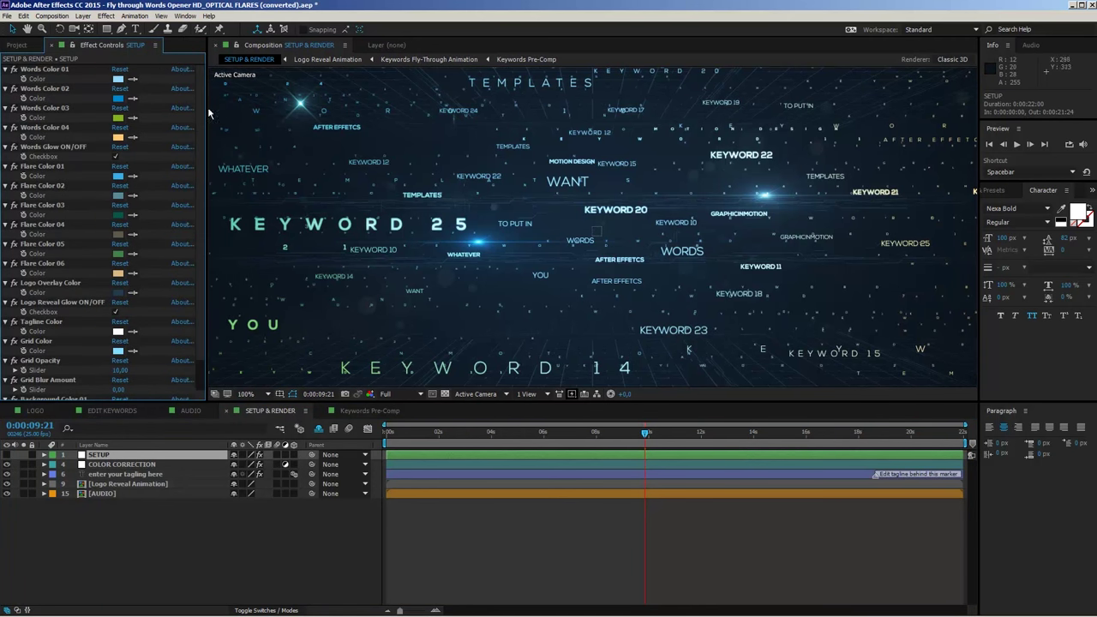
{"action": "left_click_drag", "start_coordinate": [130, 402], "coordinate": [131, 487]}
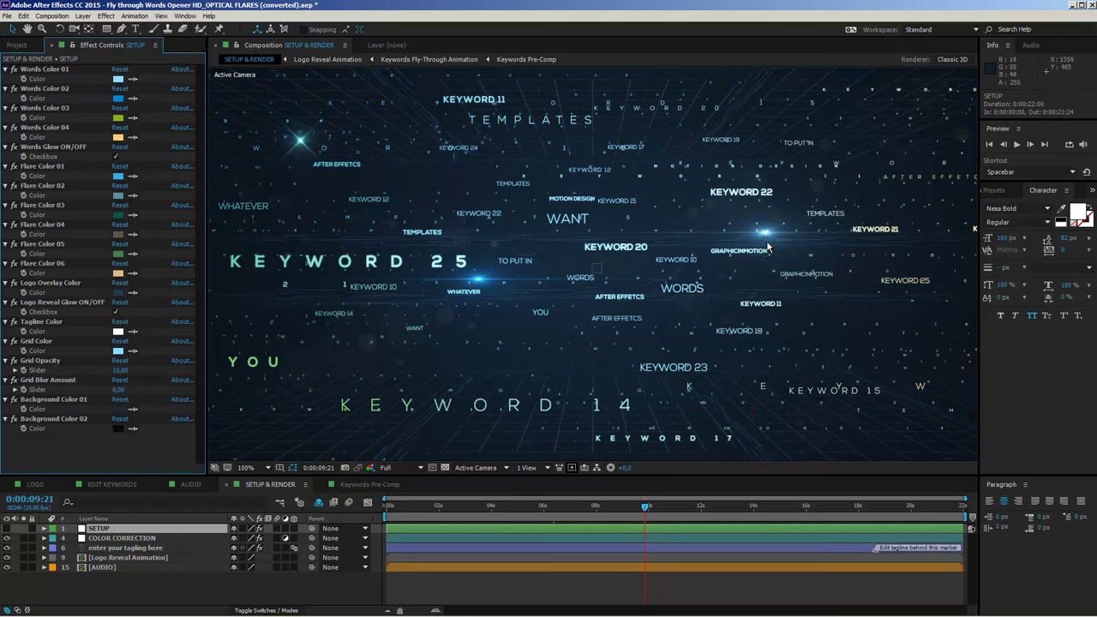
Step: Sample the light blue of Words Color 01 into Words Color 02, Words Color 03 and Words Color 04
{"action": "left_click", "coordinate": [132, 99]}
{"action": "left_click", "coordinate": [118, 78]}
{"action": "left_click", "coordinate": [132, 119]}
{"action": "left_click", "coordinate": [120, 98]}
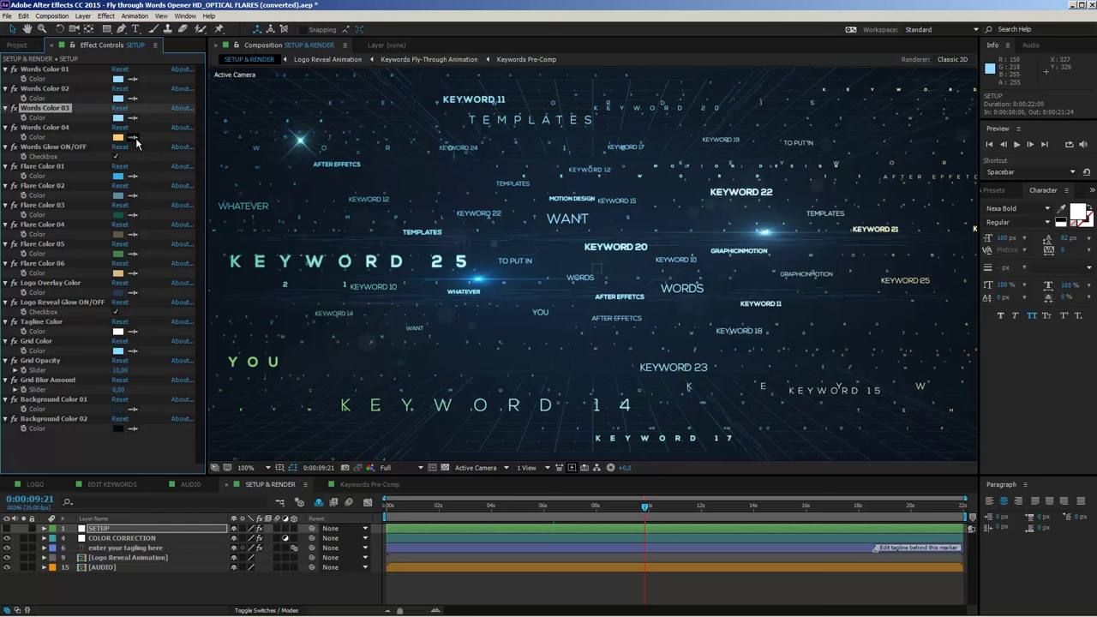
{"action": "left_click", "coordinate": [132, 137]}
{"action": "left_click", "coordinate": [120, 117]}
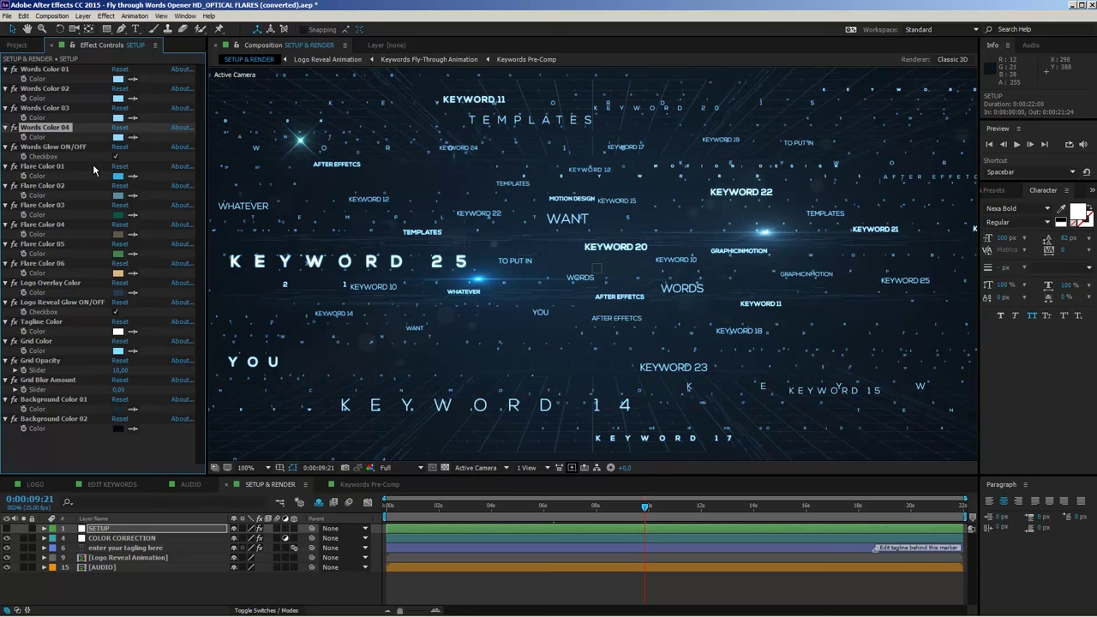
Step: Try a light purple for Words Color 01
{"action": "left_click", "coordinate": [117, 78]}
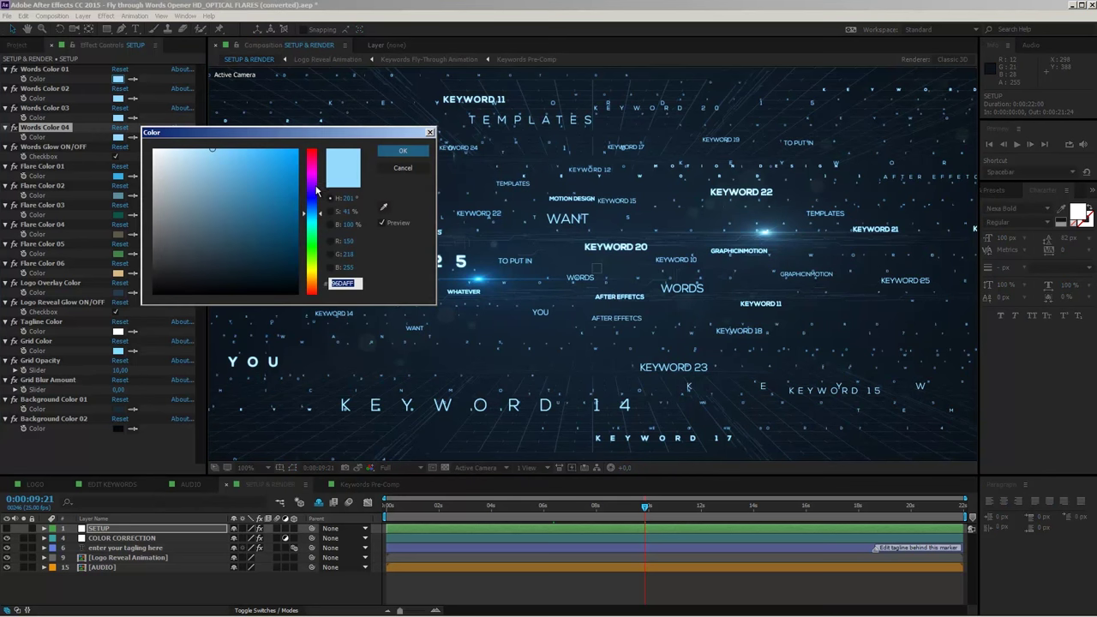
{"action": "left_click_drag", "start_coordinate": [316, 190], "coordinate": [314, 182]}
{"action": "left_click", "coordinate": [403, 151]}
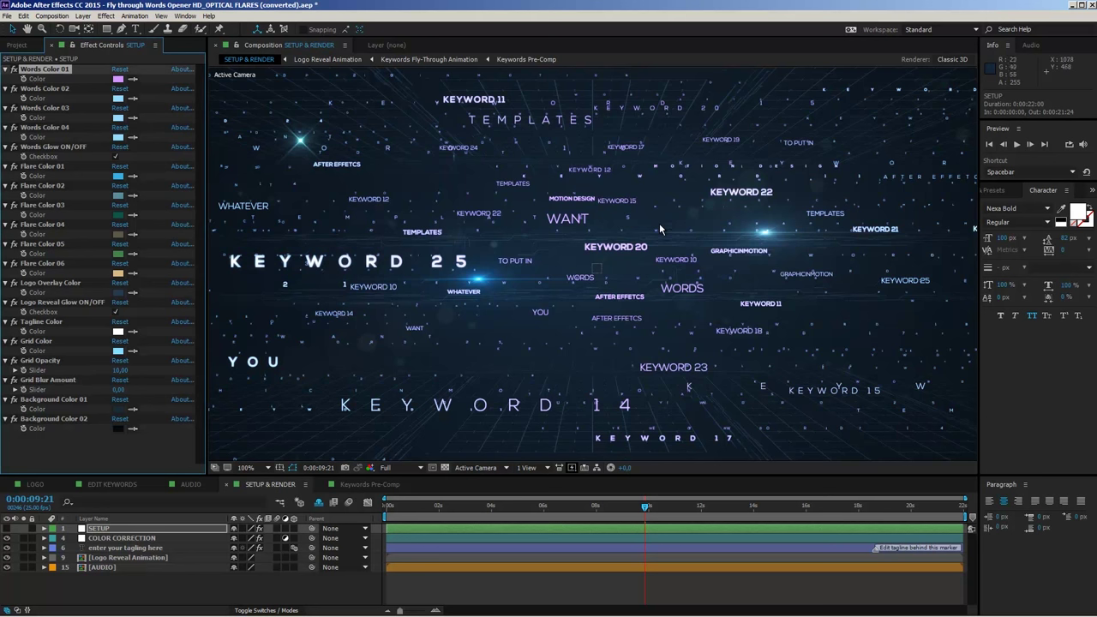
Step: Try a light green for Words Color 04, and undo the last two word colour changes
{"action": "left_click", "coordinate": [118, 137]}
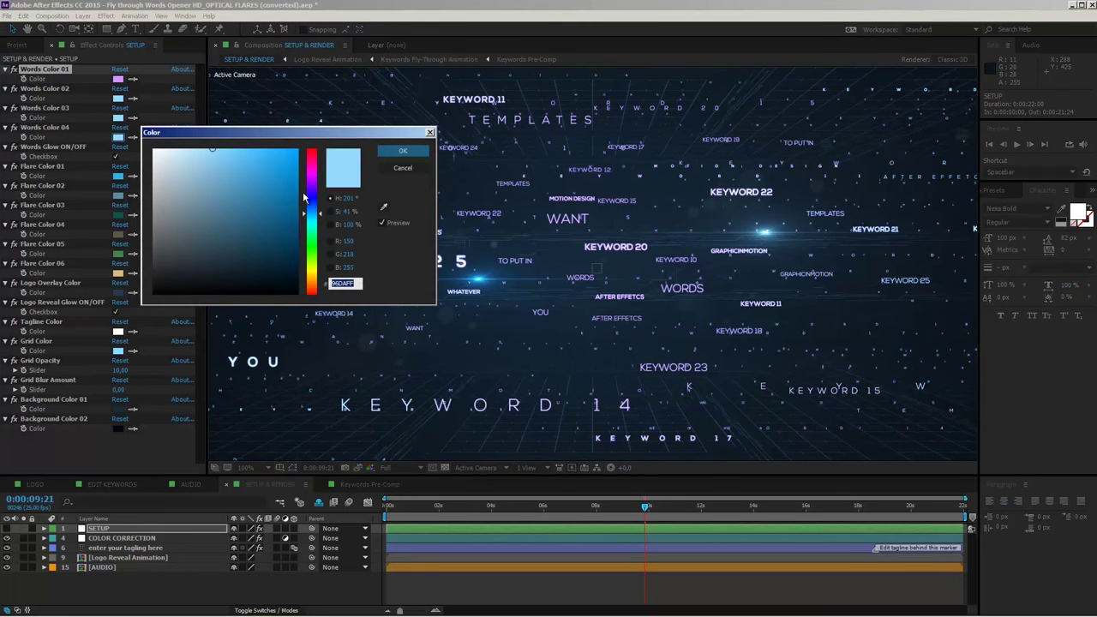
{"action": "left_click_drag", "start_coordinate": [311, 237], "coordinate": [312, 257]}
{"action": "left_click", "coordinate": [403, 151]}
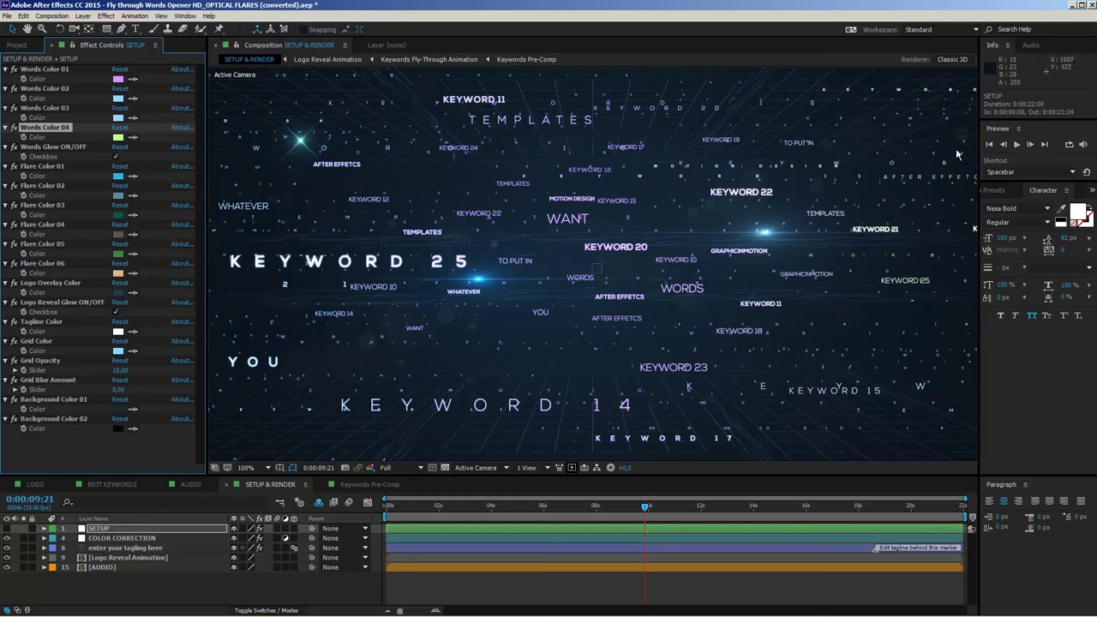
{"action": "key", "text": "ctrl+z"}
{"action": "key", "text": "ctrl+z"}
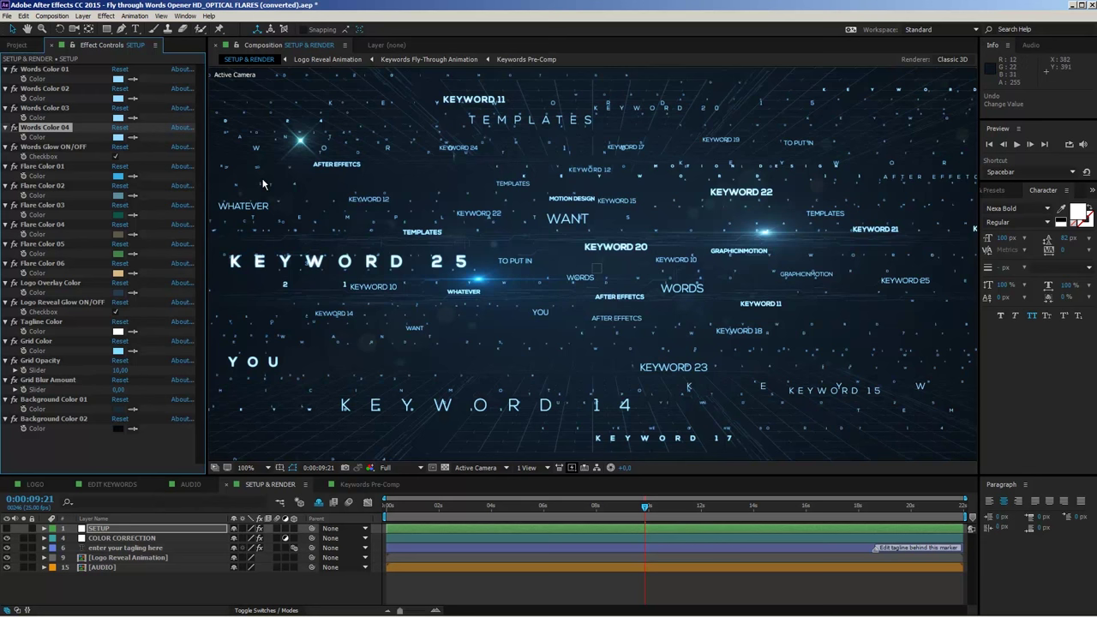
Step: Set Background Color 01 of the SETUP layer to the near-white F0F0F0
{"action": "left_click", "coordinate": [38, 401]}
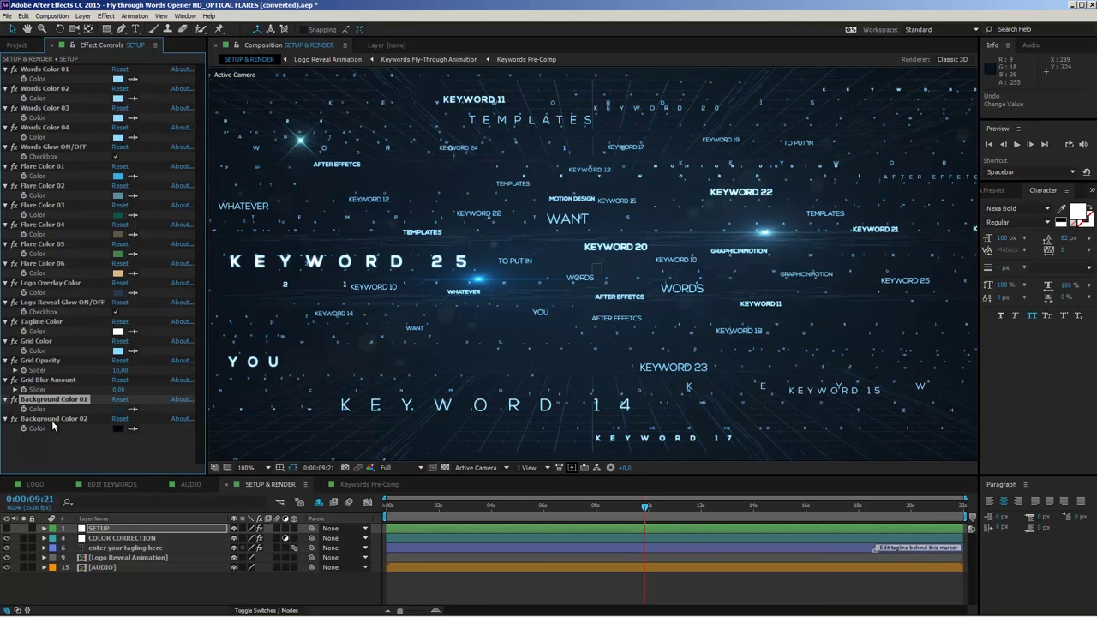
{"action": "left_click", "coordinate": [53, 419]}
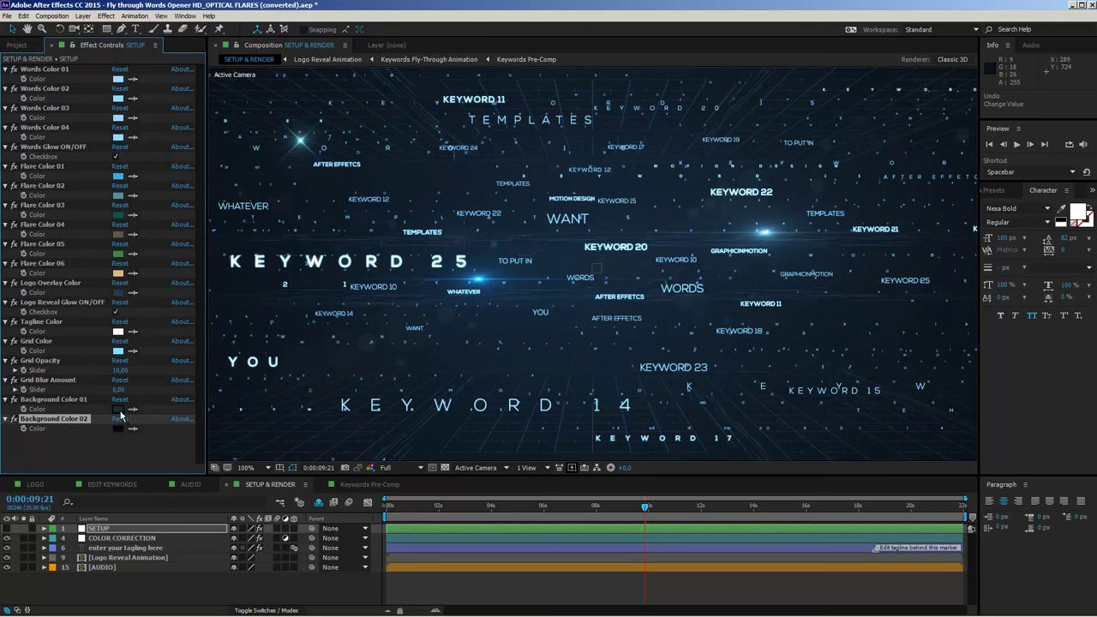
{"action": "left_click", "coordinate": [119, 409]}
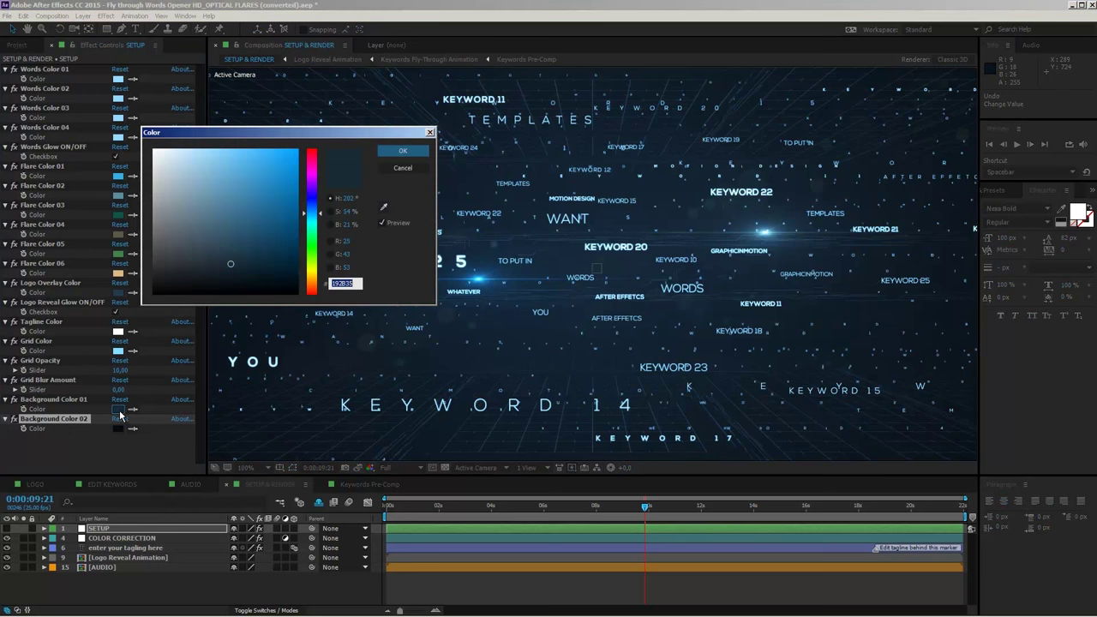
{"action": "left_click", "coordinate": [150, 158]}
{"action": "left_click", "coordinate": [149, 157]}
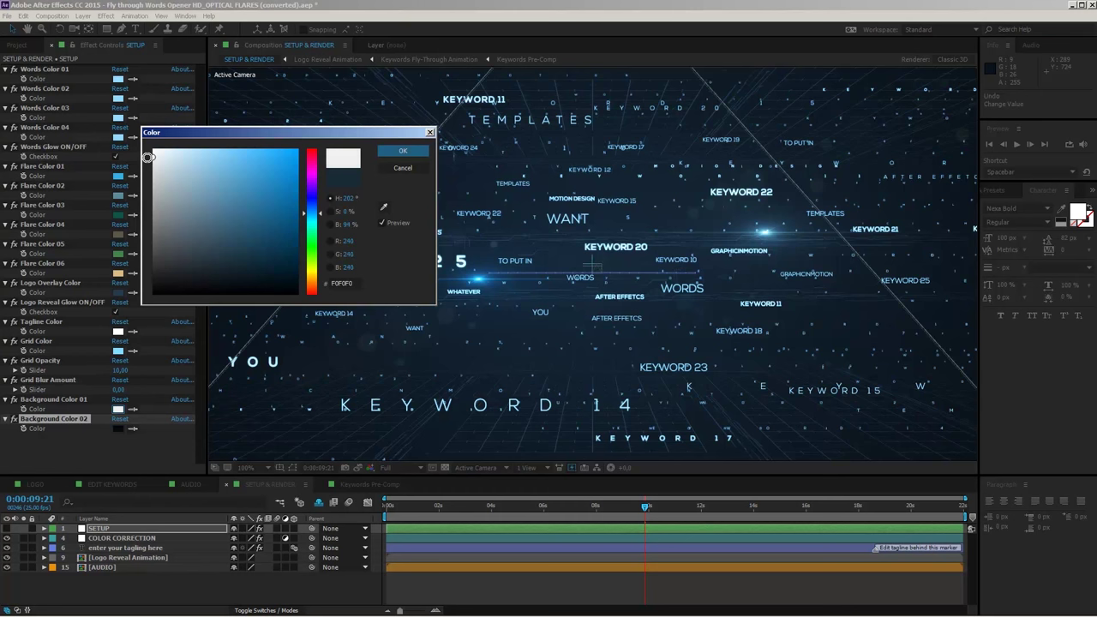
{"action": "left_click", "coordinate": [399, 152]}
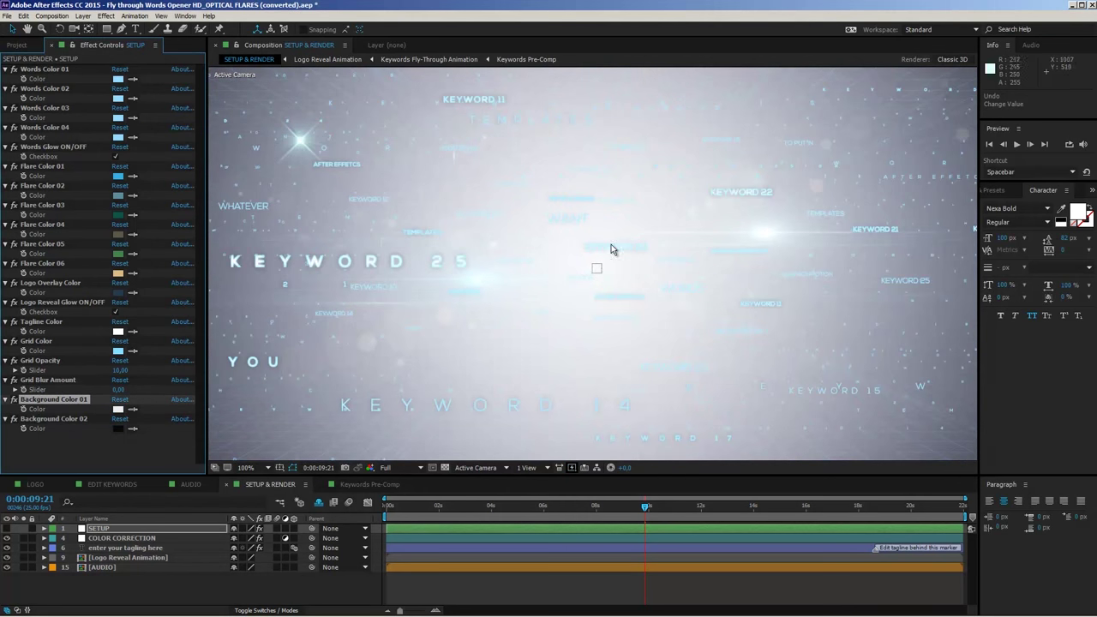
Step: Set Background Color 02 to the grey B1B1B1 and check the bright background in the full frame
{"action": "left_click", "coordinate": [69, 419]}
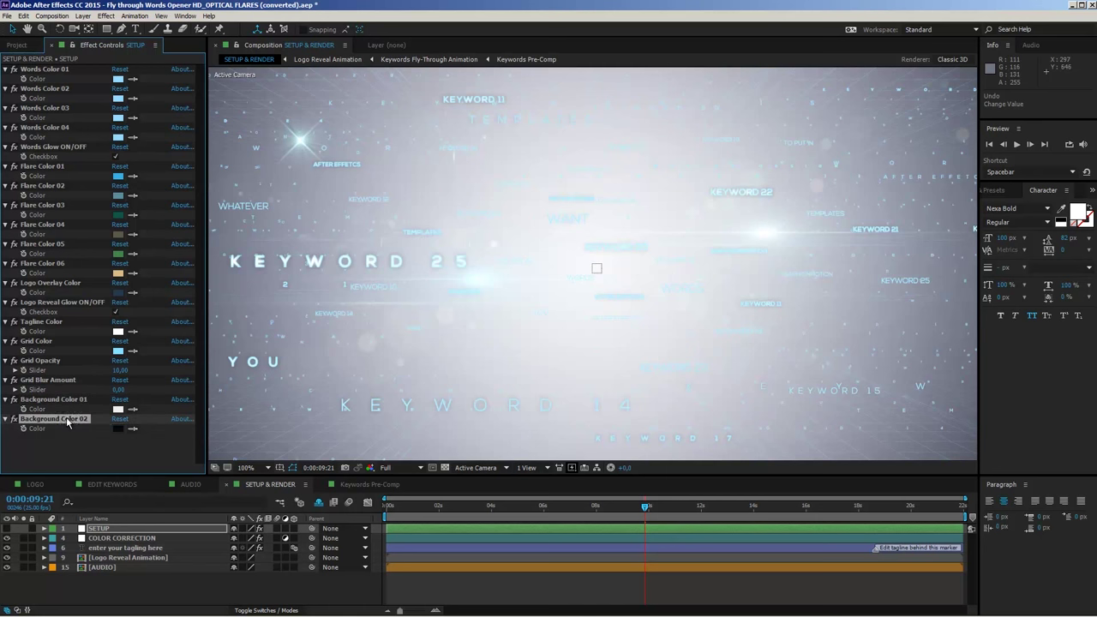
{"action": "left_click", "coordinate": [117, 429]}
{"action": "left_click_drag", "start_coordinate": [156, 259], "coordinate": [137, 193]}
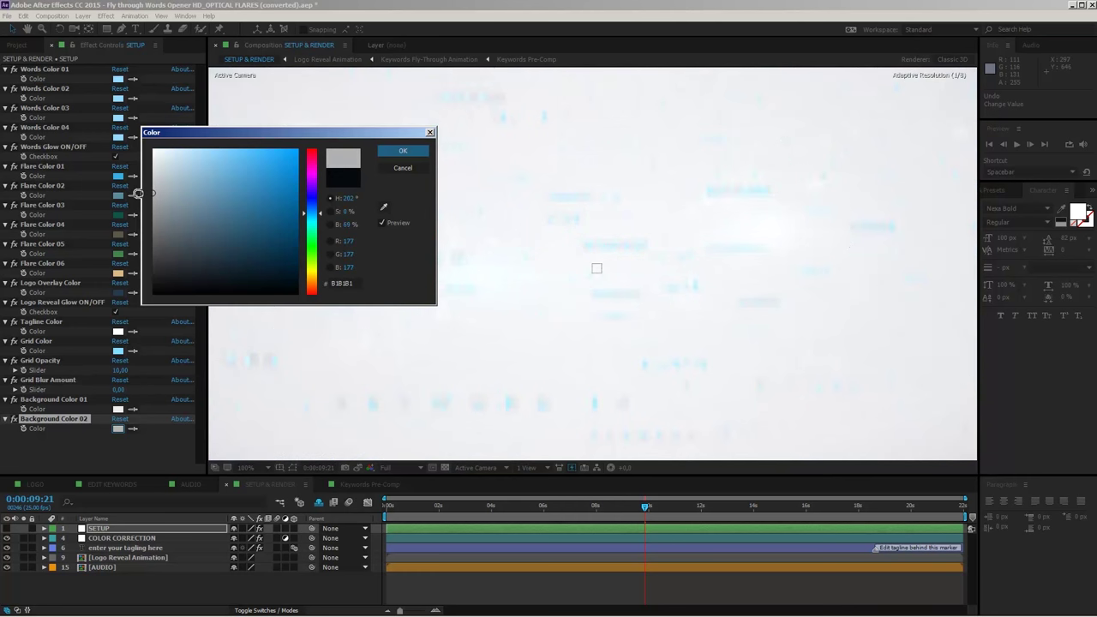
{"action": "left_click", "coordinate": [392, 154]}
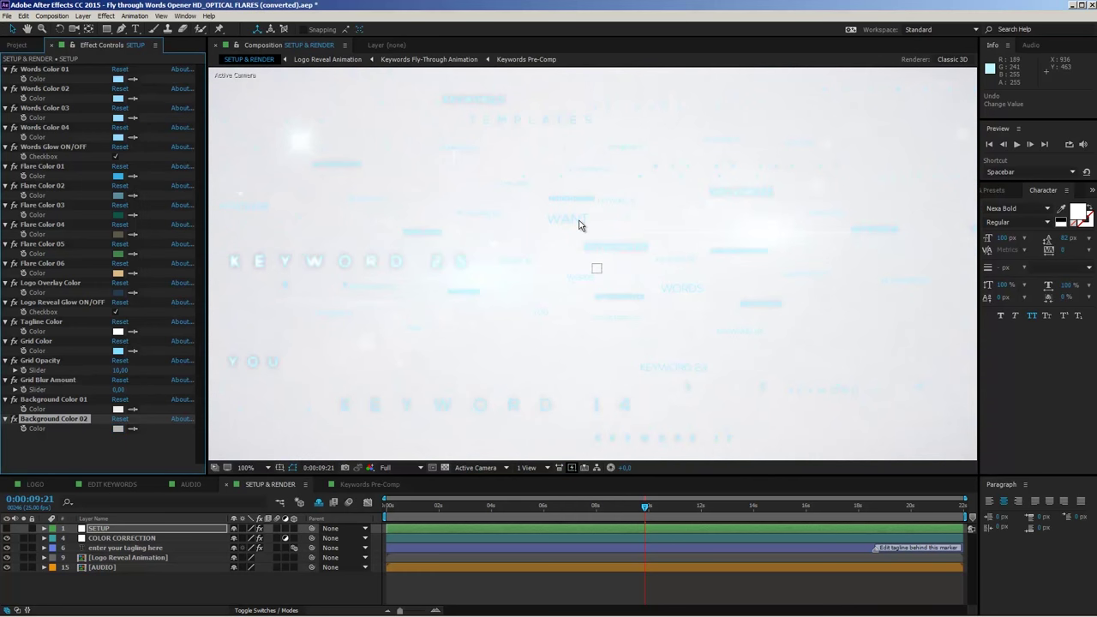
{"action": "scroll", "coordinate": [579, 225], "scroll_direction": "down", "scroll_amount": 2}
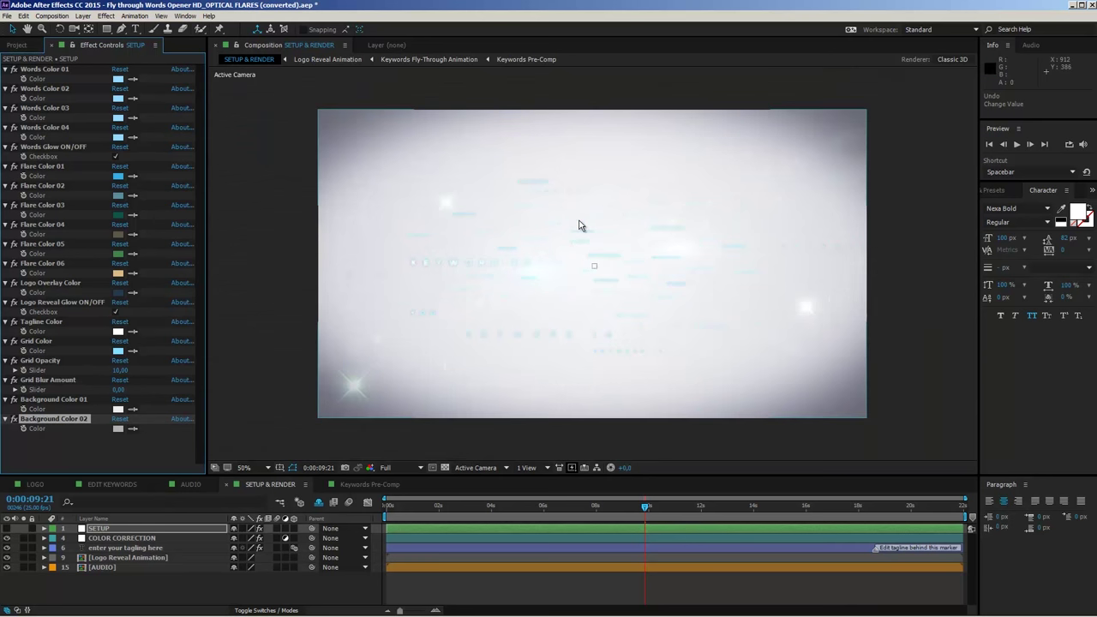
{"action": "scroll", "coordinate": [578, 225], "scroll_direction": "up", "scroll_amount": 2}
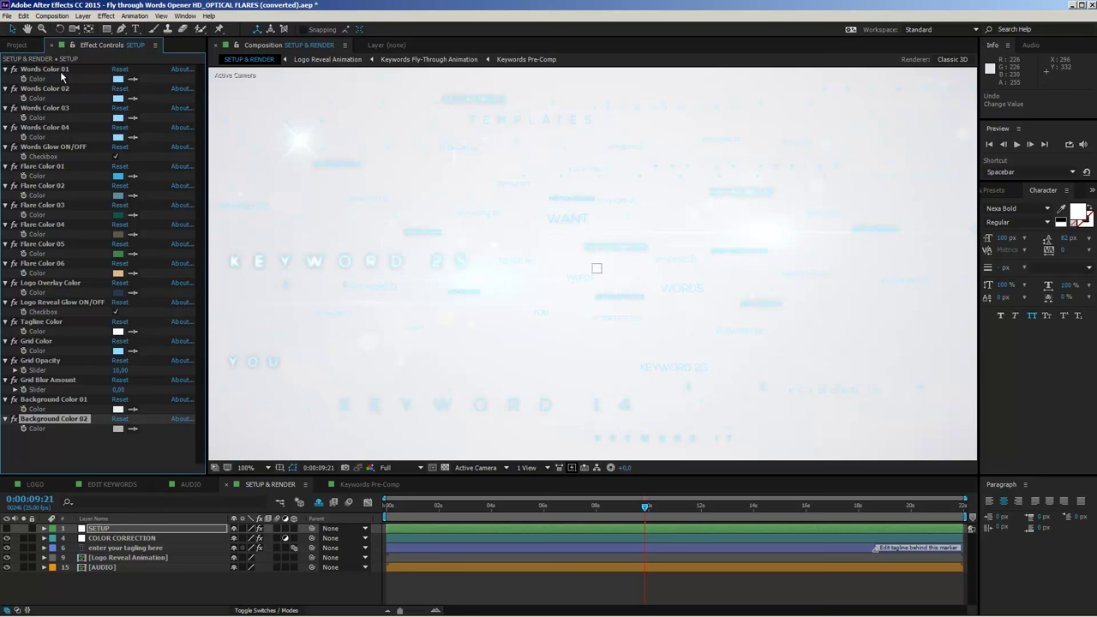
Step: Set Words Color 01 to the very dark blue 061218
{"action": "left_click", "coordinate": [118, 79]}
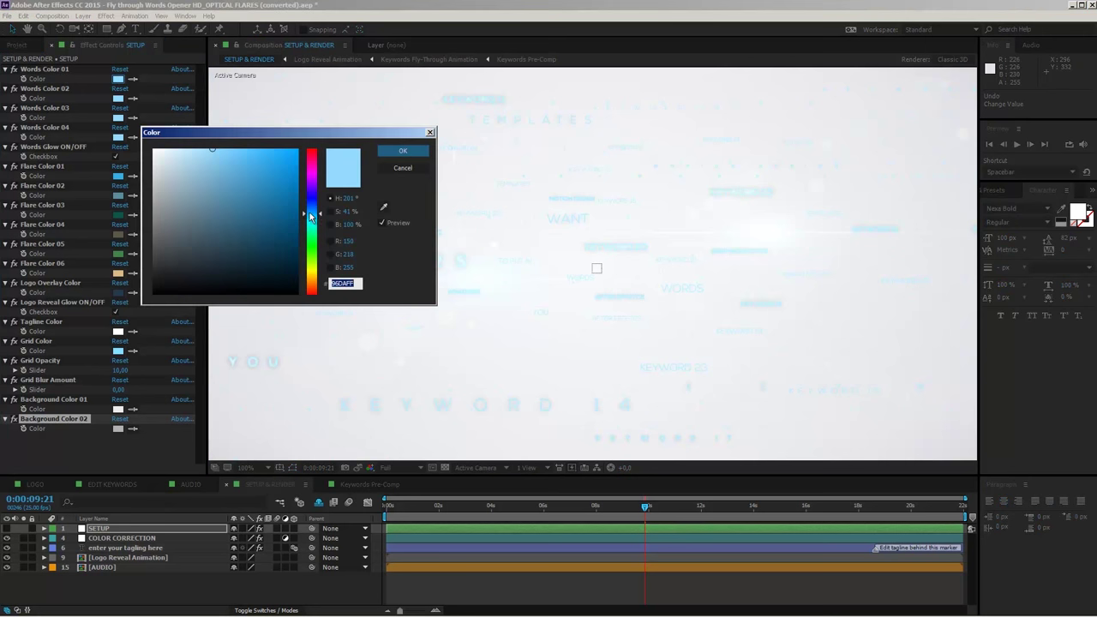
{"action": "left_click", "coordinate": [262, 280]}
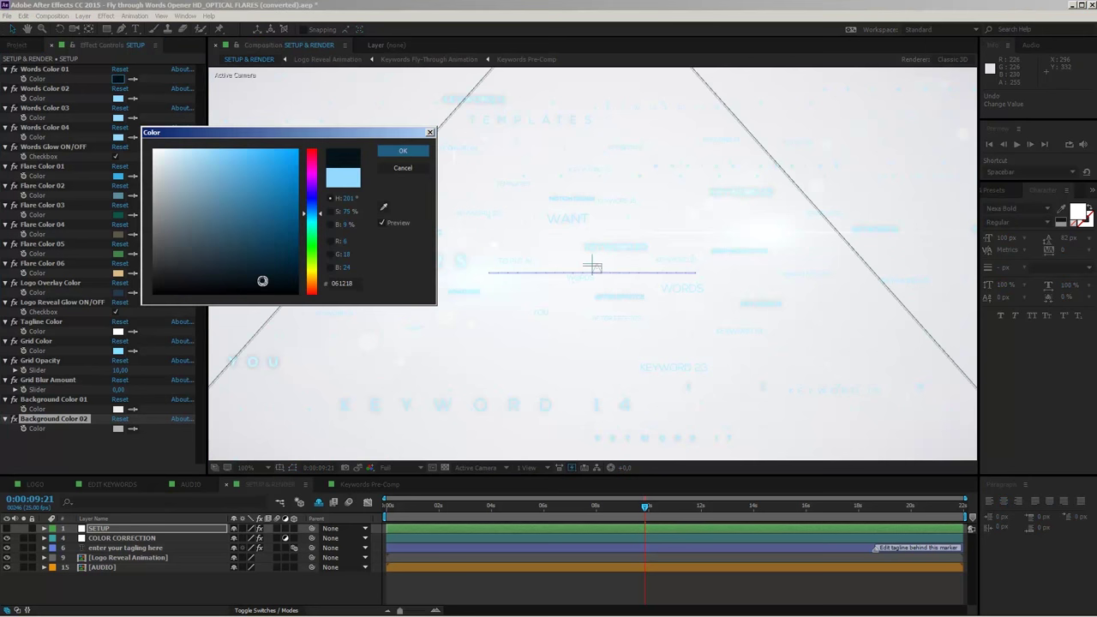
{"action": "left_click", "coordinate": [405, 150]}
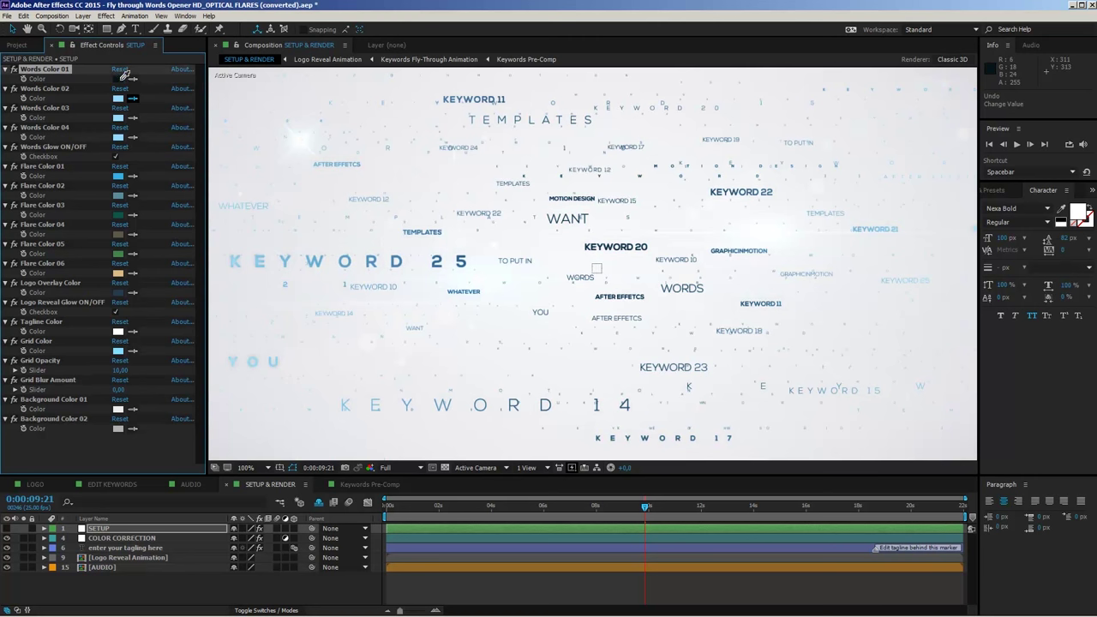
Step: Sample the dark Words Color 01 into Words Color 02, Words Color 03 and Words Color 04
{"action": "left_click", "coordinate": [121, 99]}
{"action": "left_click", "coordinate": [133, 118]}
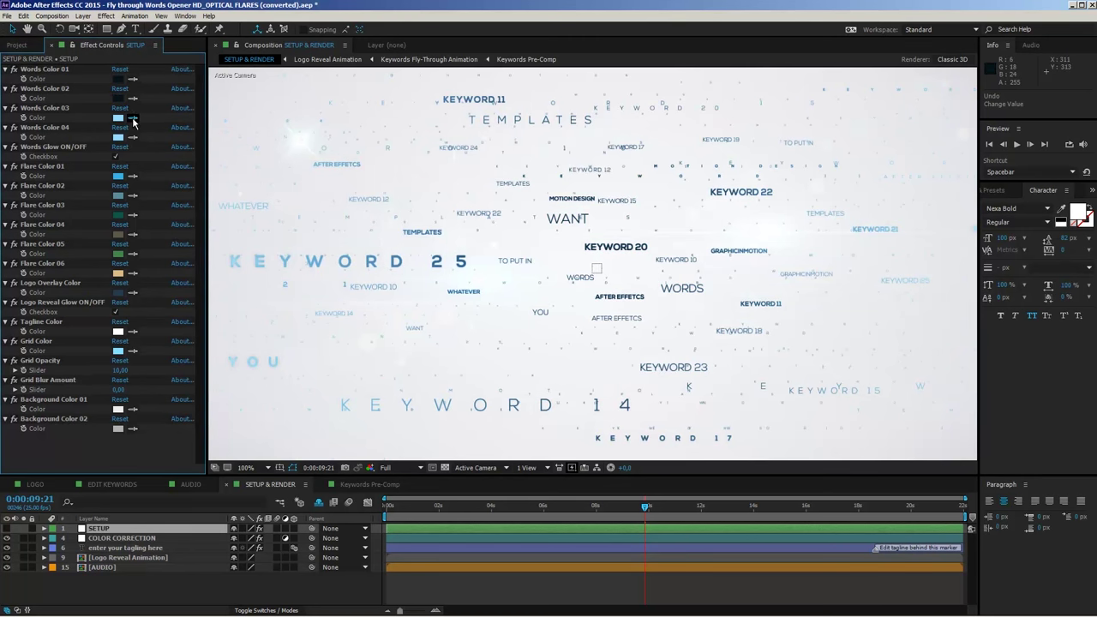
{"action": "left_click", "coordinate": [120, 98]}
{"action": "left_click", "coordinate": [133, 137]}
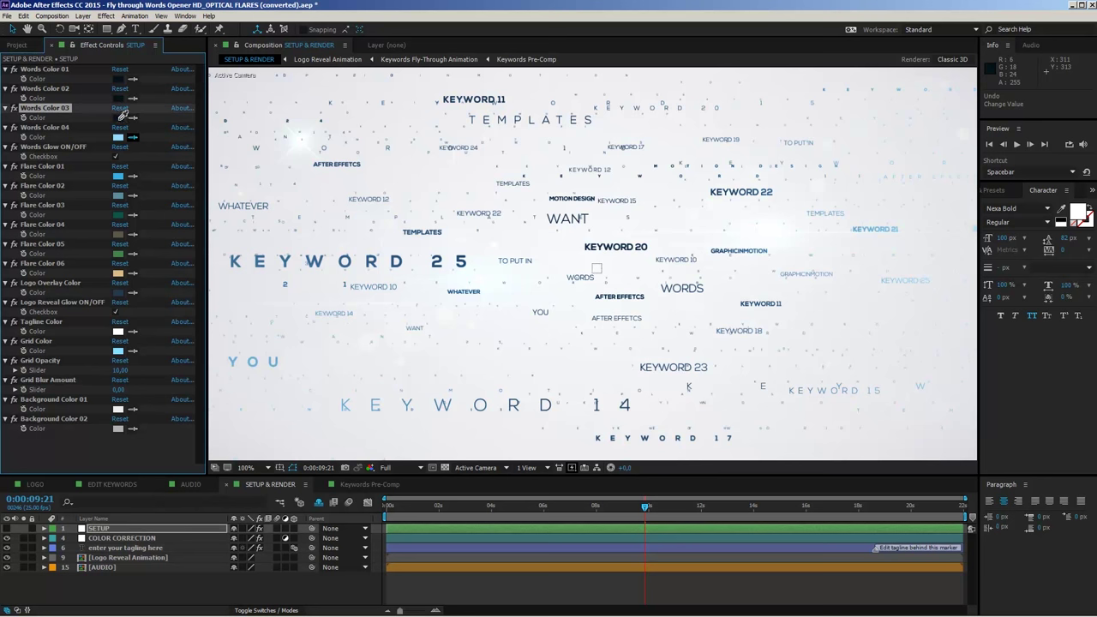
{"action": "left_click", "coordinate": [120, 117]}
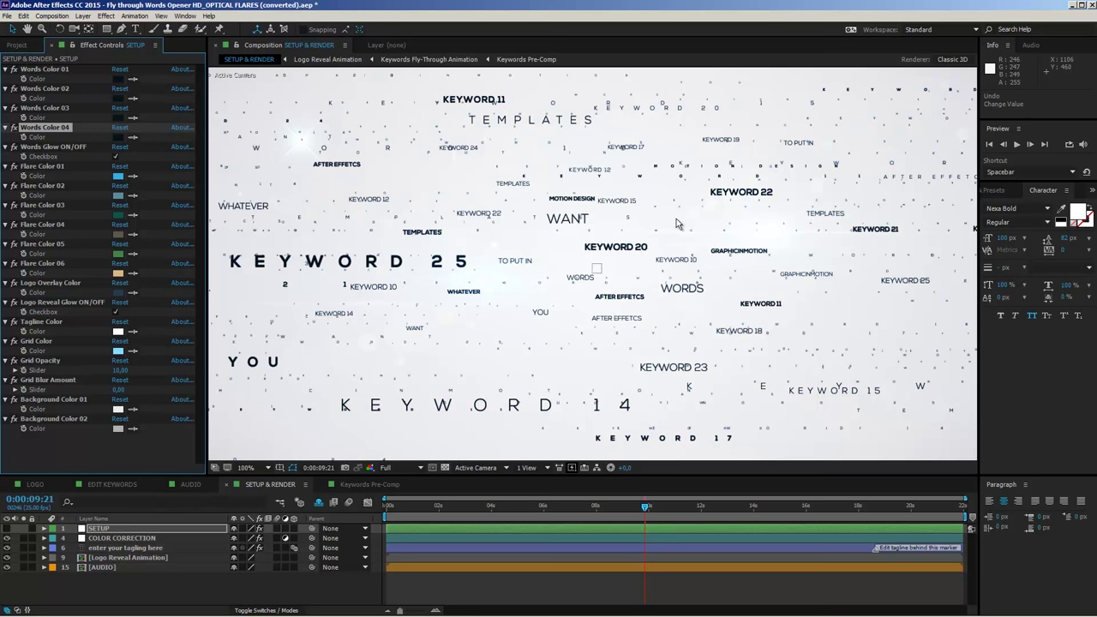
Step: Set Words Color 04 to the dark blue 15394D
{"action": "left_click", "coordinate": [120, 155]}
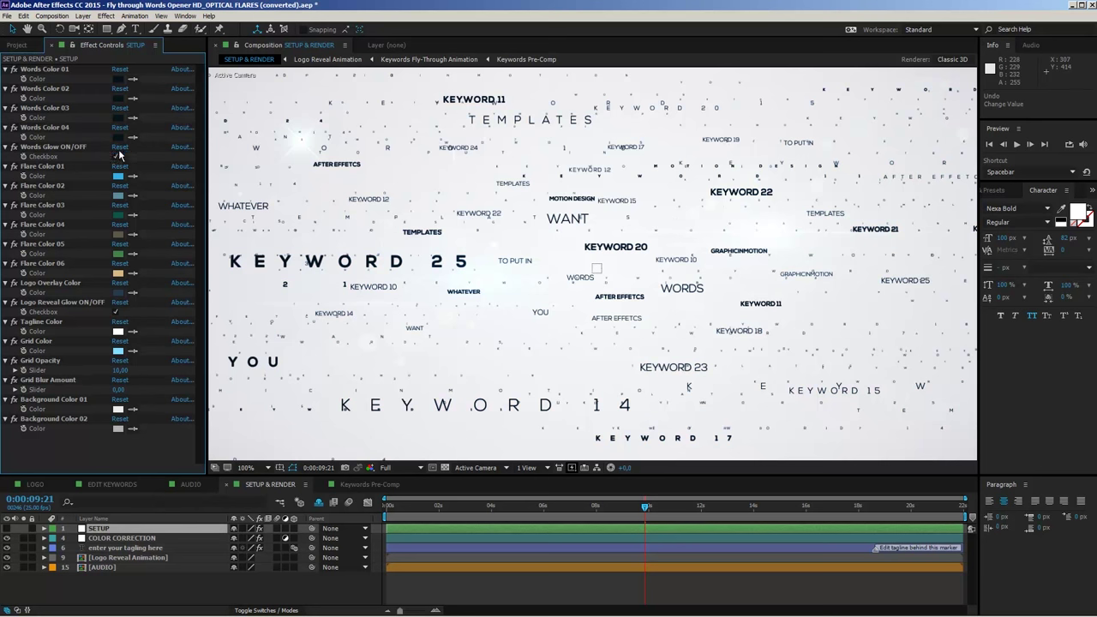
{"action": "left_click", "coordinate": [119, 136]}
{"action": "left_click_drag", "start_coordinate": [233, 238], "coordinate": [257, 250]}
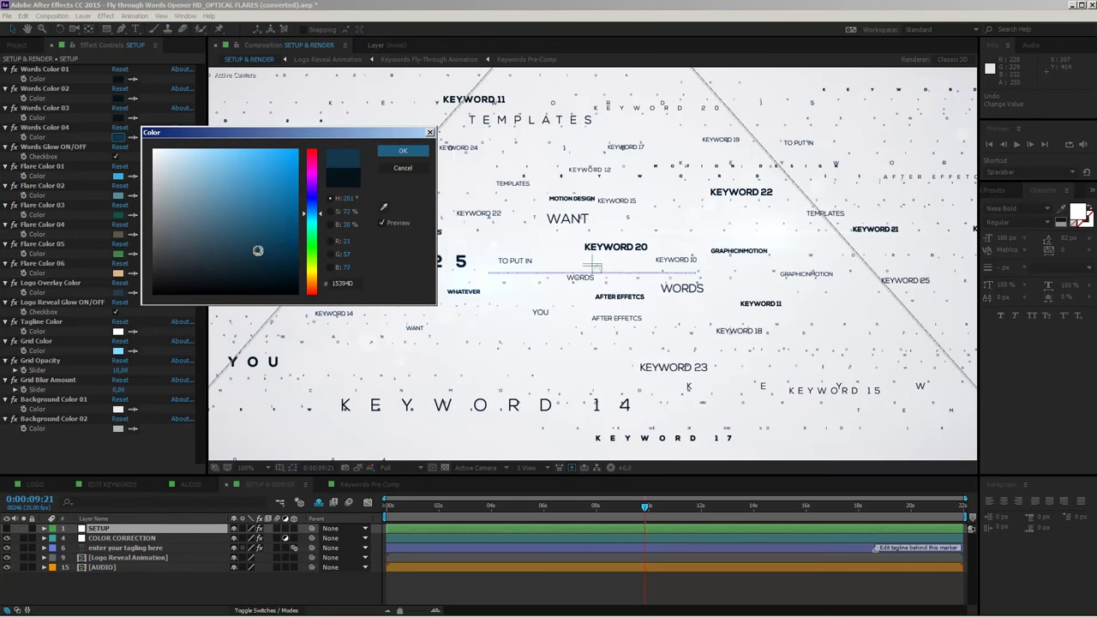
{"action": "left_click", "coordinate": [393, 150]}
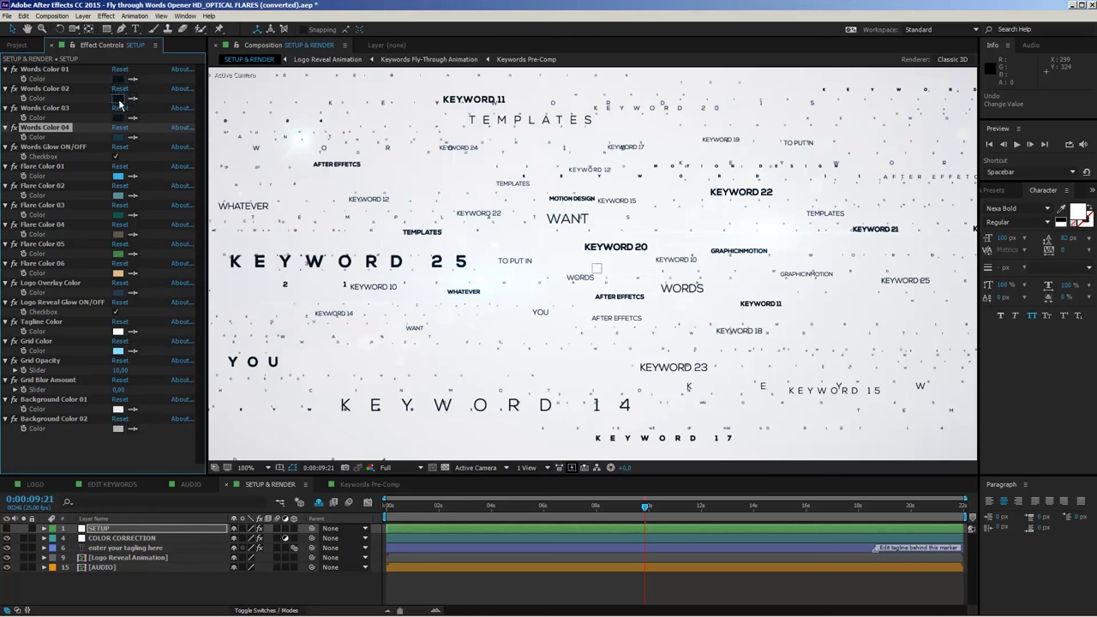
Step: Set Words Color 02 to the medium blue 2E6989
{"action": "left_click", "coordinate": [119, 100]}
{"action": "left_click_drag", "start_coordinate": [226, 221], "coordinate": [250, 216]}
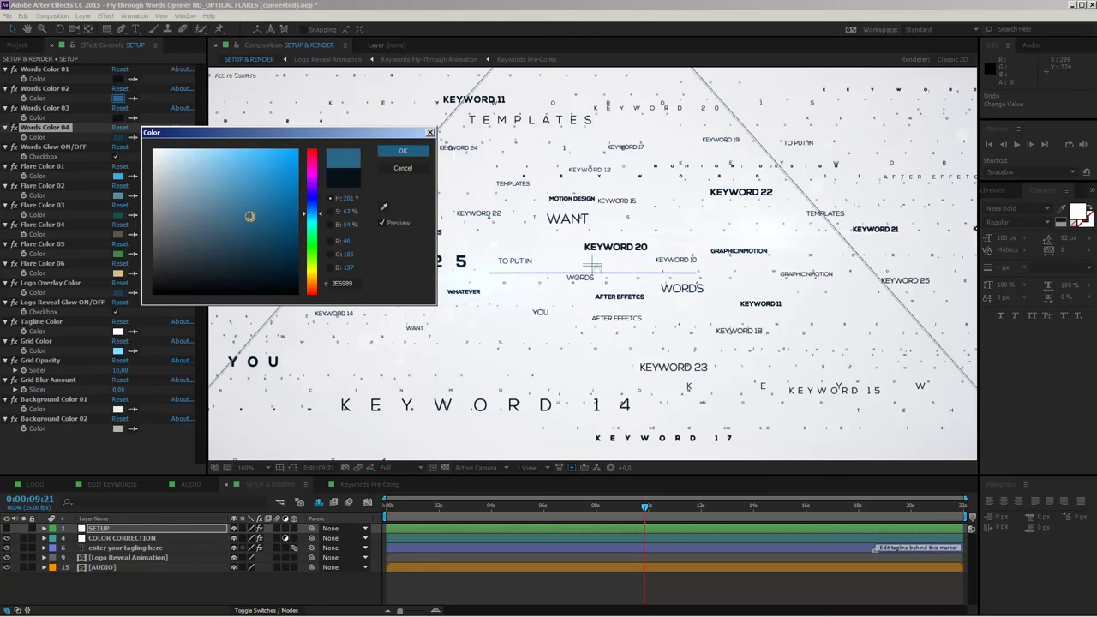
{"action": "left_click", "coordinate": [403, 152]}
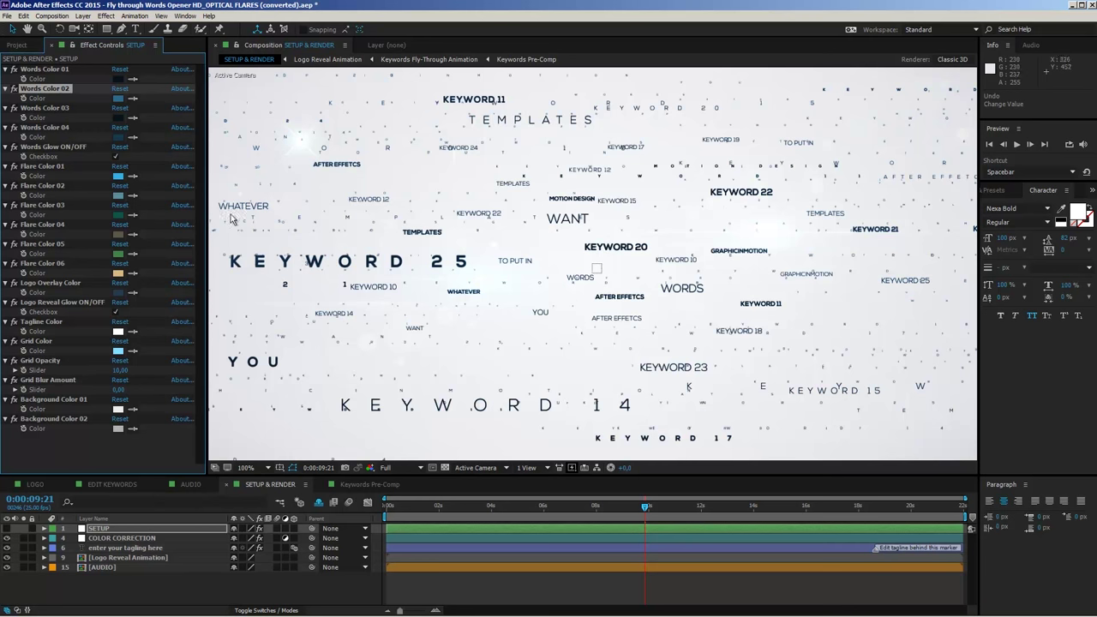
Step: Switch off Words Glow and compare the keywords up close and in the full frame
{"action": "left_click", "coordinate": [39, 150]}
{"action": "key", "text": "period"}
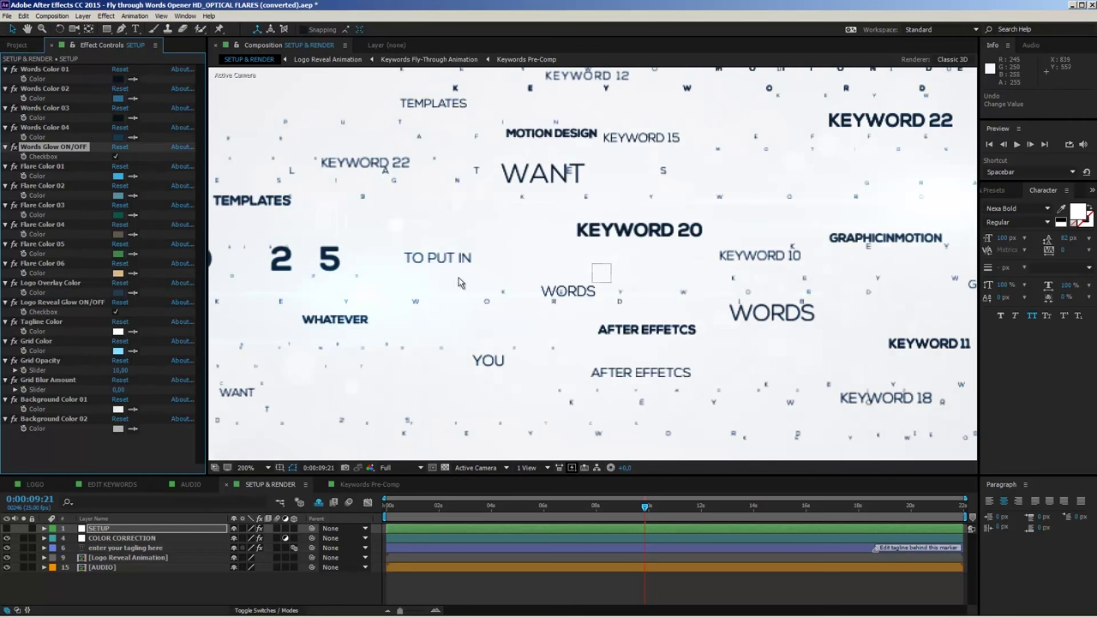
{"action": "left_click", "coordinate": [117, 158]}
{"action": "key", "text": "comma"}
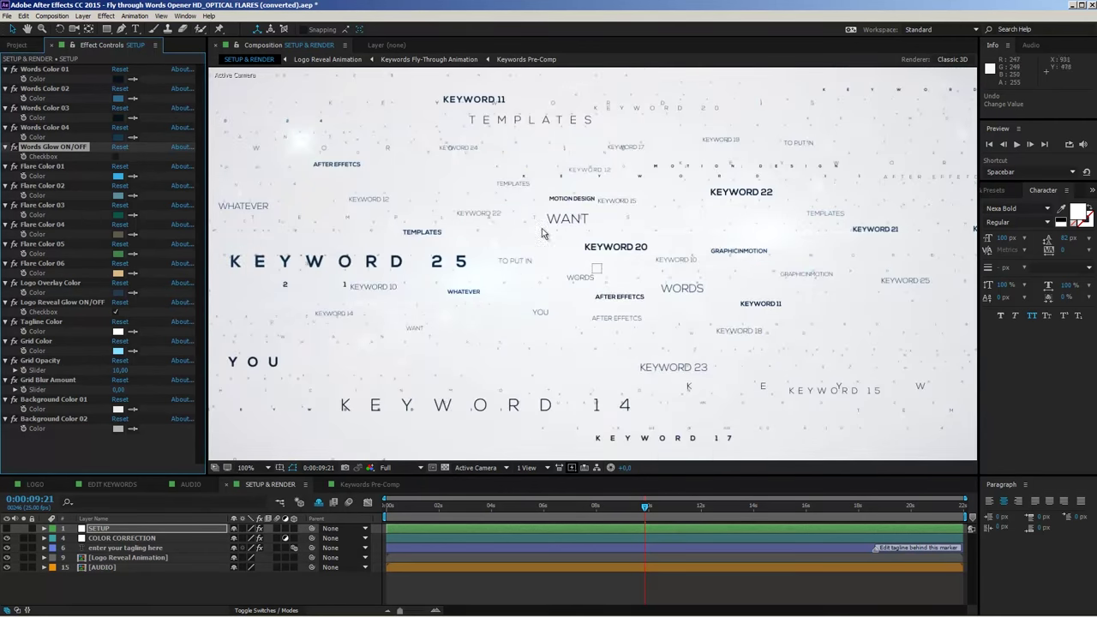
{"action": "left_click", "coordinate": [116, 157]}
{"action": "left_click", "coordinate": [35, 169]}
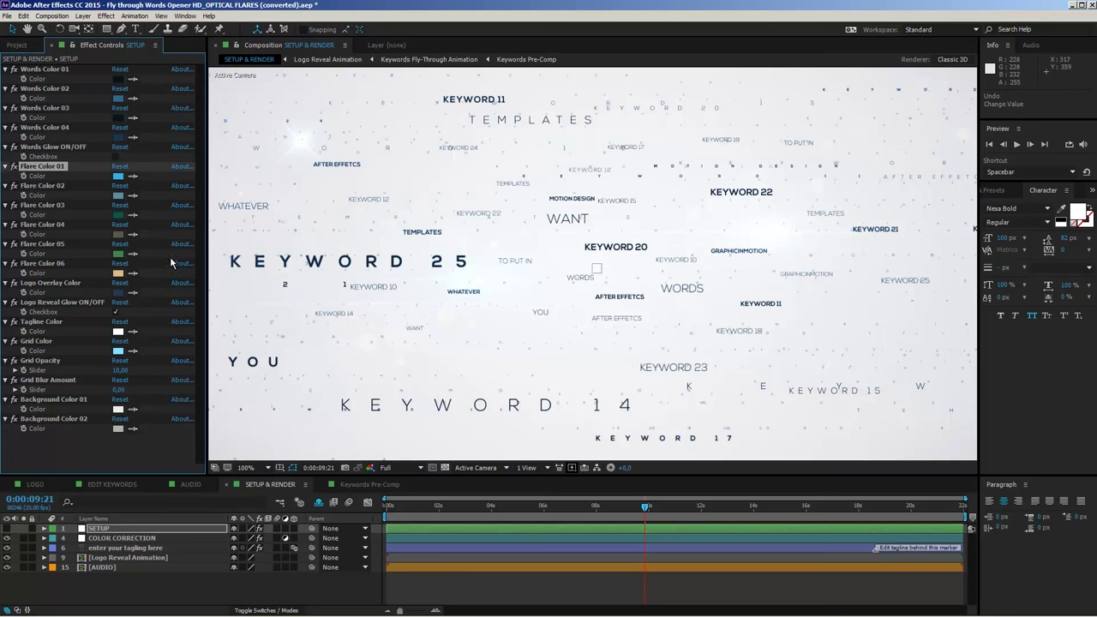
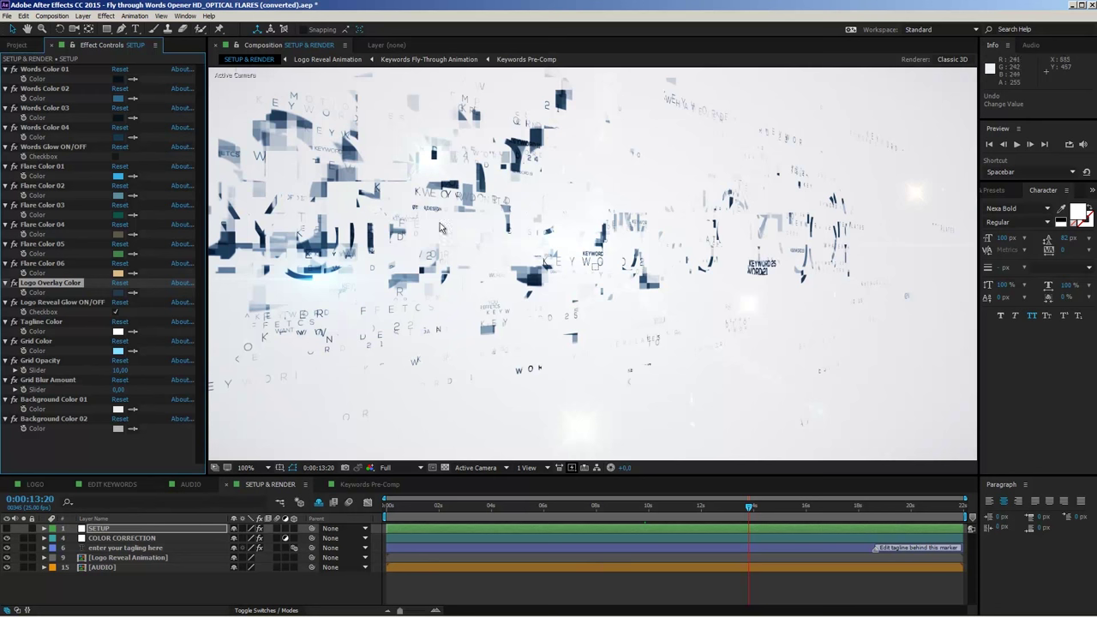
Step: Compare the logo reveal frames in SETUP & RENDER with the source logo in the LOGO composition
{"action": "left_click", "coordinate": [783, 513]}
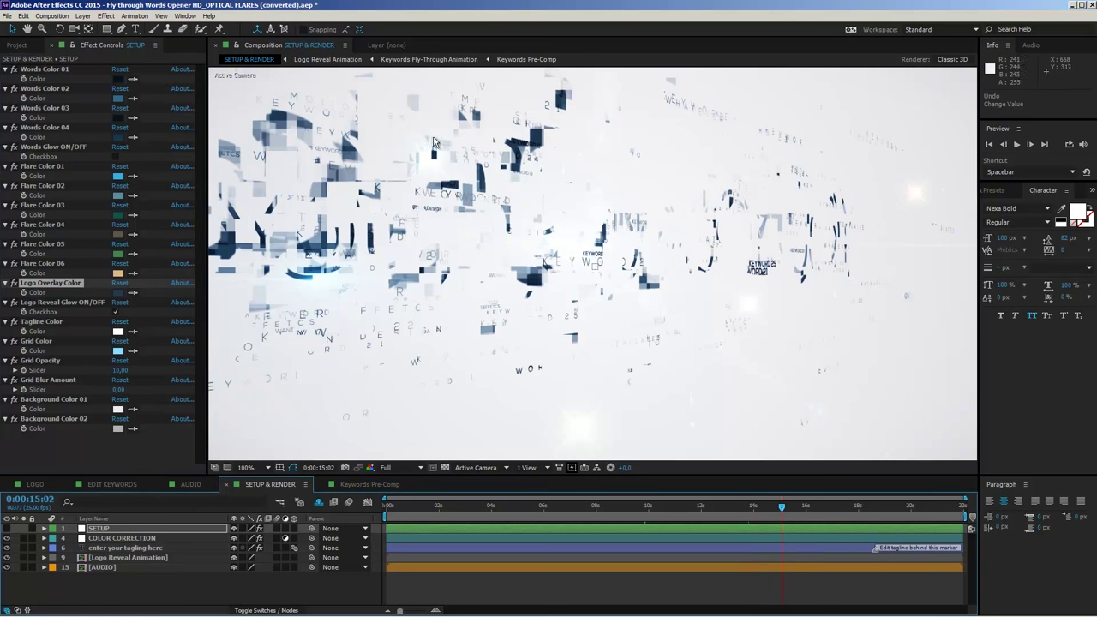
{"action": "left_click", "coordinate": [34, 484]}
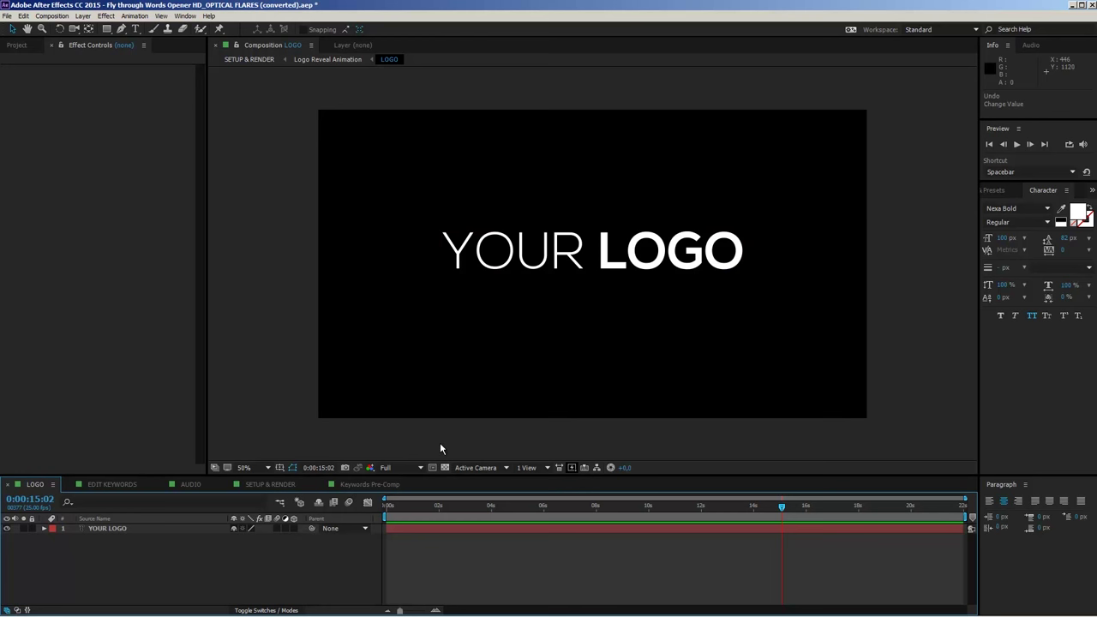
{"action": "left_click", "coordinate": [266, 486]}
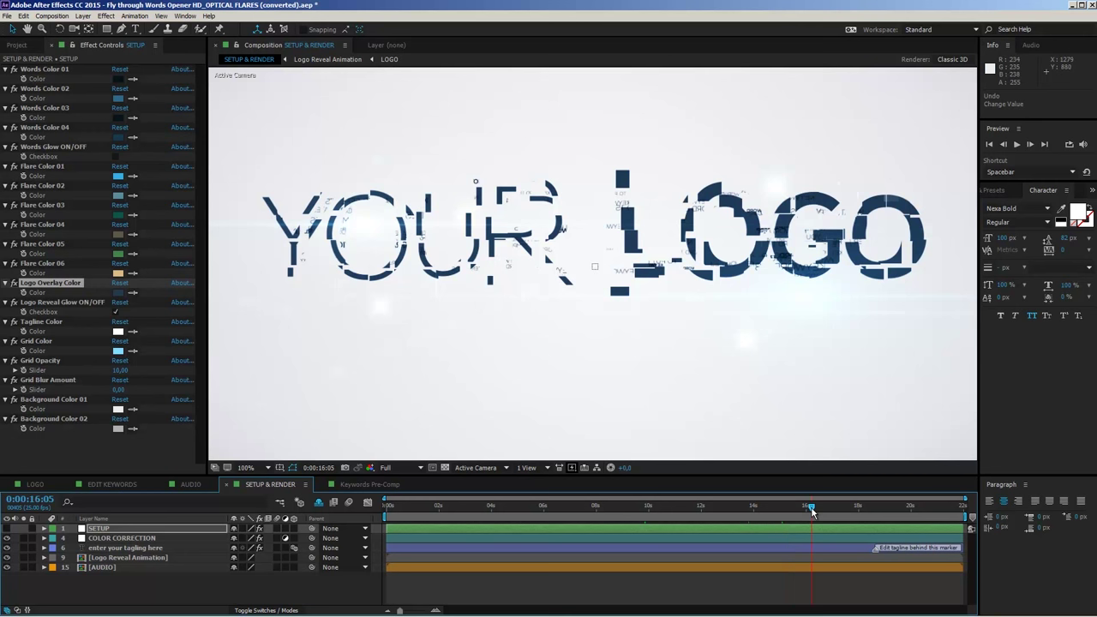
{"action": "left_click_drag", "start_coordinate": [814, 517], "coordinate": [828, 517]}
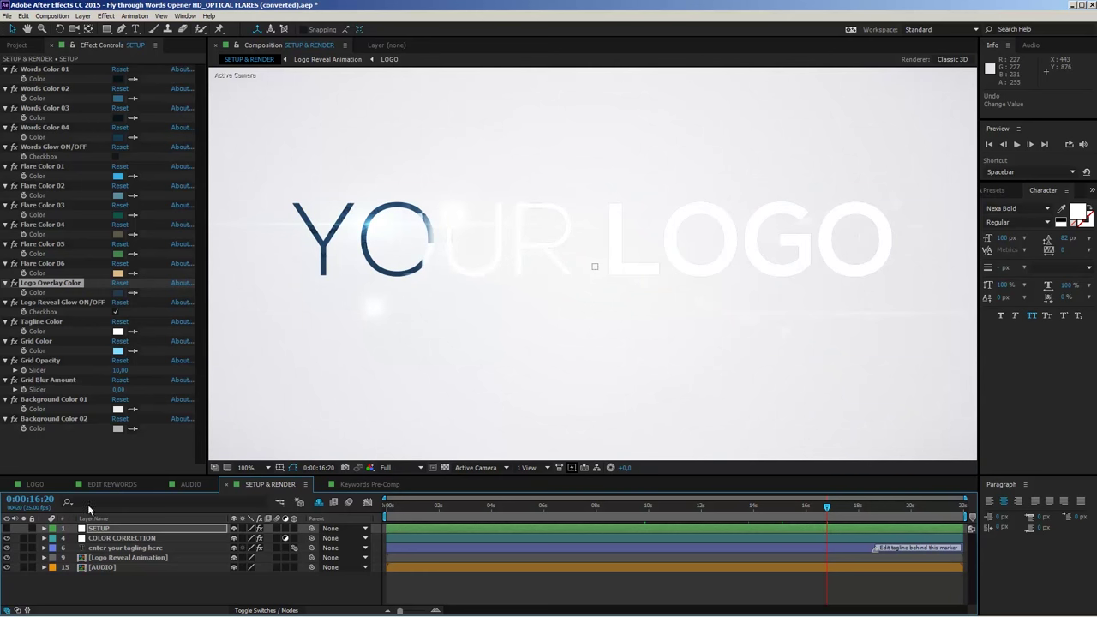
{"action": "left_click", "coordinate": [36, 484]}
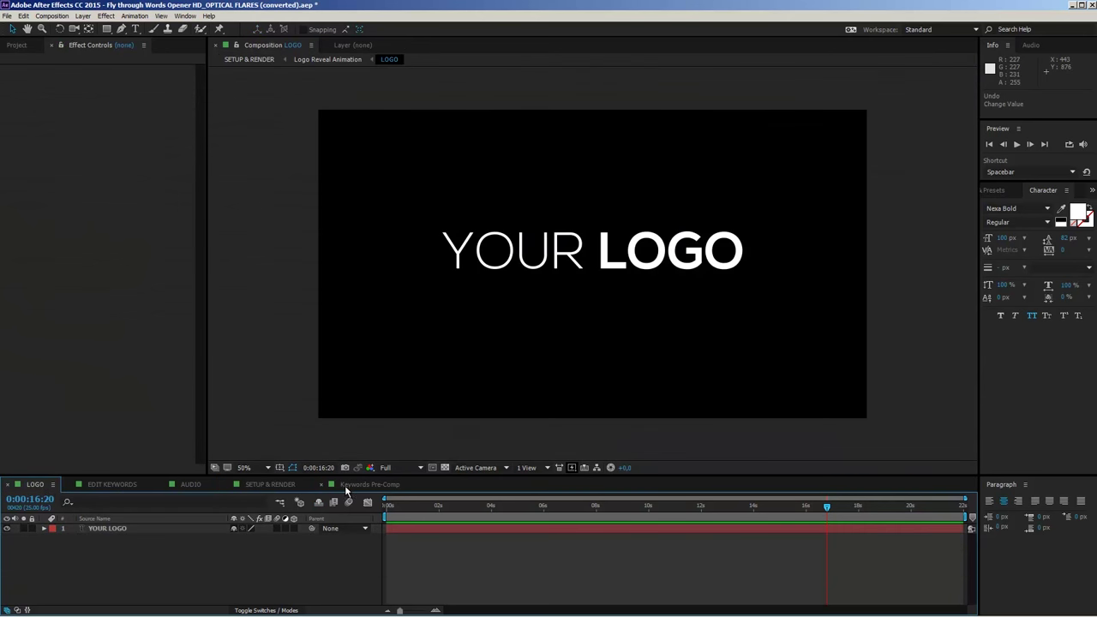
{"action": "left_click", "coordinate": [273, 485]}
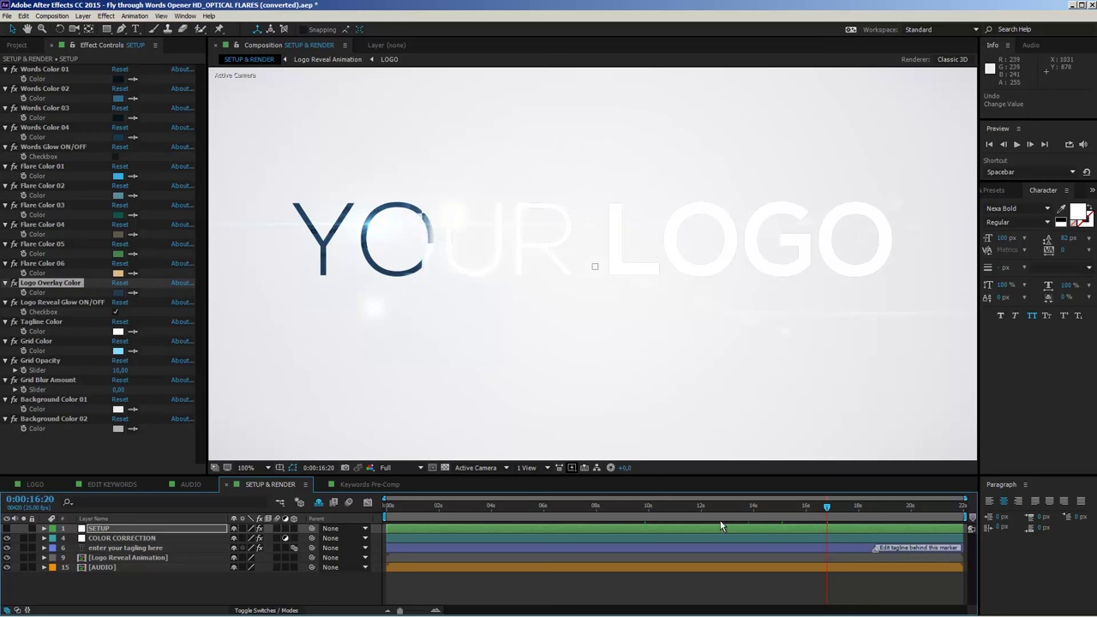
Step: Set the Logo Overlay Color to the grey 939393 and check it at several frames of the logo reveal
{"action": "left_click", "coordinate": [784, 511]}
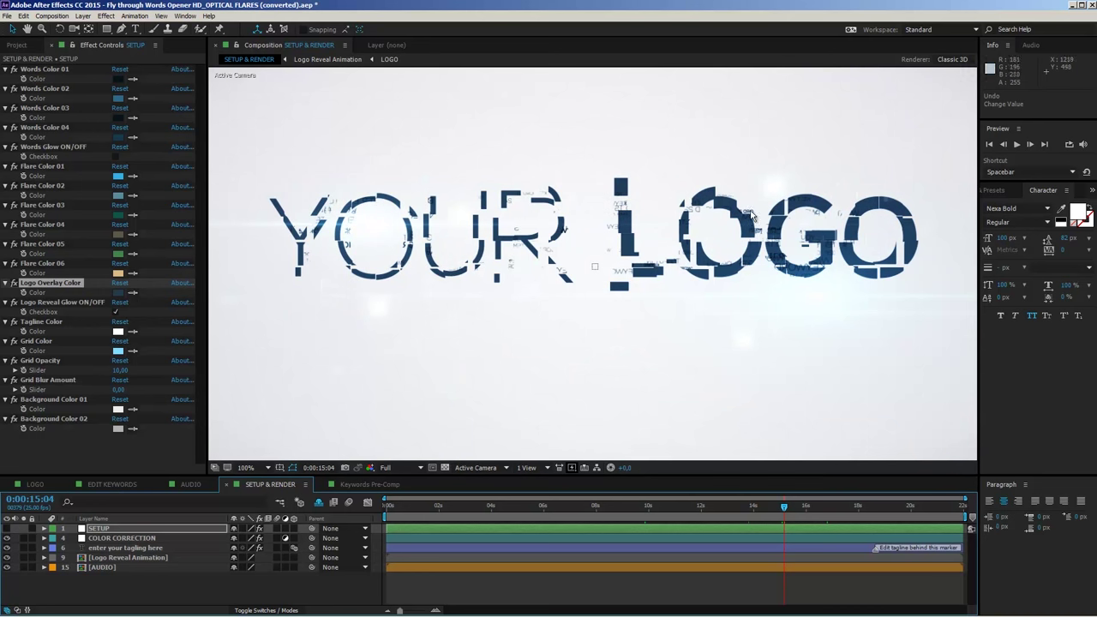
{"action": "left_click", "coordinate": [117, 294]}
{"action": "left_click", "coordinate": [383, 207]}
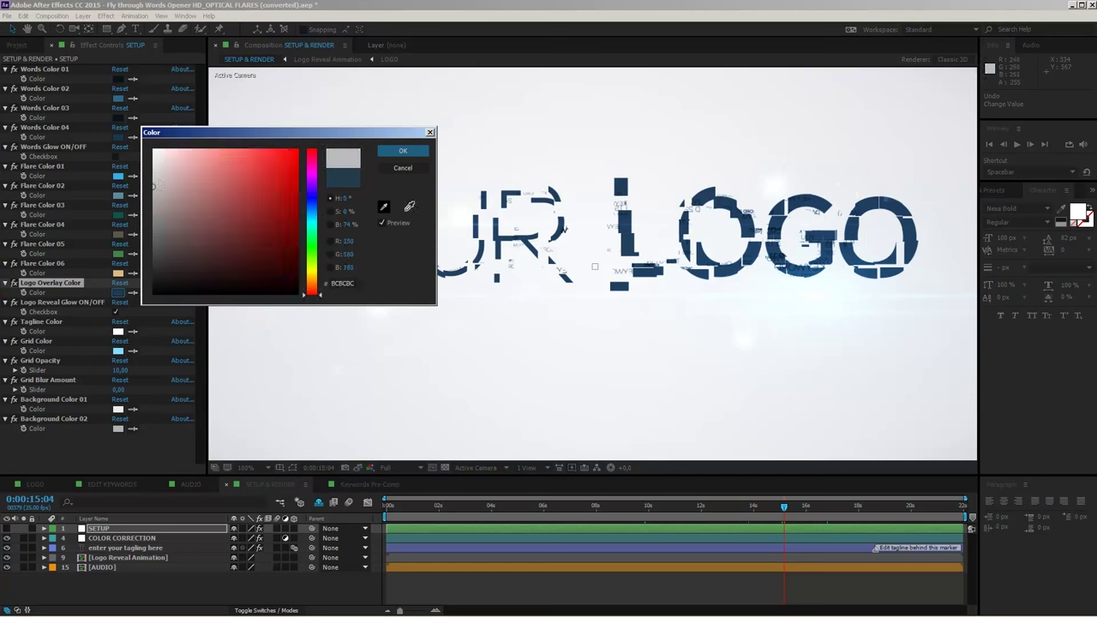
{"action": "left_click", "coordinate": [593, 252]}
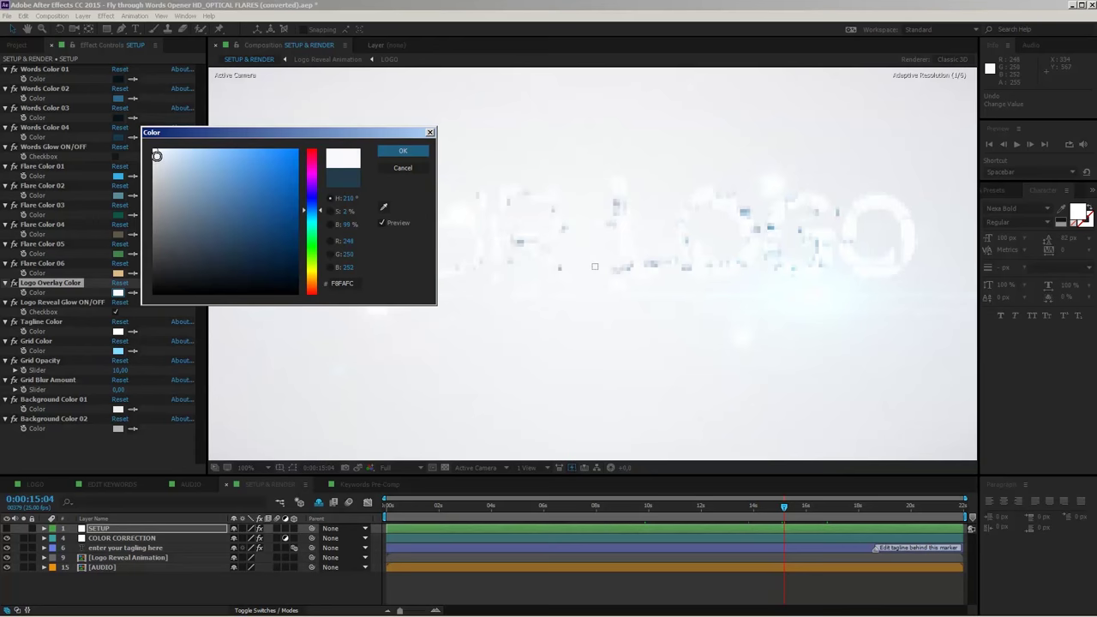
{"action": "mouse_move", "coordinate": [156, 161]}
{"action": "left_mouse_down"}
{"action": "mouse_move", "coordinate": [151, 208]}
{"action": "mouse_move", "coordinate": [154, 199]}
{"action": "left_mouse_up"}
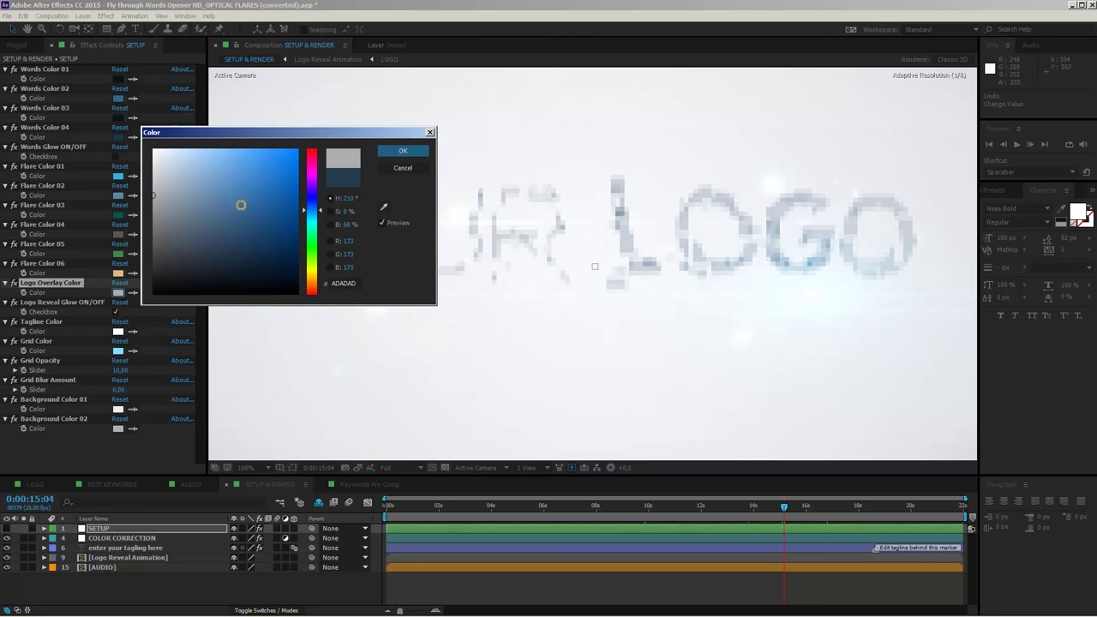
{"action": "left_click_drag", "start_coordinate": [153, 204], "coordinate": [150, 211]}
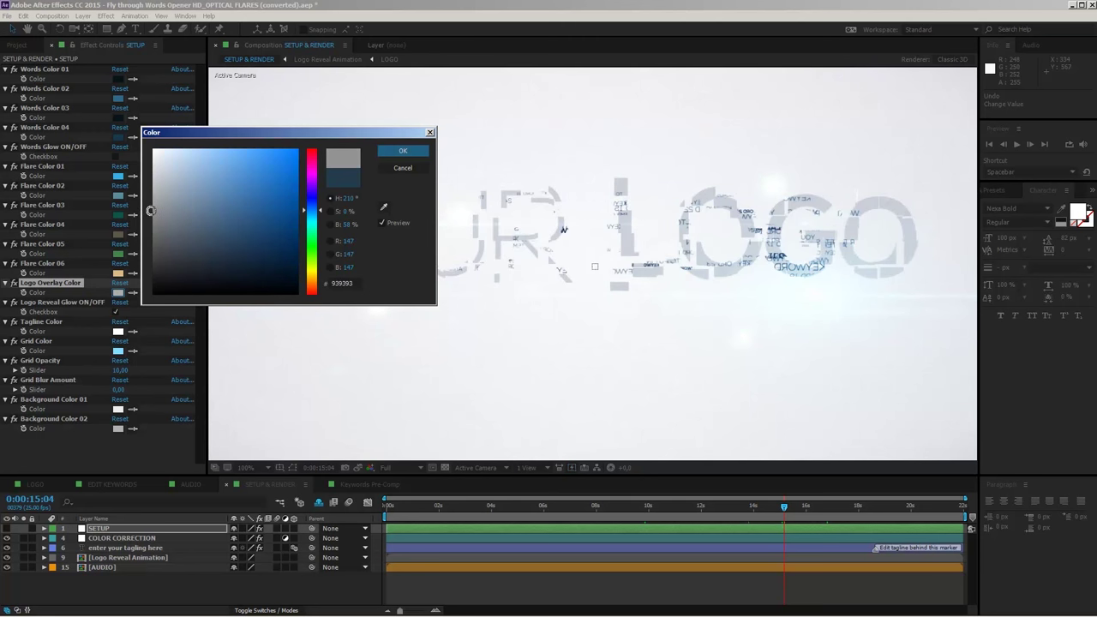
{"action": "left_click", "coordinate": [401, 151]}
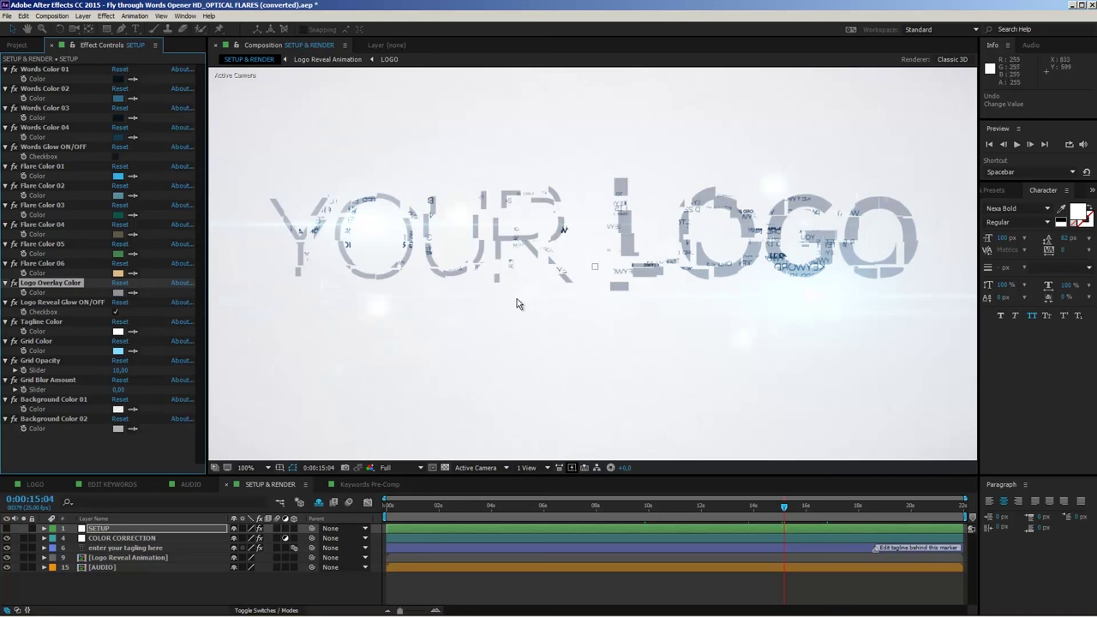
{"action": "left_click", "coordinate": [746, 504]}
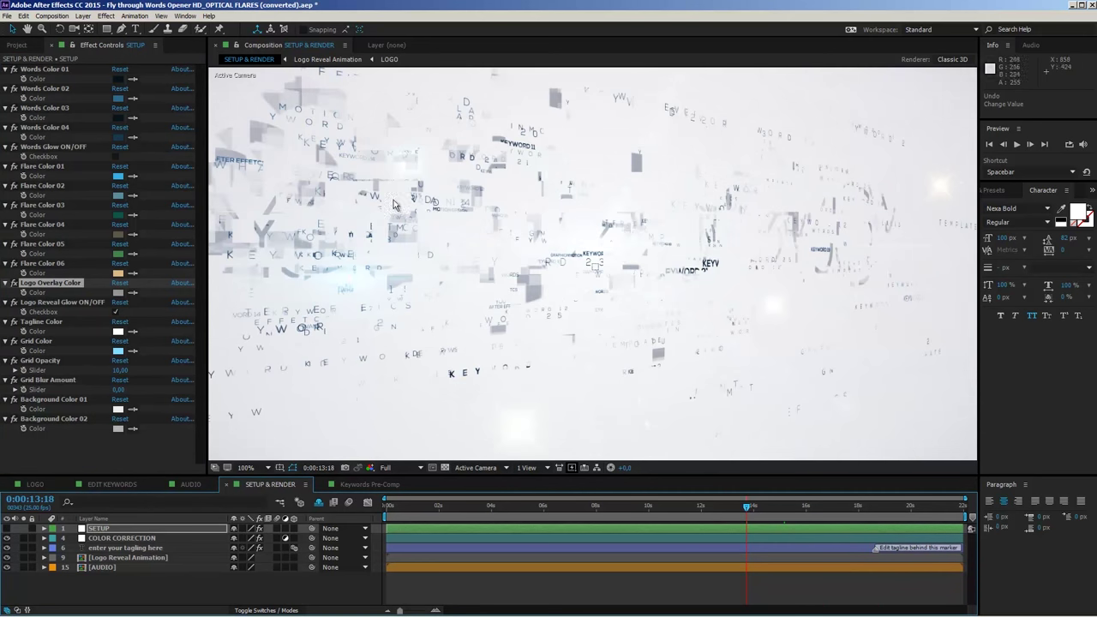
{"action": "left_click", "coordinate": [807, 508]}
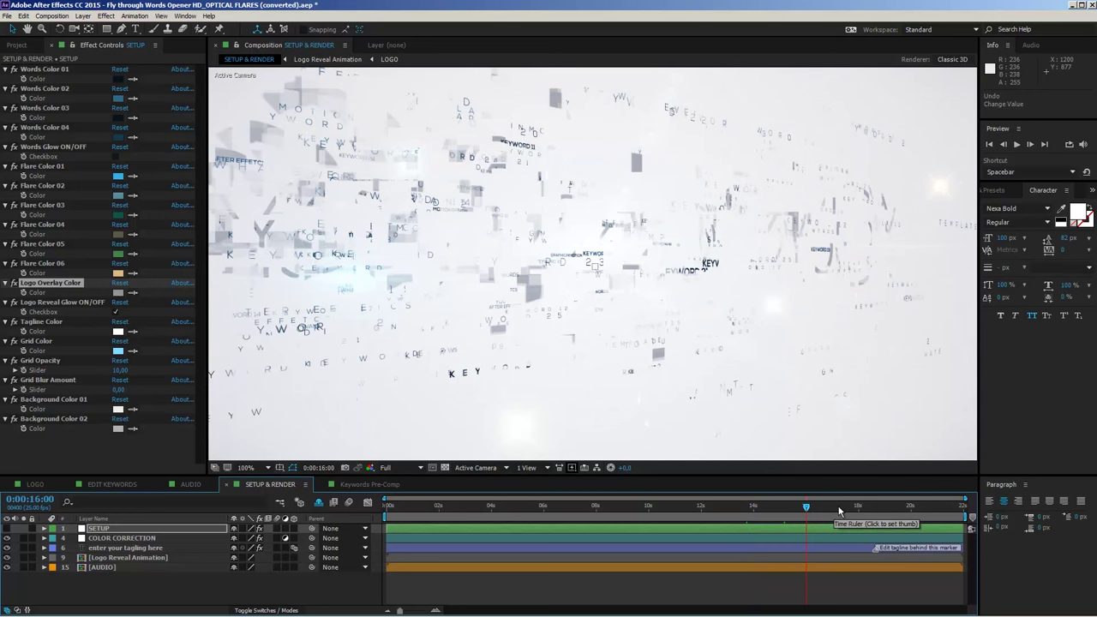
{"action": "left_click", "coordinate": [842, 506]}
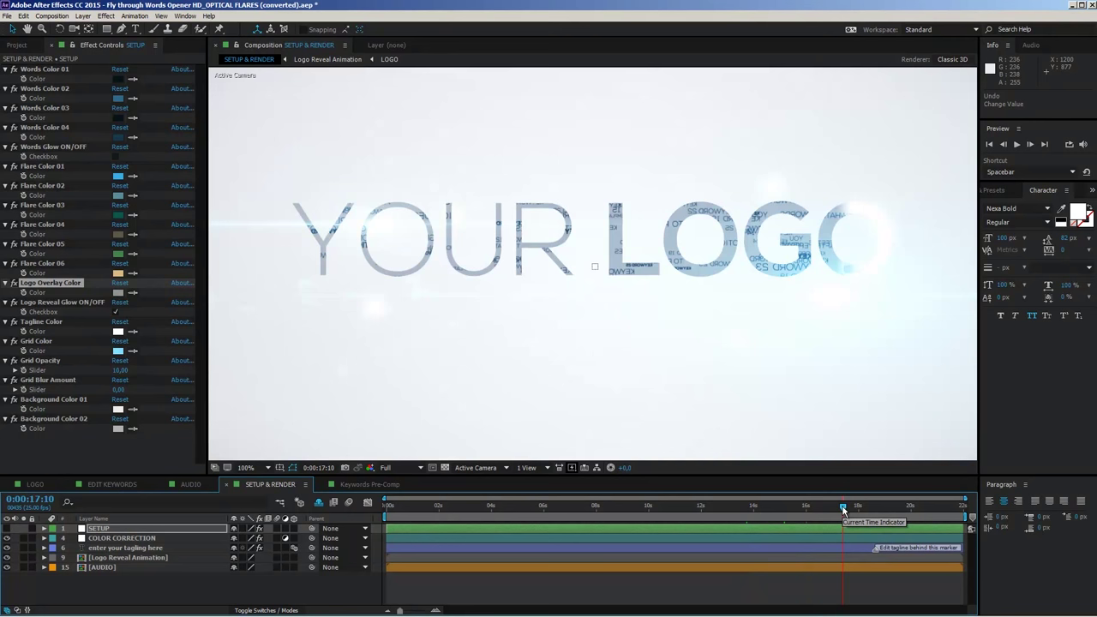
Step: Recolor the YOUR LOGO text to black against the transparency grid in the LOGO composition, and check the reveal in SETUP & RENDER
{"action": "left_click", "coordinate": [34, 484]}
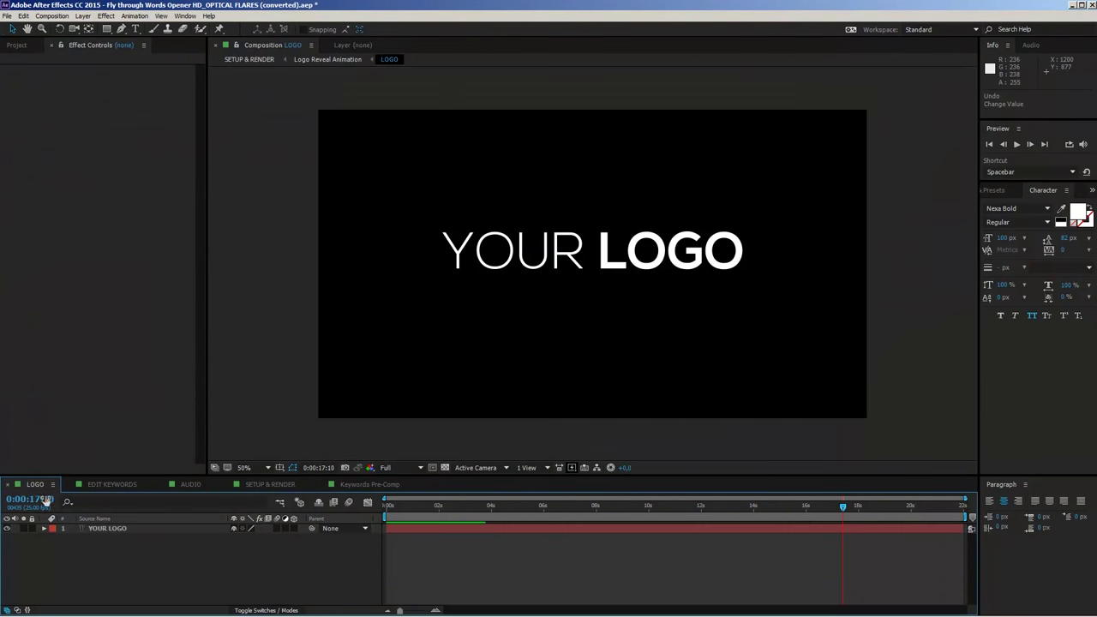
{"action": "left_click", "coordinate": [99, 528]}
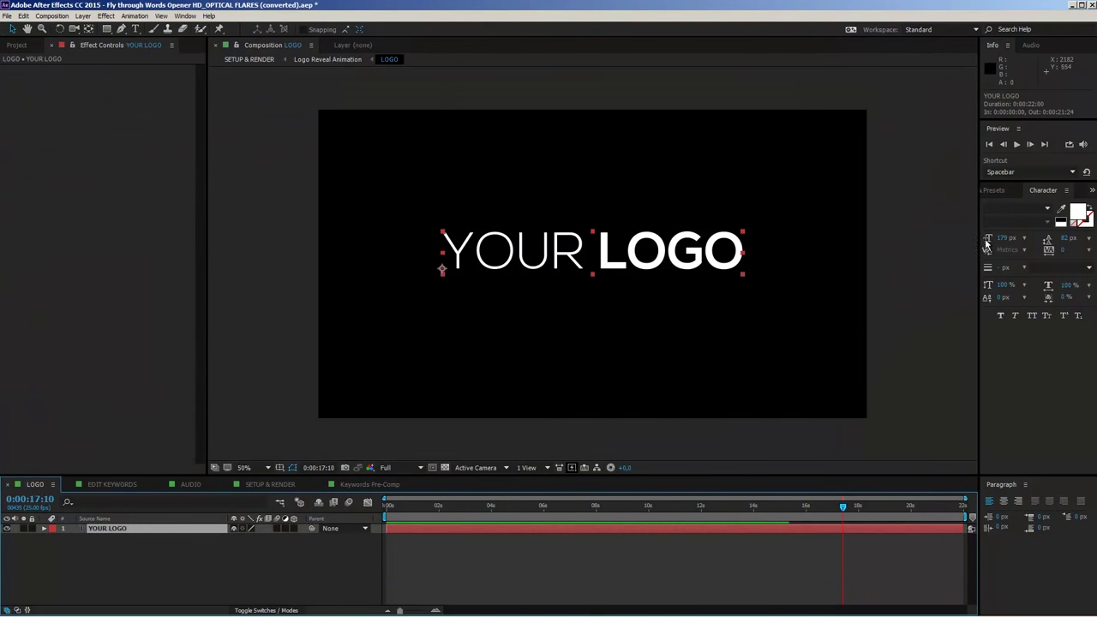
{"action": "left_click", "coordinate": [1061, 222]}
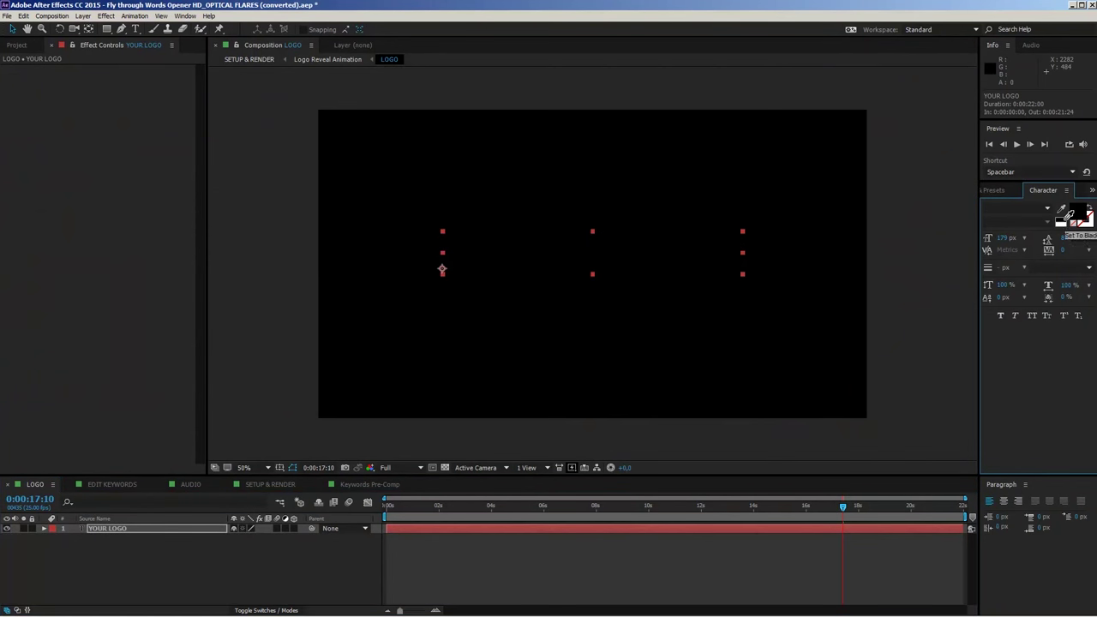
{"action": "left_click", "coordinate": [445, 468]}
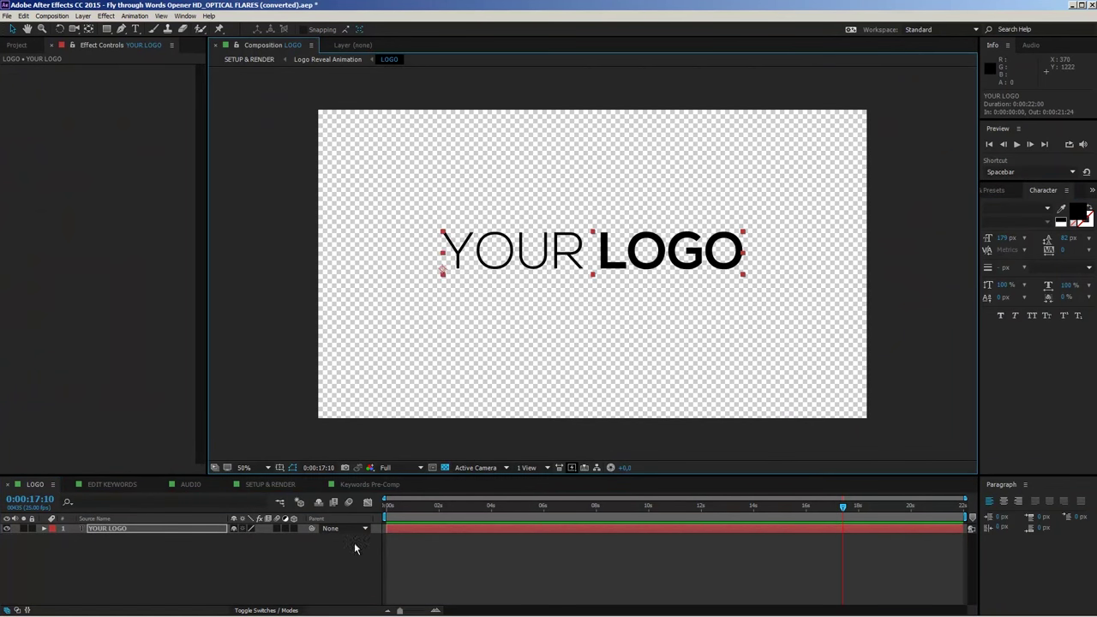
{"action": "left_click", "coordinate": [259, 487]}
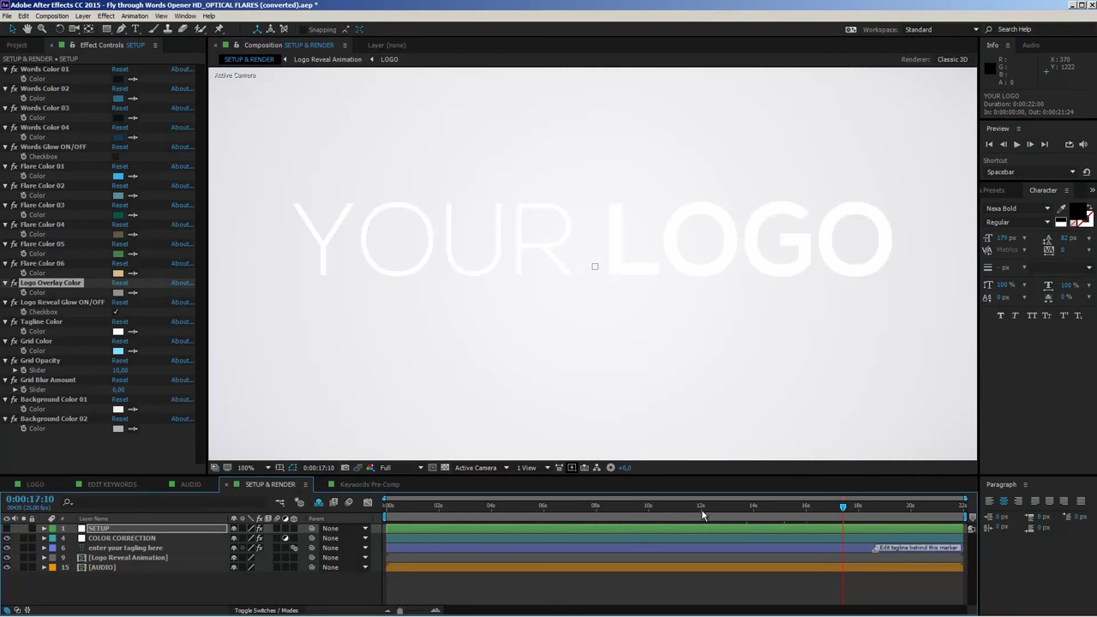
{"action": "left_click", "coordinate": [816, 505]}
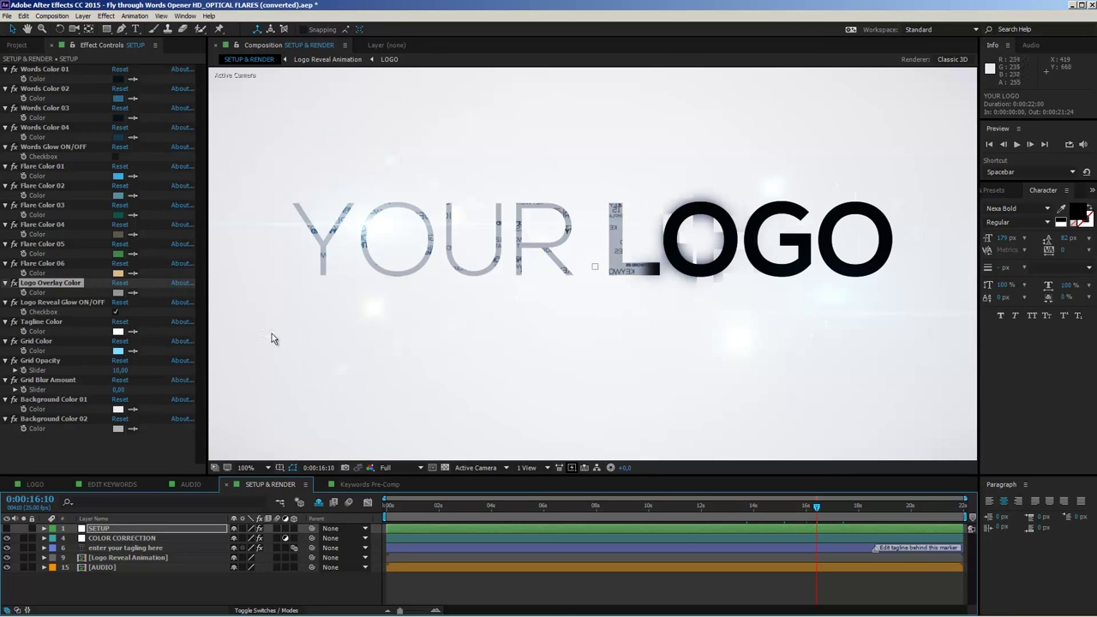
{"action": "left_click", "coordinate": [45, 305]}
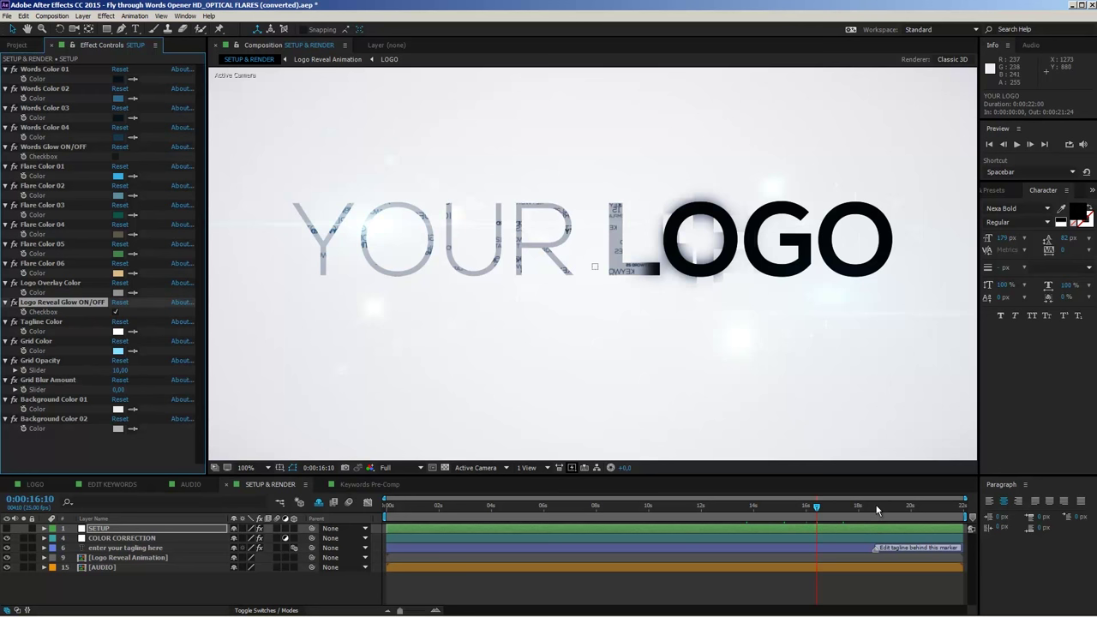
Step: Set the Tagline Color to black 000000, using the frame at 0:00:19:18 as preview
{"action": "left_click", "coordinate": [904, 507]}
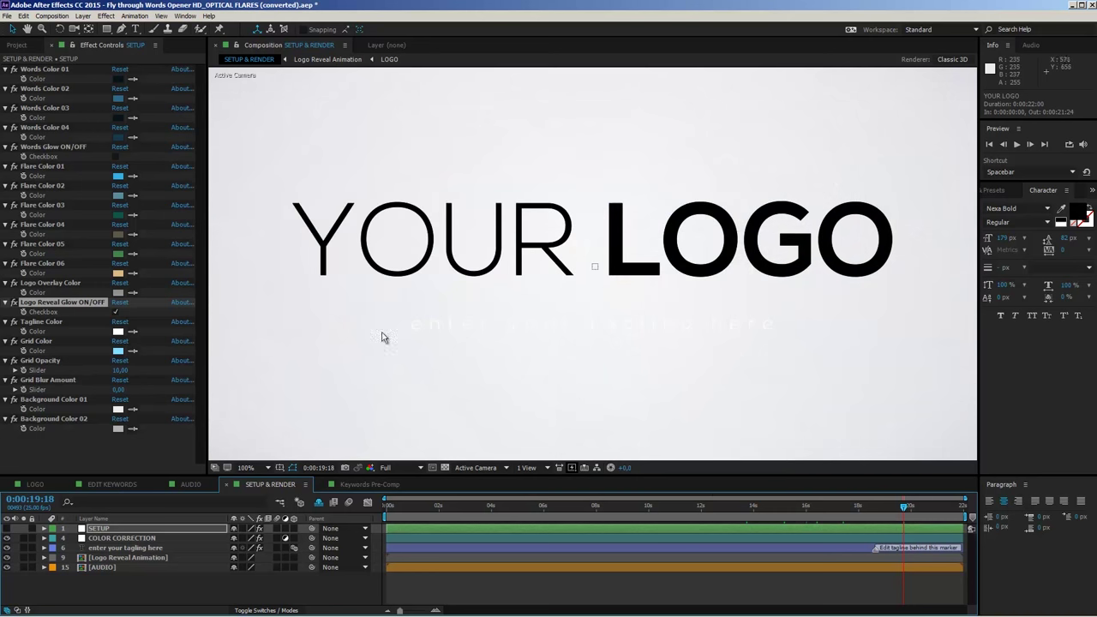
{"action": "left_click", "coordinate": [34, 322]}
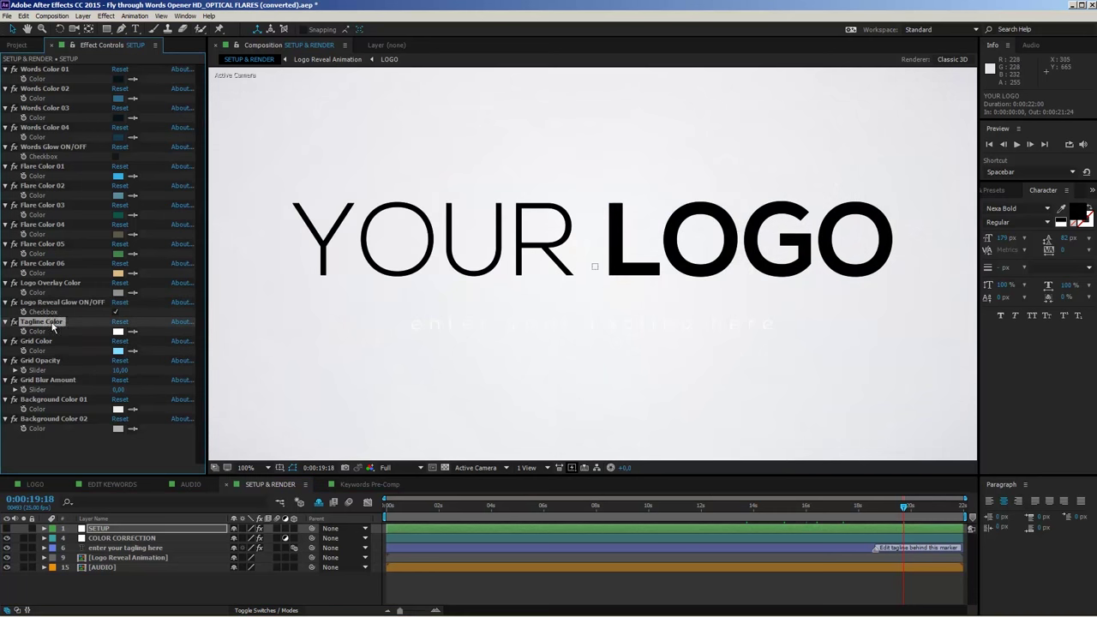
{"action": "left_click", "coordinate": [118, 331]}
{"action": "left_click", "coordinate": [154, 293]}
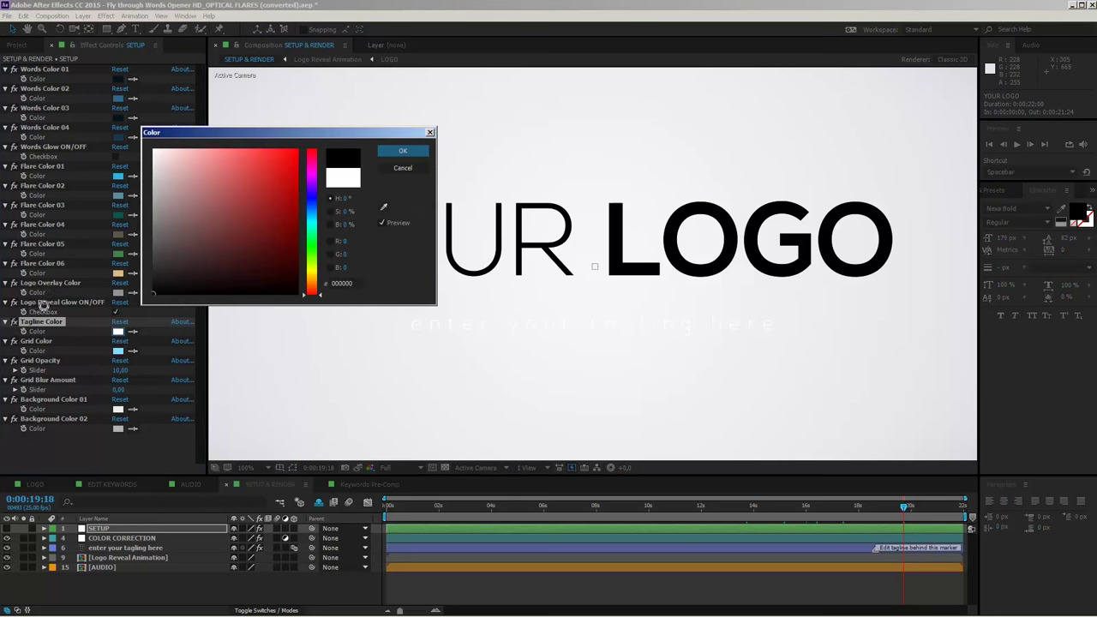
{"action": "left_click", "coordinate": [403, 151]}
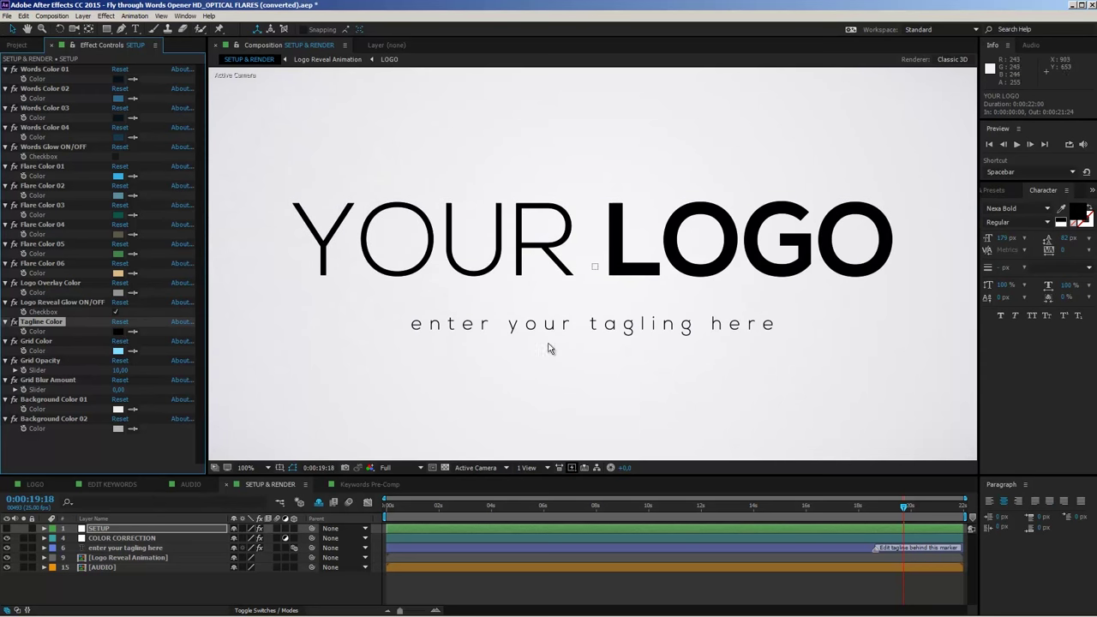
Step: Sample a very dark color into the Grid Color, using the keywords frame at 0:00:07:00 as preview
{"action": "left_click", "coordinate": [570, 509]}
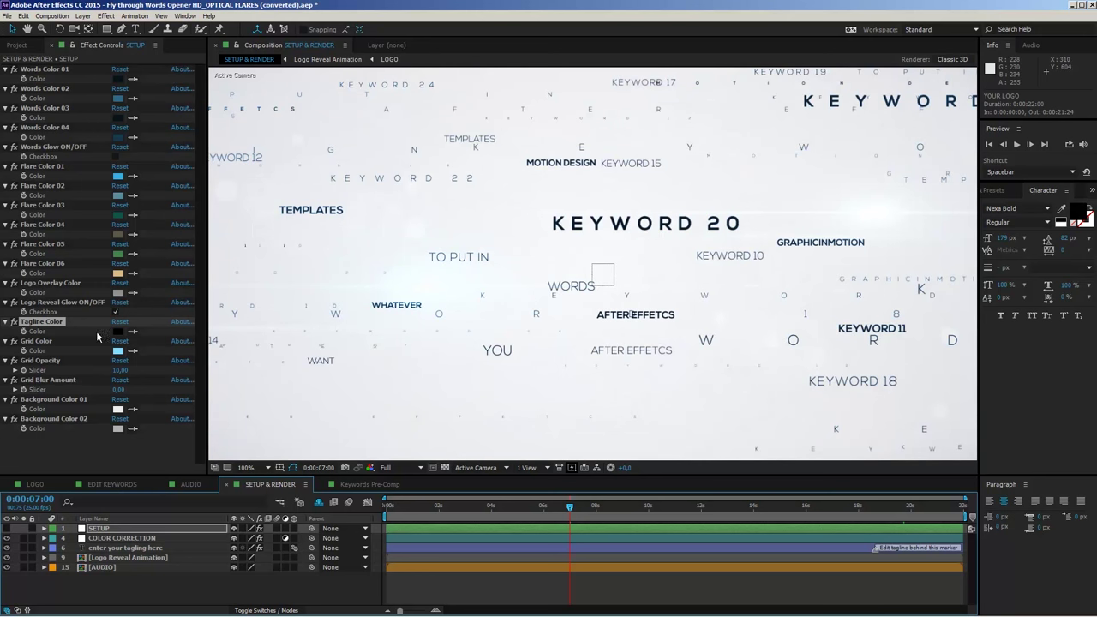
{"action": "left_click", "coordinate": [47, 342]}
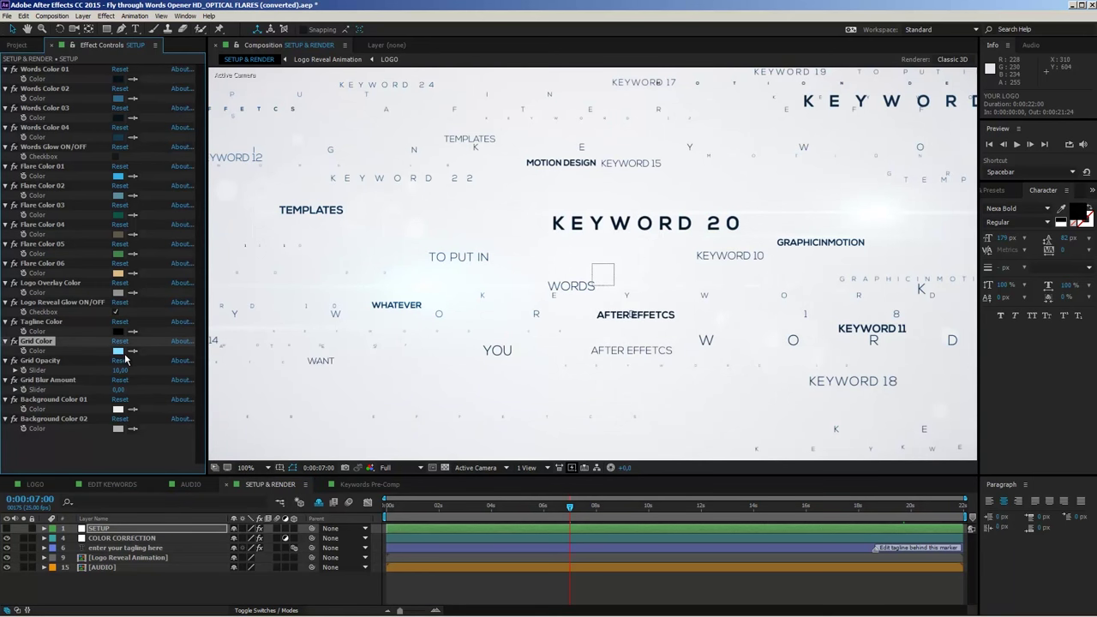
{"action": "left_click", "coordinate": [133, 352]}
{"action": "key", "text": "Escape"}
{"action": "left_click", "coordinate": [52, 362]}
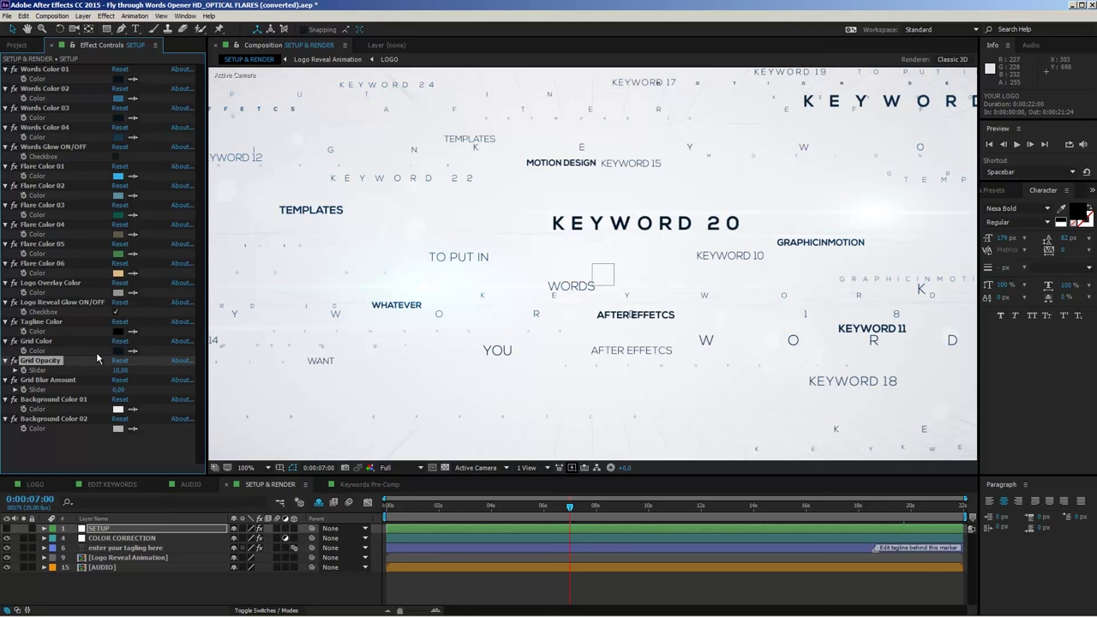
Step: Set the Grid Opacity to 25
{"action": "left_click", "coordinate": [121, 370]}
{"action": "type", "text": "25"}
{"action": "key", "text": "Return"}
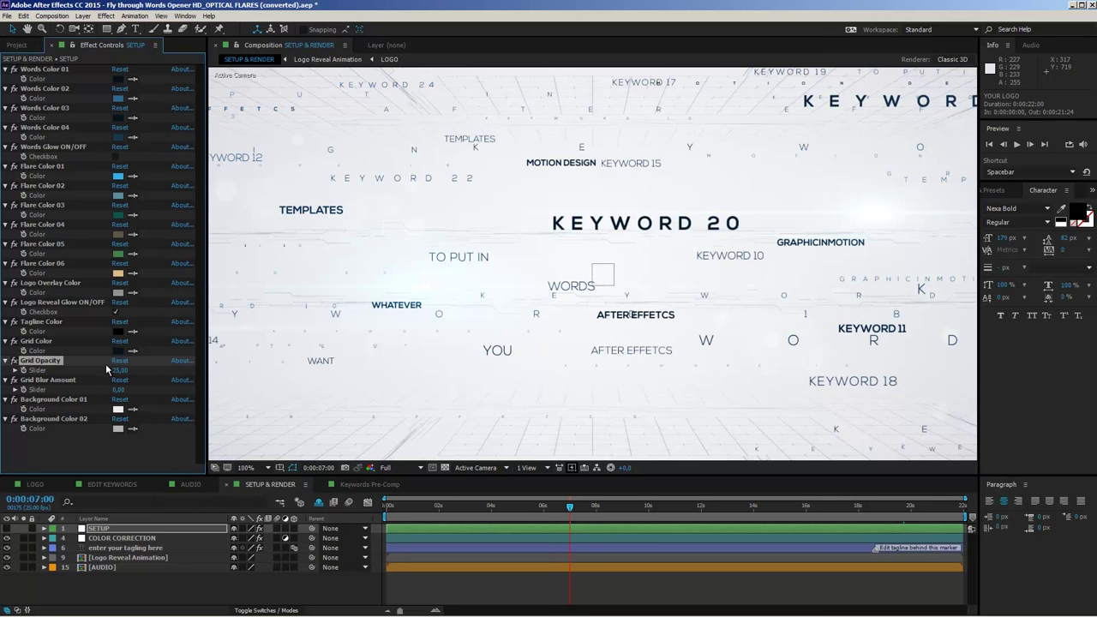
Step: Try a Grid Opacity of 0 on the whole keywords frame and in close-up, and restore it to 25
{"action": "left_click", "coordinate": [120, 371]}
{"action": "type", "text": "0"}
{"action": "key", "text": "Return"}
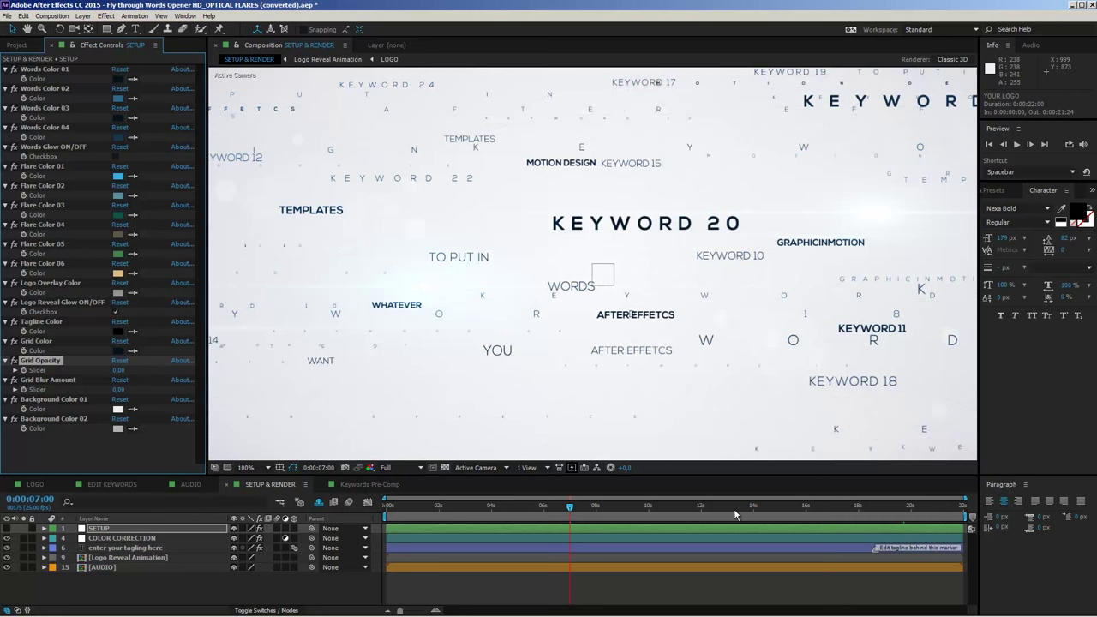
{"action": "key", "text": "comma"}
{"action": "key", "text": "comma"}
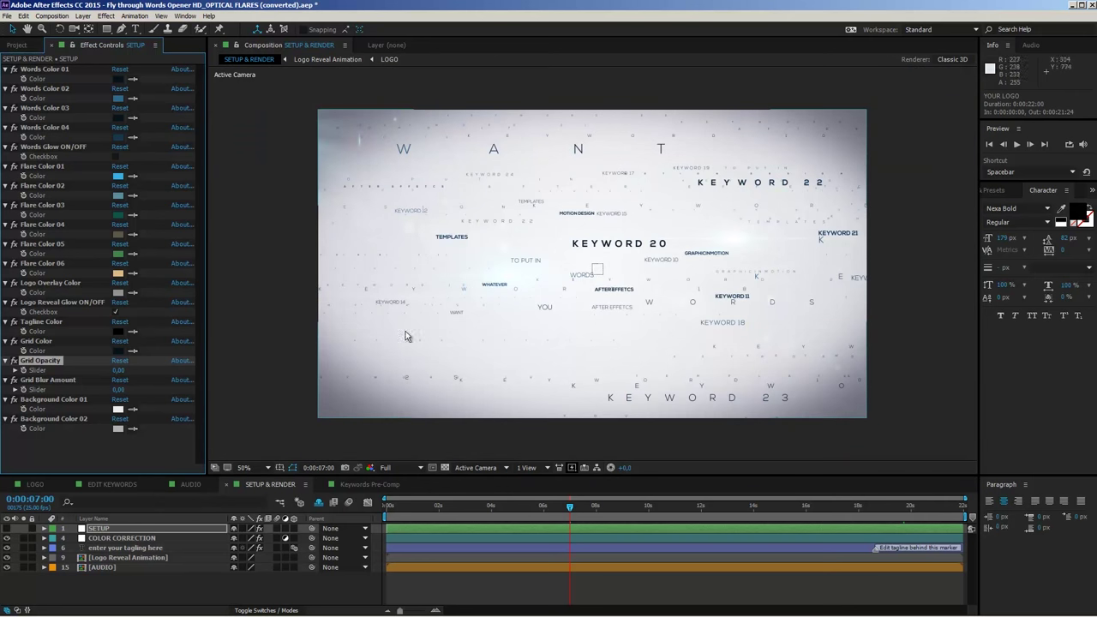
{"action": "key", "text": "period"}
{"action": "key", "text": "period"}
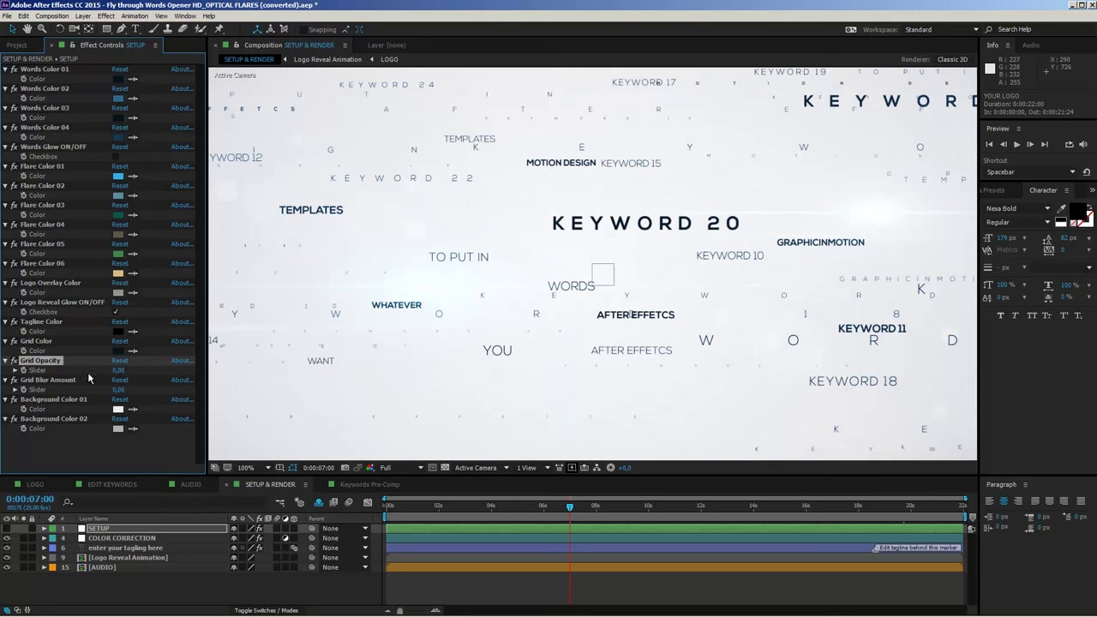
{"action": "left_click", "coordinate": [116, 371]}
{"action": "type", "text": "25"}
{"action": "key", "text": "Return"}
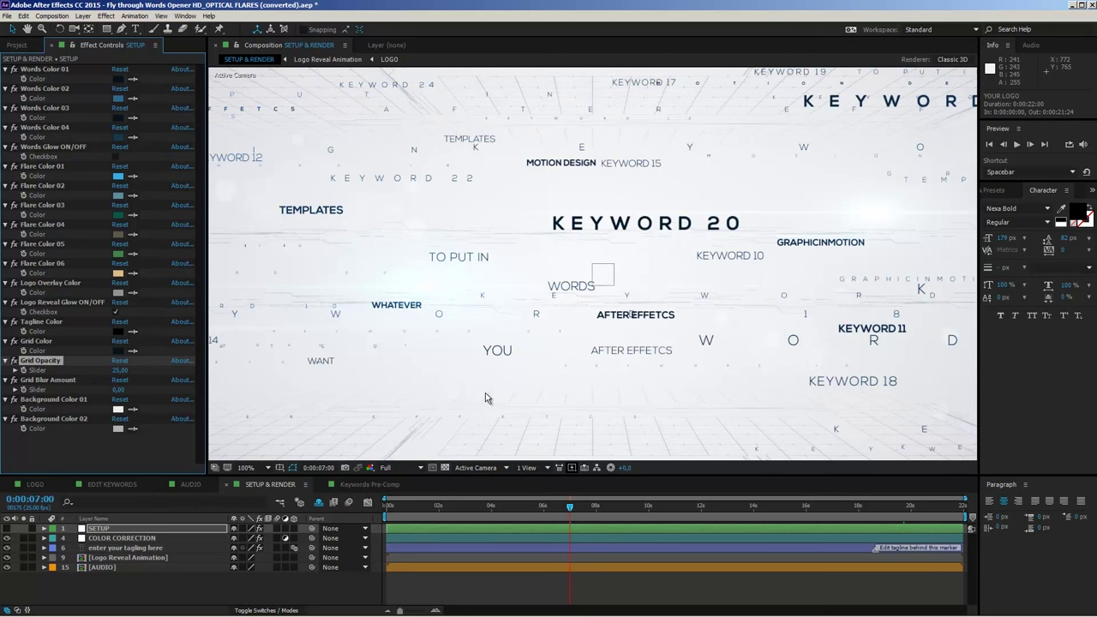
Step: Try a Grid Blur Amount of 10 and return it to 0, viewing the whole frame
{"action": "left_click", "coordinate": [118, 389]}
{"action": "type", "text": "10"}
{"action": "key", "text": "Return"}
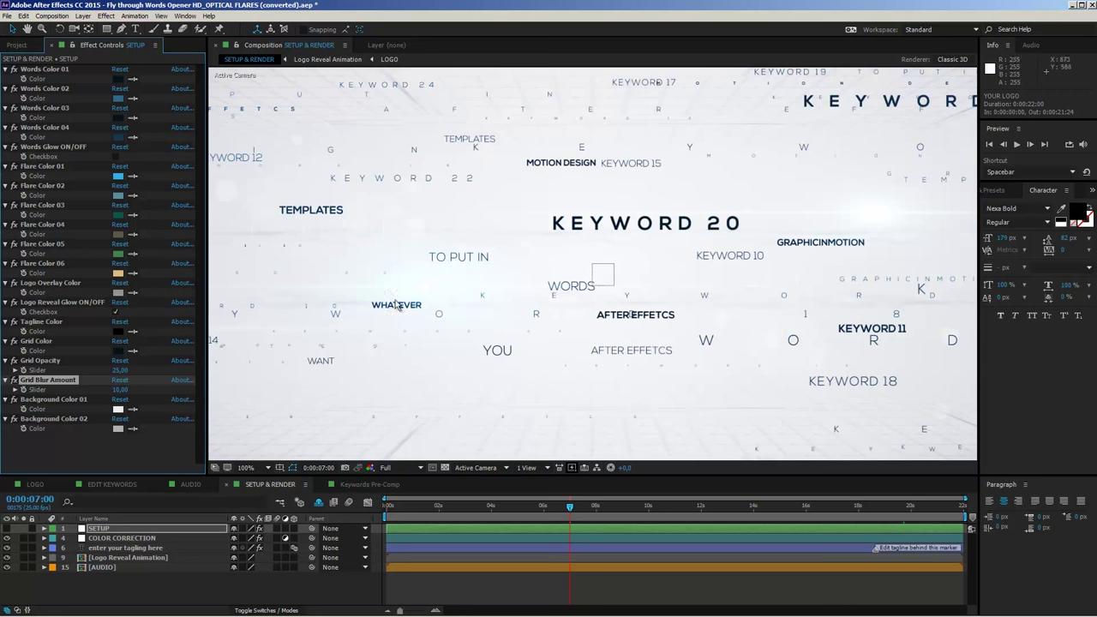
{"action": "left_click", "coordinate": [120, 390]}
{"action": "key", "text": "Return"}
{"action": "key", "text": "comma"}
{"action": "key", "text": "comma"}
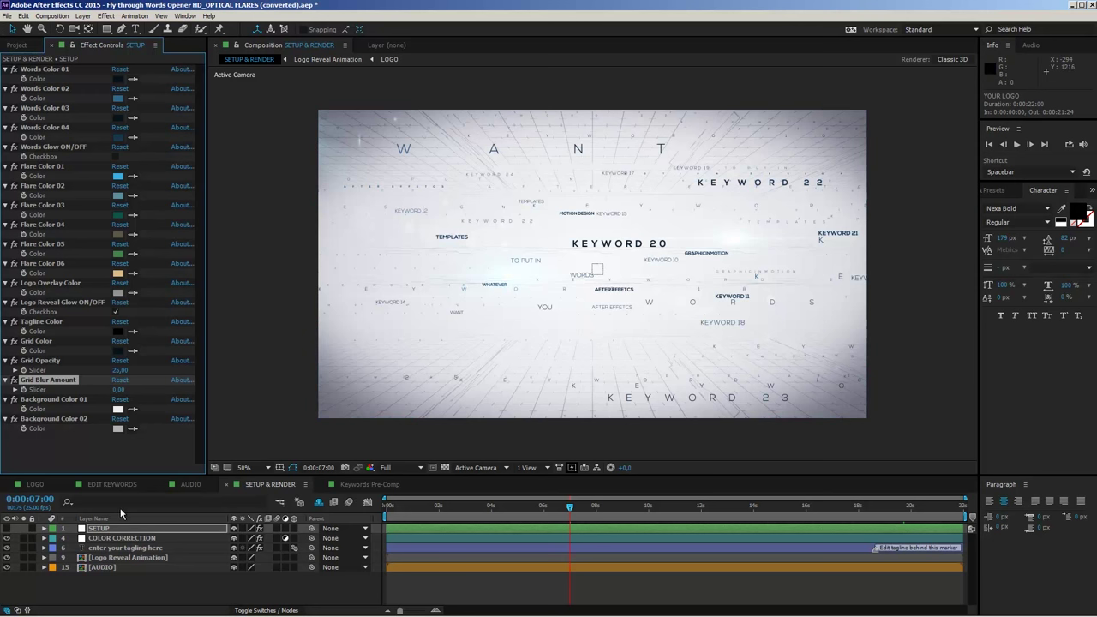
Step: Reveal the shy layers in a taller timeline and set the Vignette layer's Opacity to 25%
{"action": "left_click", "coordinate": [320, 506]}
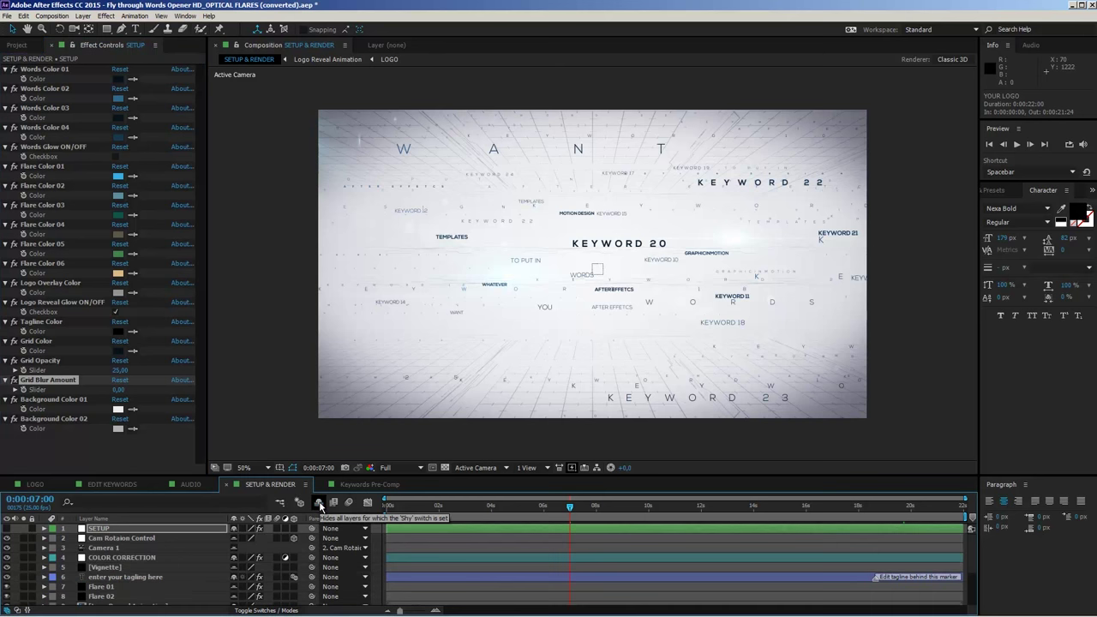
{"action": "left_click_drag", "start_coordinate": [318, 478], "coordinate": [319, 345]}
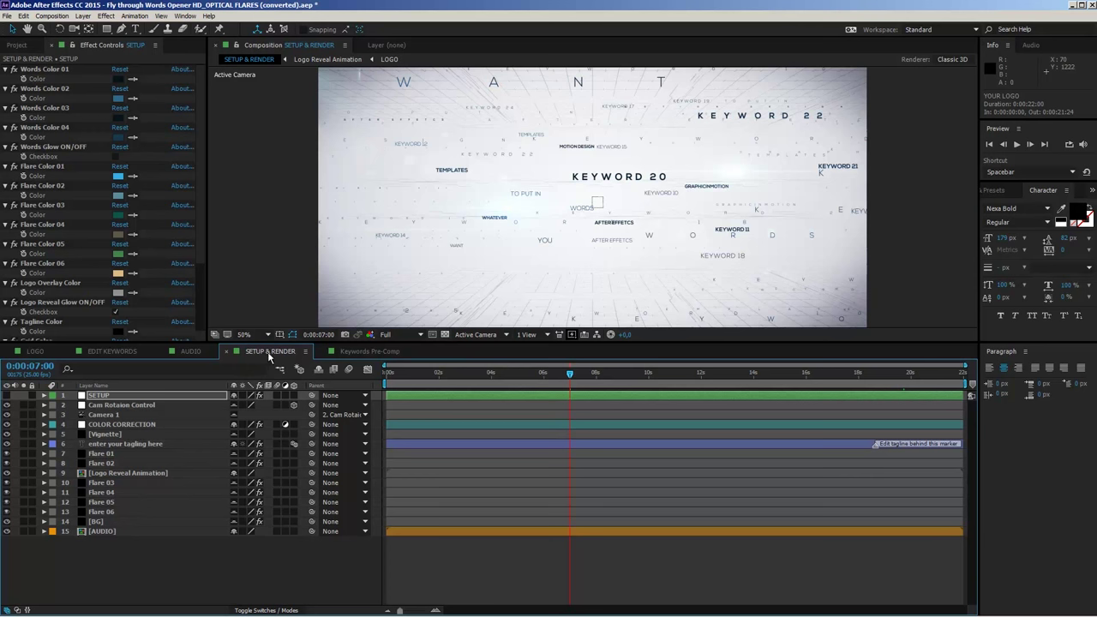
{"action": "left_click", "coordinate": [112, 436]}
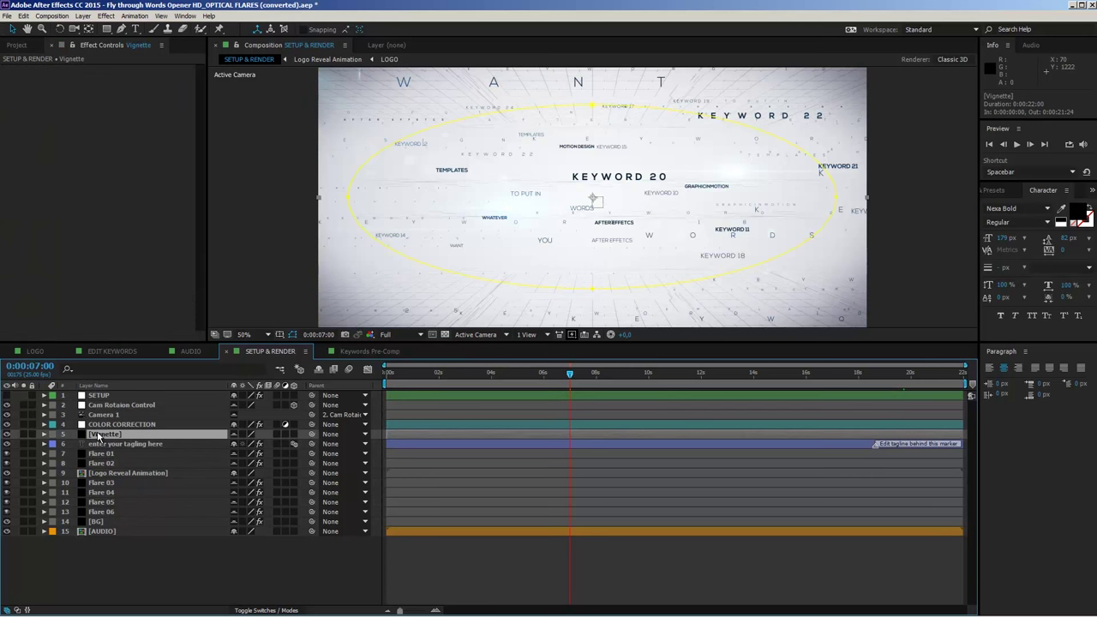
{"action": "key", "text": "t"}
{"action": "left_click", "coordinate": [237, 443]}
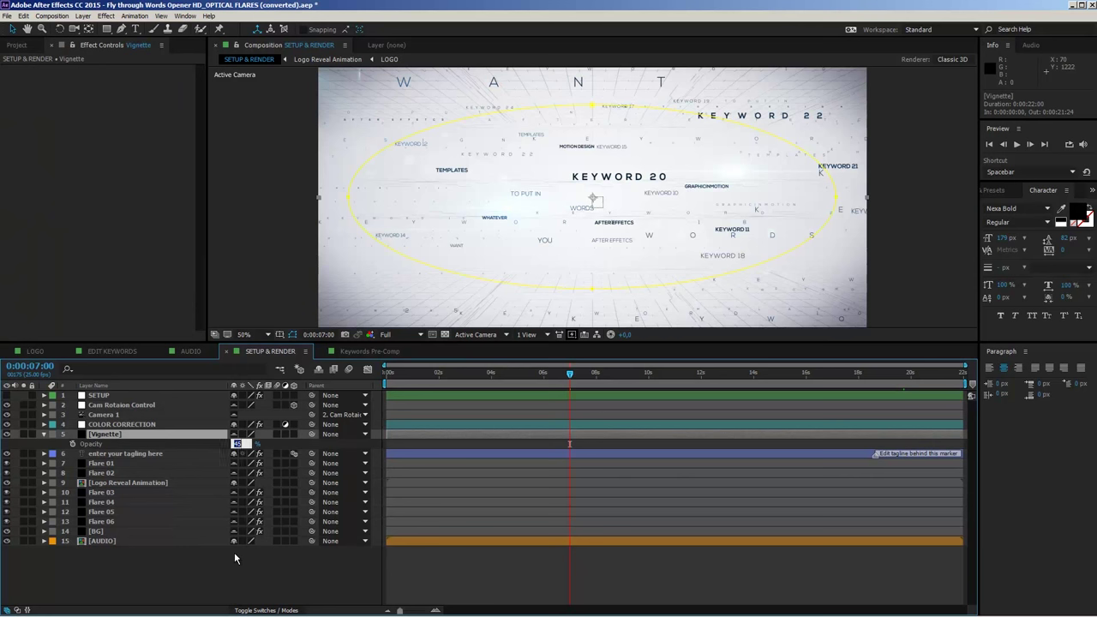
{"action": "type", "text": "25"}
{"action": "key", "text": "Return"}
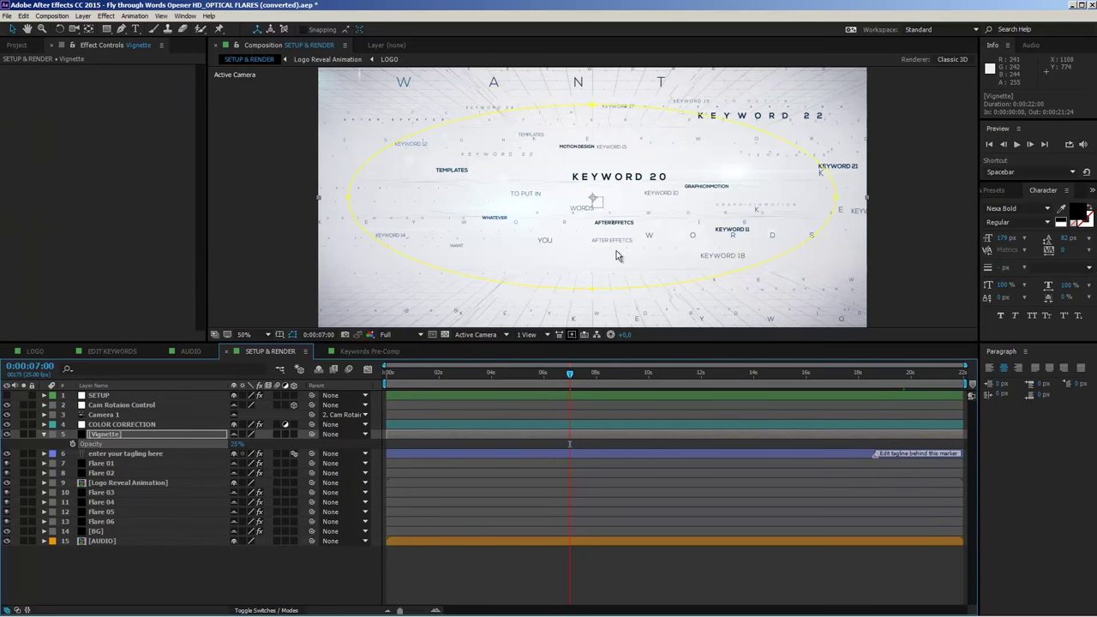
Step: Hide the layers Flare 01 through Flare 06 and reselect the SETUP layer
{"action": "left_click", "coordinate": [116, 465]}
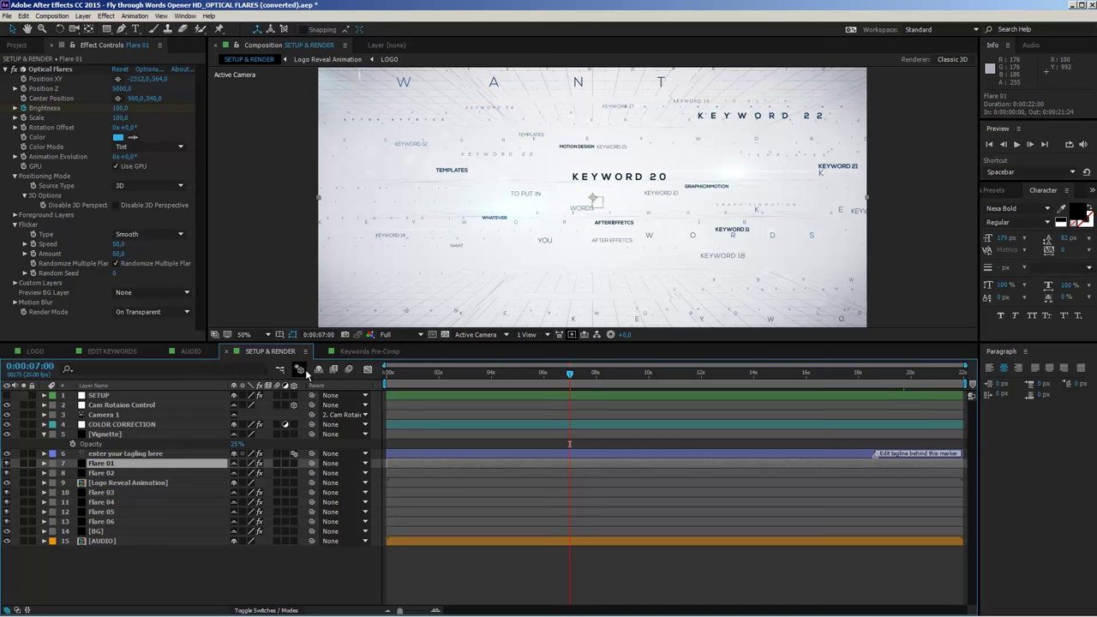
{"action": "left_click", "coordinate": [7, 463]}
{"action": "left_click", "coordinate": [7, 502]}
{"action": "left_click", "coordinate": [7, 512]}
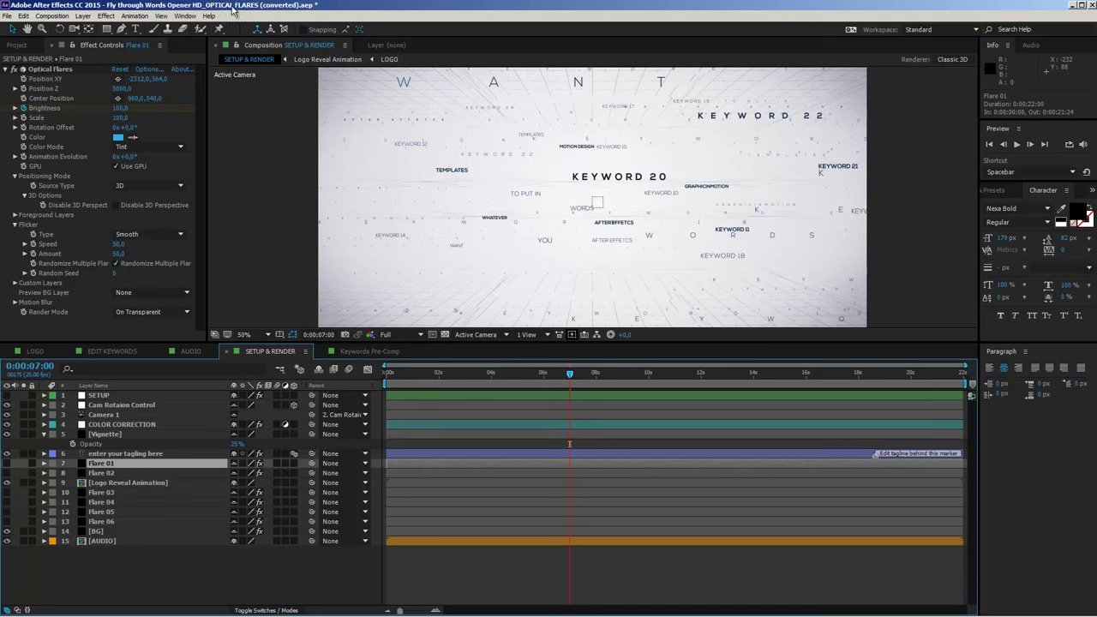
{"action": "left_click", "coordinate": [133, 397]}
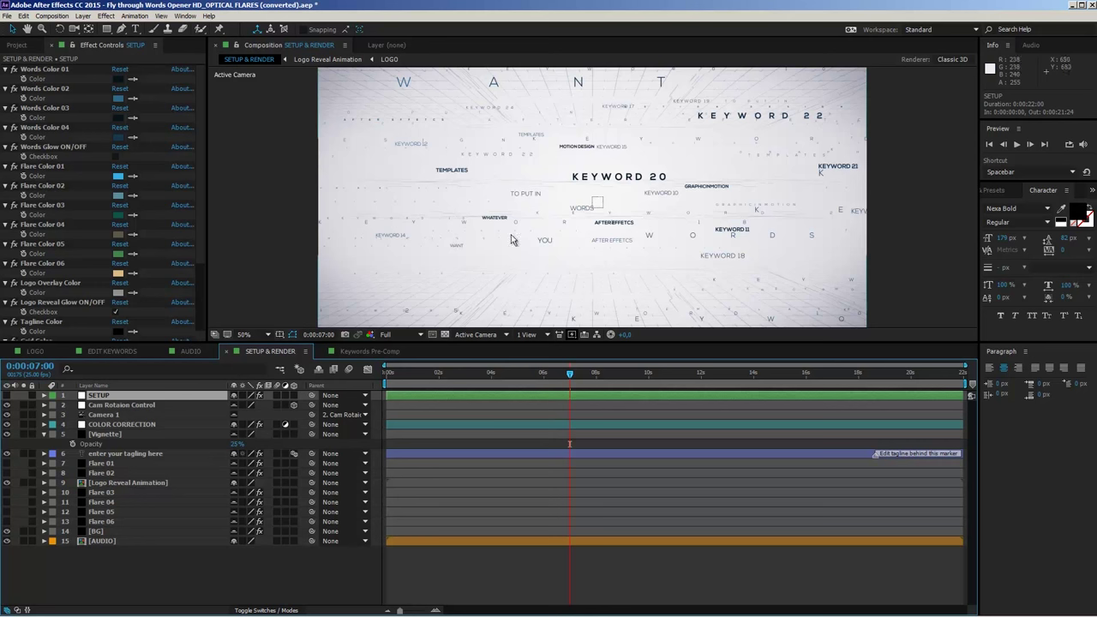
Step: Look at the AUDIO layer, its composition and the file import options for adding a soundtrack, and return to SETUP & RENDER
{"action": "left_click", "coordinate": [190, 352]}
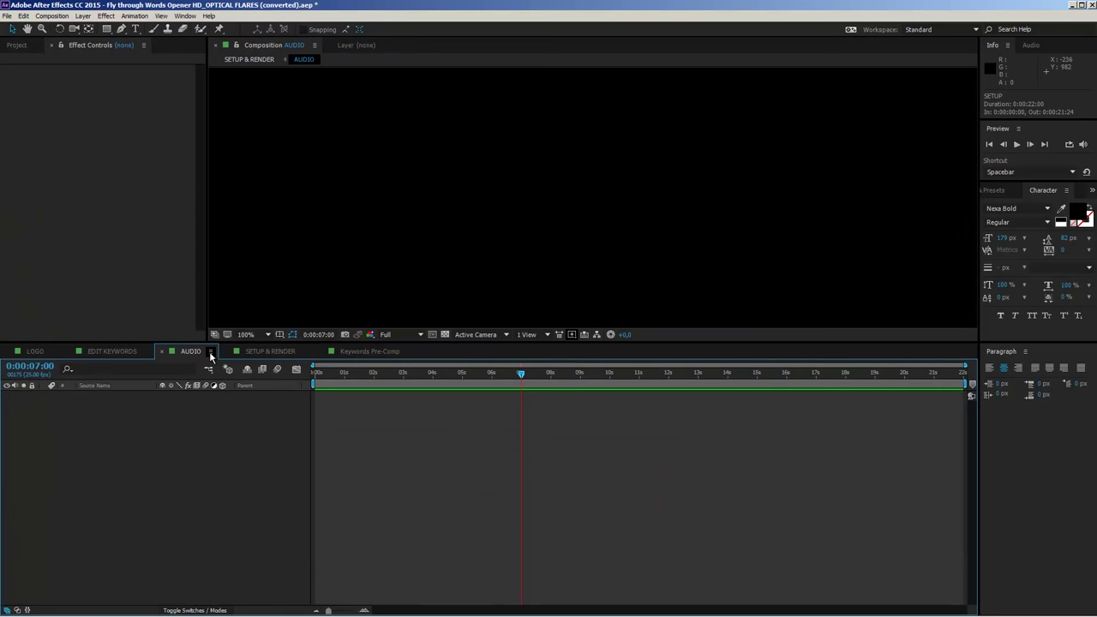
{"action": "left_click", "coordinate": [243, 352]}
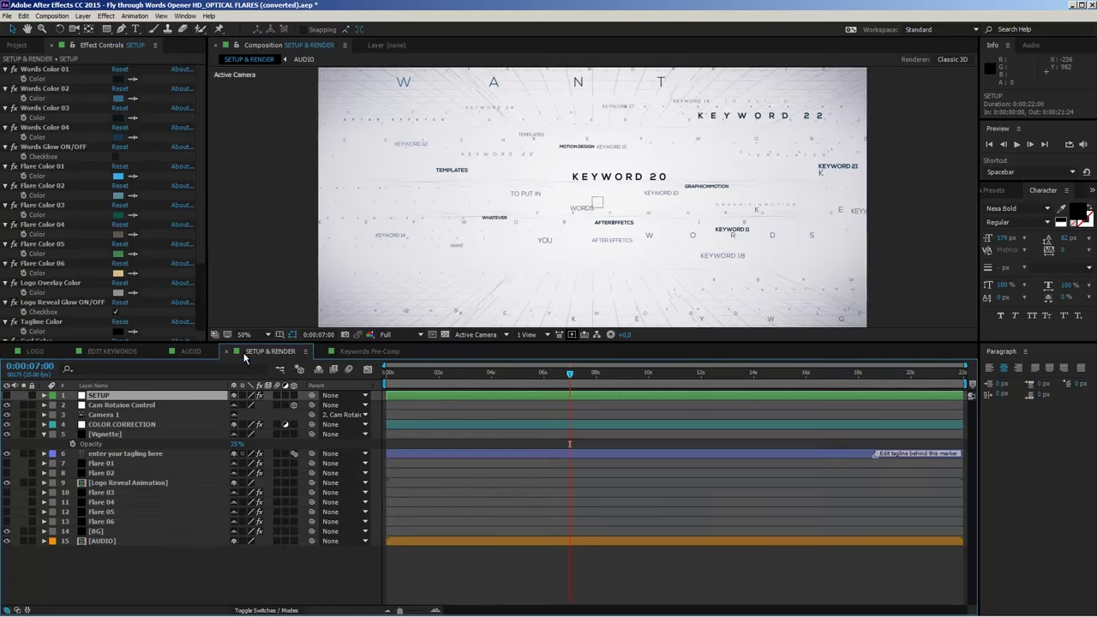
{"action": "left_click", "coordinate": [101, 542]}
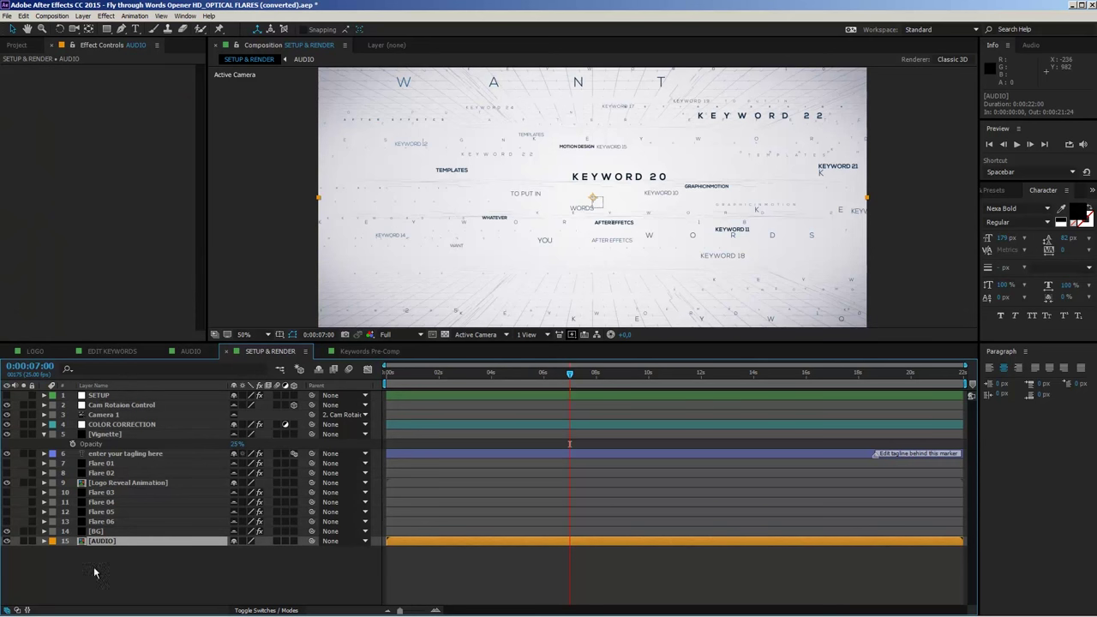
{"action": "left_click", "coordinate": [193, 352]}
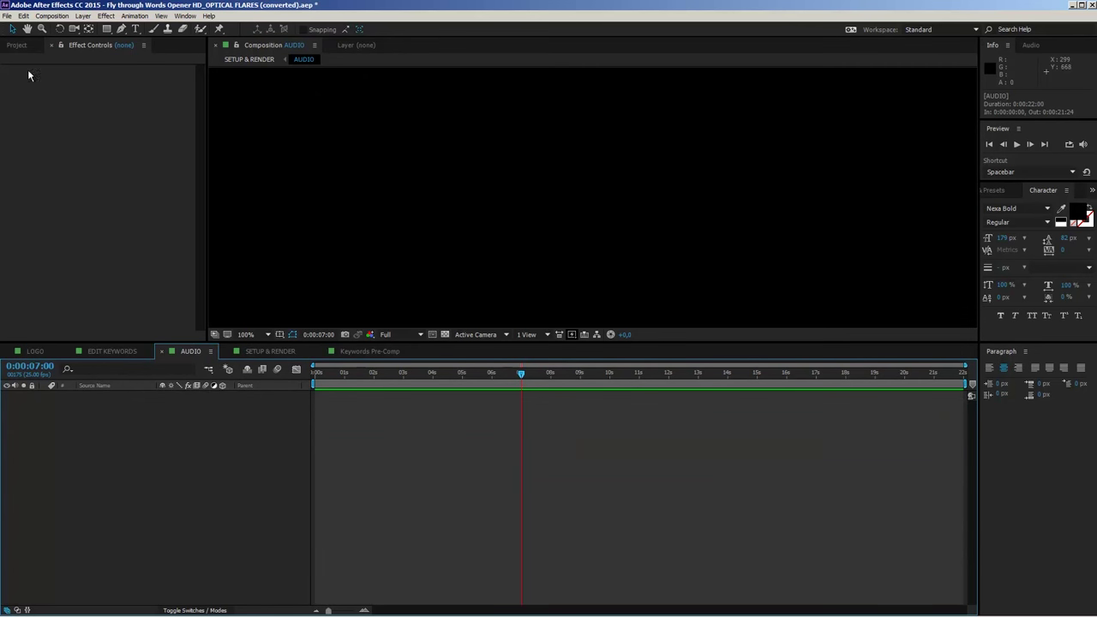
{"action": "left_click", "coordinate": [17, 46]}
{"action": "left_click", "coordinate": [7, 15]}
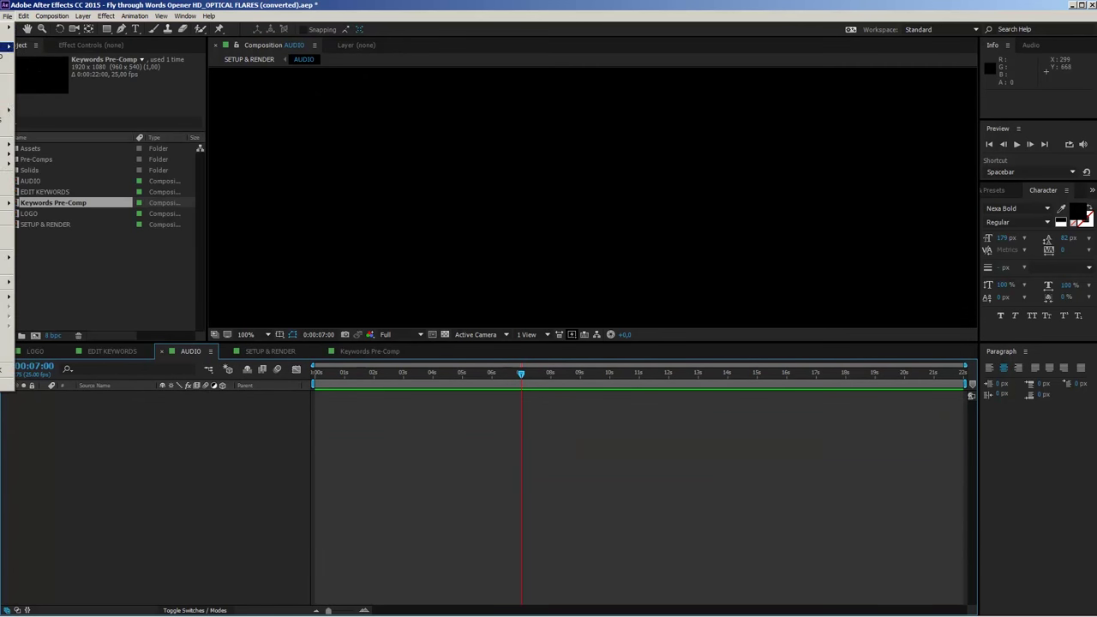
{"action": "mouse_move", "coordinate": [9, 145]}
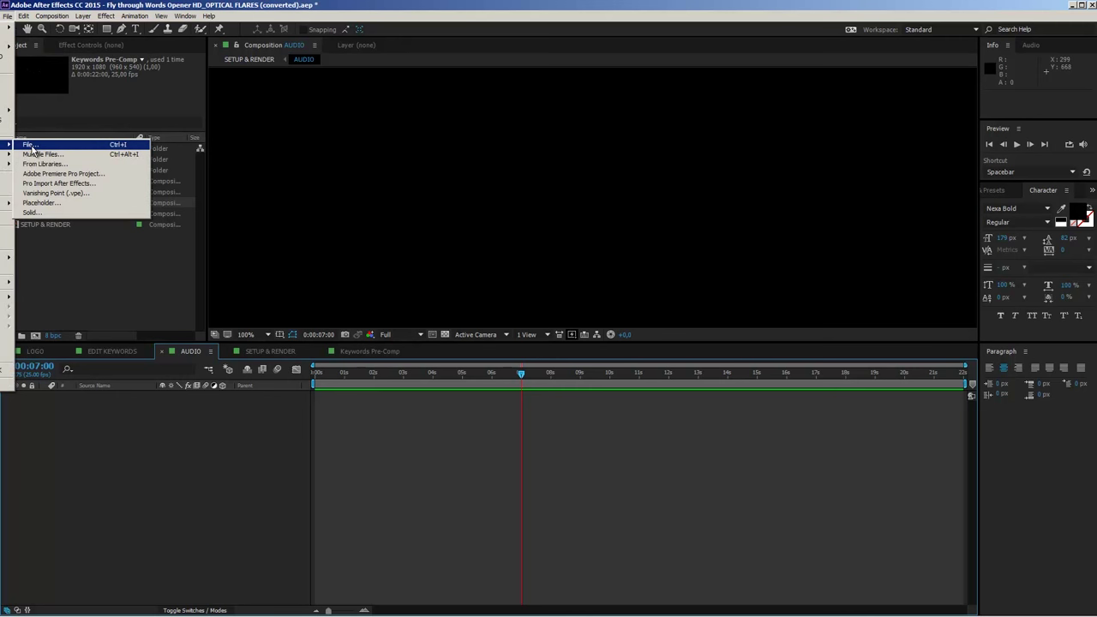
{"action": "left_click", "coordinate": [152, 367]}
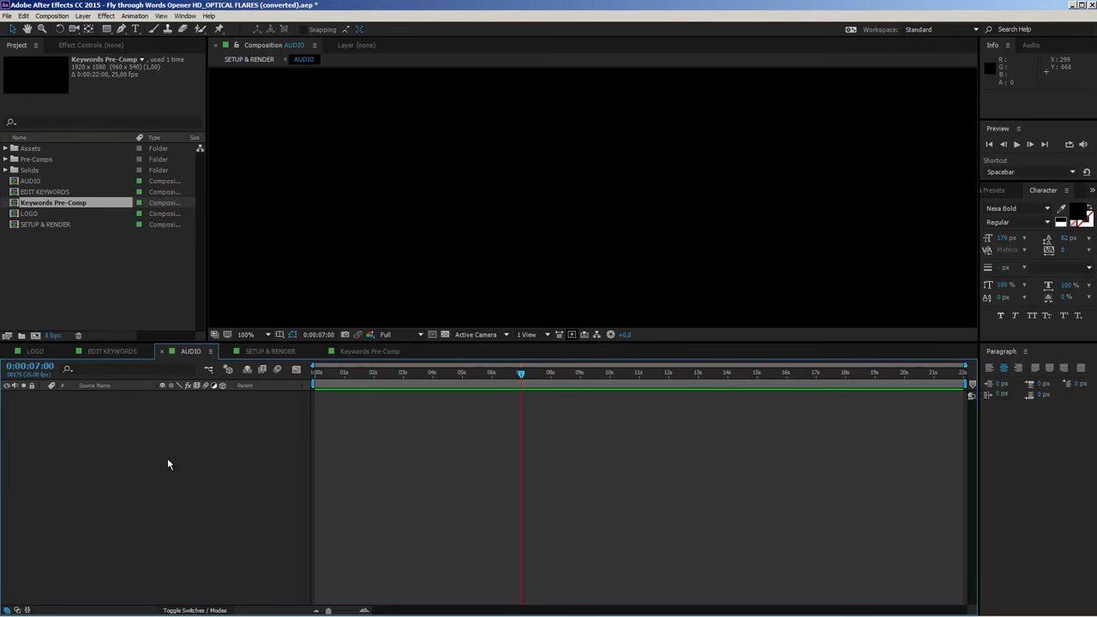
{"action": "left_click", "coordinate": [288, 353]}
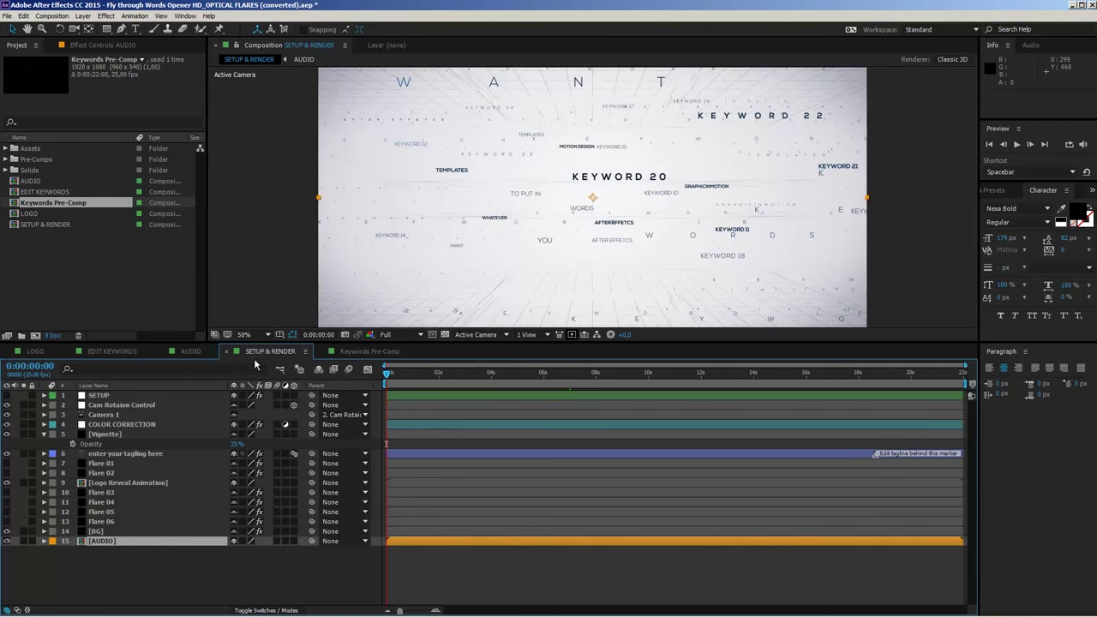
Step: Hide the shy layers again and compare the frame at 0:00:04:24 with the COLOR CORRECTION layer's Curves effect off and on
{"action": "left_click", "coordinate": [318, 371]}
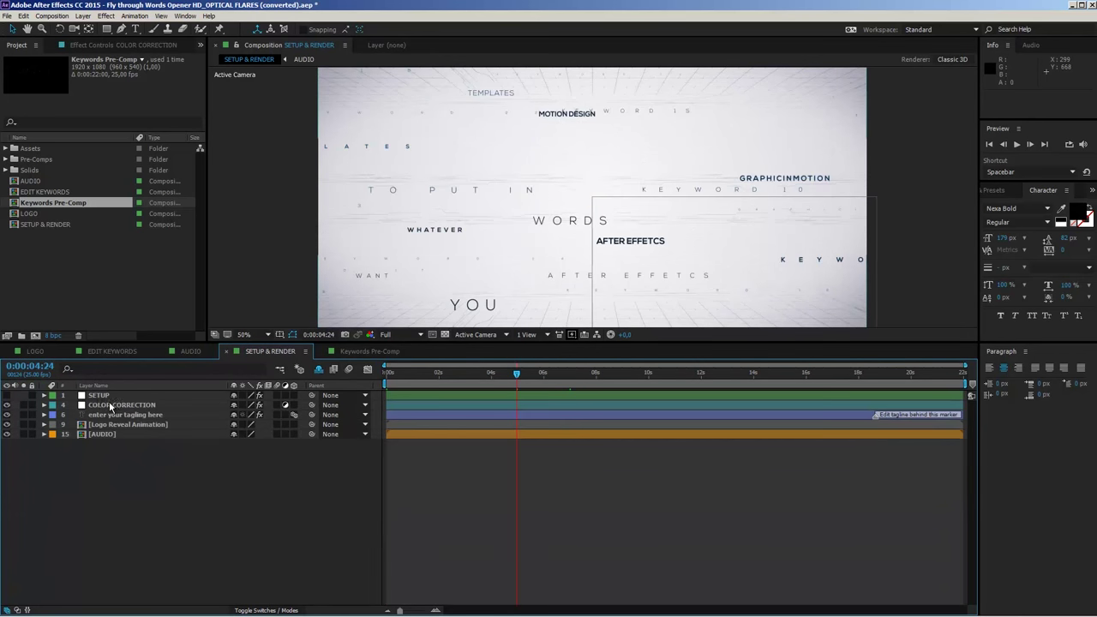
{"action": "left_click", "coordinate": [102, 407]}
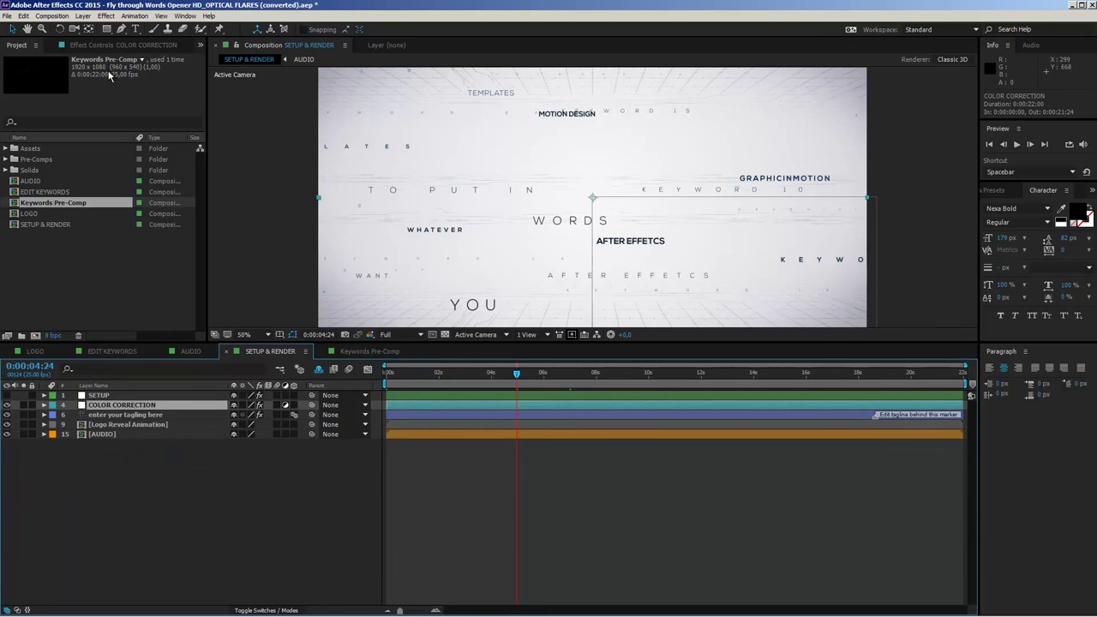
{"action": "left_click", "coordinate": [120, 44]}
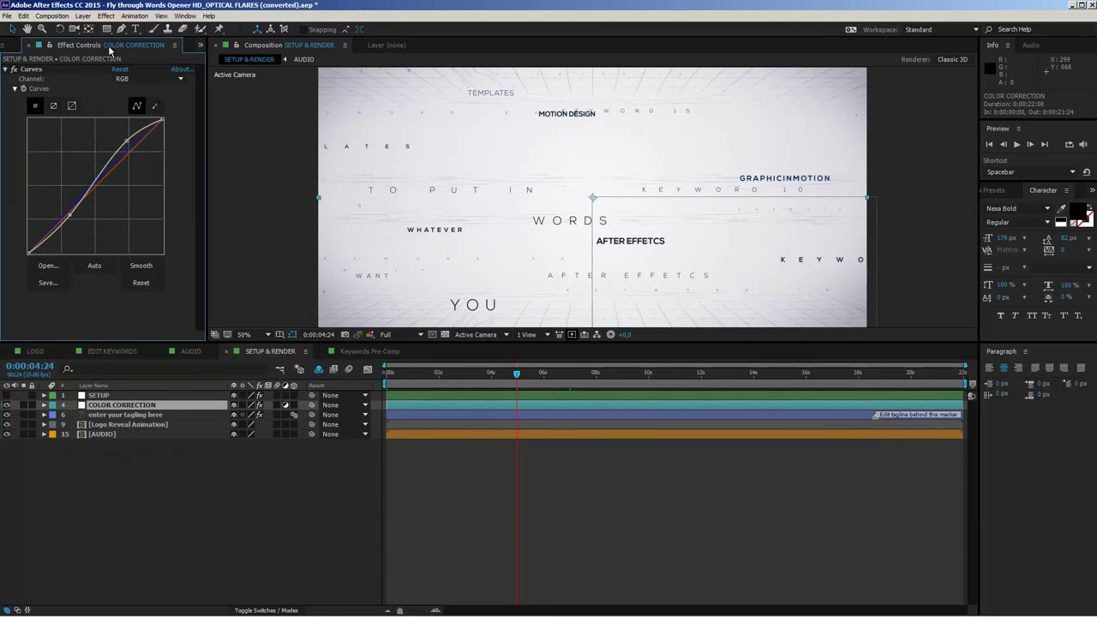
{"action": "left_click", "coordinate": [15, 72]}
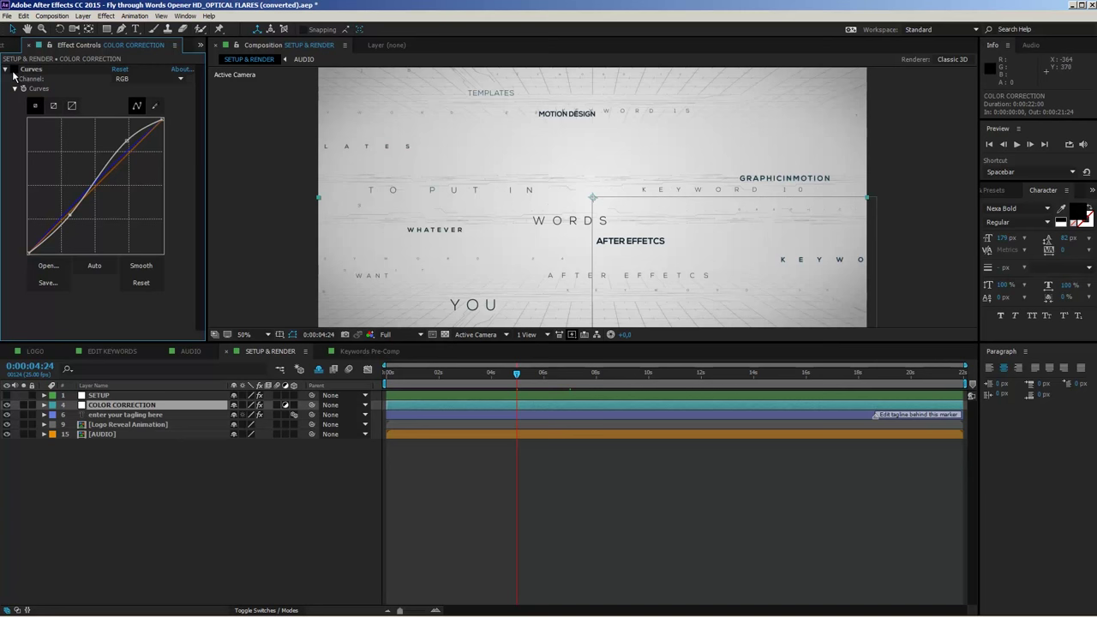
{"action": "left_click", "coordinate": [13, 70]}
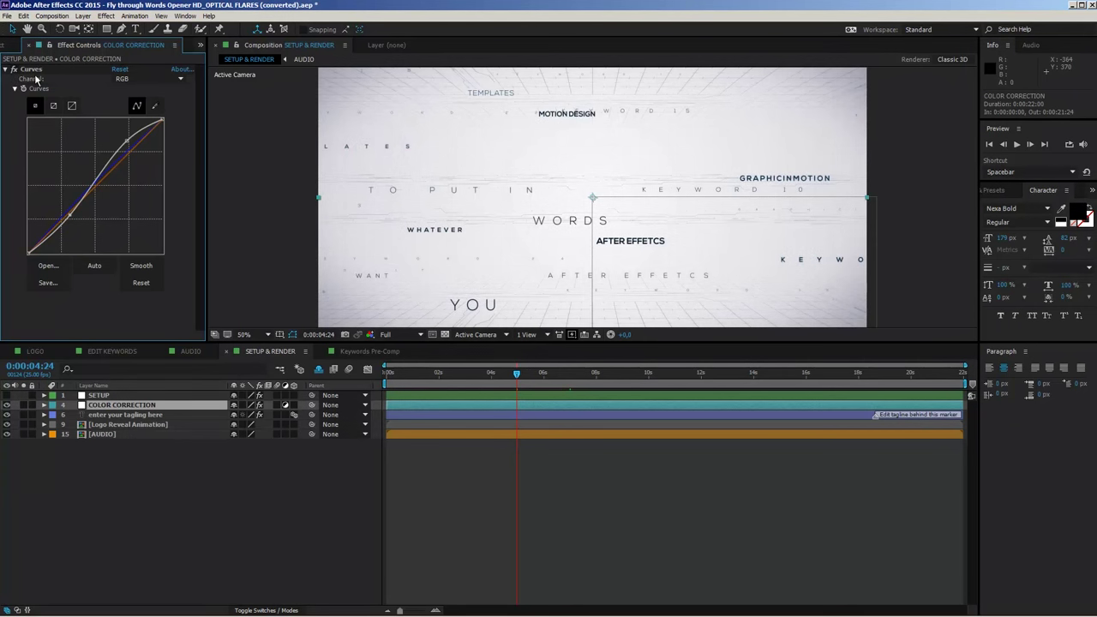
Step: Adjust the COLOR CORRECTION layer's Curves to remove the blue tint, and check the frames at 0:00:08:15 and 0:00:10:07
{"action": "left_click", "coordinate": [127, 141]}
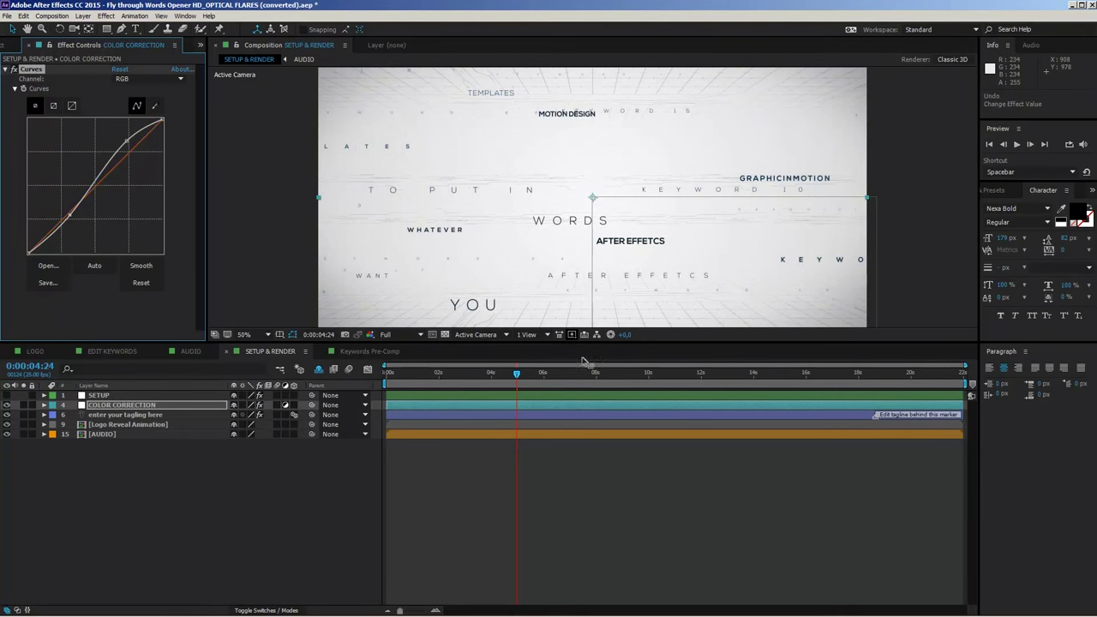
{"action": "left_click", "coordinate": [613, 374]}
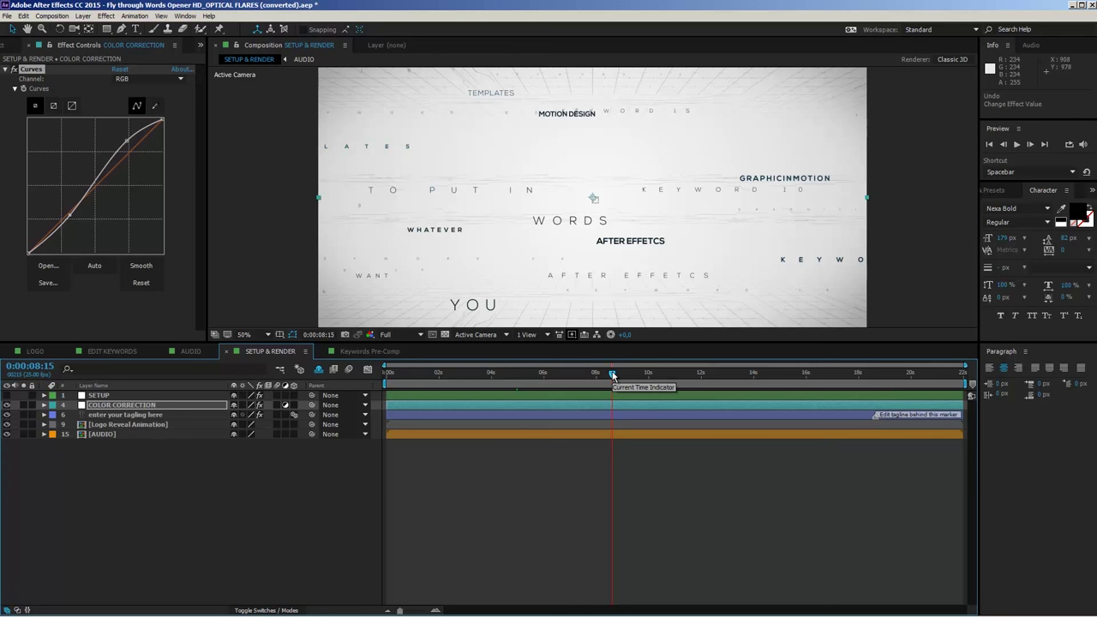
{"action": "left_click", "coordinate": [658, 373]}
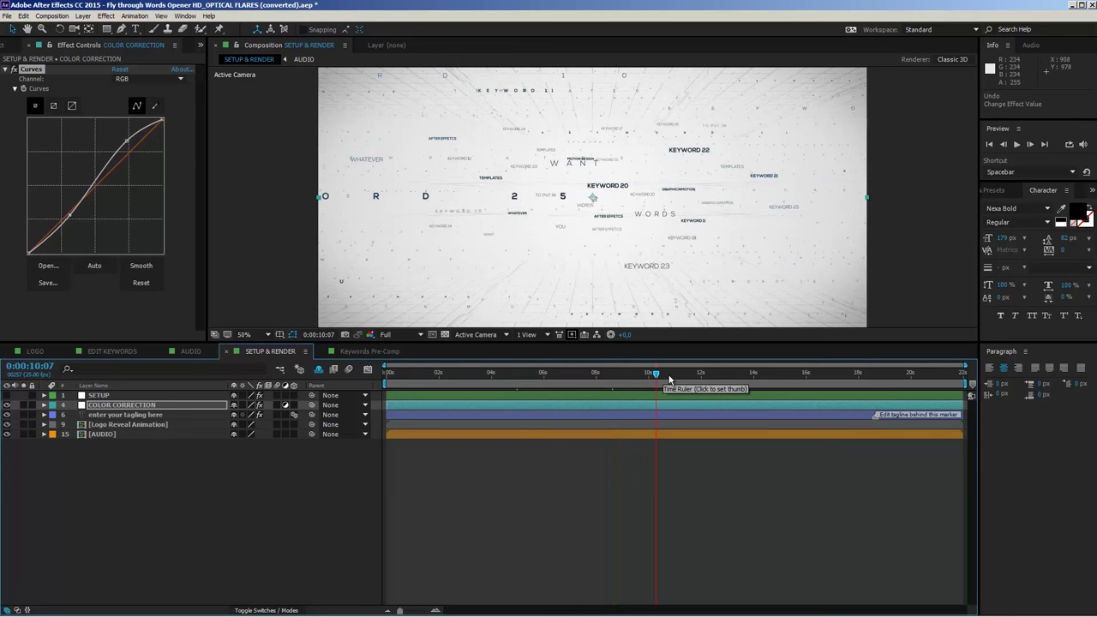